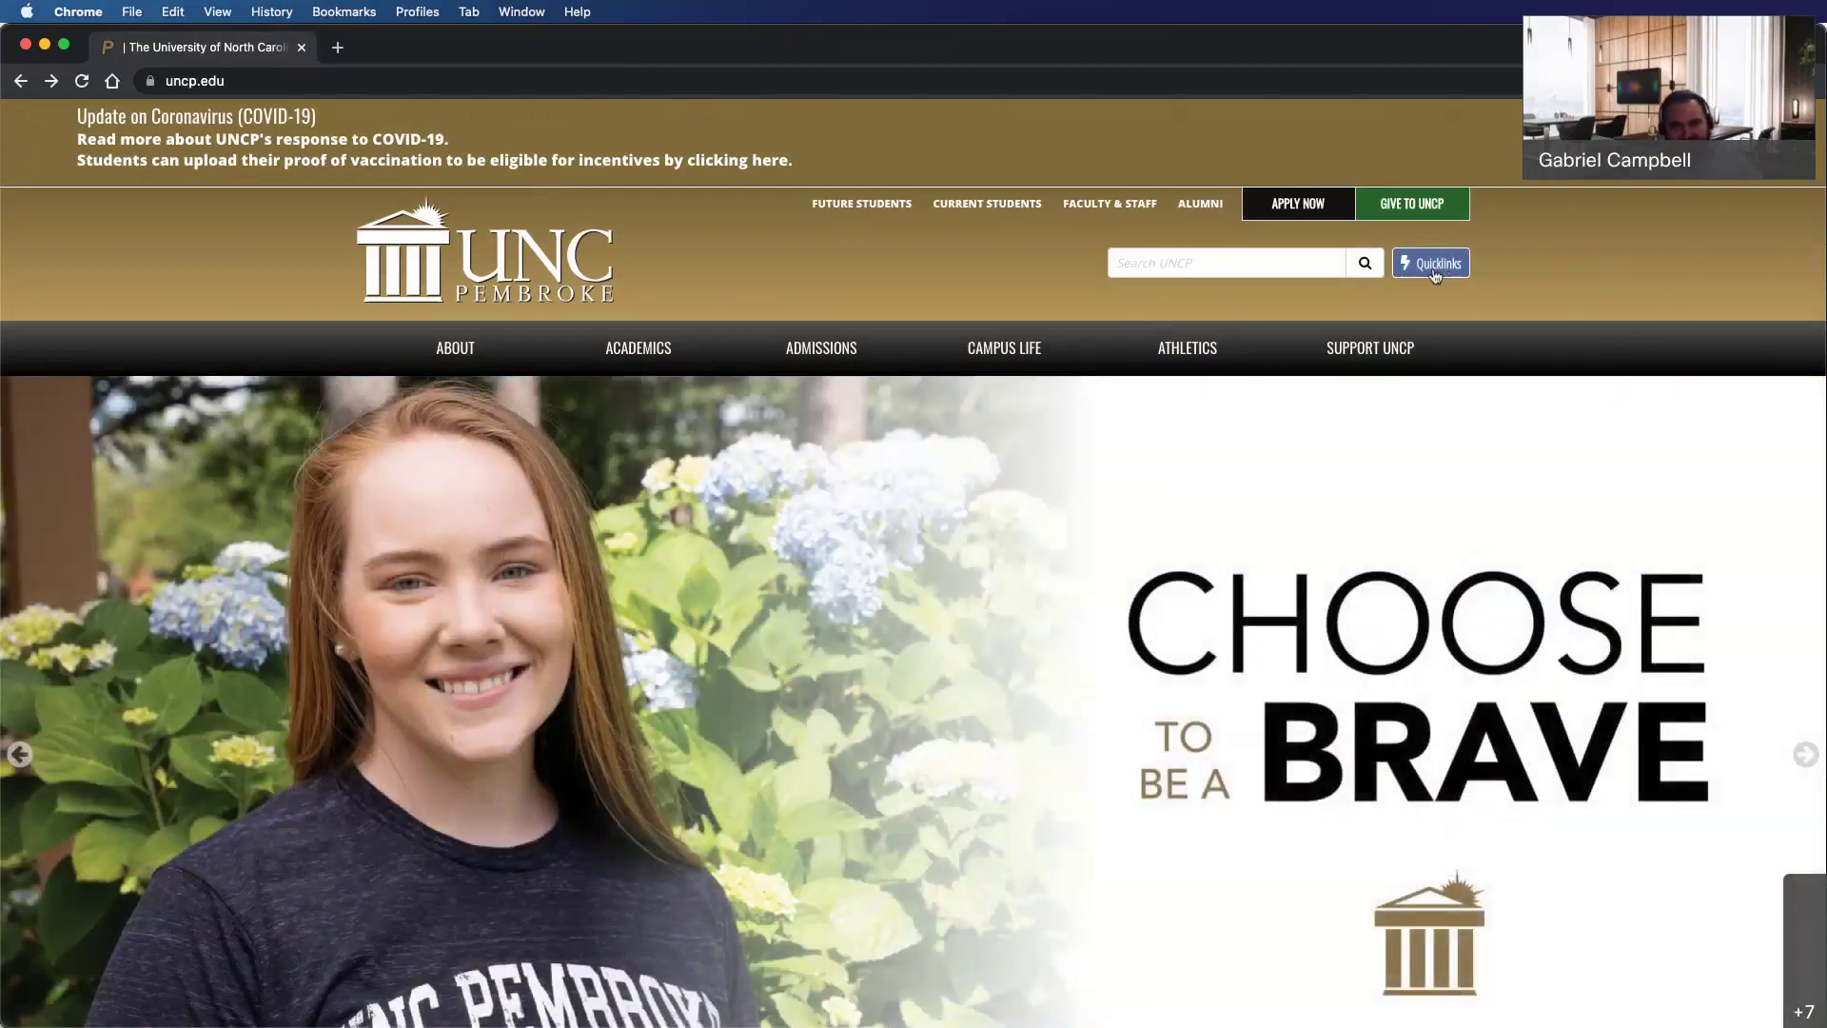
# Open the ITSM Self Service portal from the UNCP website's Quicklinks.
pyautogui.click(1435, 275)
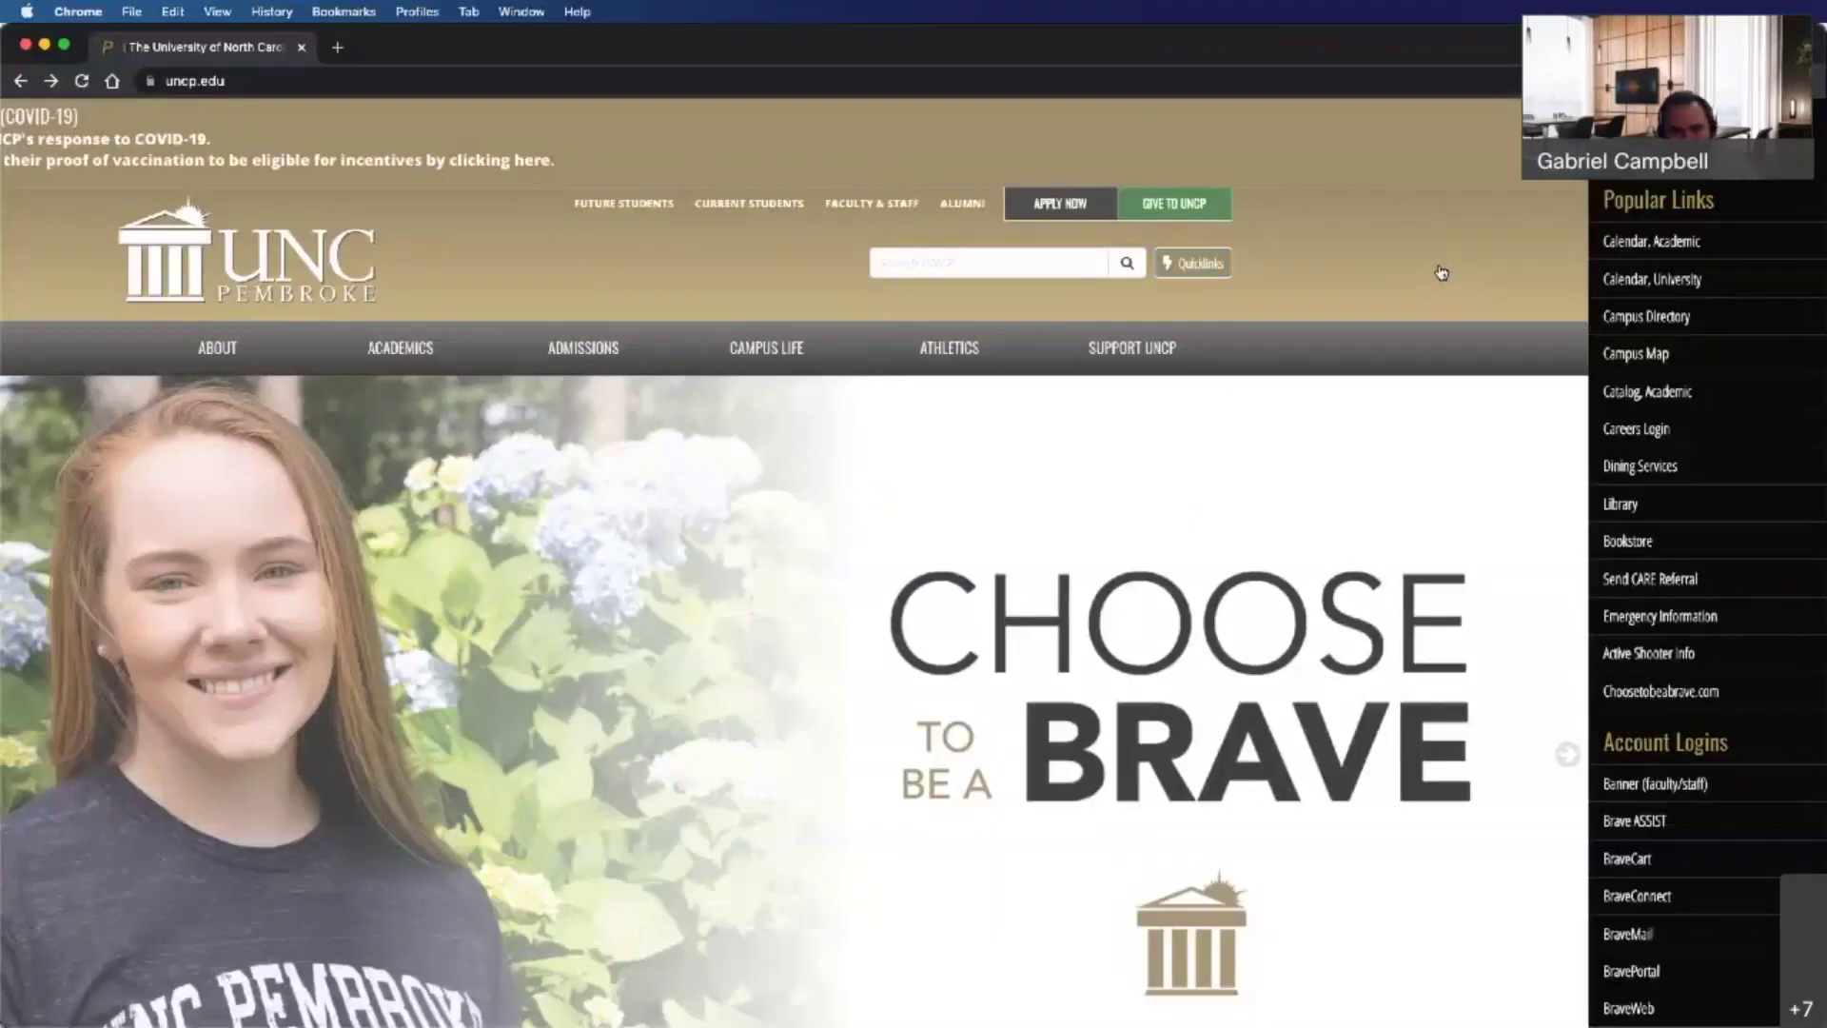
pyautogui.scroll(-5, 1684, 381)
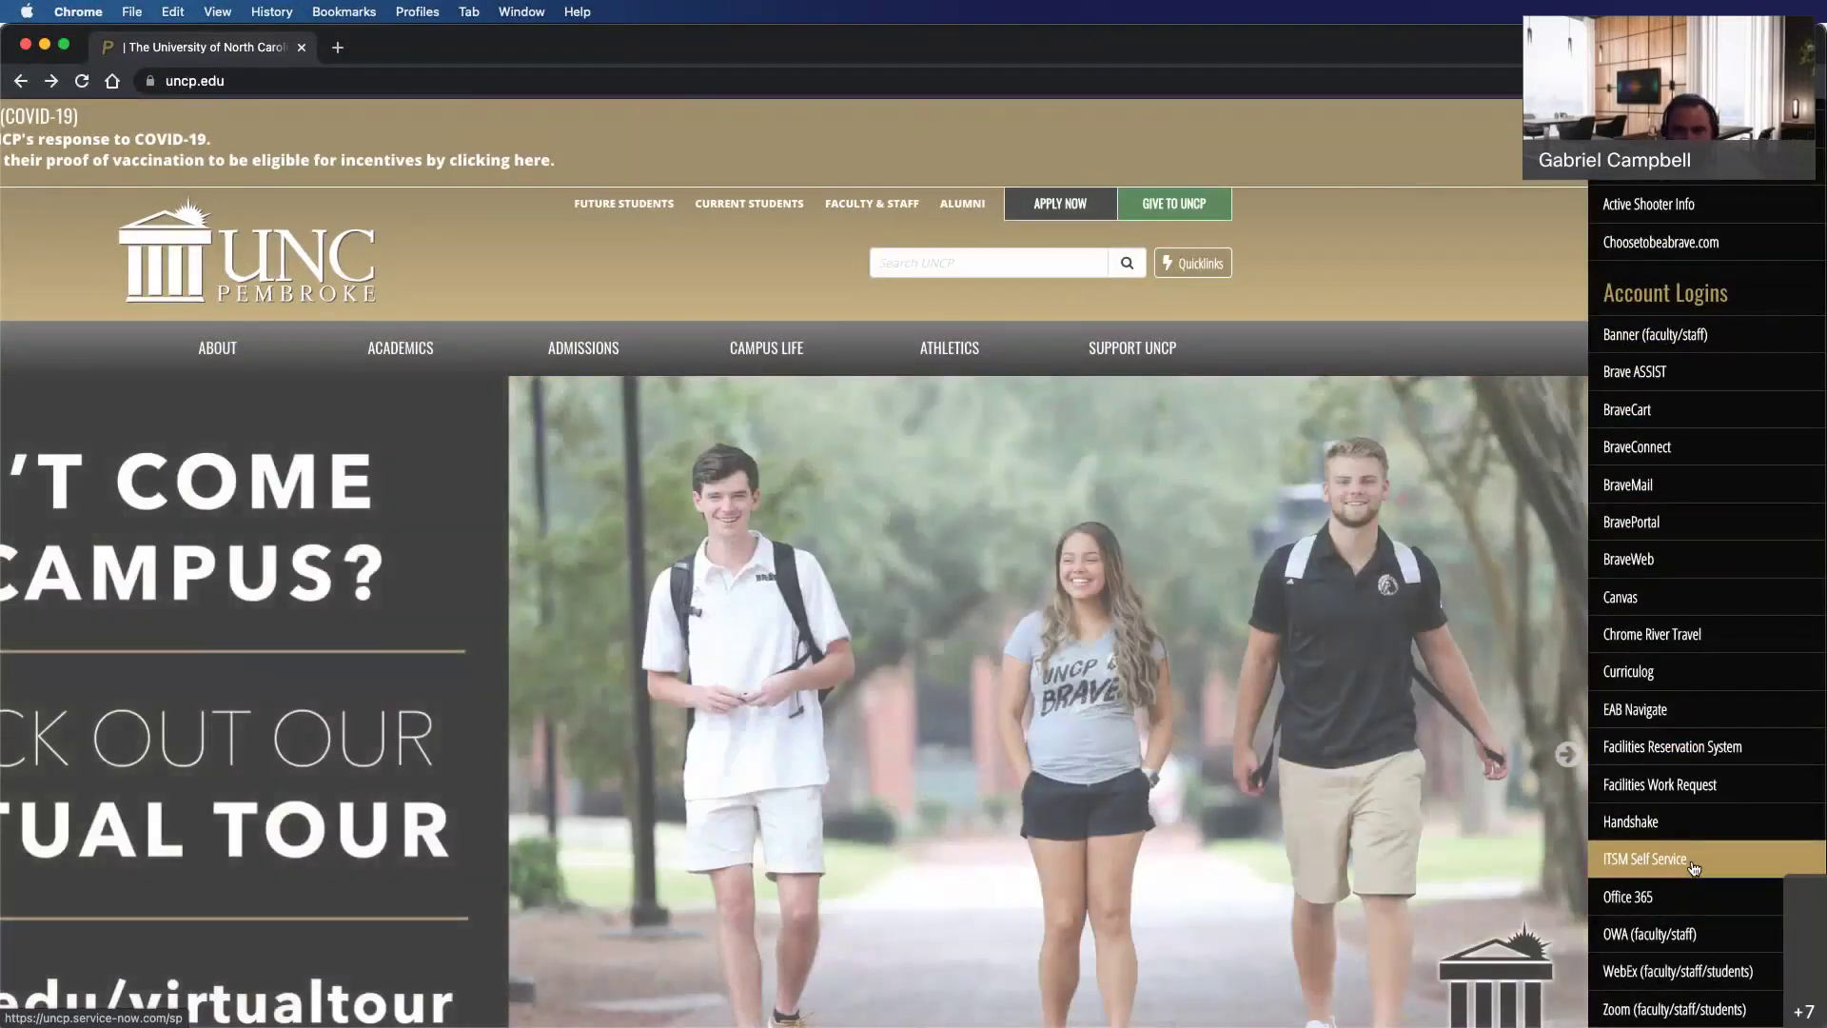
pyautogui.click(1692, 860)
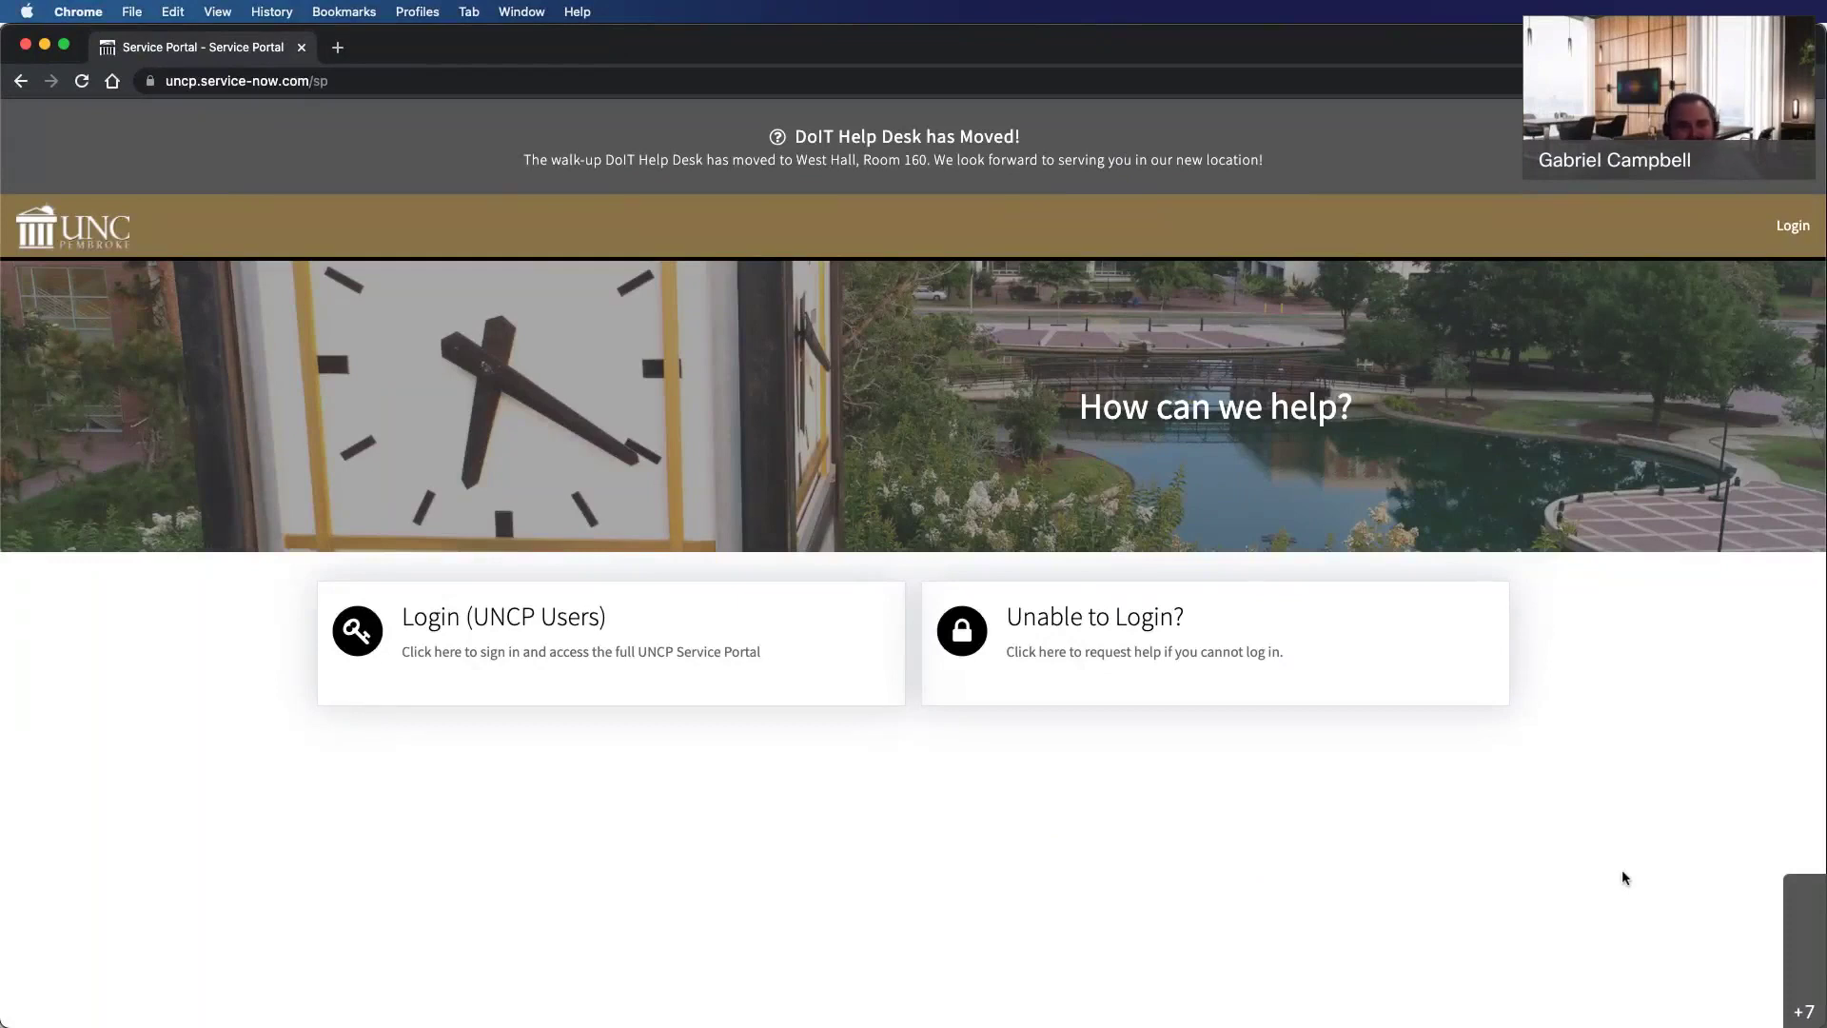
# Review the Get Help request form for users who cannot log in, and return to the service portal home page.
pyautogui.click(1124, 647)
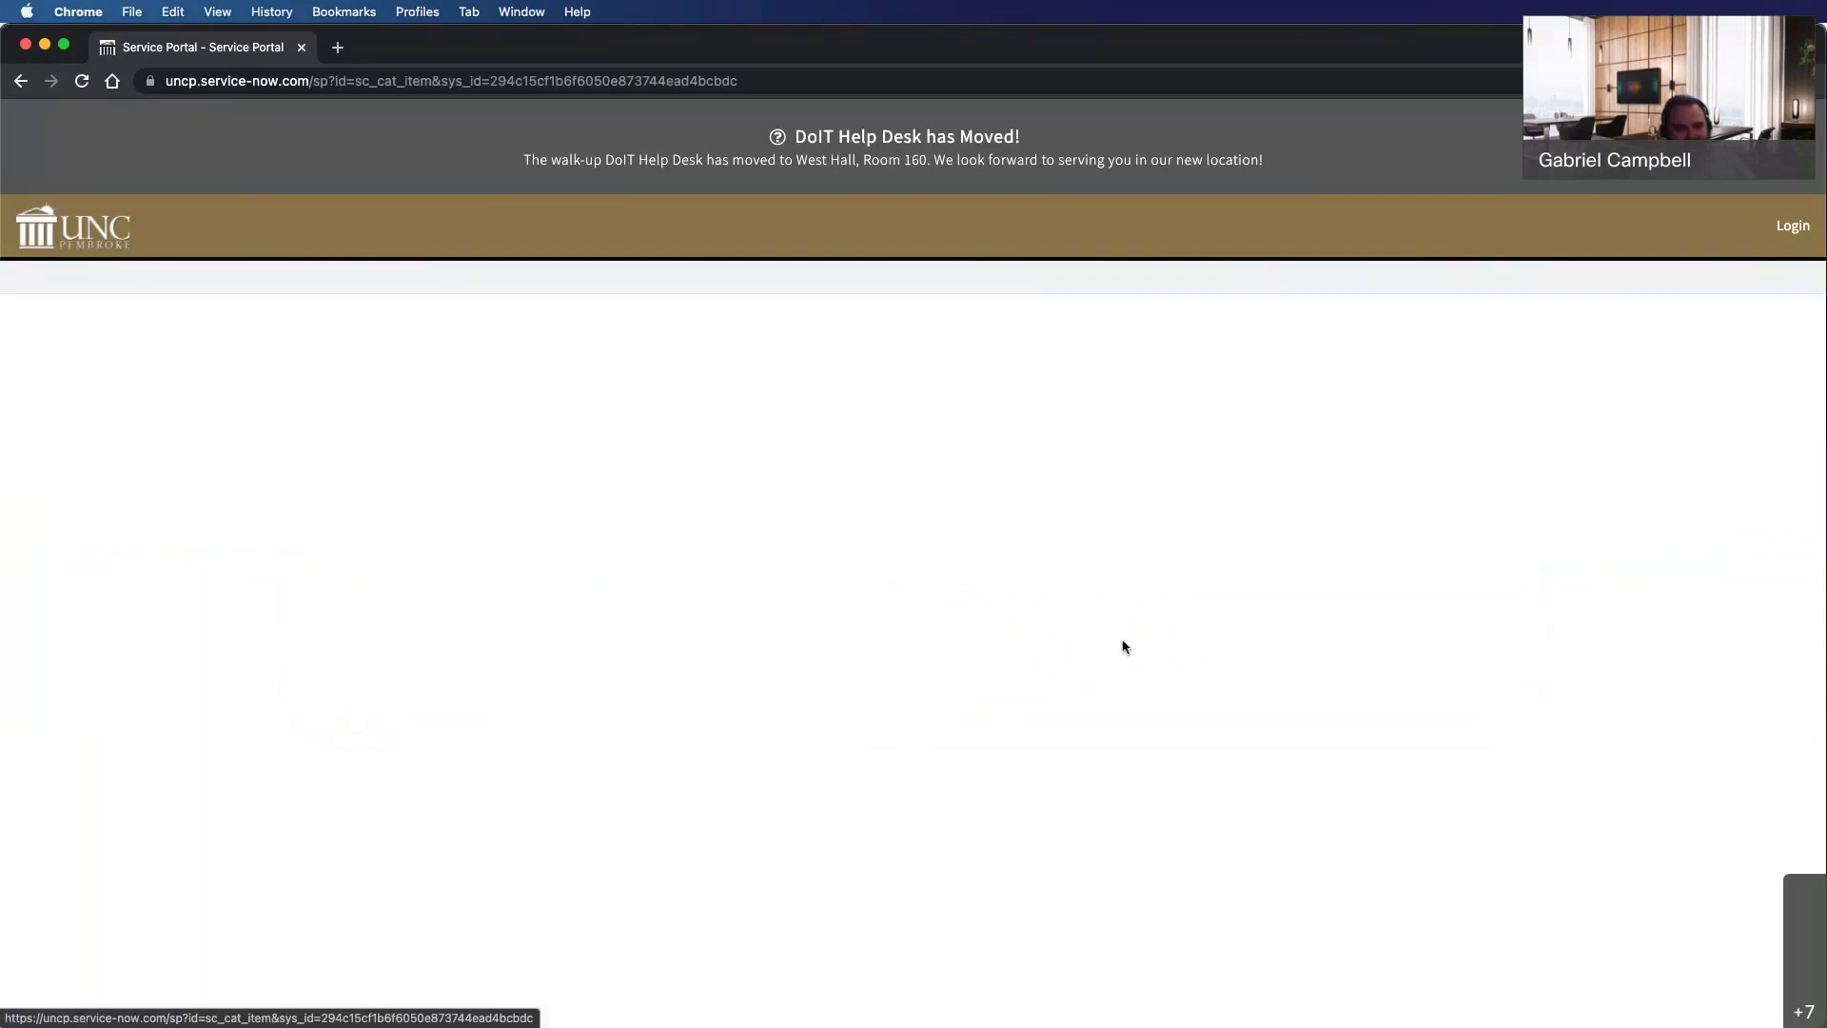
pyautogui.scroll(-3, 903, 525)
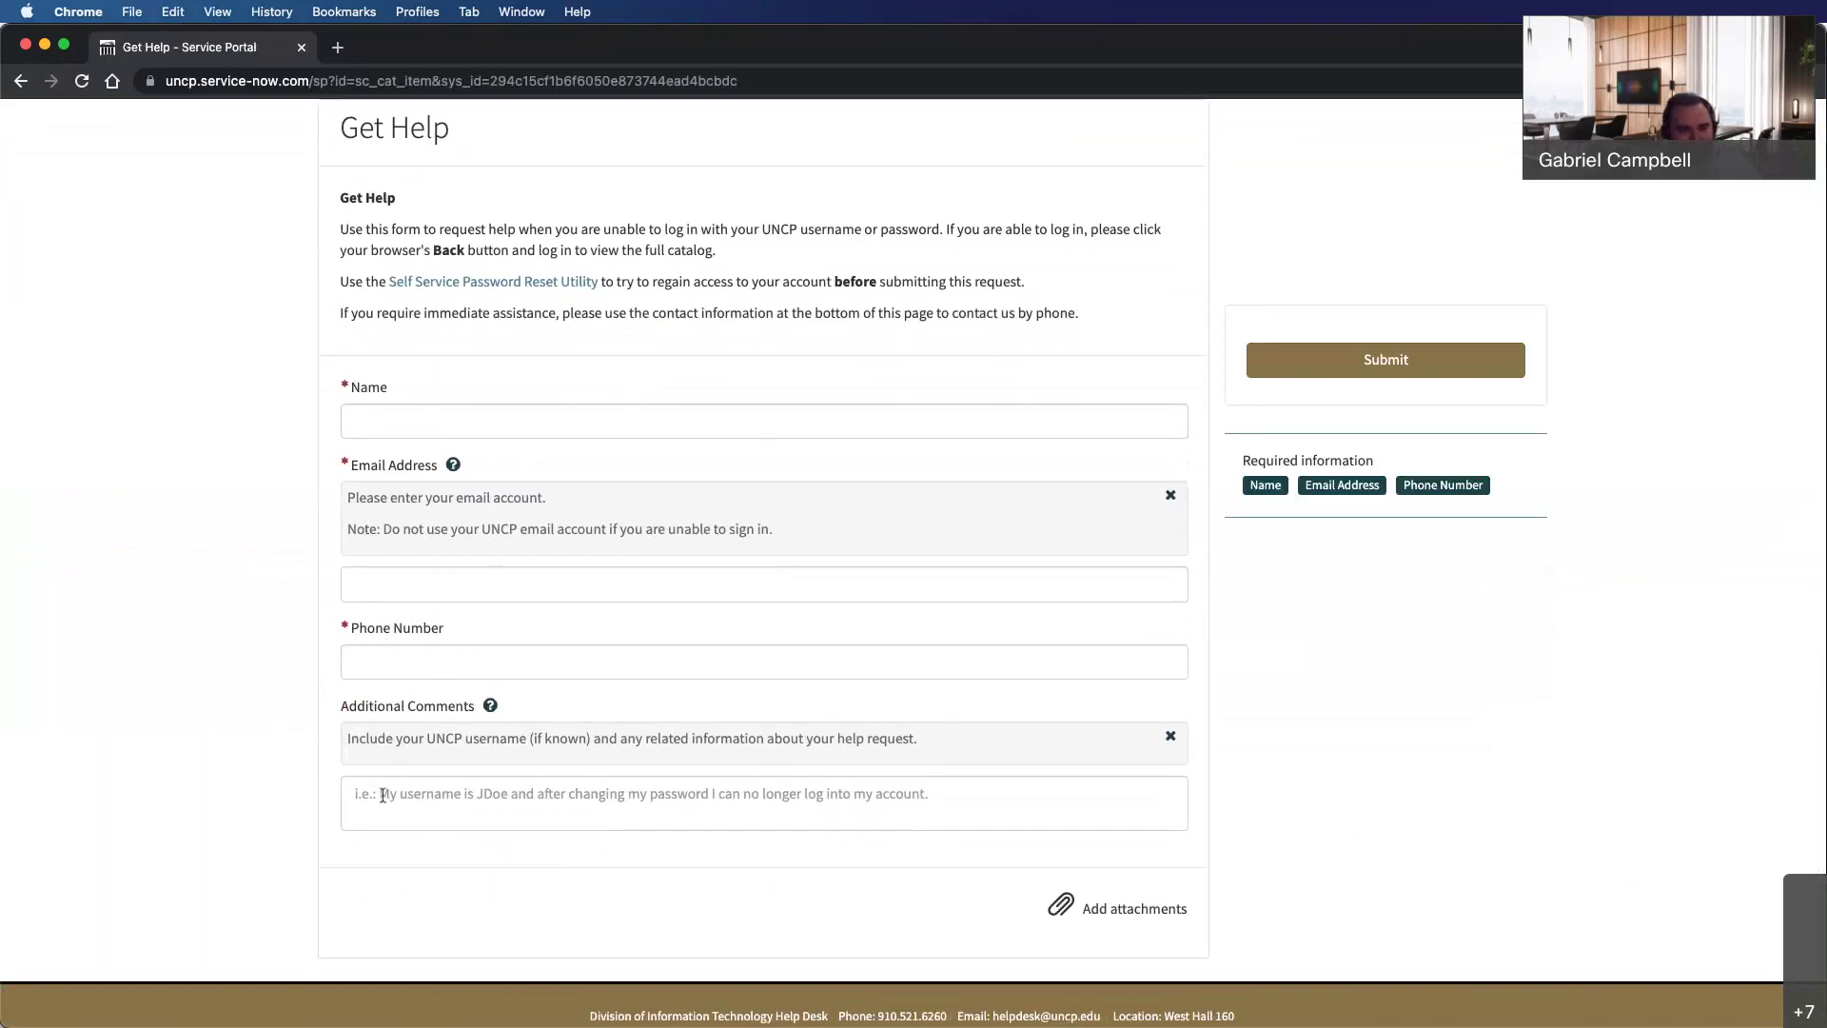
pyautogui.scroll(2, 800, 775)
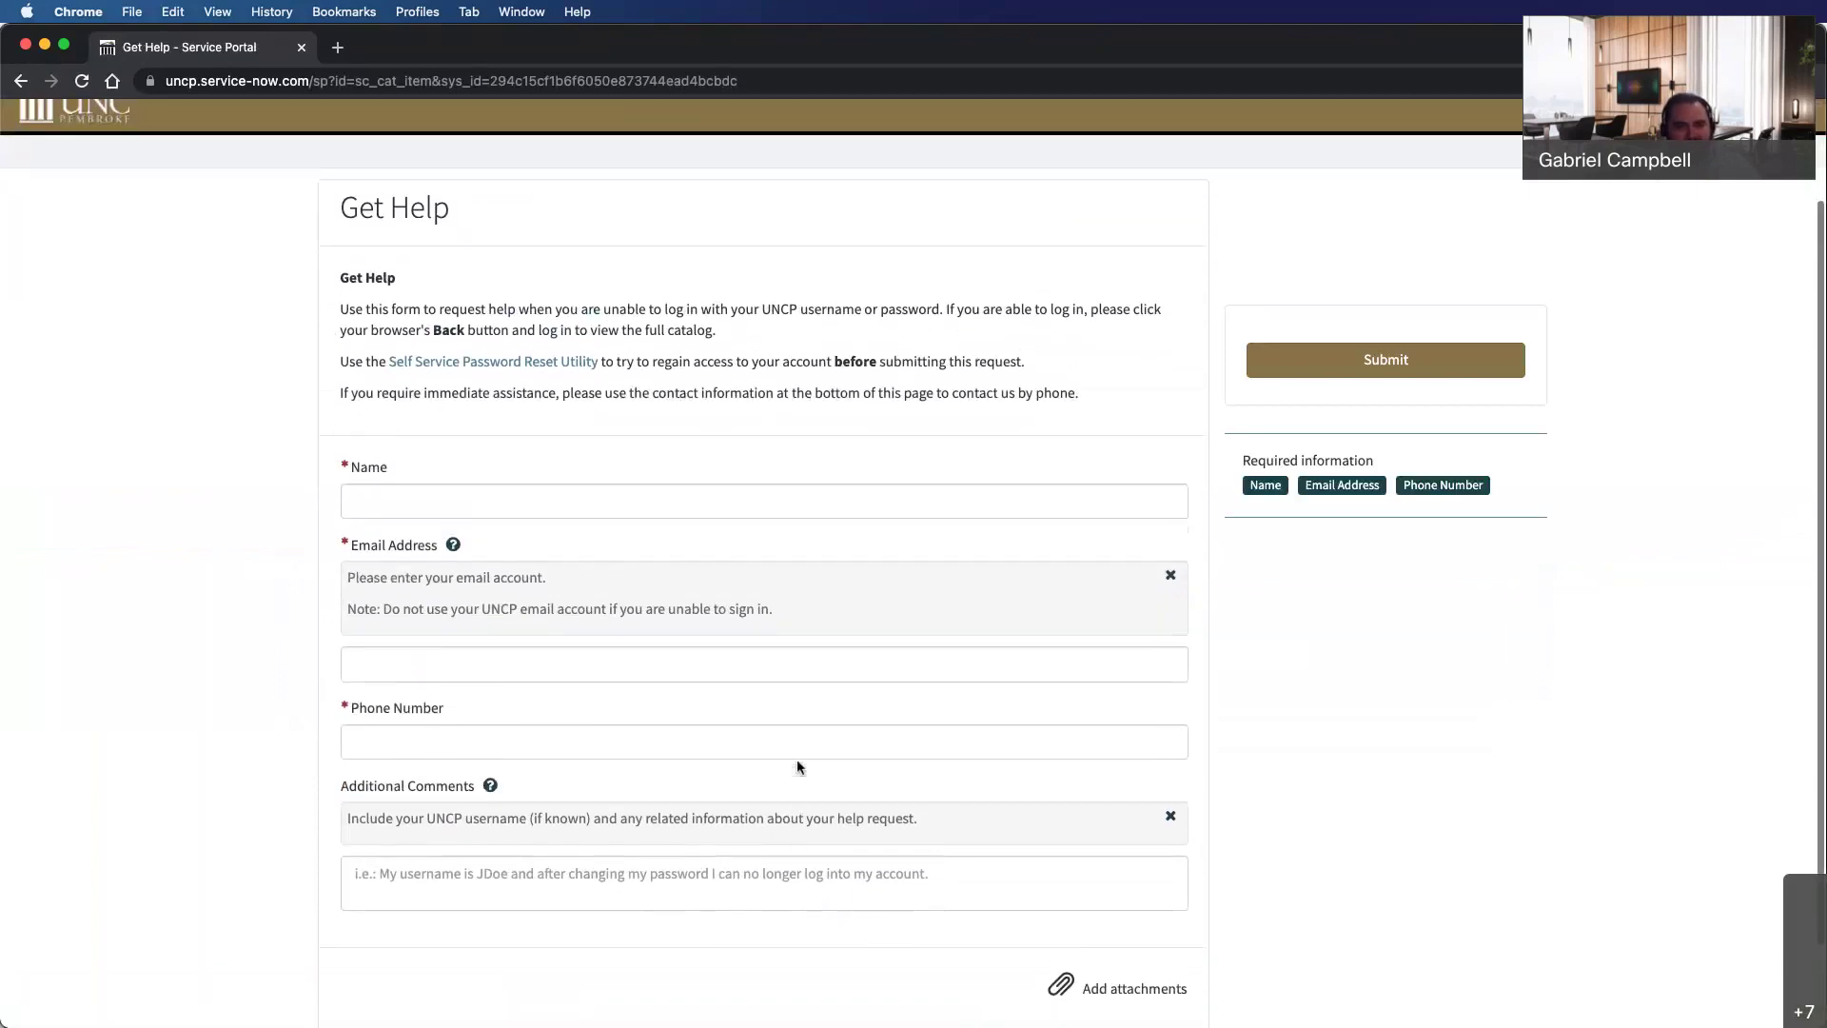
pyautogui.scroll(3, 747, 300)
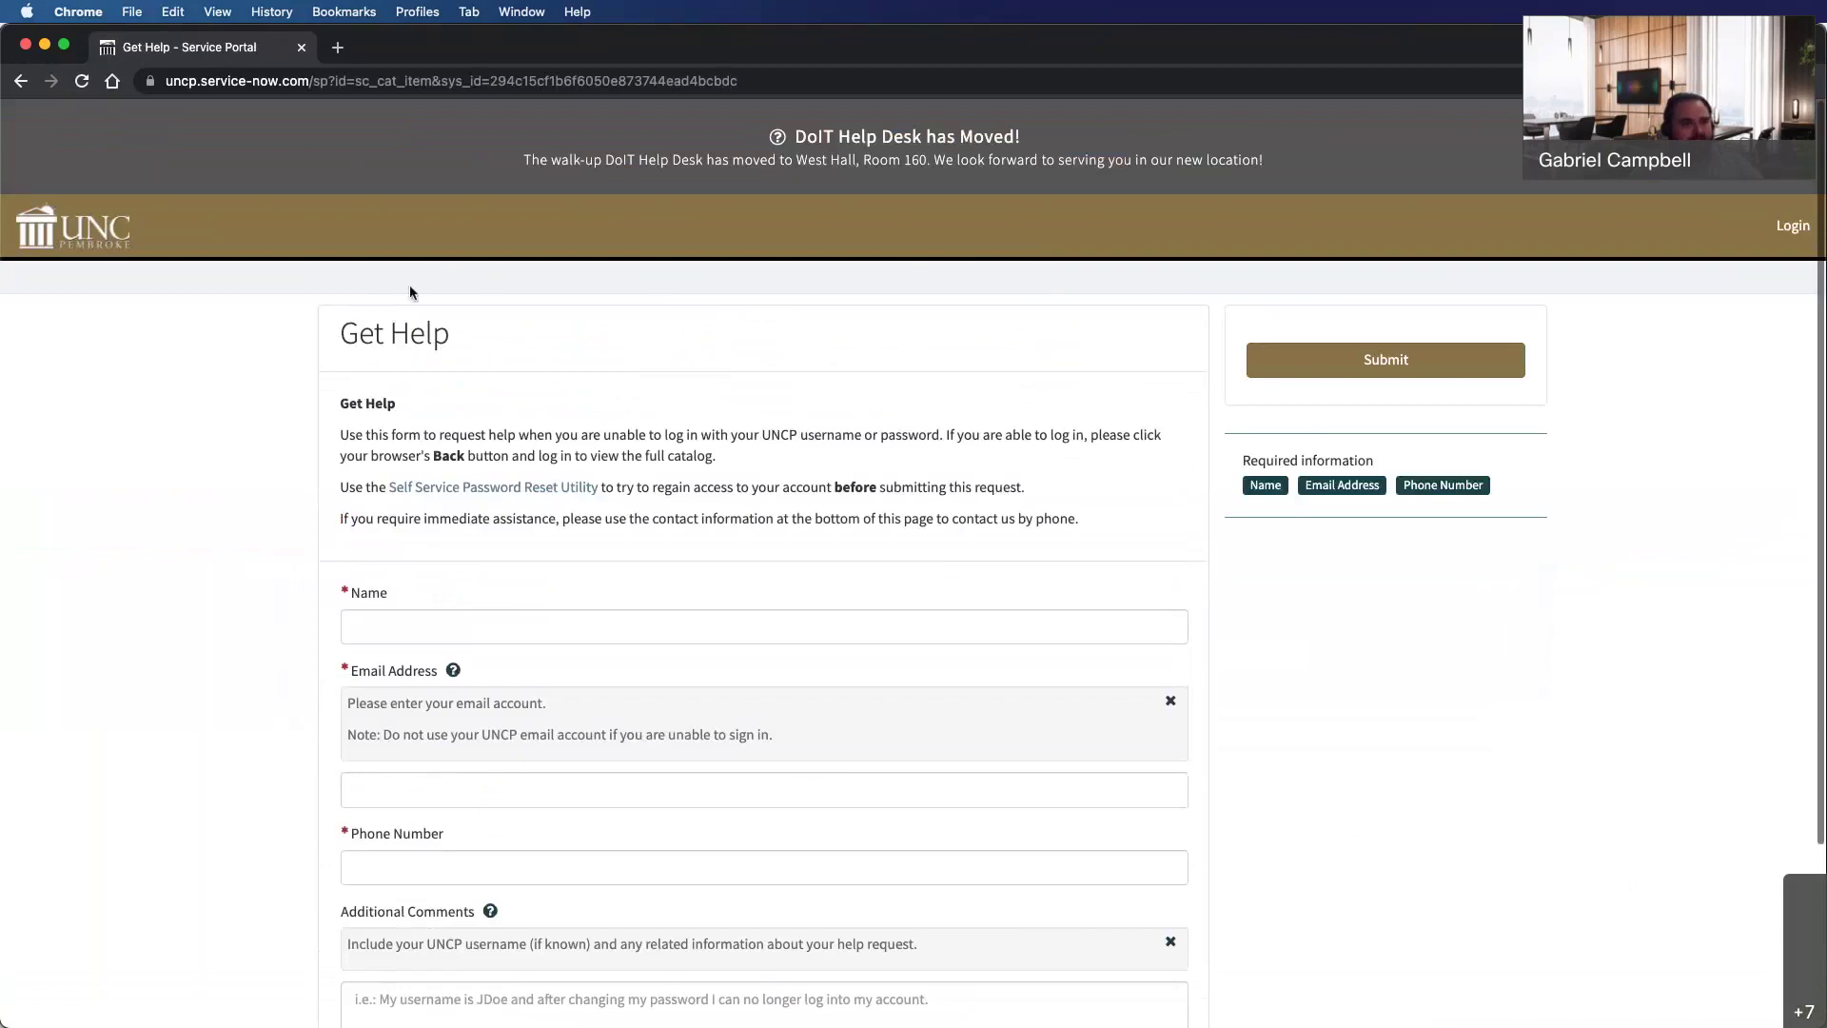
pyautogui.click(99, 243)
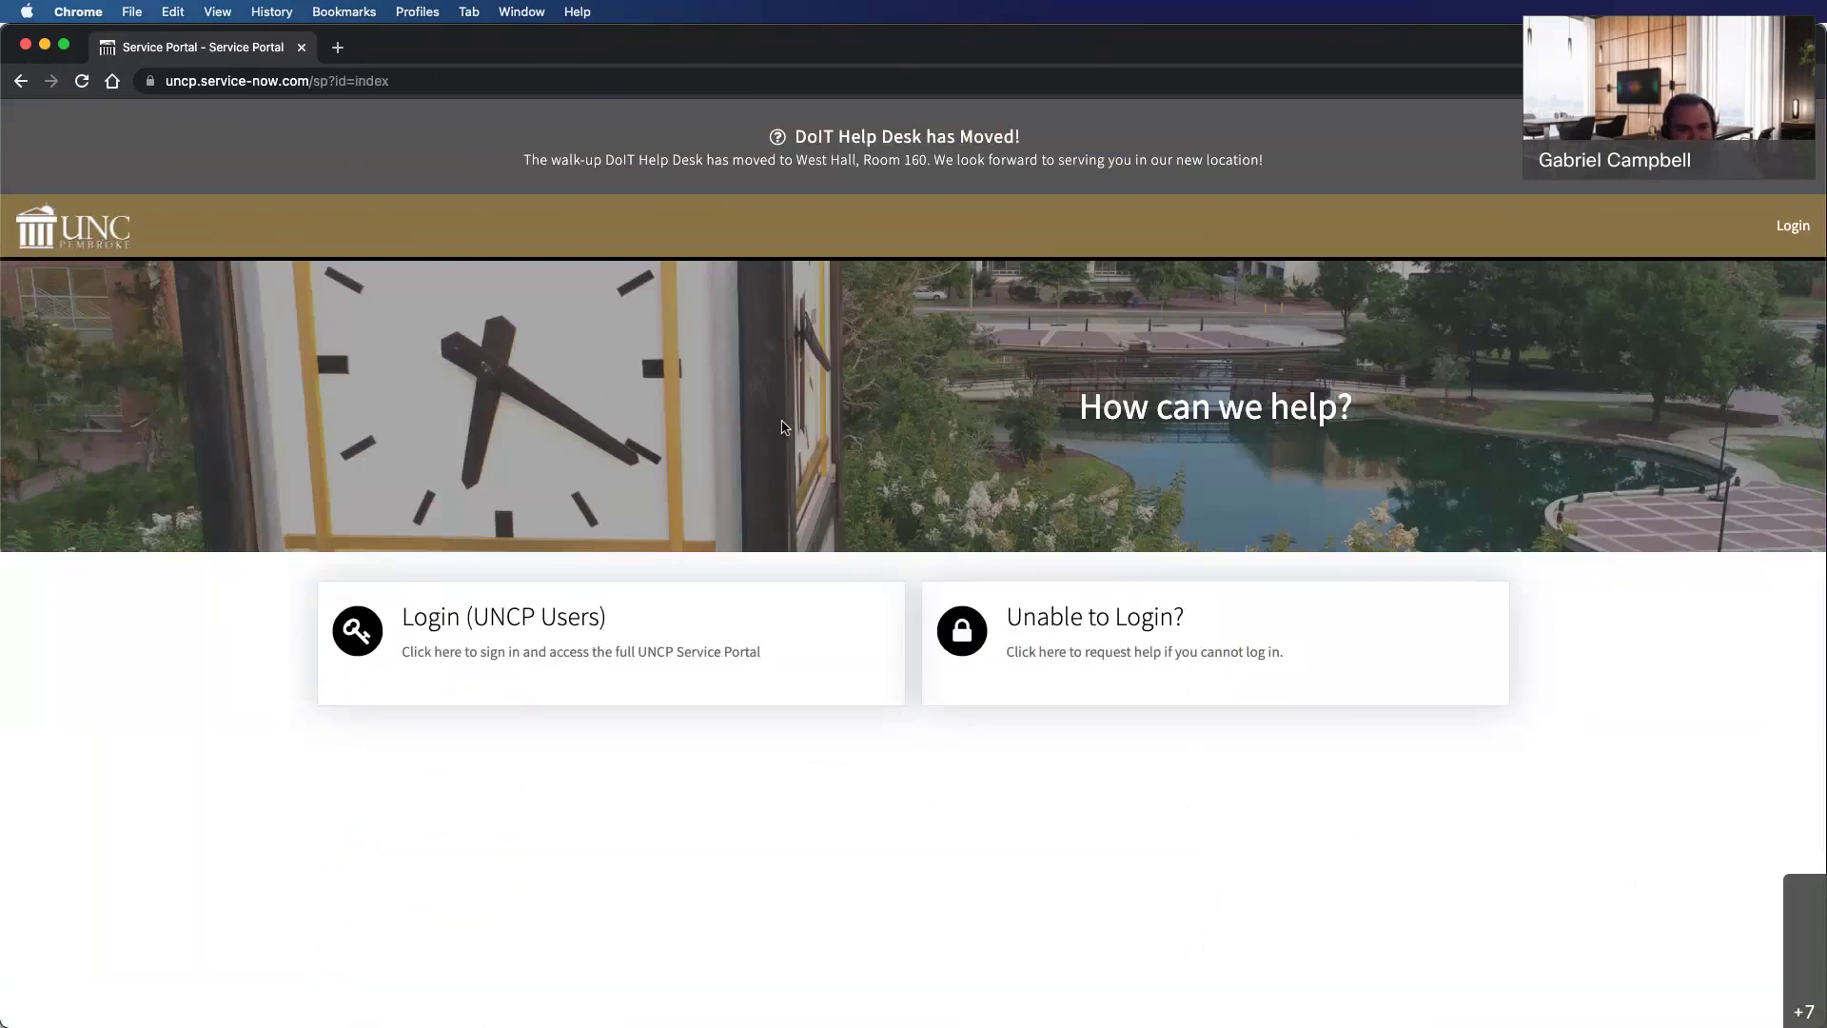
# Log in to the full service portal as a UNCP user.
pyautogui.click(514, 647)
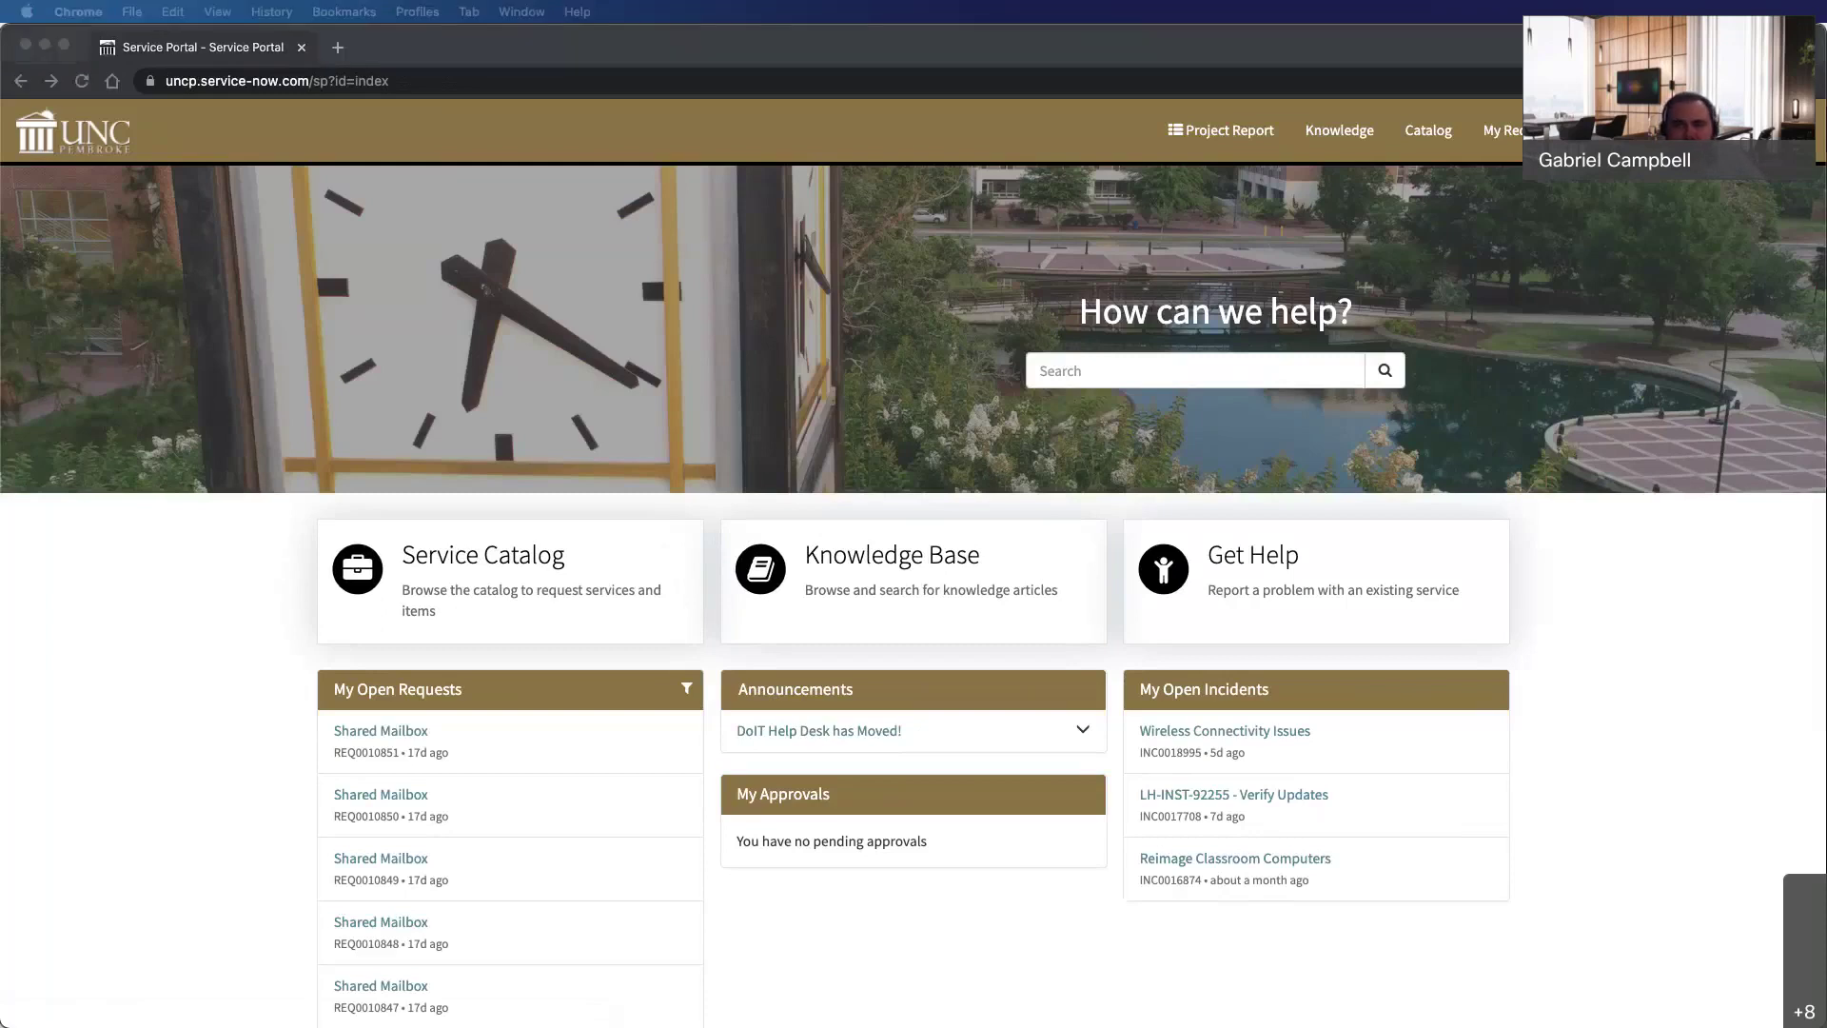
pyautogui.click(425, 424)
pyautogui.click(358, 482)
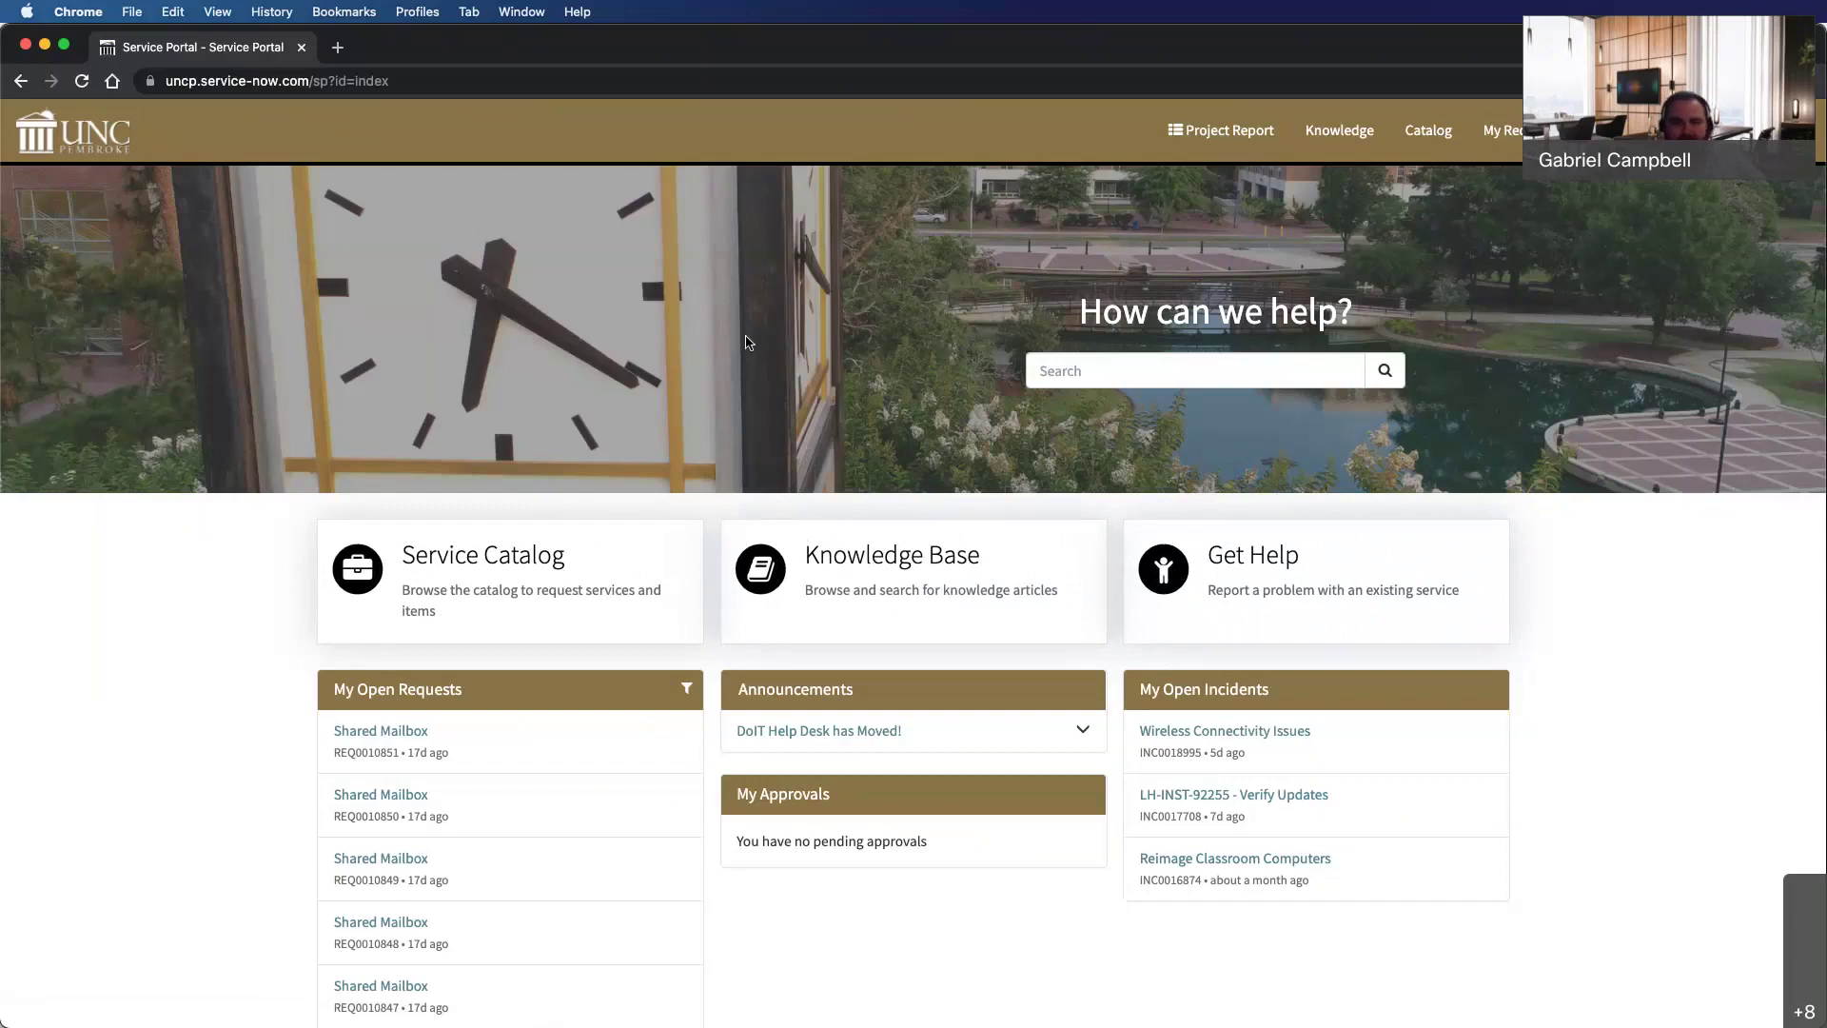
# Expand the DoIT Help Desk announcement on the portal home page to read its details.
pyautogui.scroll(-3, 708, 341)
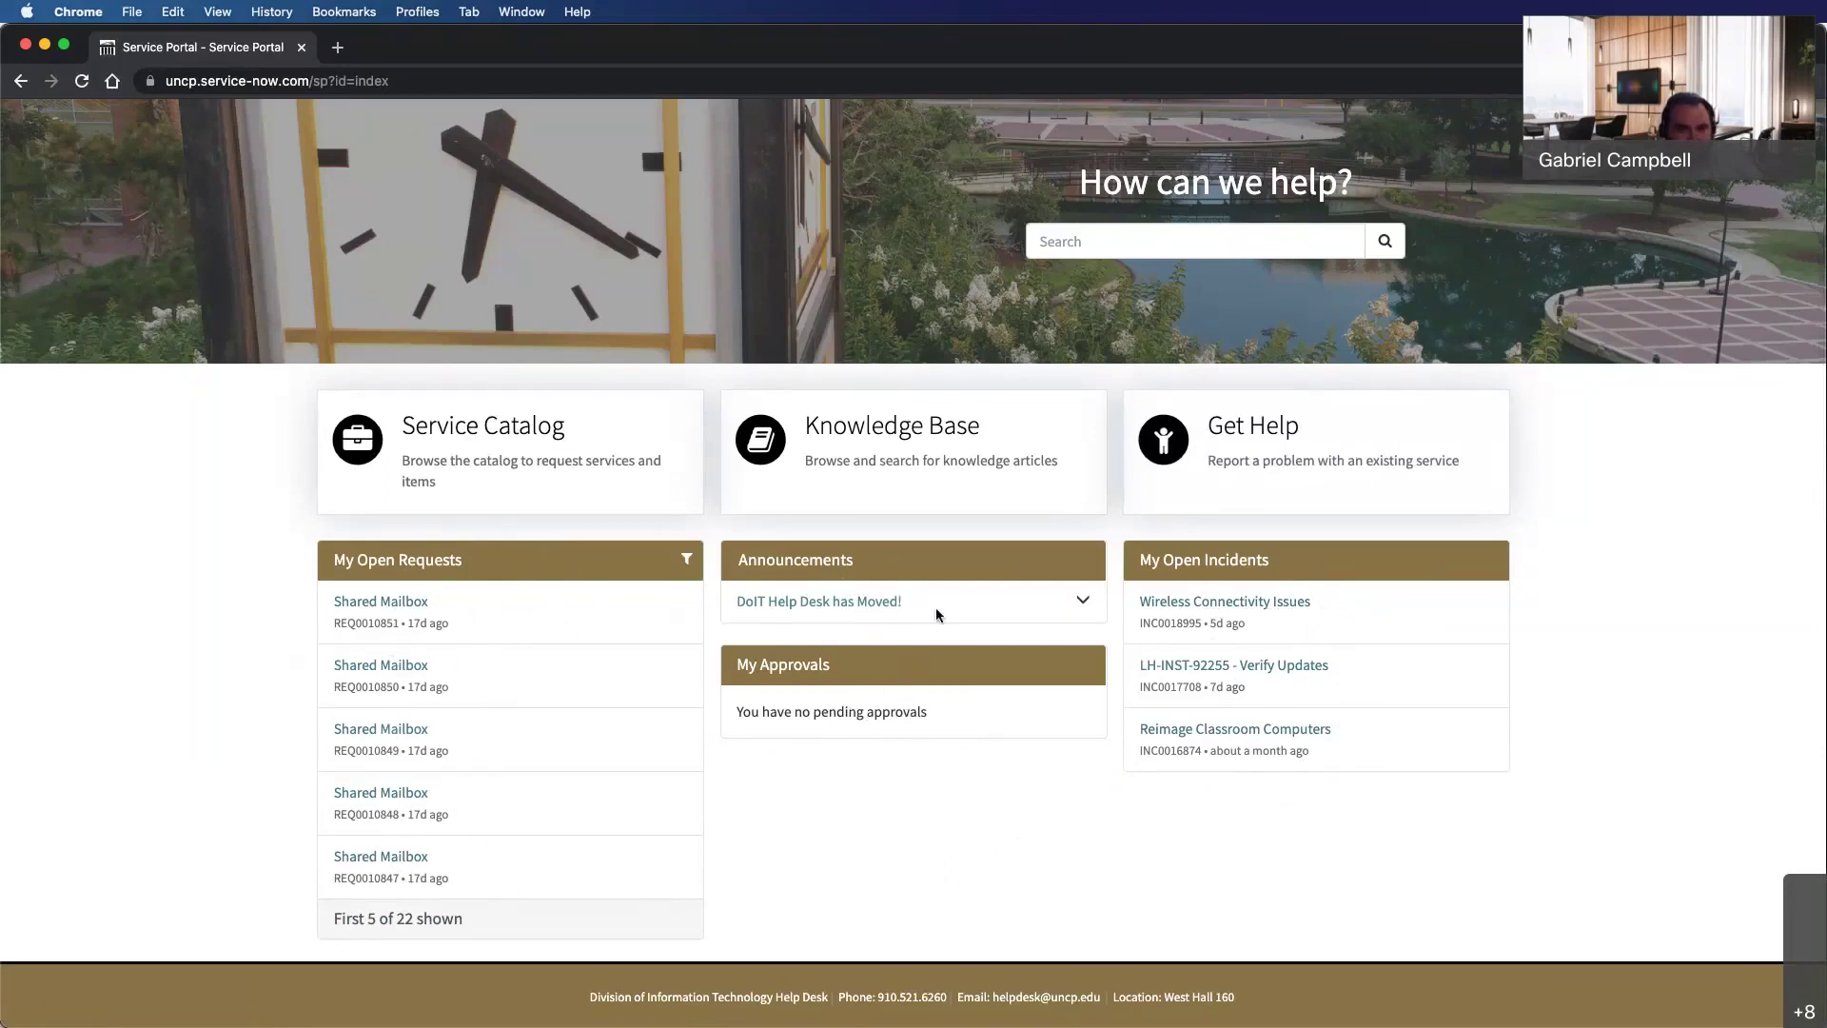
pyautogui.click(1084, 601)
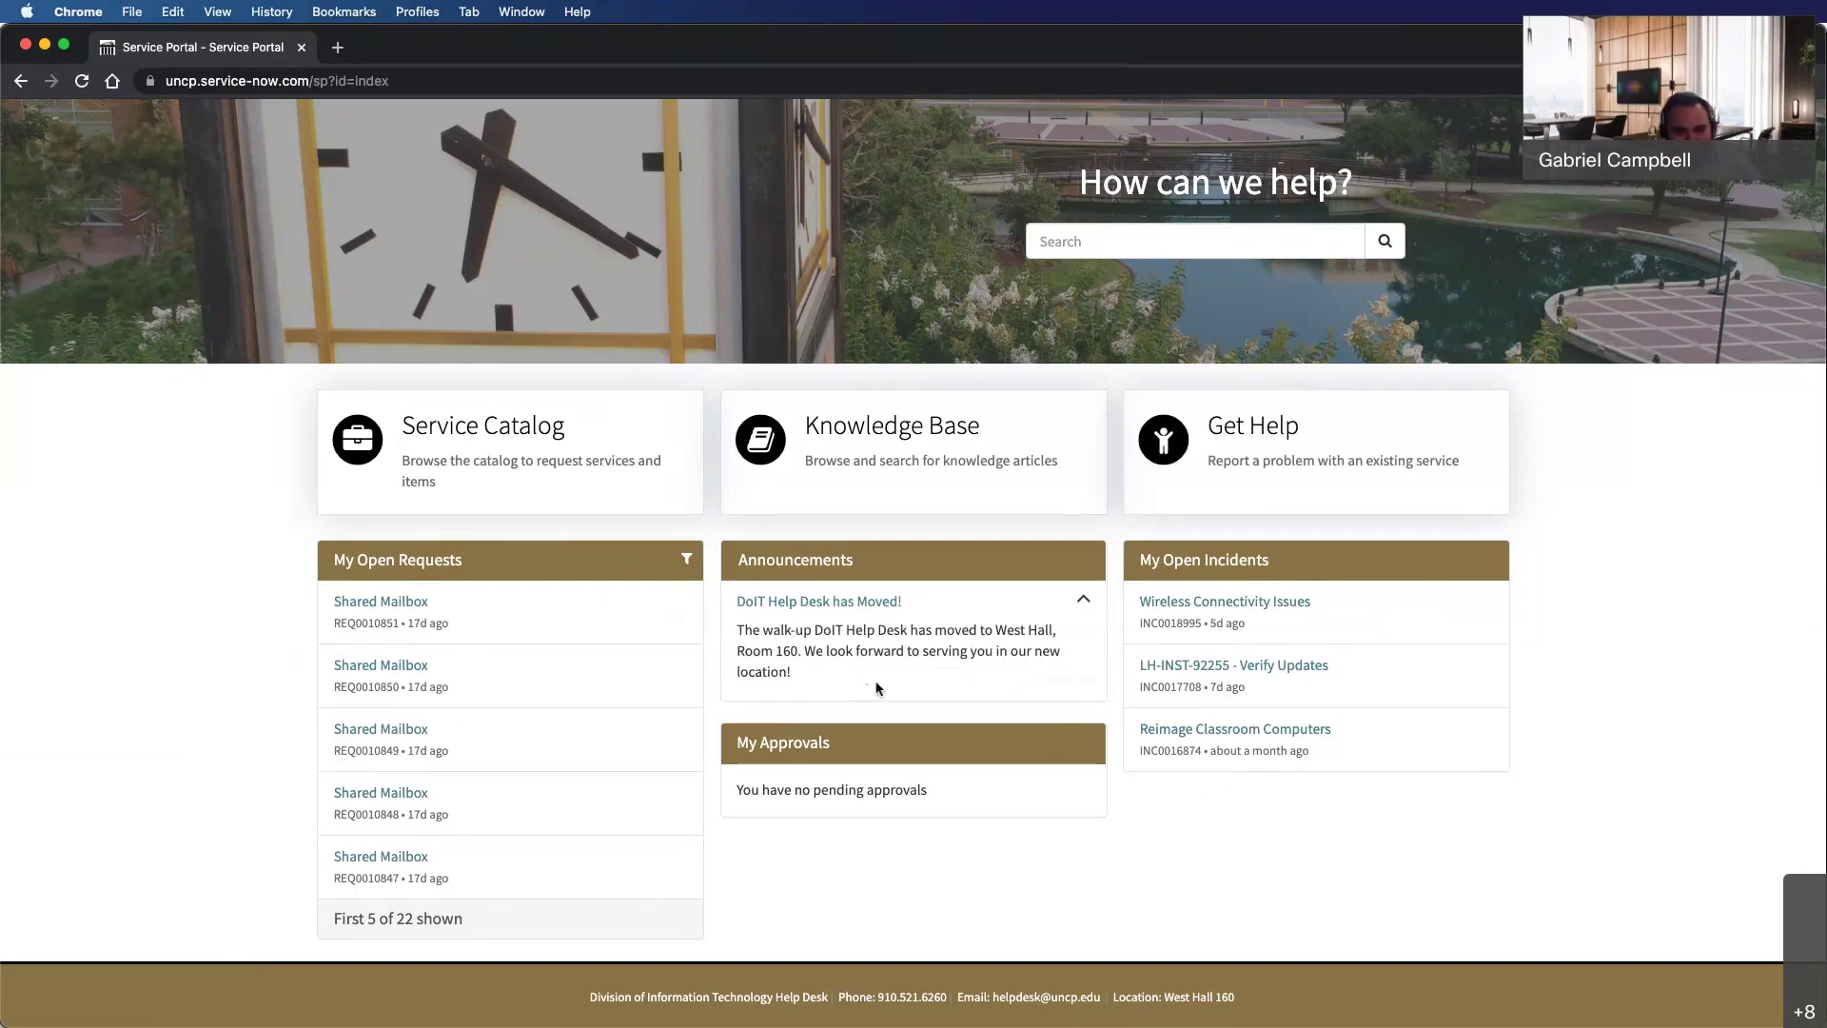
pyautogui.scroll(3, 877, 687)
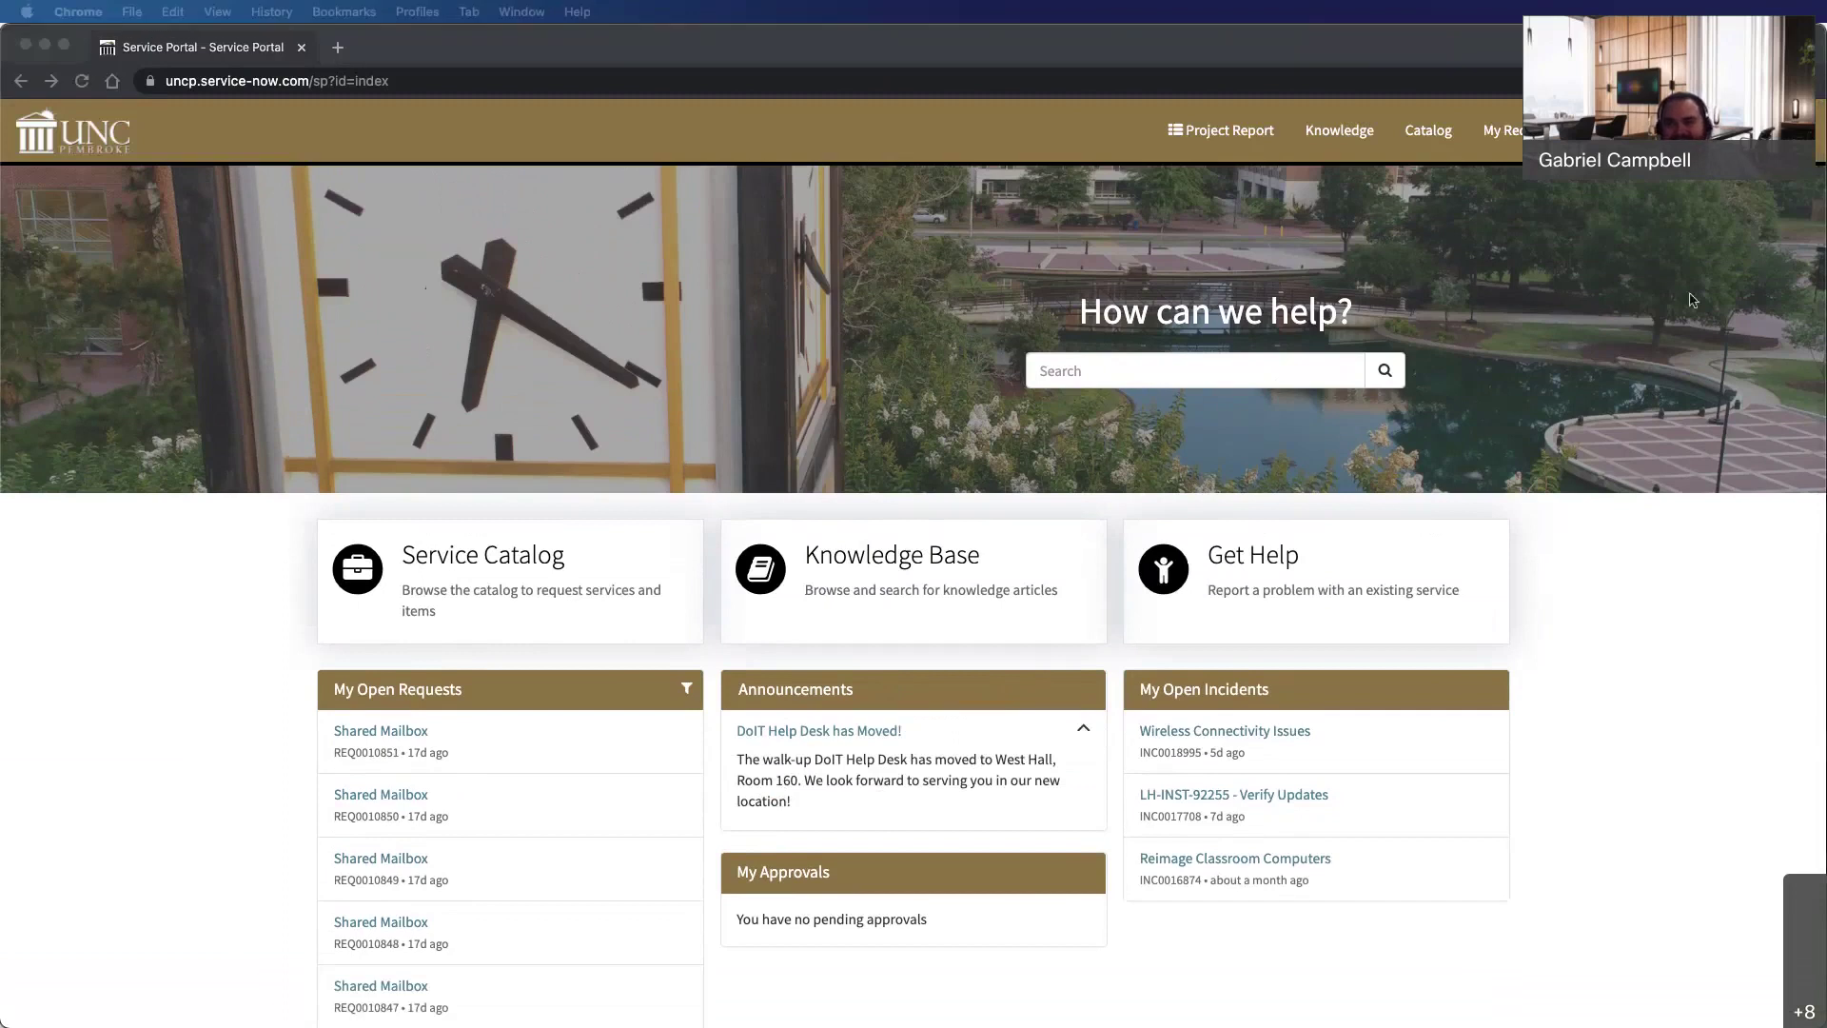
# Switch to the other user's portal home page and expand the DoIT Help Desk announcement there.
pyautogui.click(830, 200)
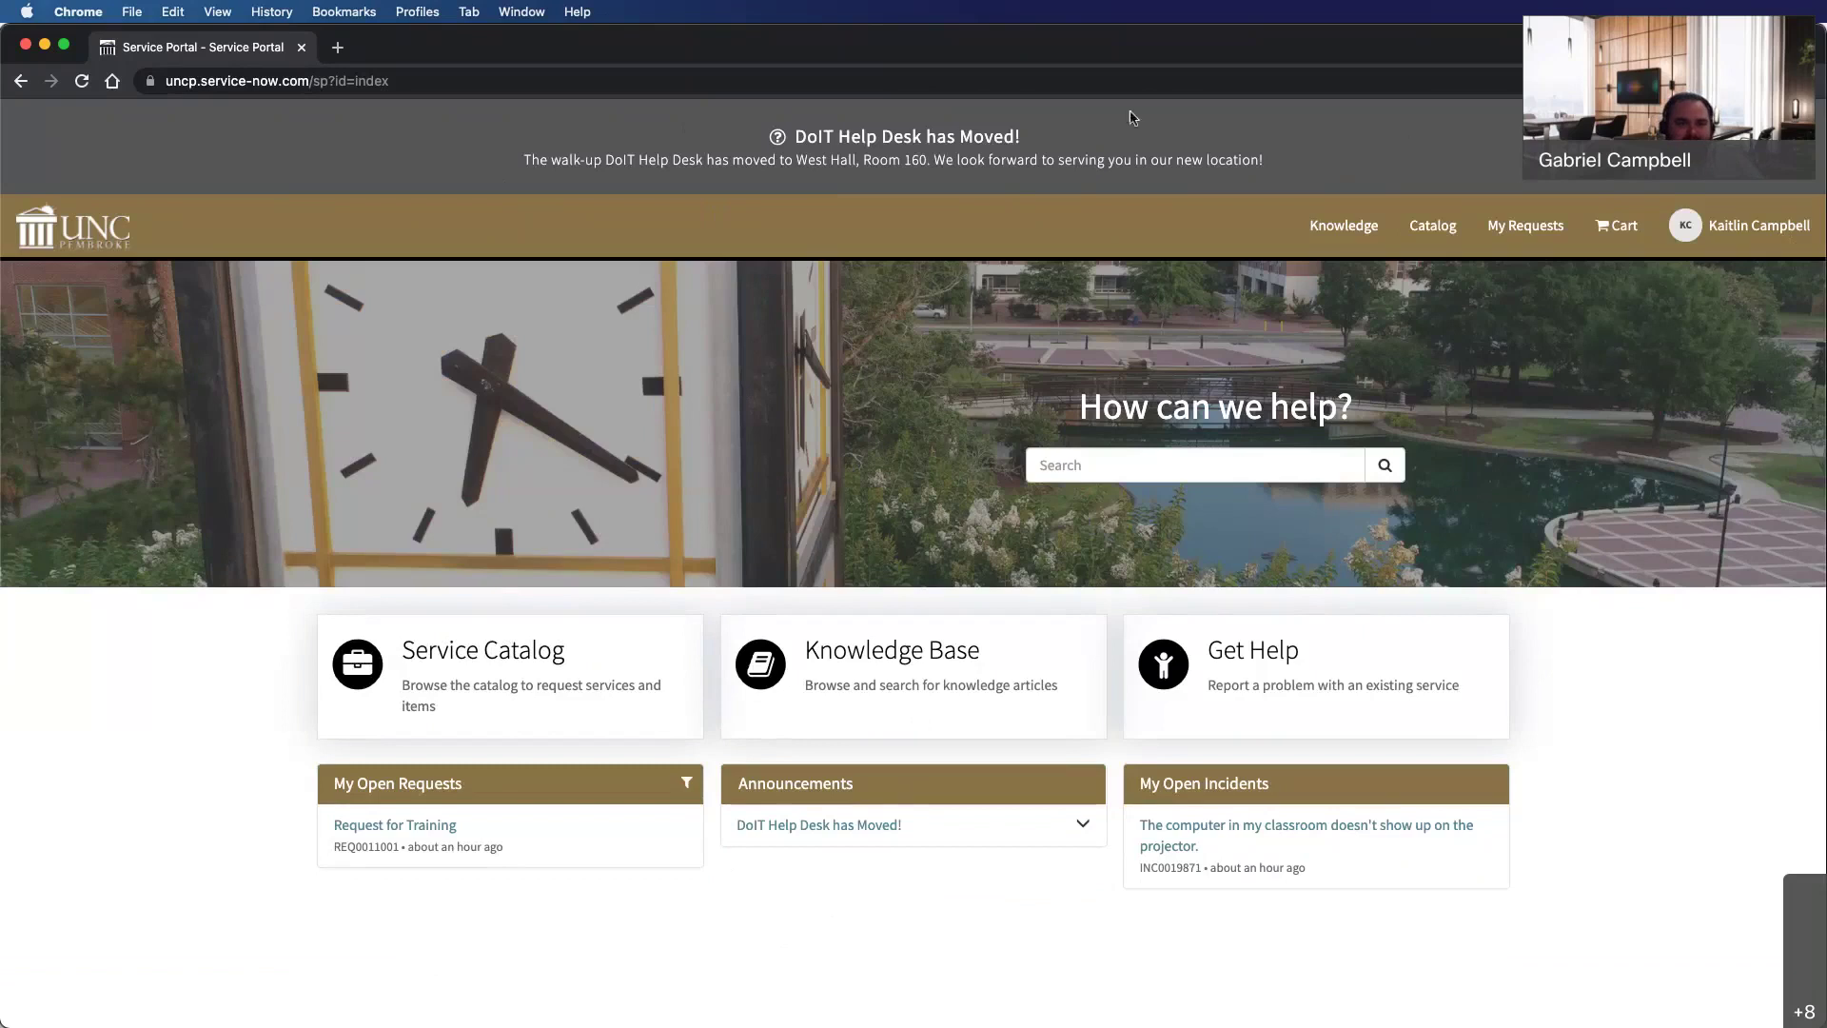
pyautogui.click(1082, 824)
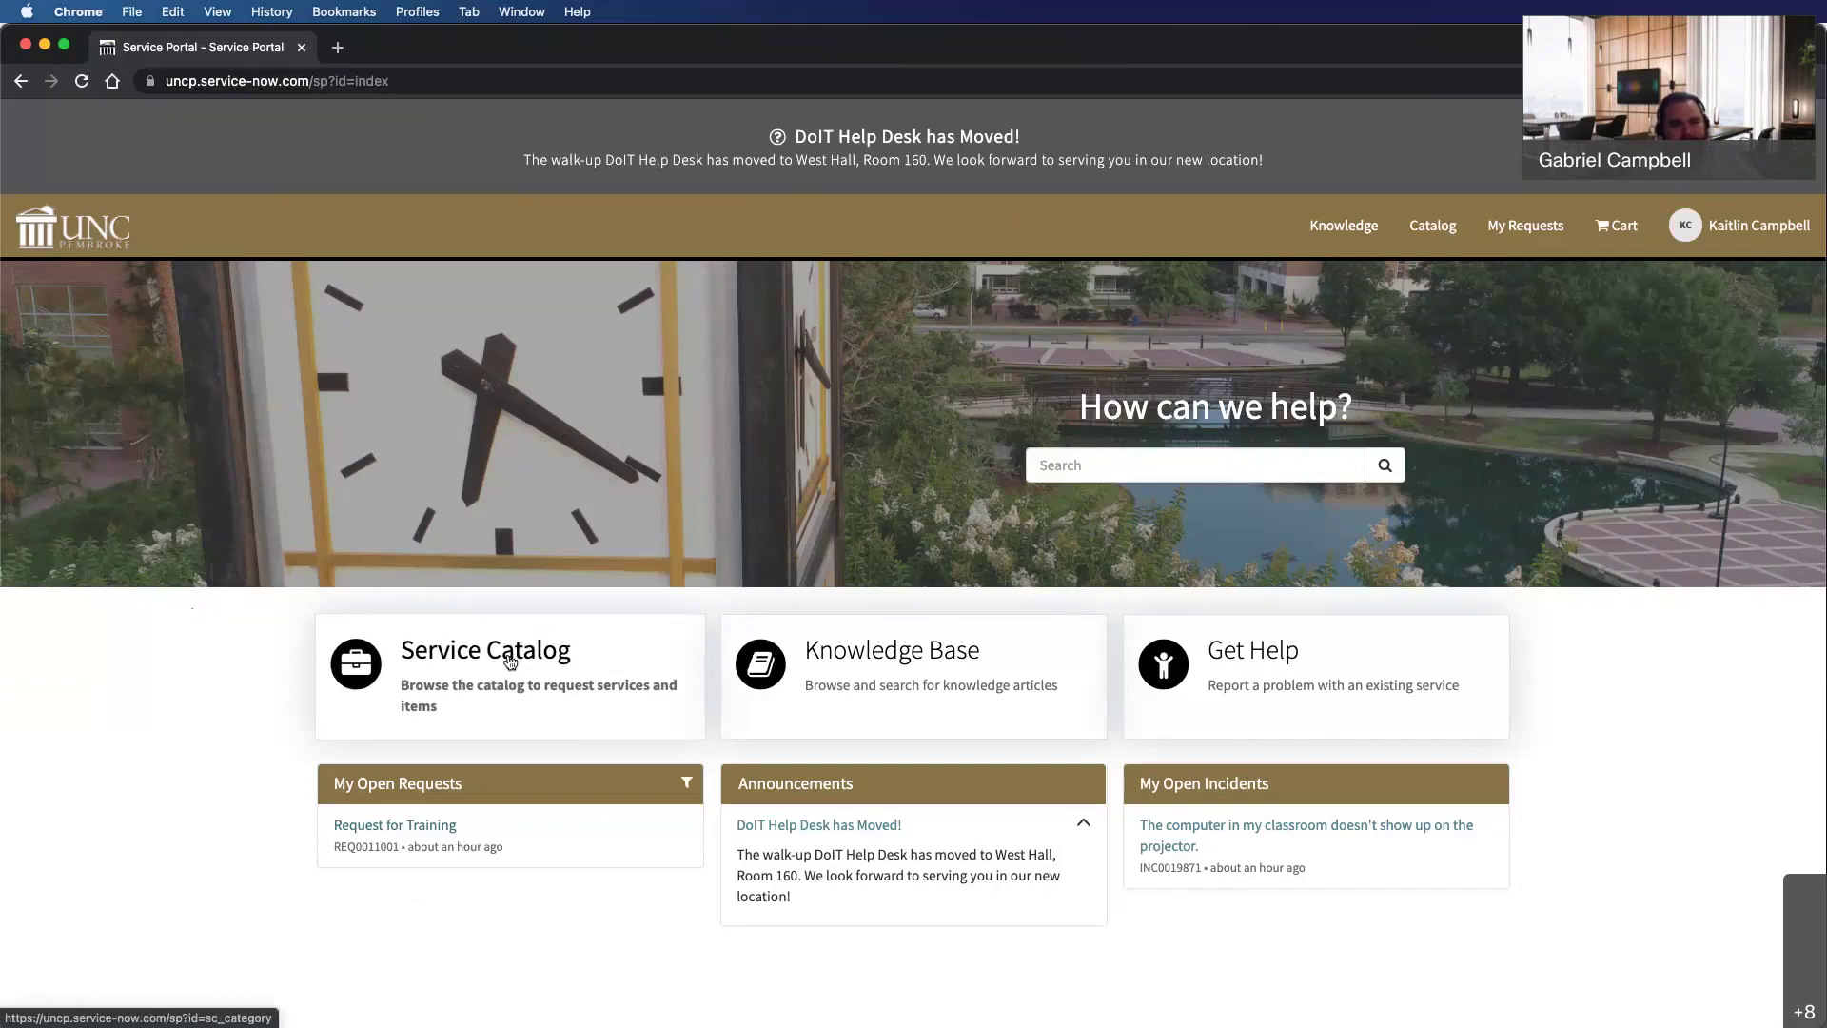
# Open the Service Catalog and browse the Accounts & Access, Banner, Reporting, & Web, and Email & Calendaring categories.
pyautogui.click(509, 661)
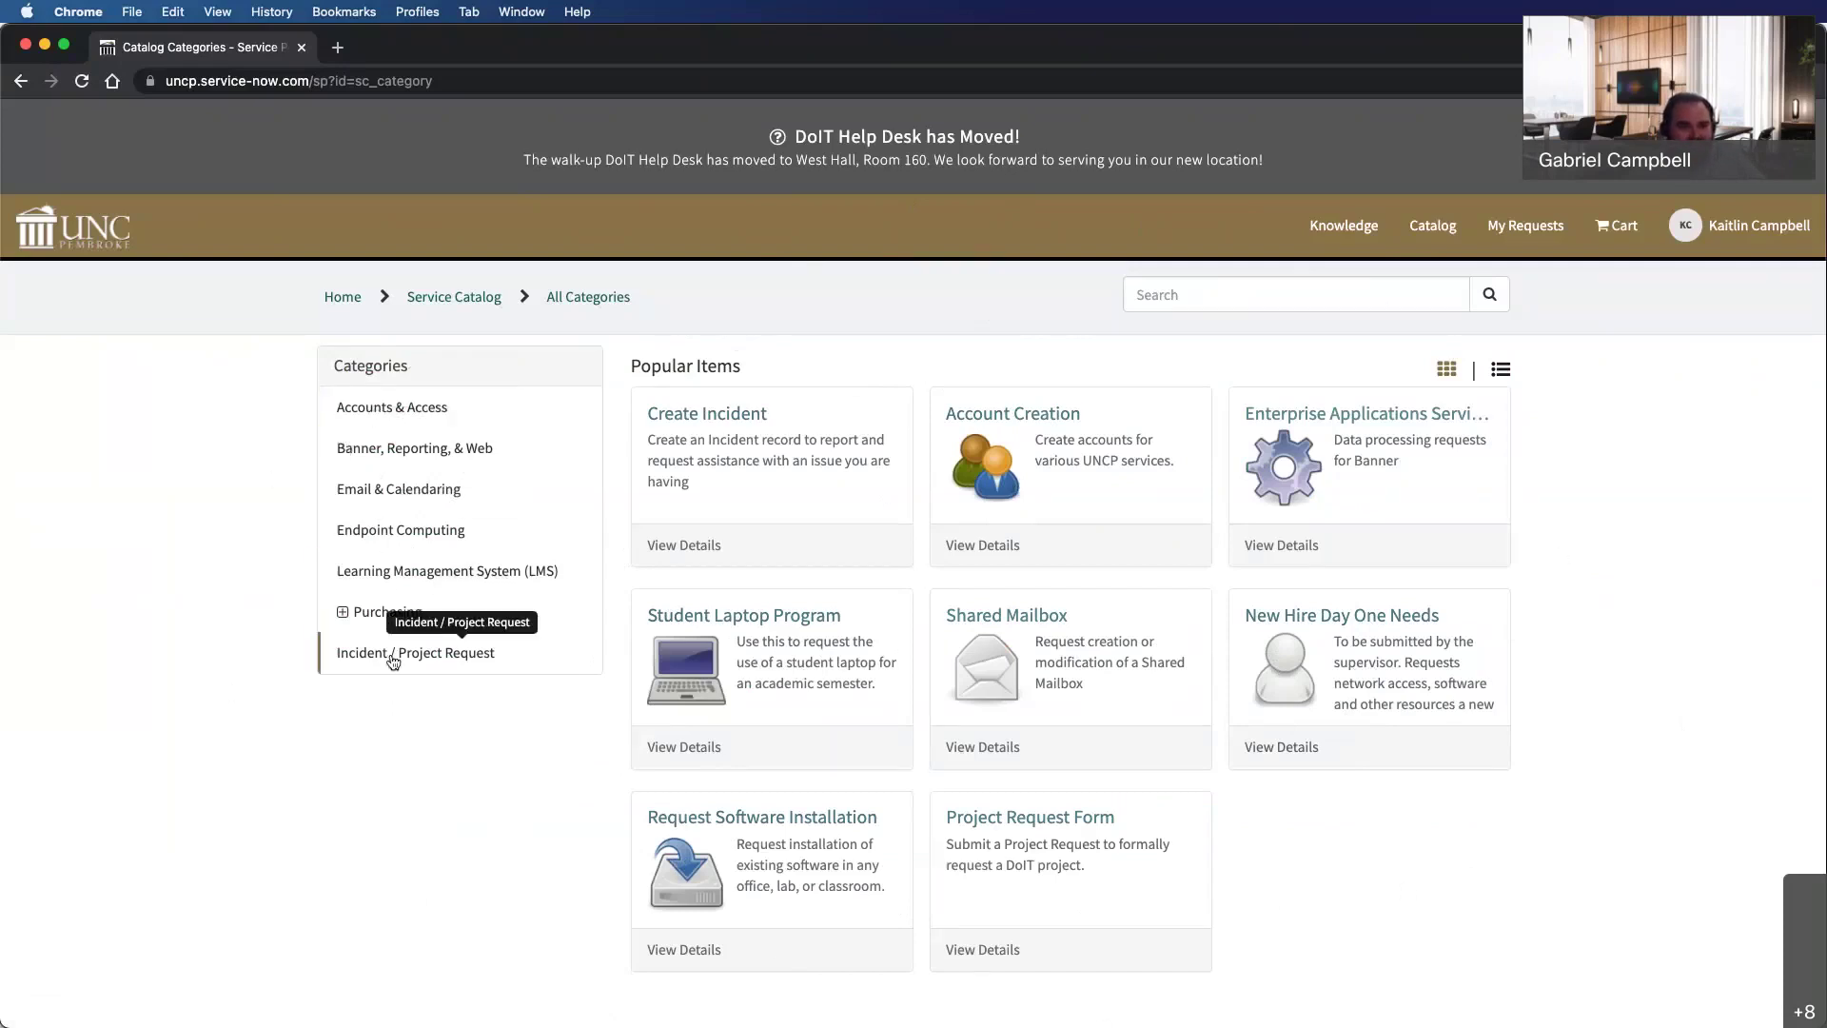
pyautogui.click(354, 417)
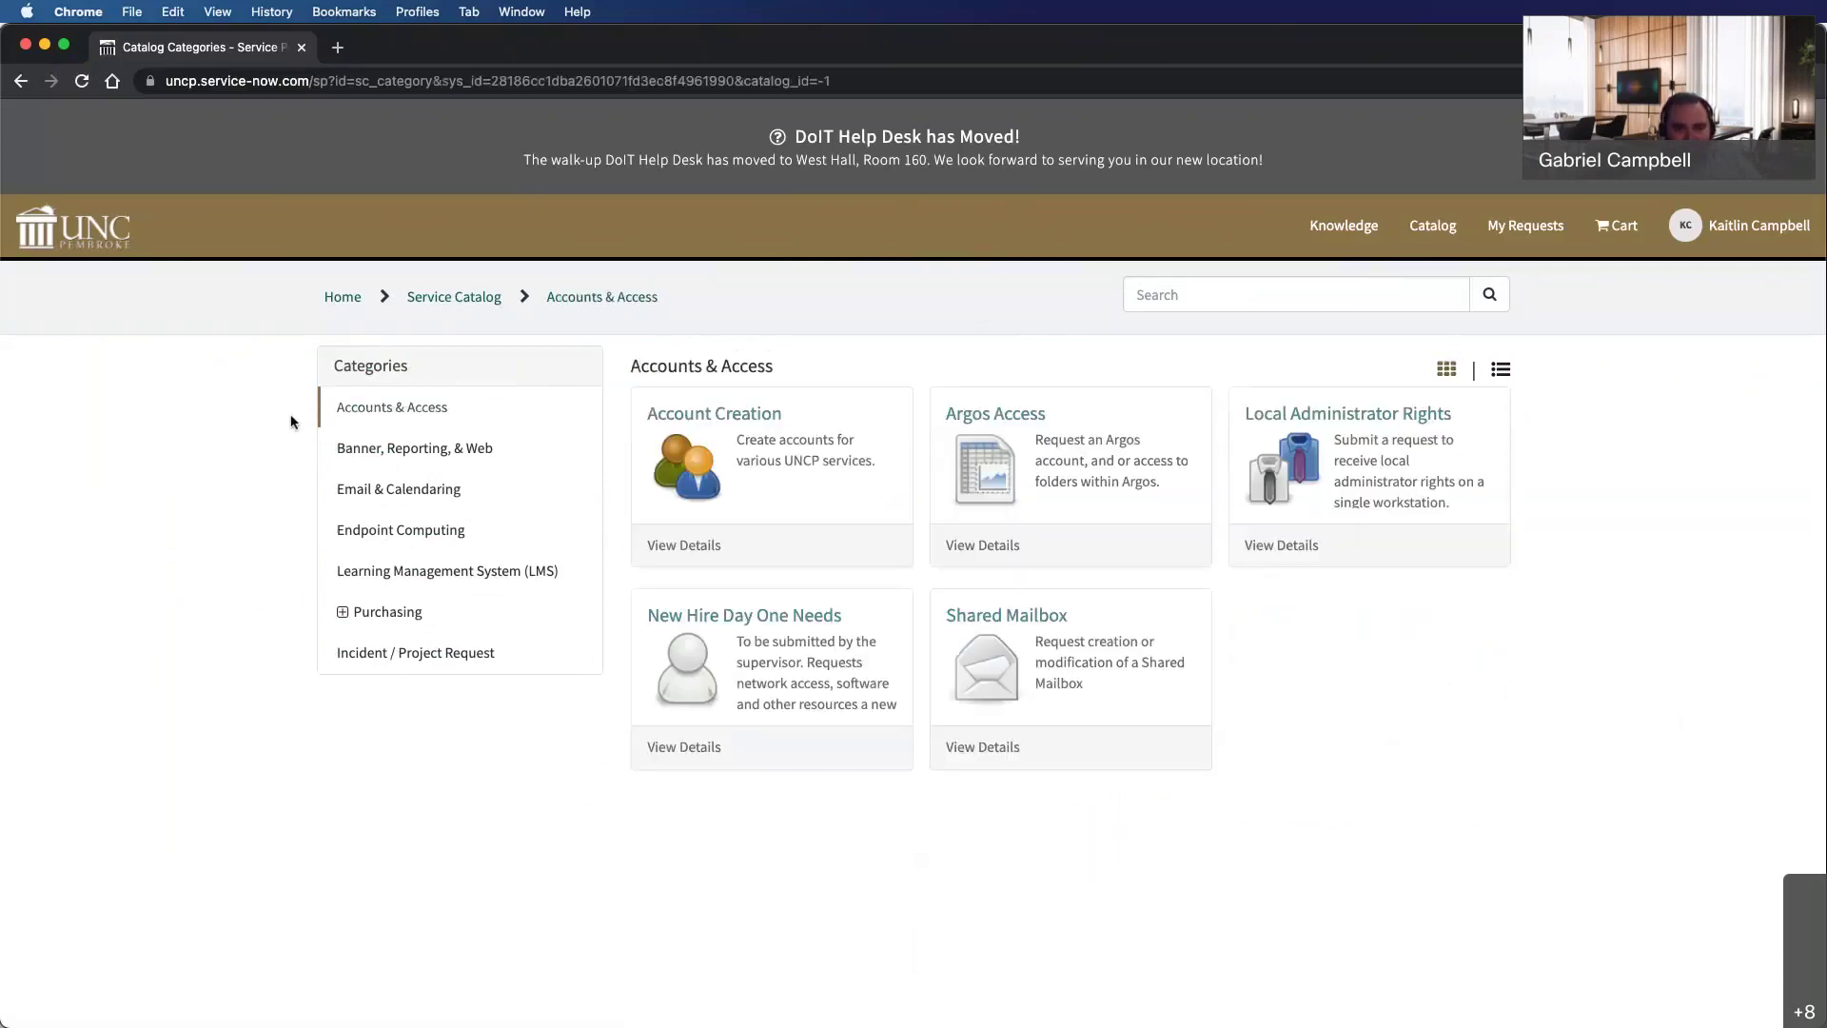
pyautogui.click(447, 459)
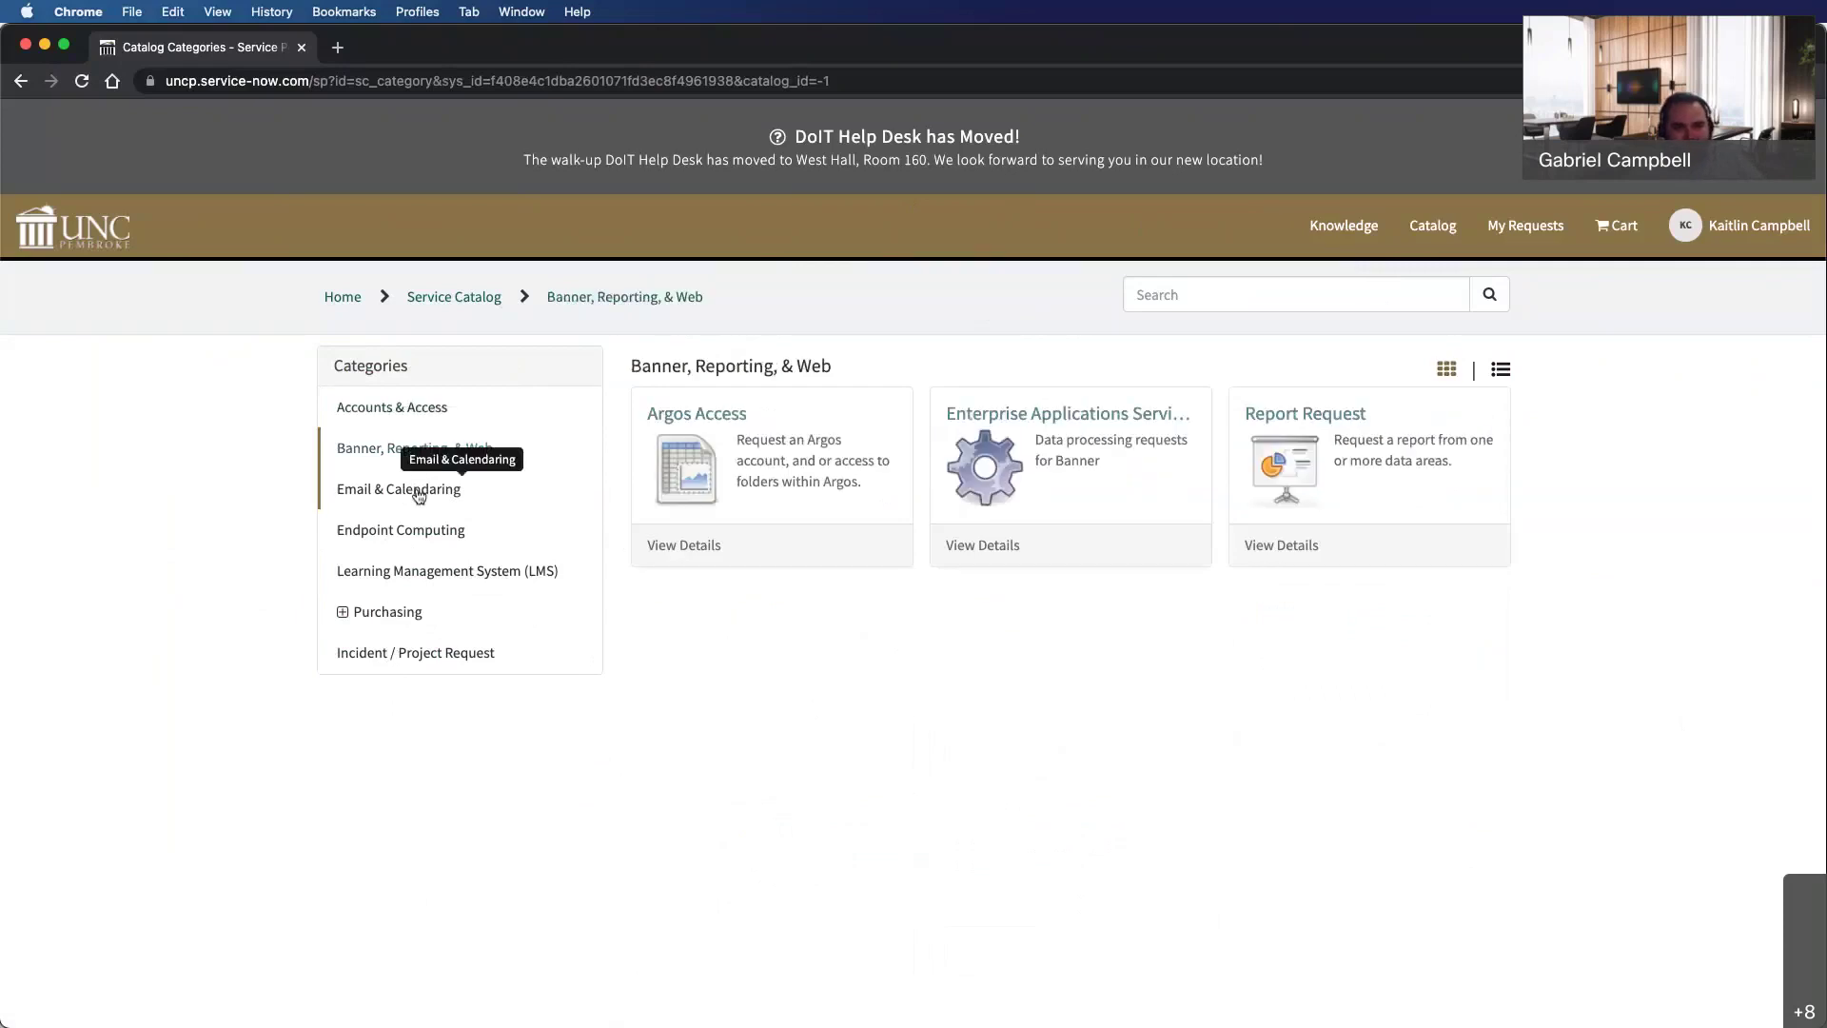
pyautogui.click(419, 495)
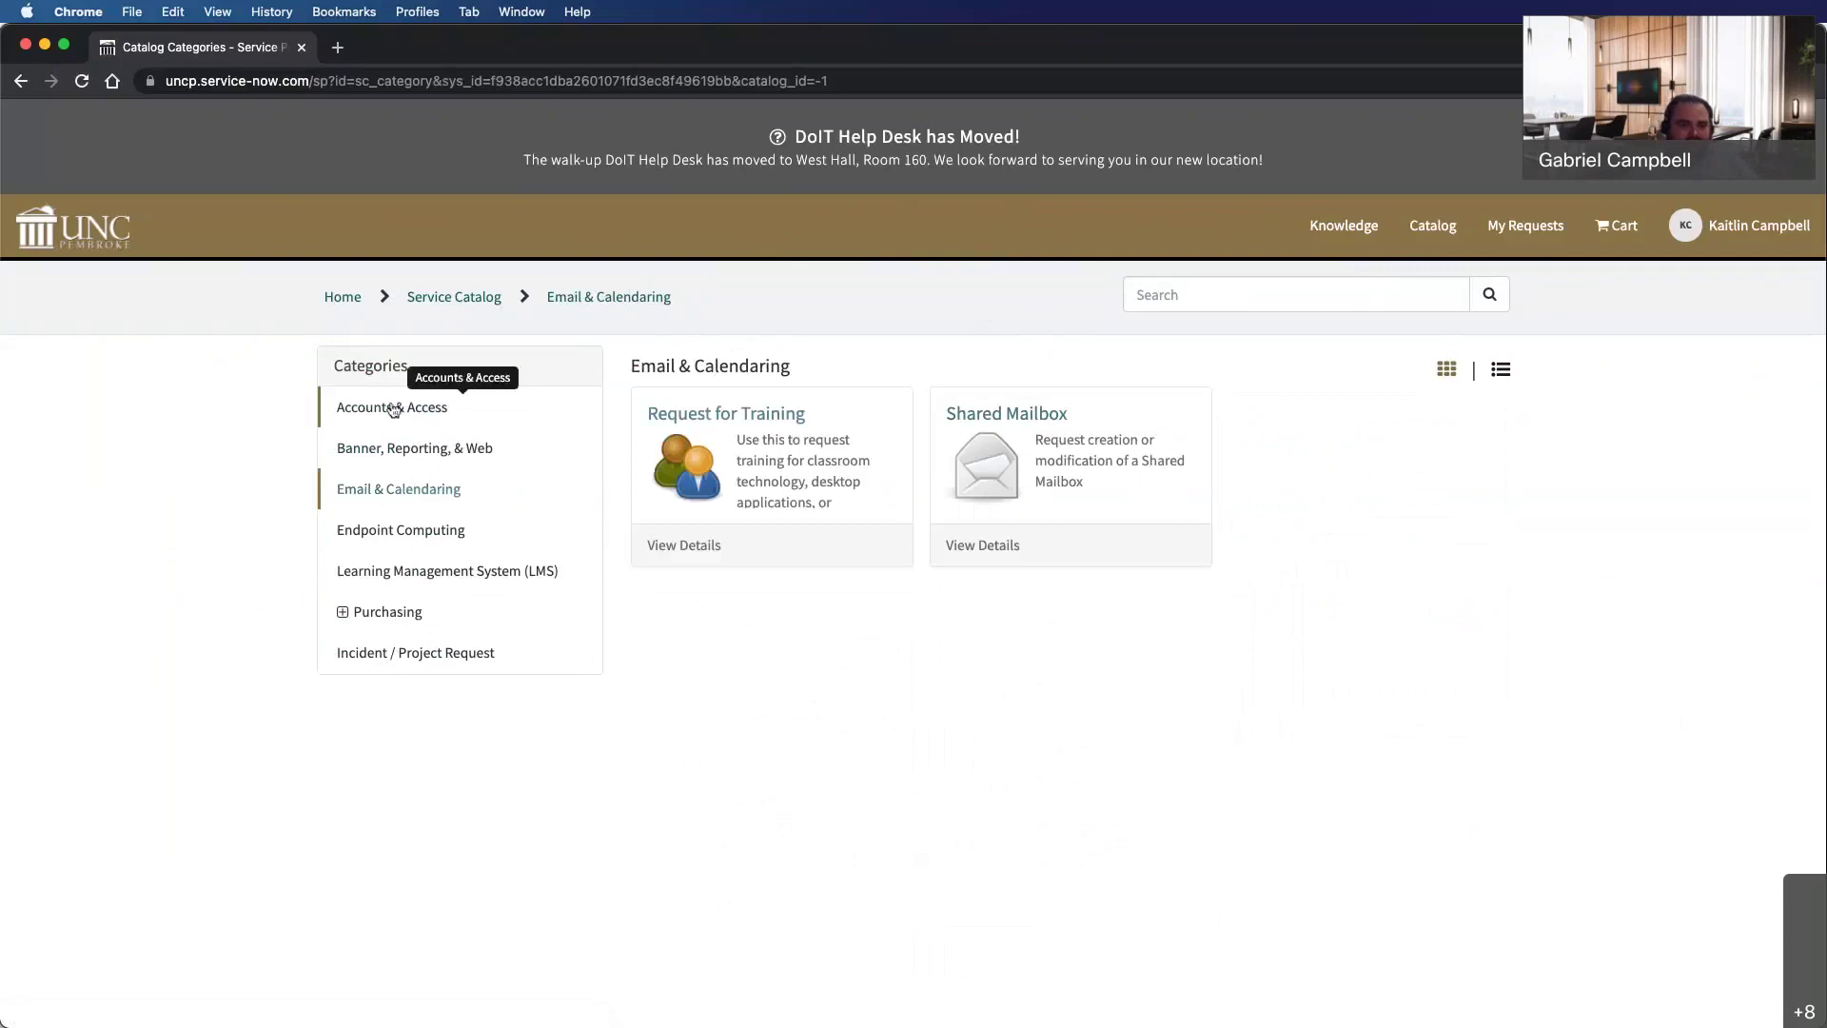
# Expand the Purchasing category and browse its Cell Phone, Cell Phone Accessories and Desk Phone items.
pyautogui.click(344, 614)
pyautogui.click(374, 620)
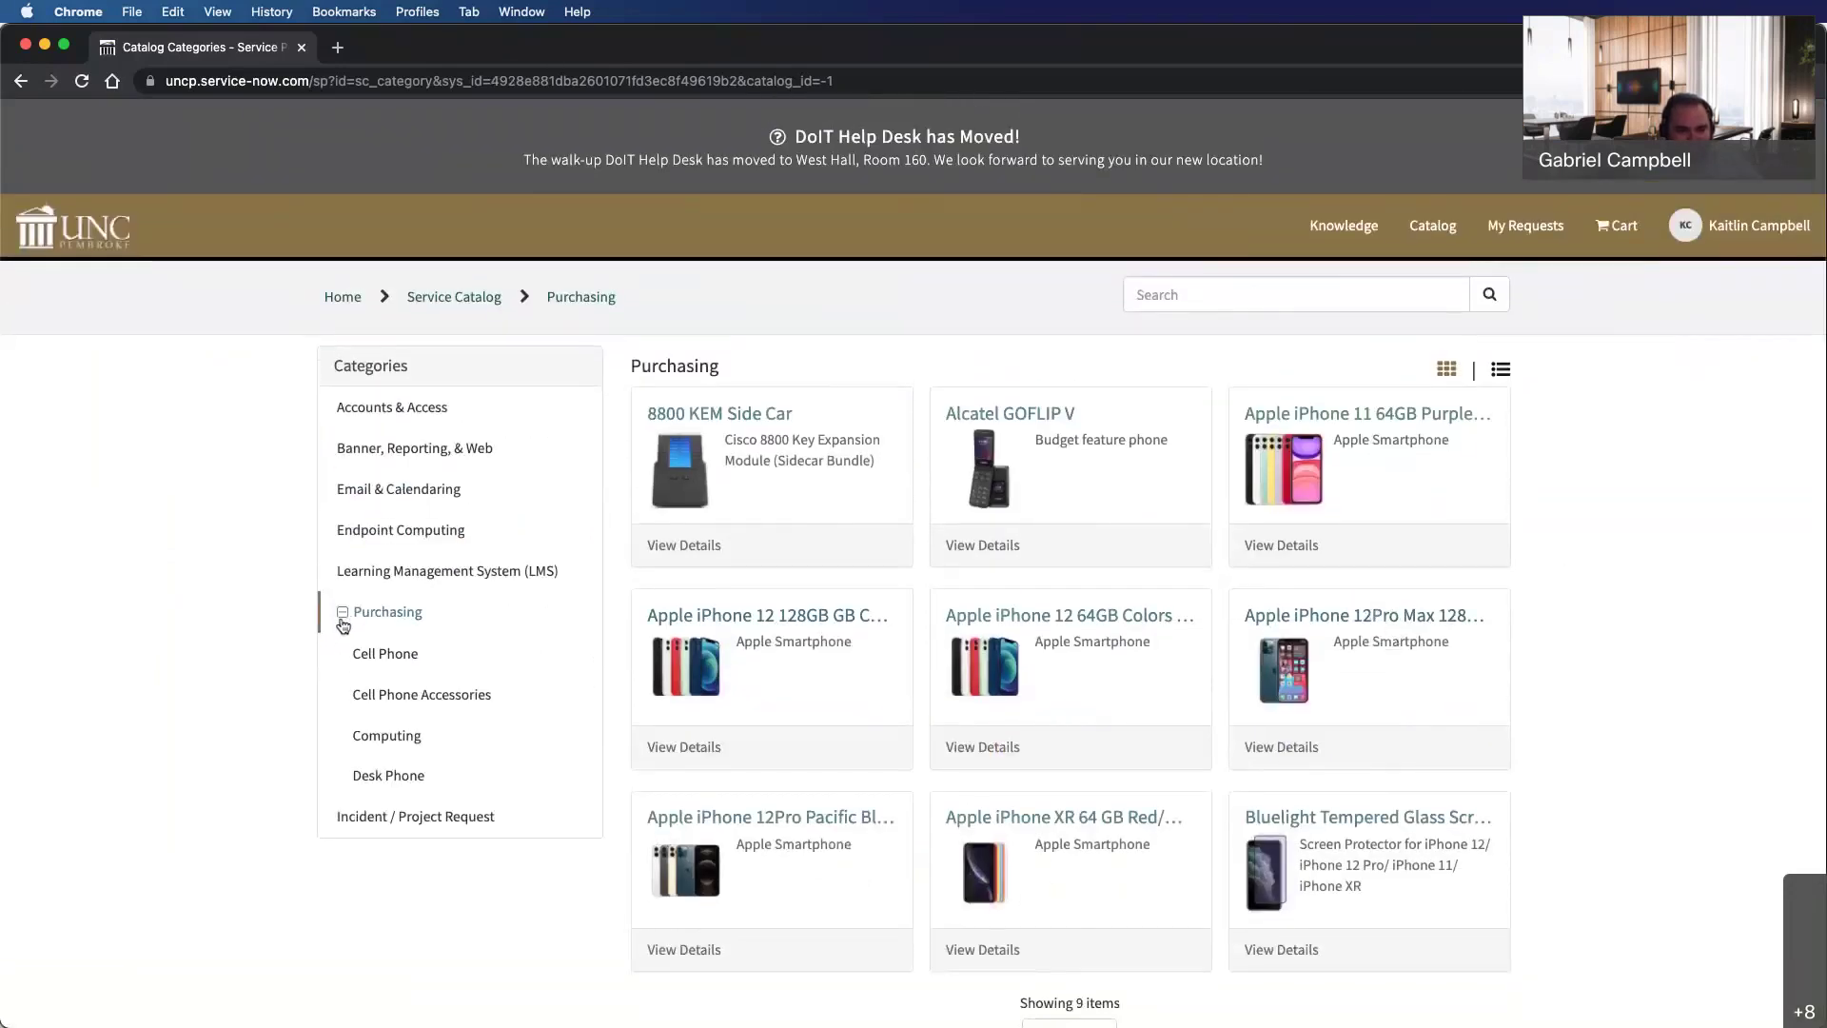
pyautogui.click(382, 660)
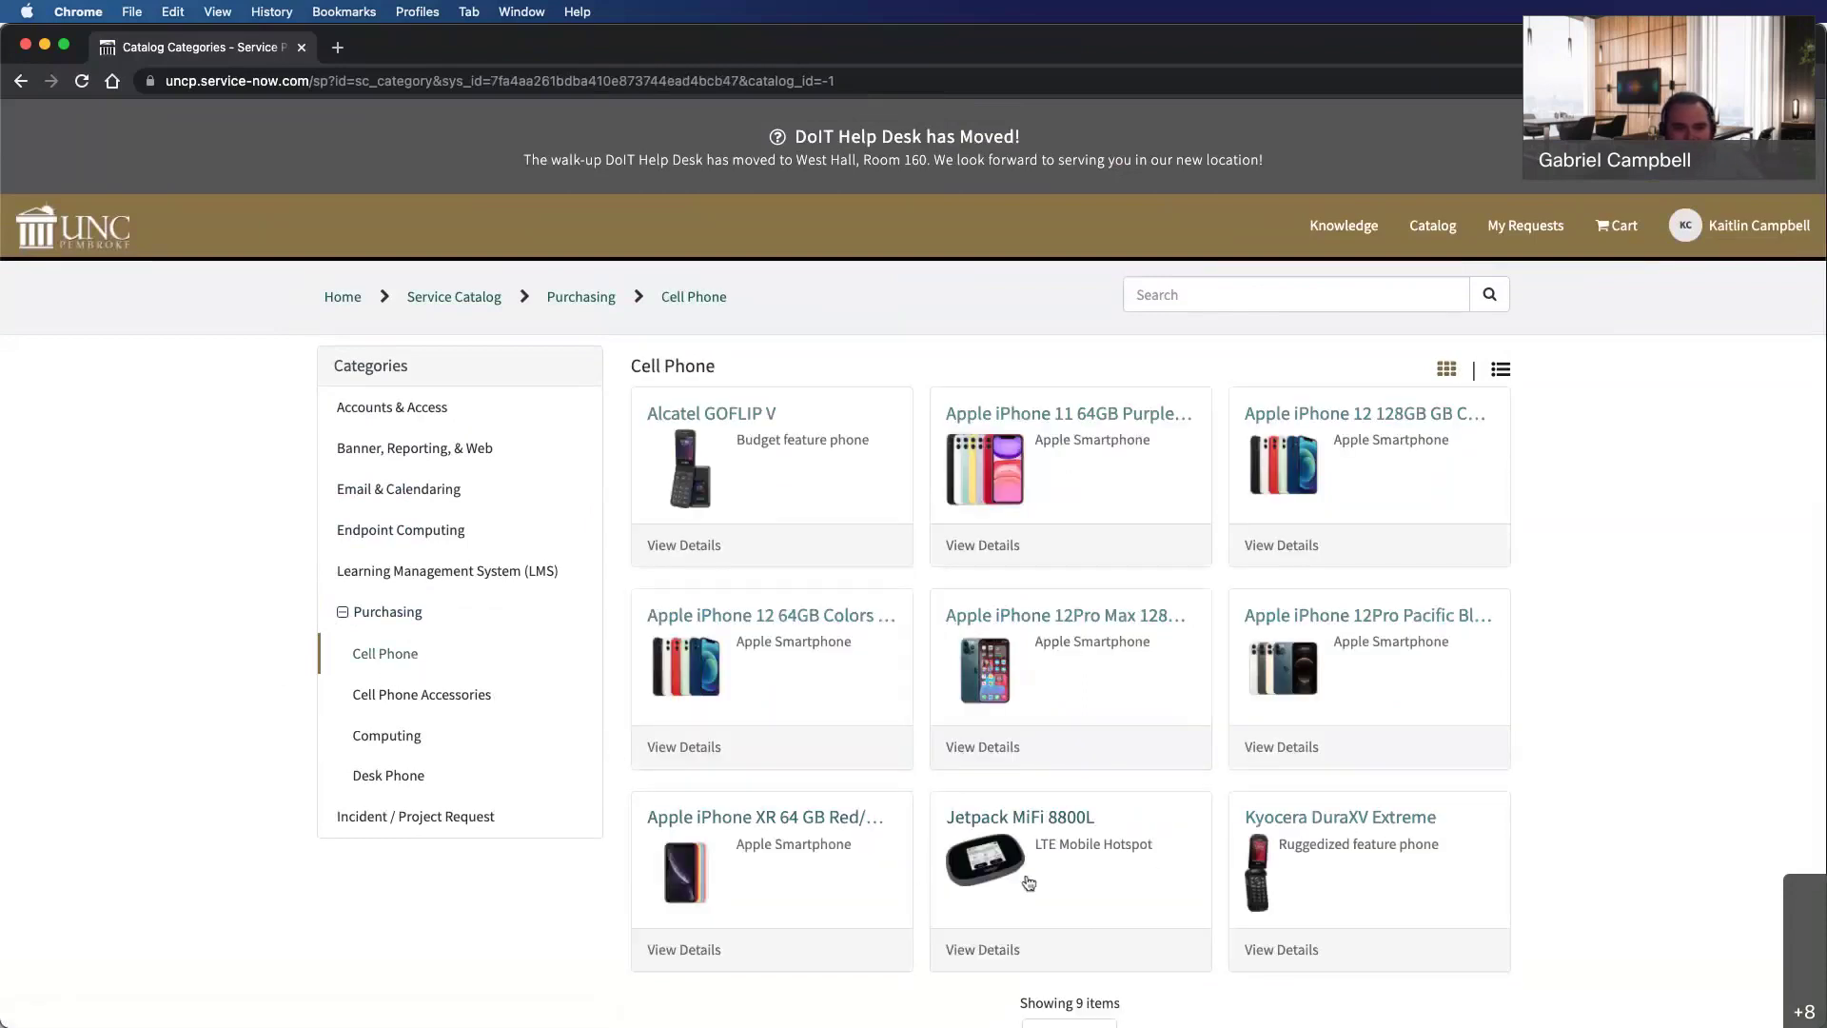
pyautogui.click(428, 700)
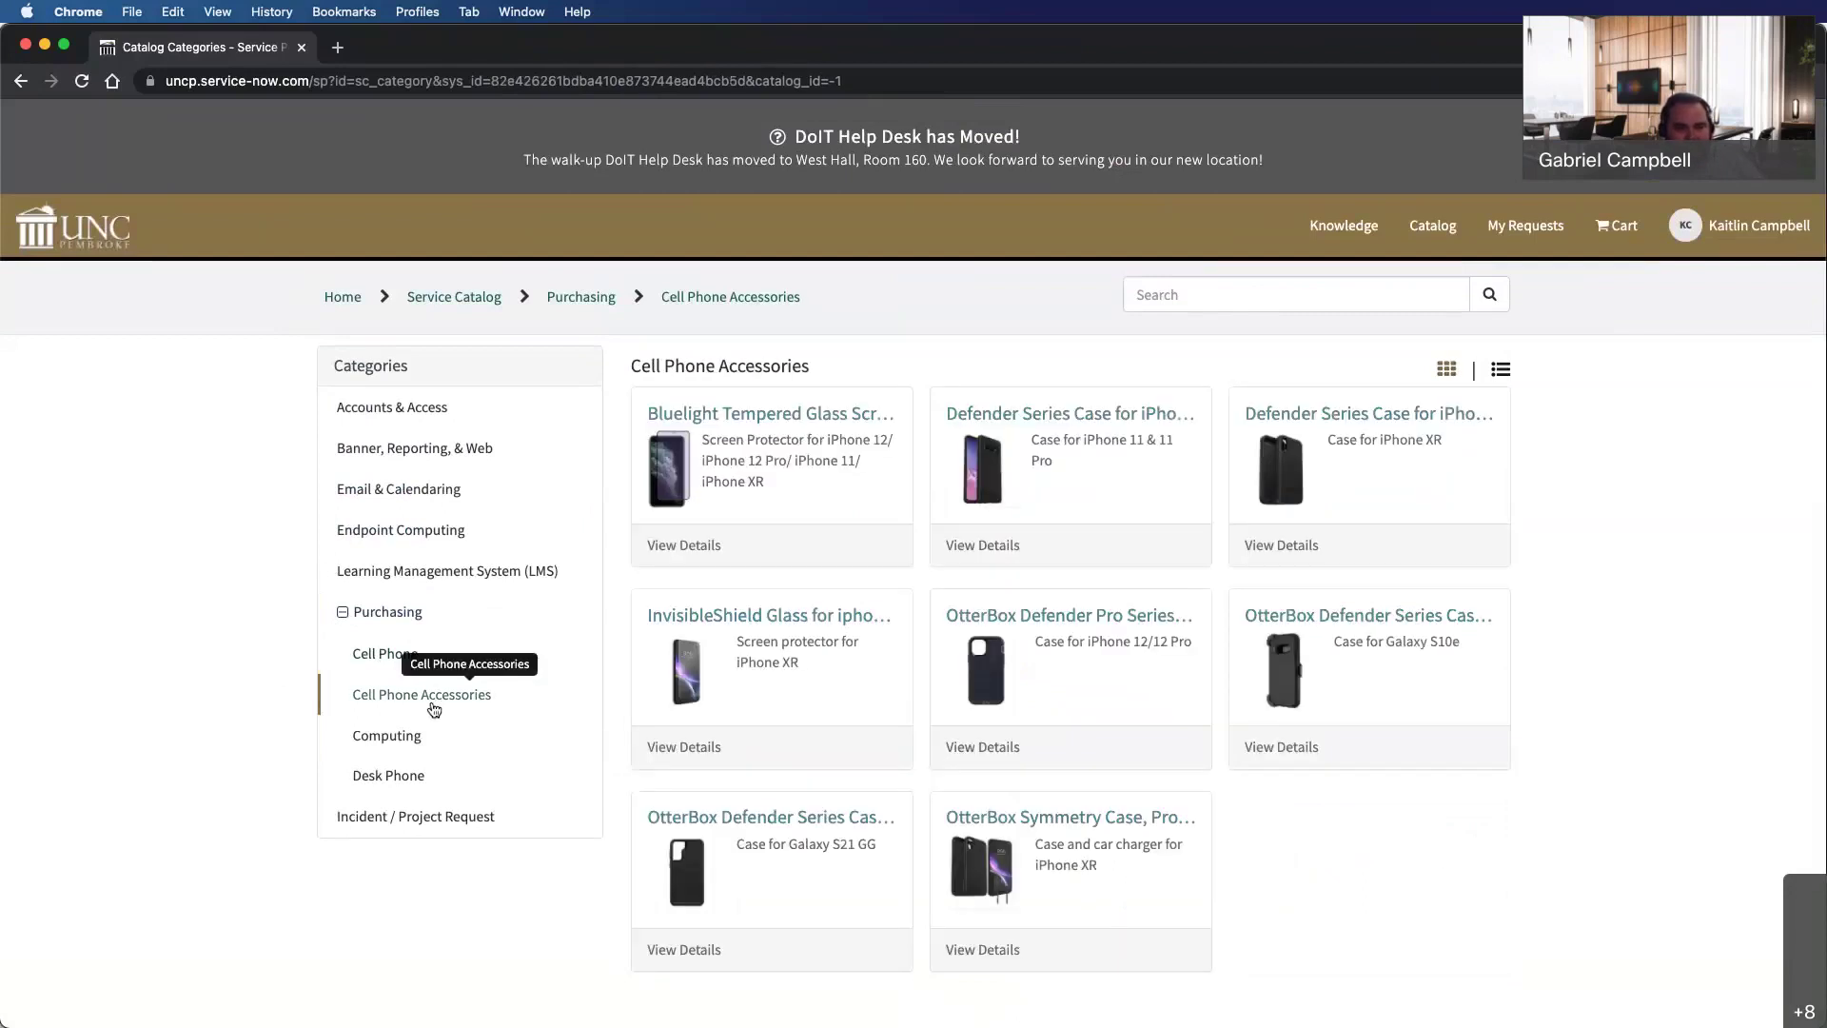
pyautogui.click(383, 781)
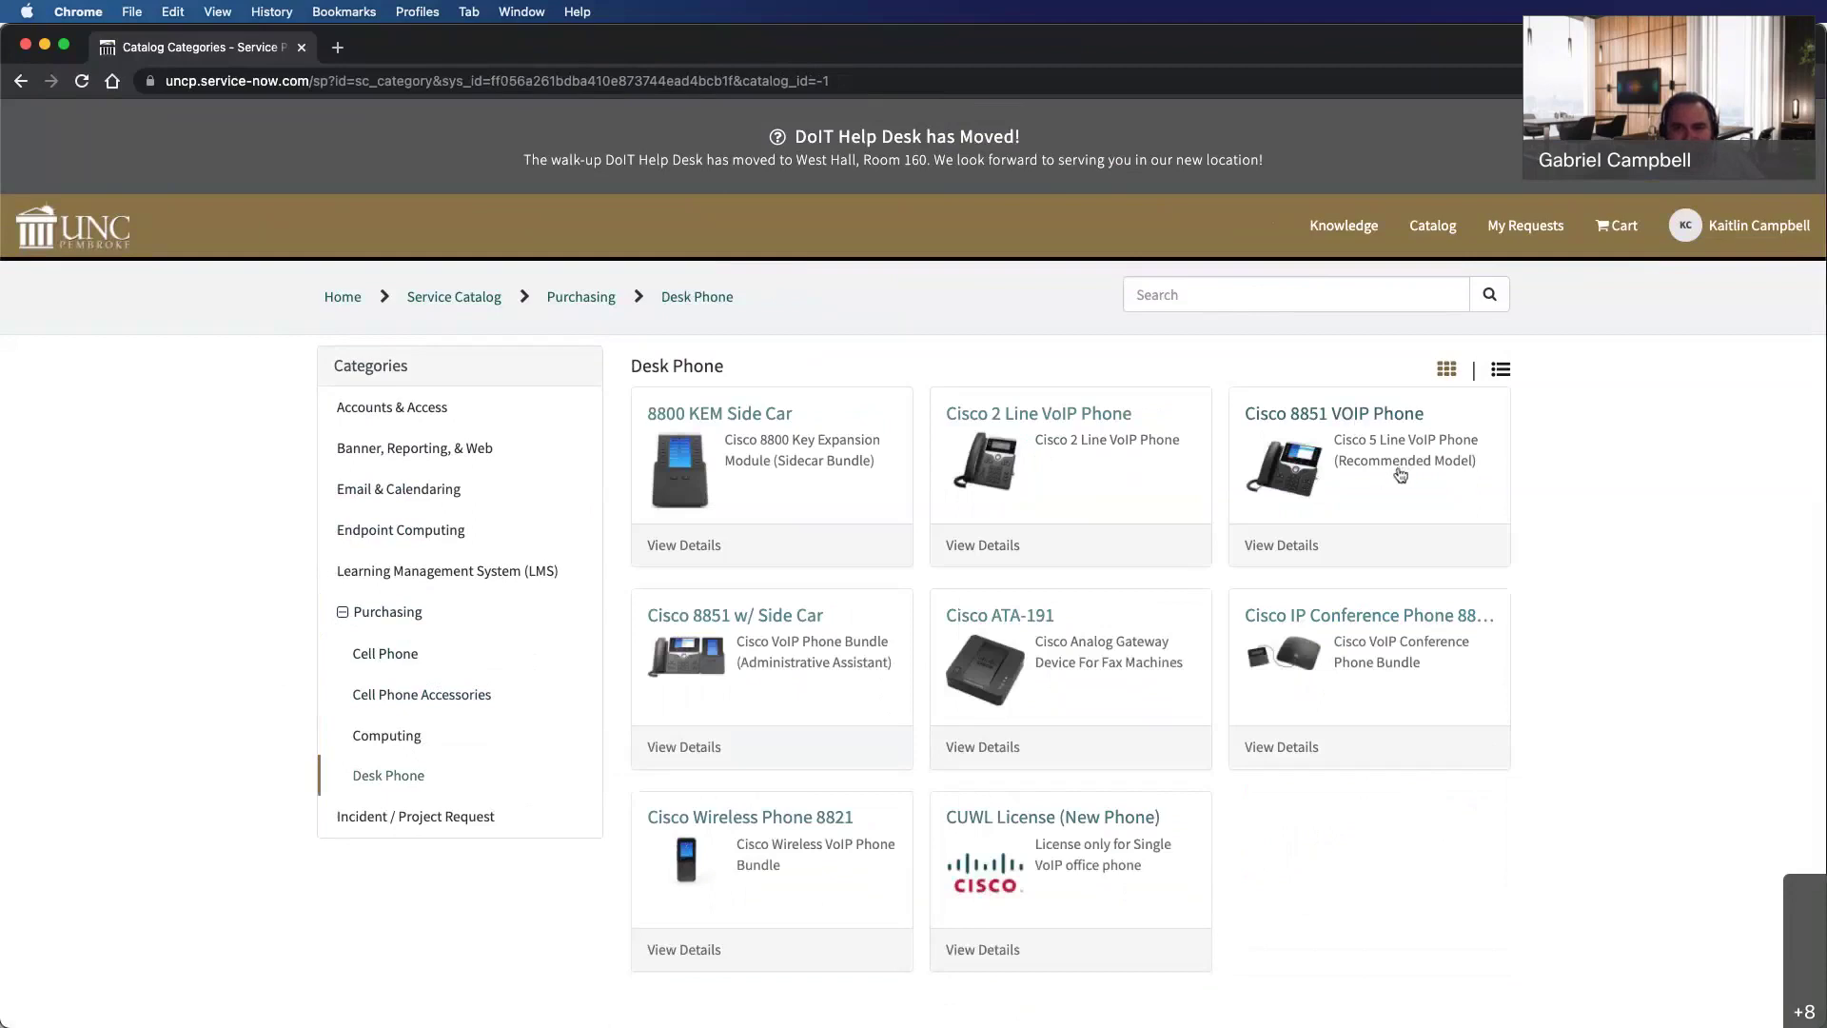
# Open the Cisco 8851 VOIP Phone catalog item and review the fields of its order form.
pyautogui.click(1378, 435)
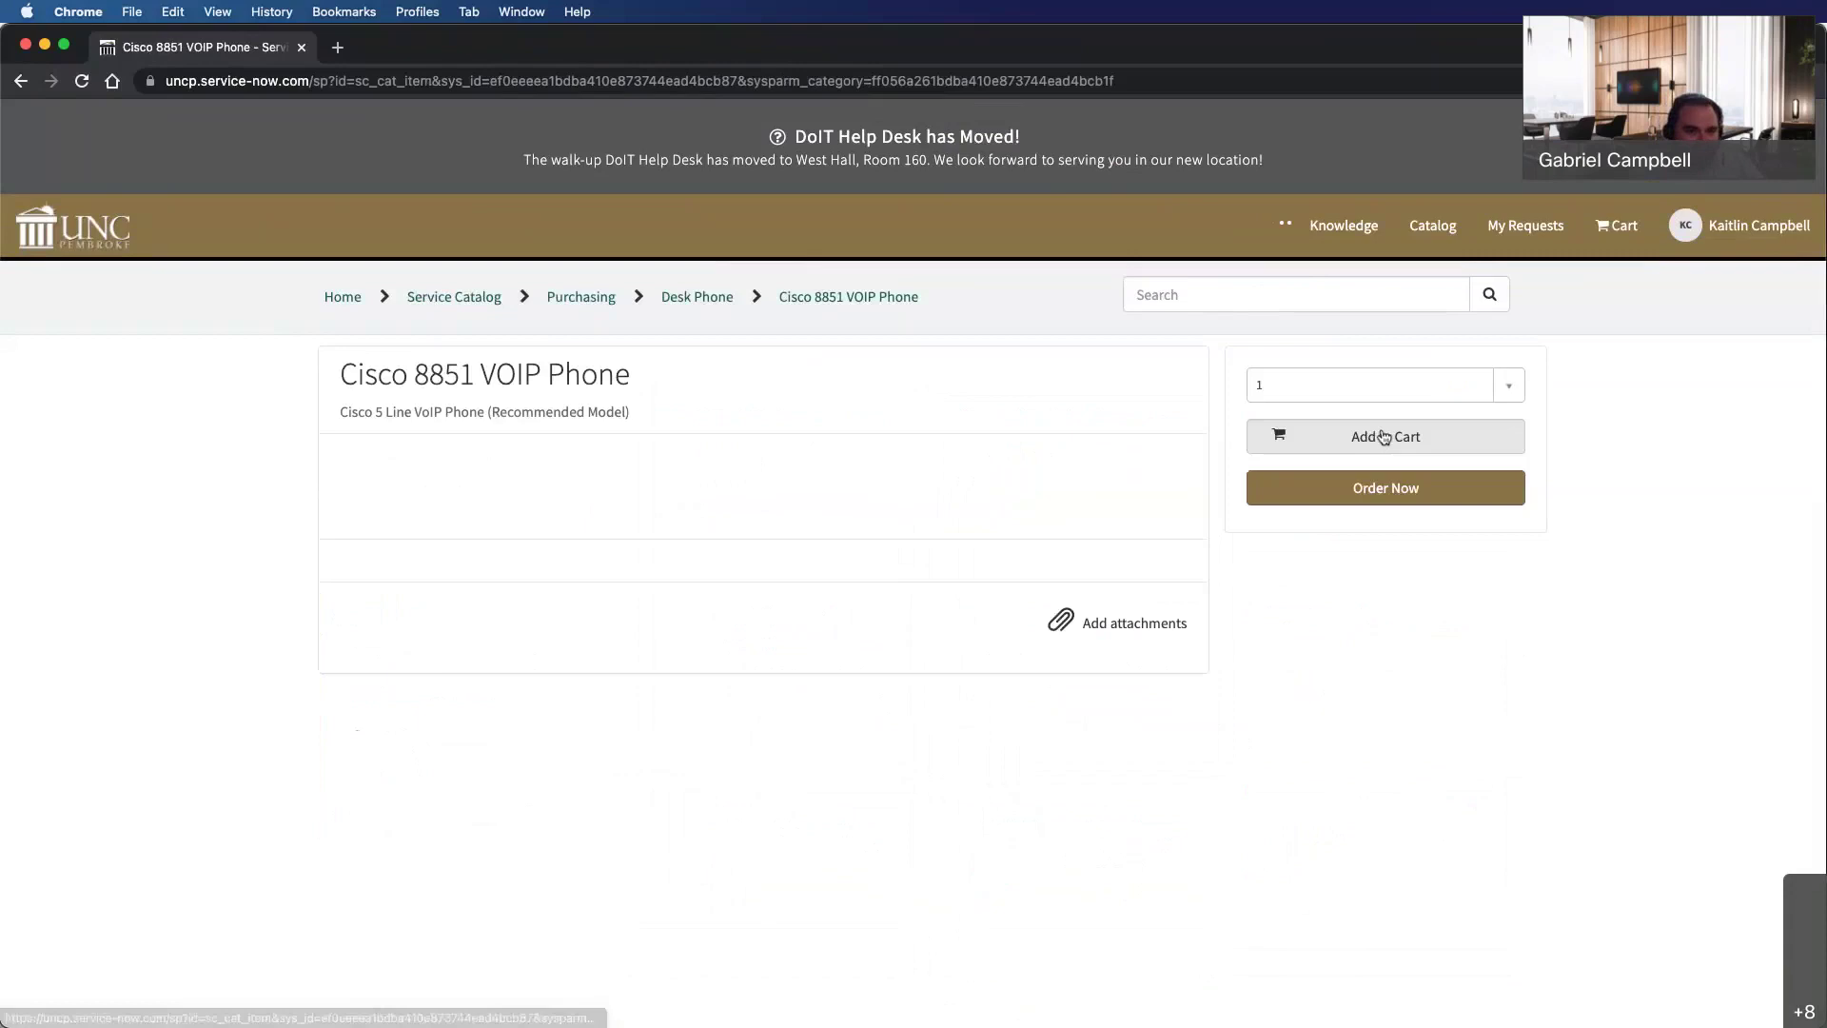
pyautogui.scroll(-2, 968, 547)
pyautogui.scroll(-3, 965, 556)
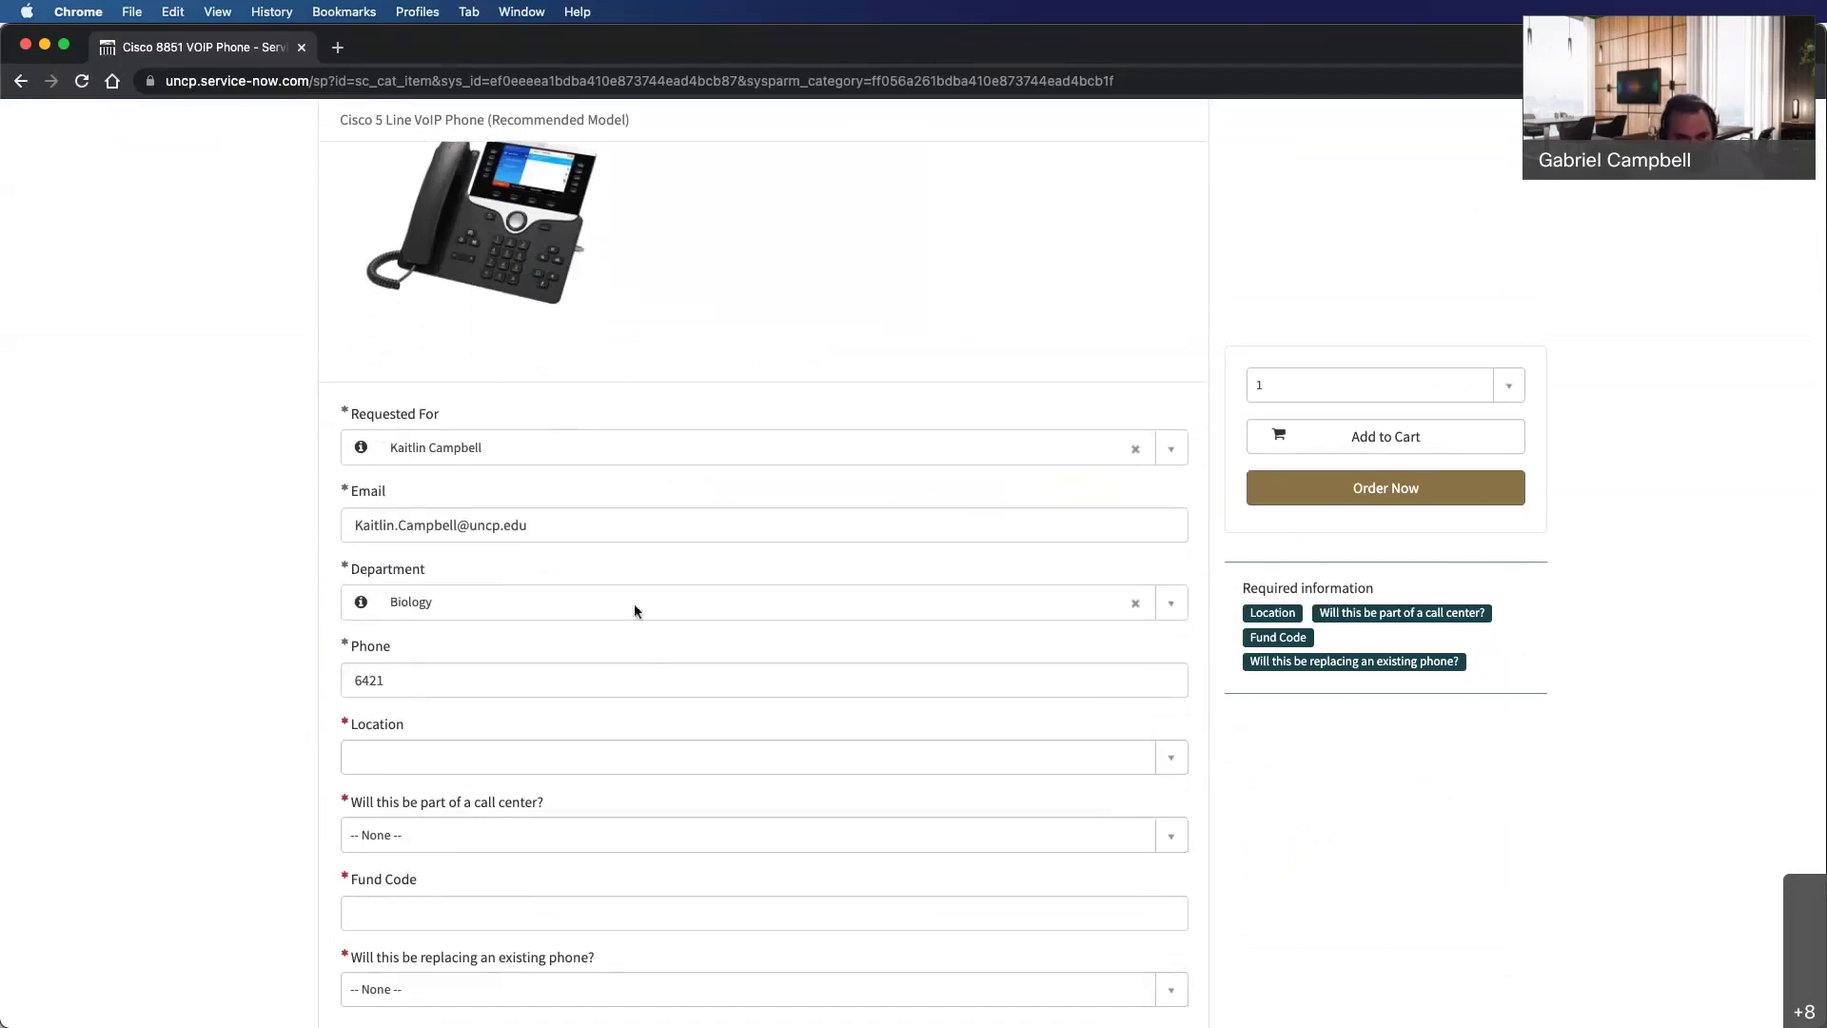
pyautogui.scroll(-2, 457, 533)
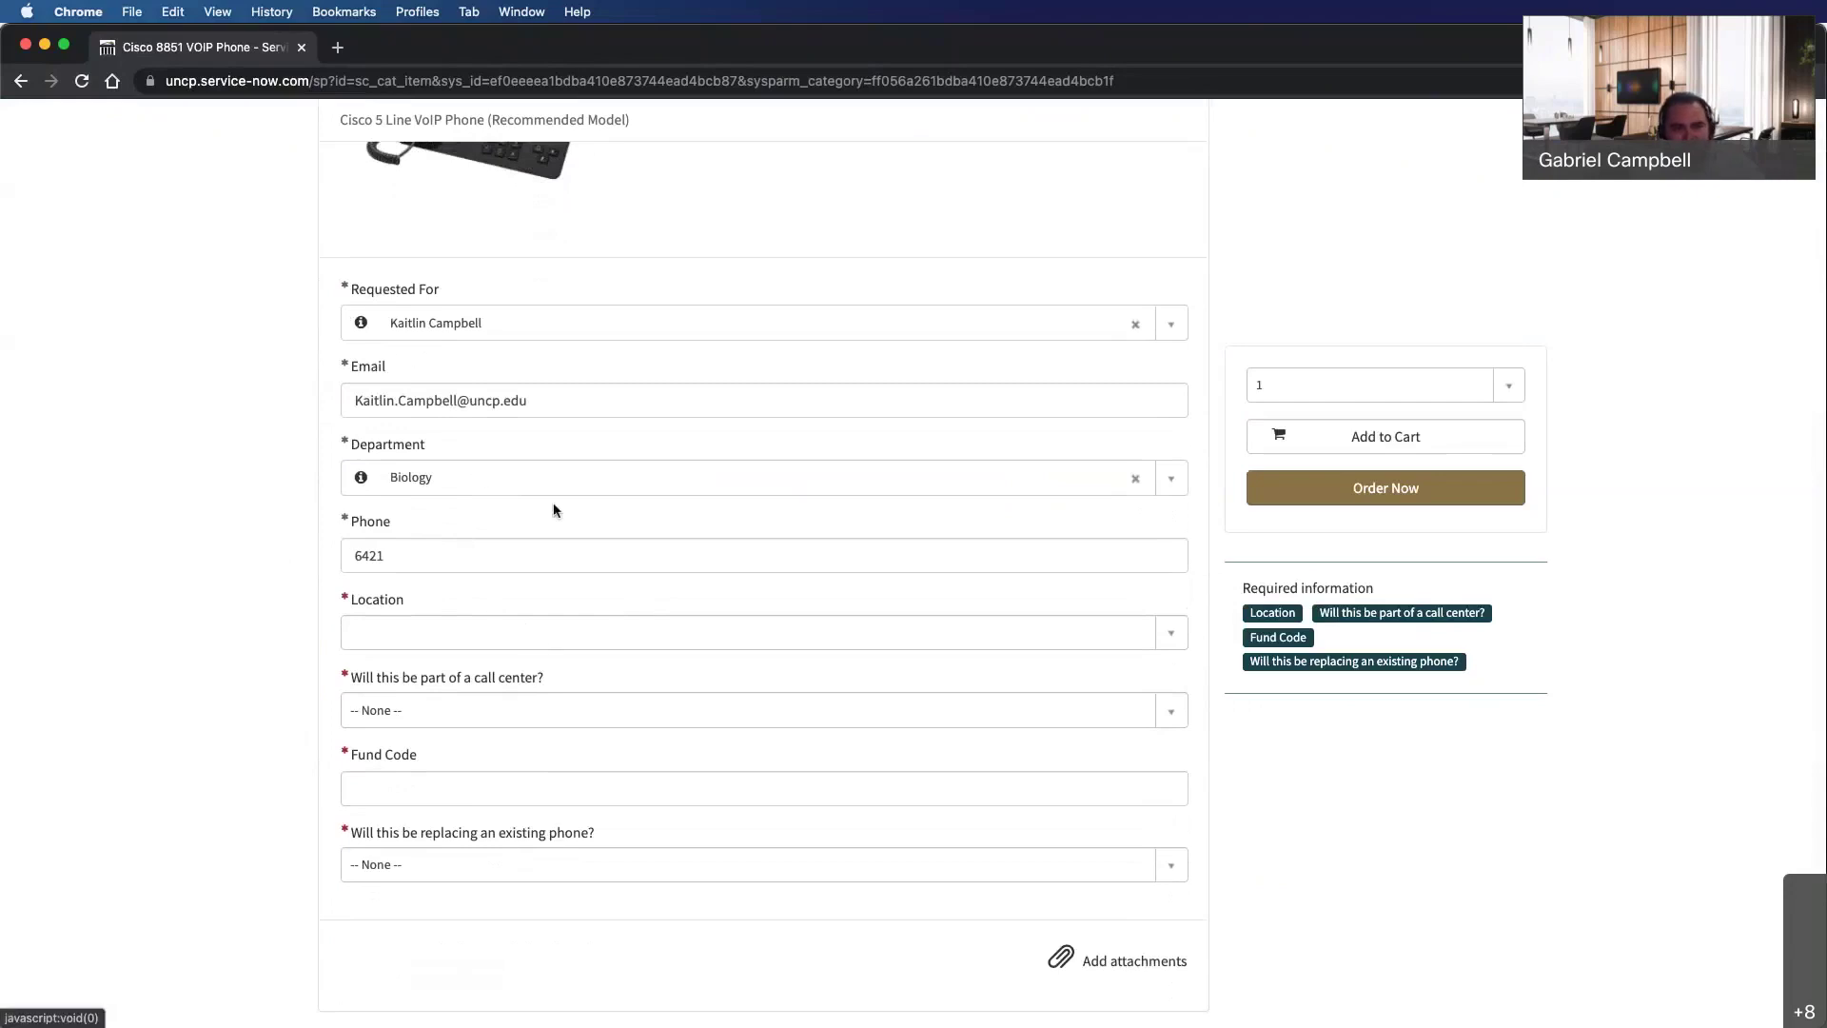
pyautogui.scroll(3, 571, 503)
pyautogui.scroll(-3, 623, 493)
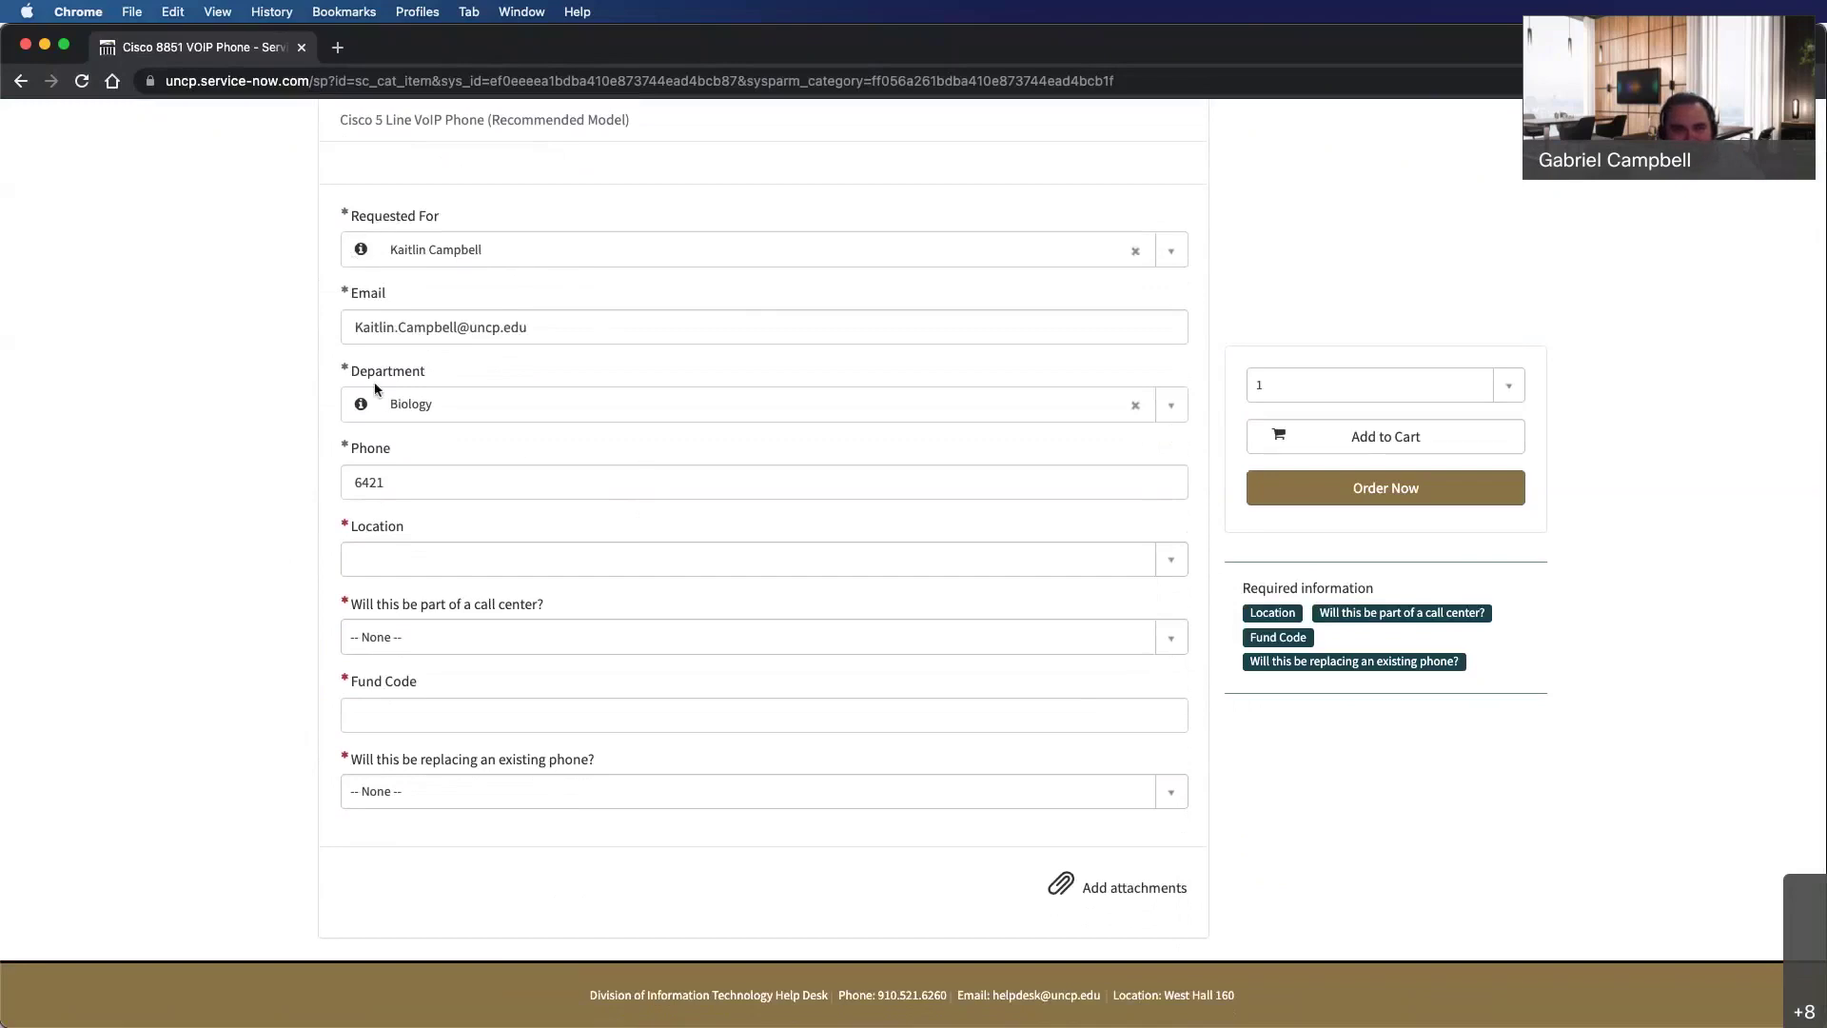
# Find the Oxendine rooms and set the phone order's location to Oxendine 1236.
pyautogui.click(435, 554)
pyautogui.write('Oxendine')
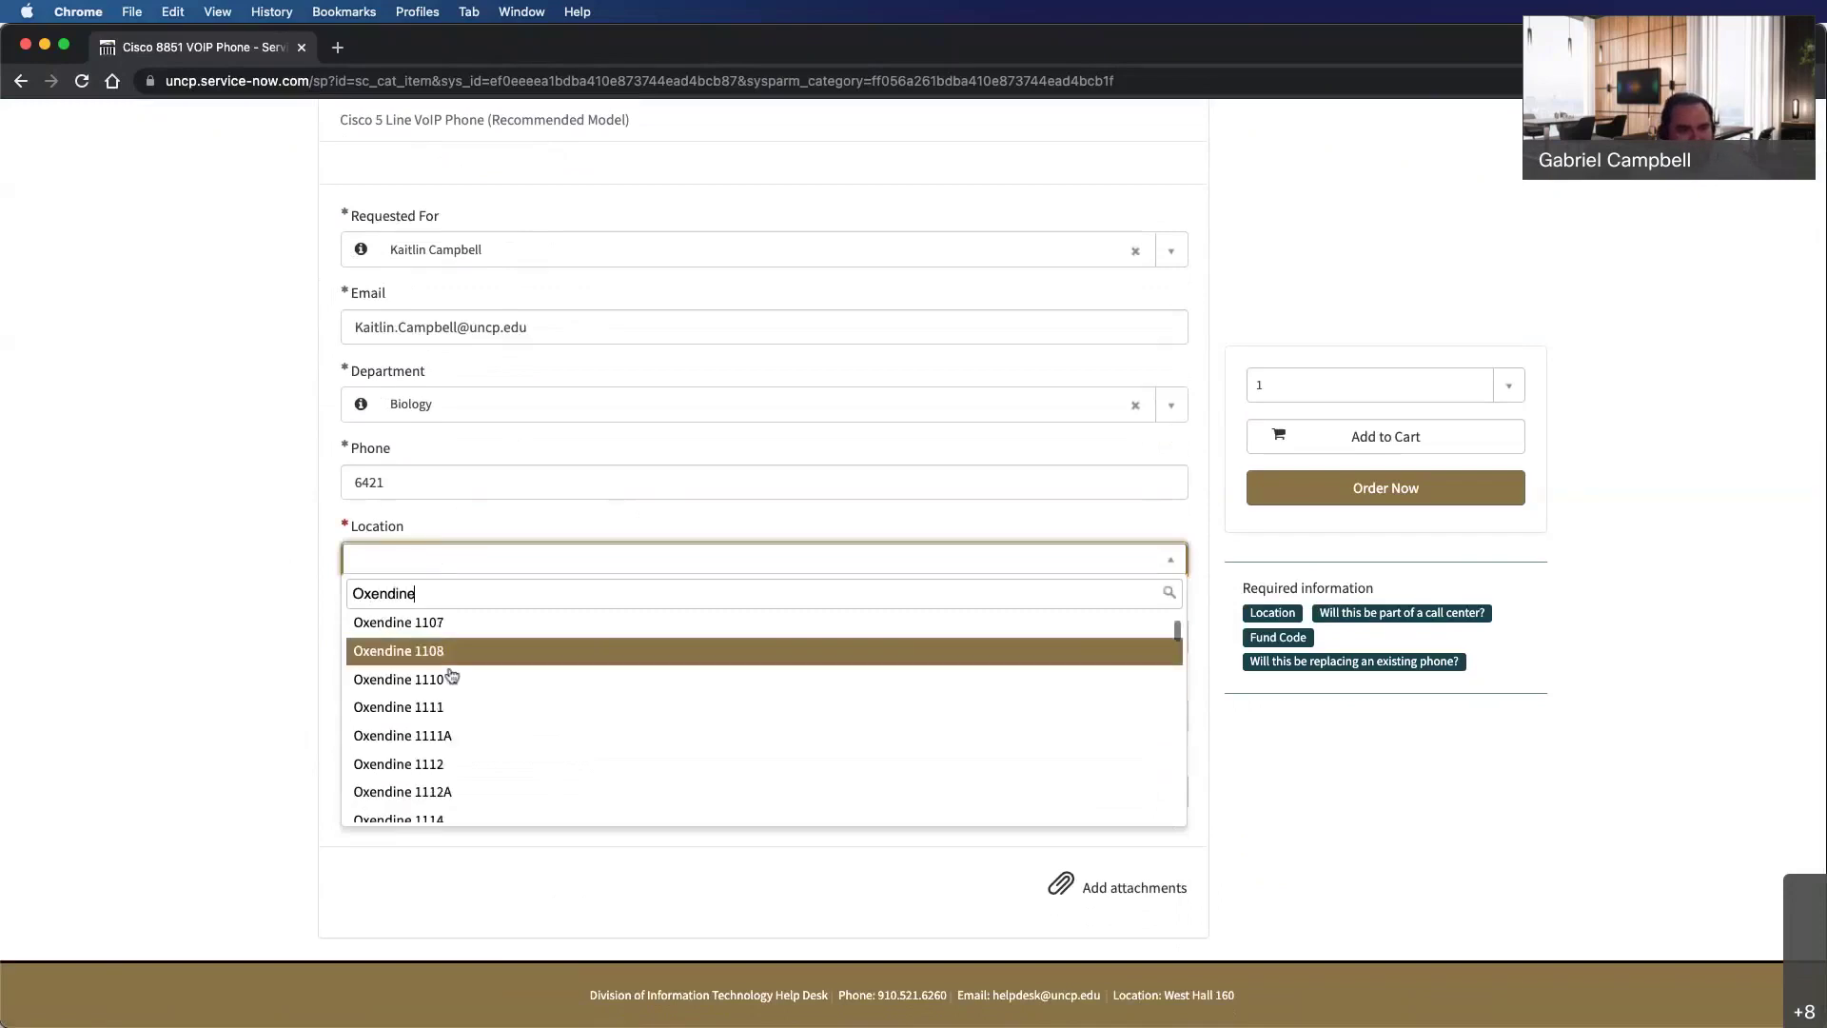
pyautogui.scroll(-10, 457, 685)
pyautogui.scroll(-3, 470, 716)
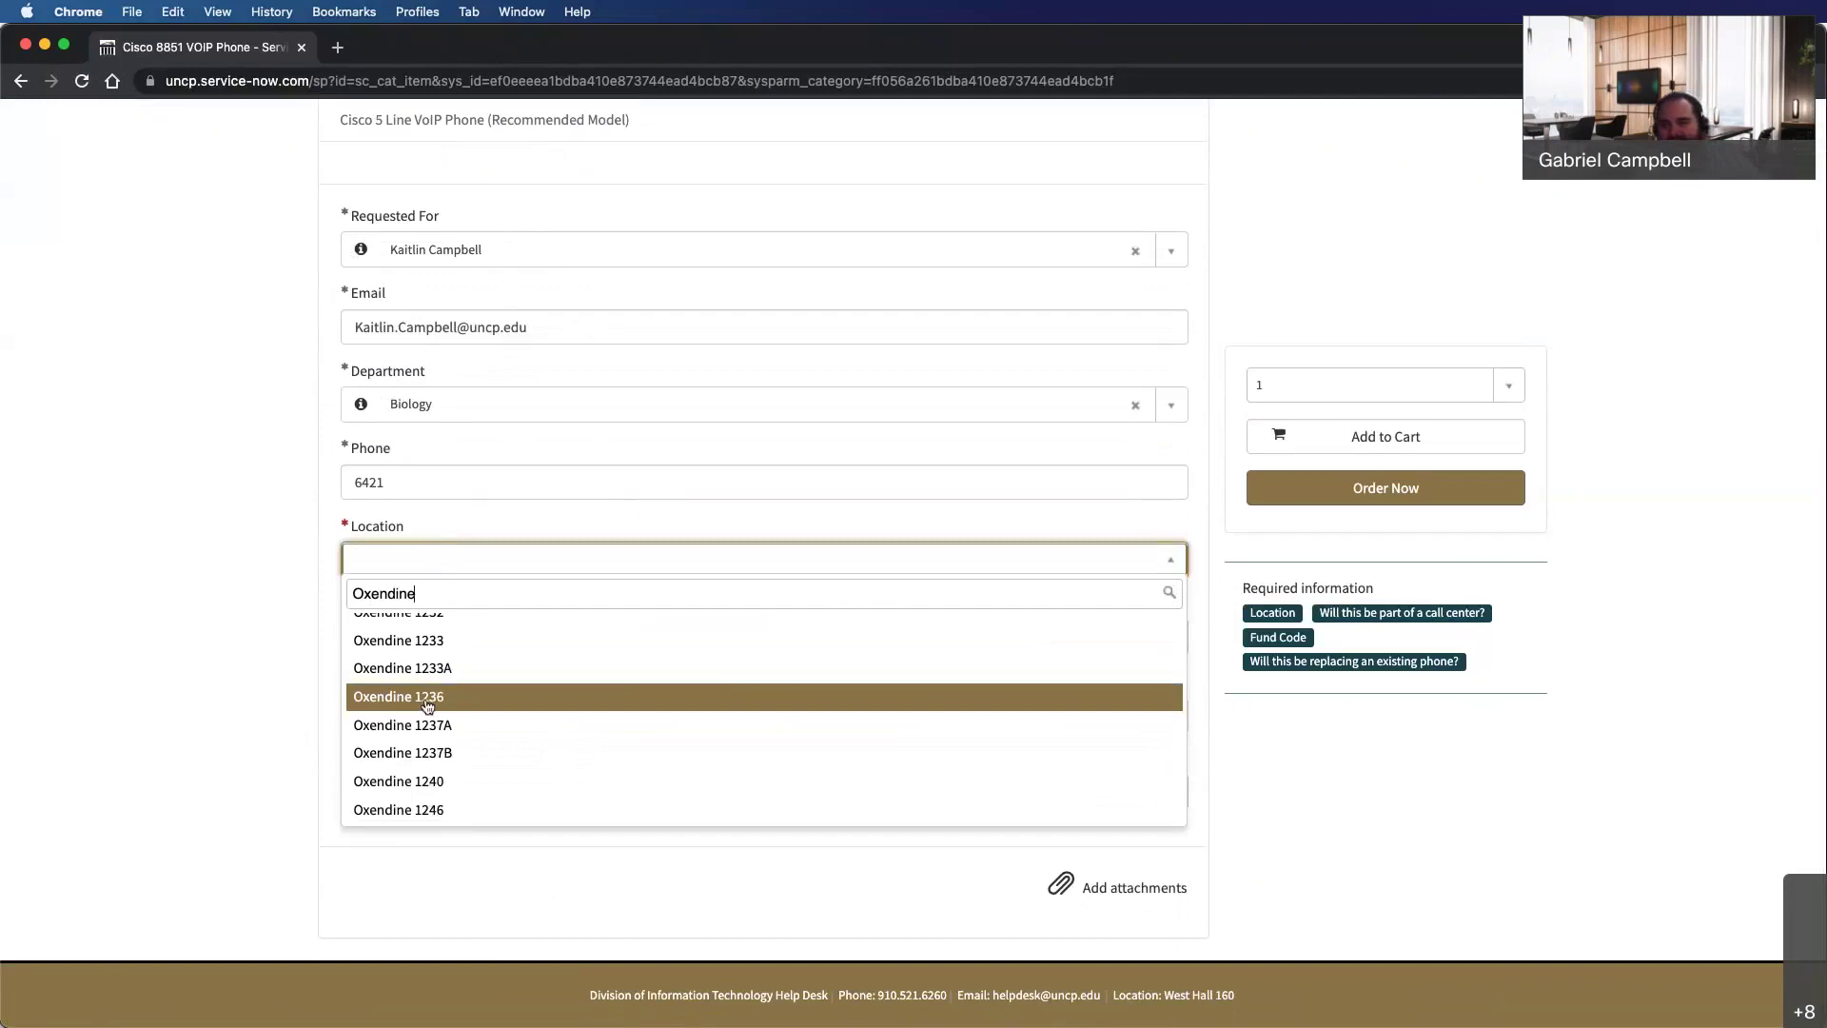
pyautogui.click(428, 706)
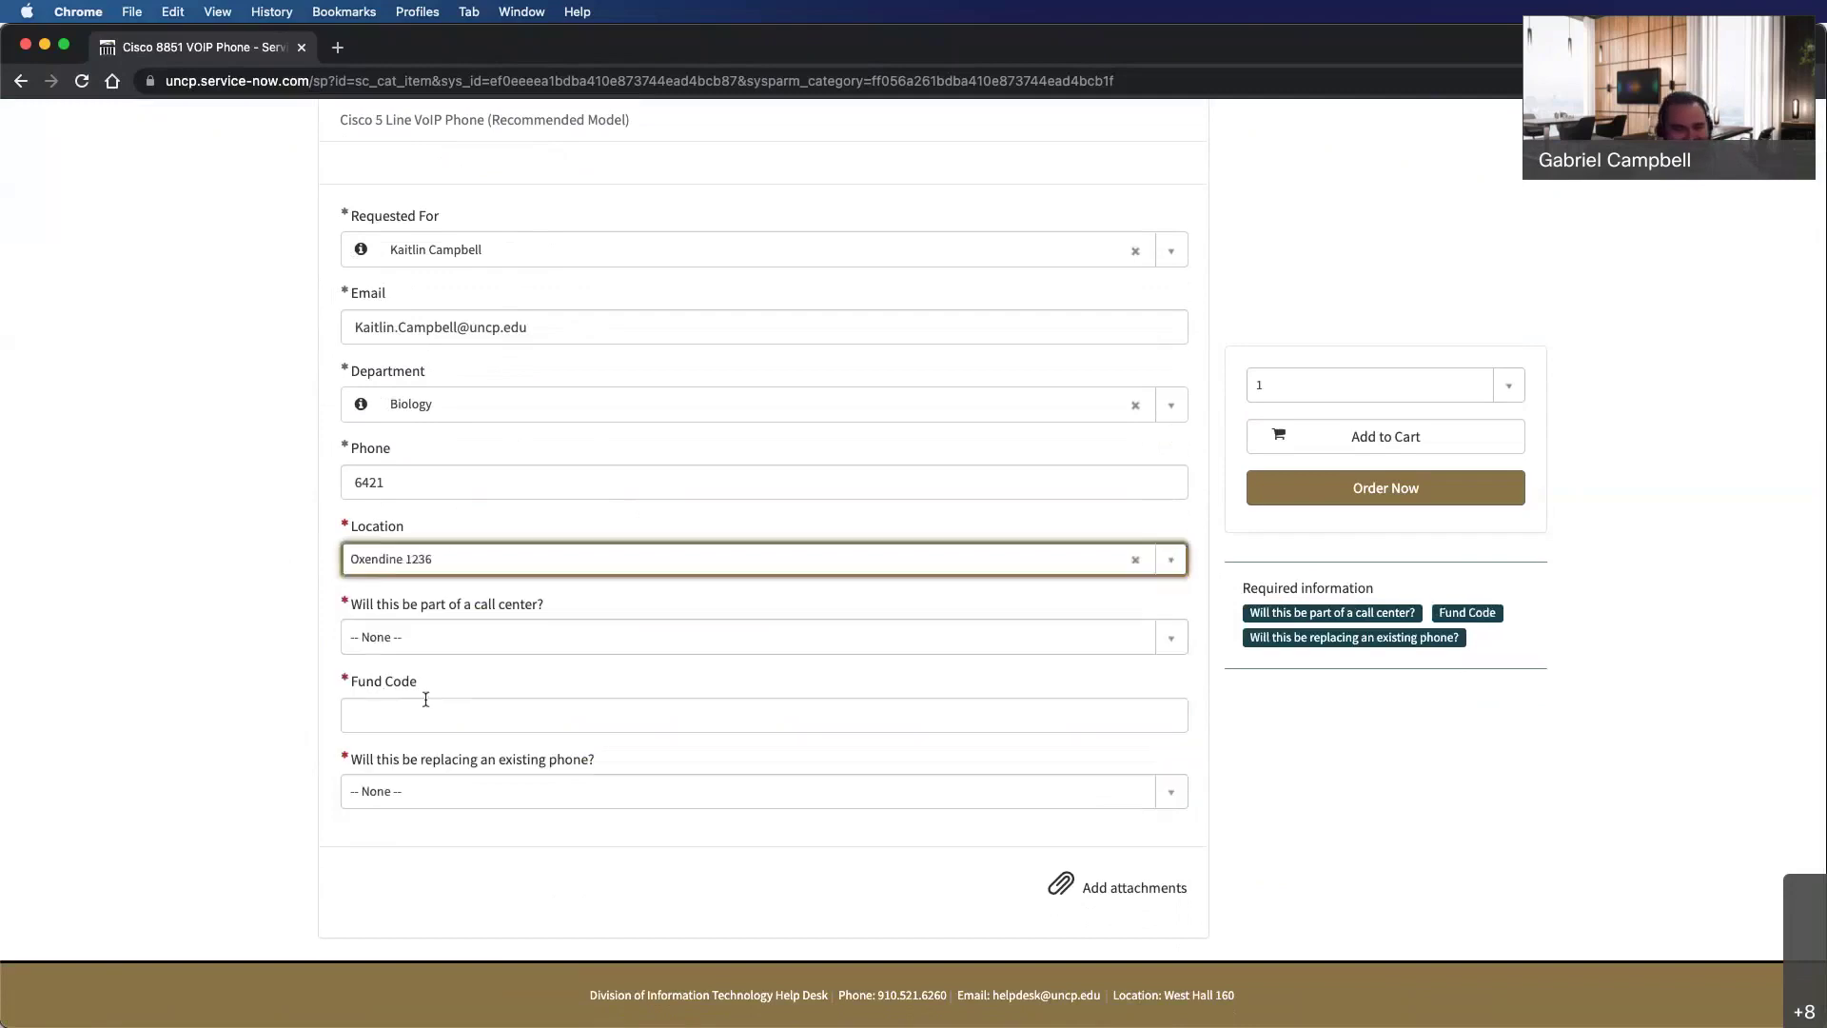
# Answer No to the phone being part of a call center and enter 12345 as the fund code.
pyautogui.click(494, 638)
pyautogui.click(376, 762)
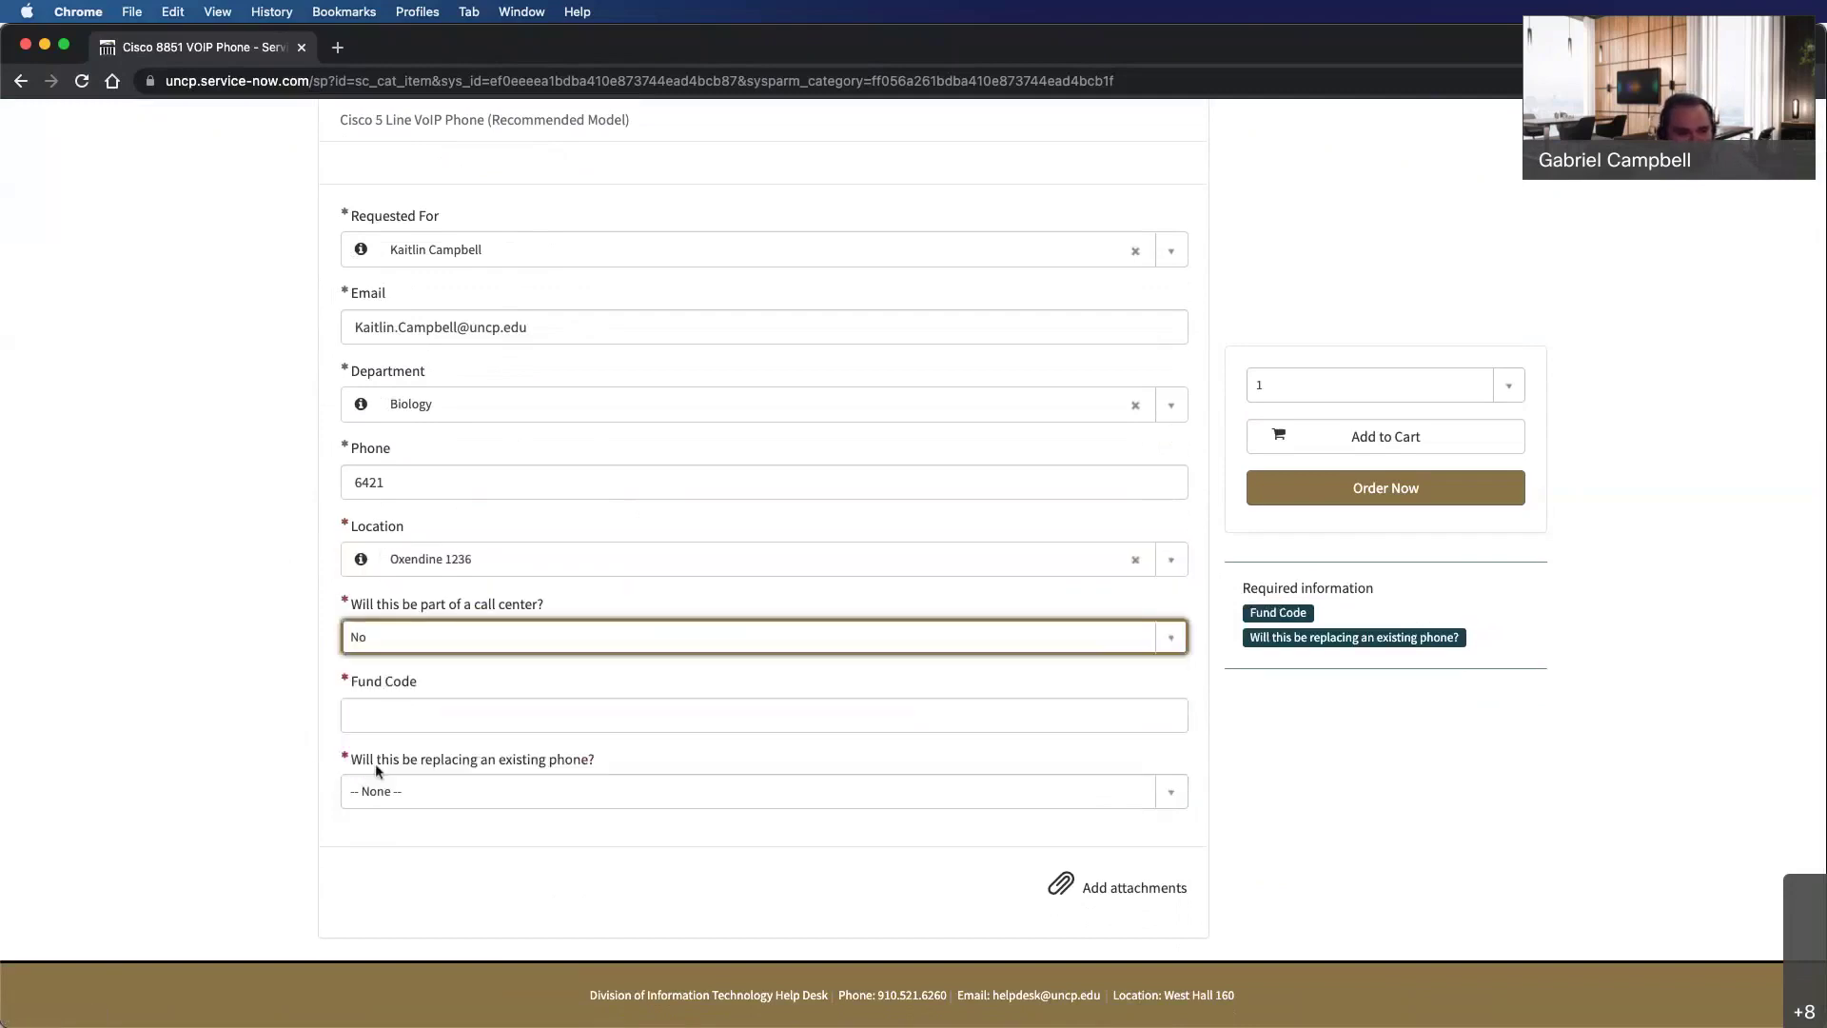
pyautogui.click(445, 713)
pyautogui.write('12345')
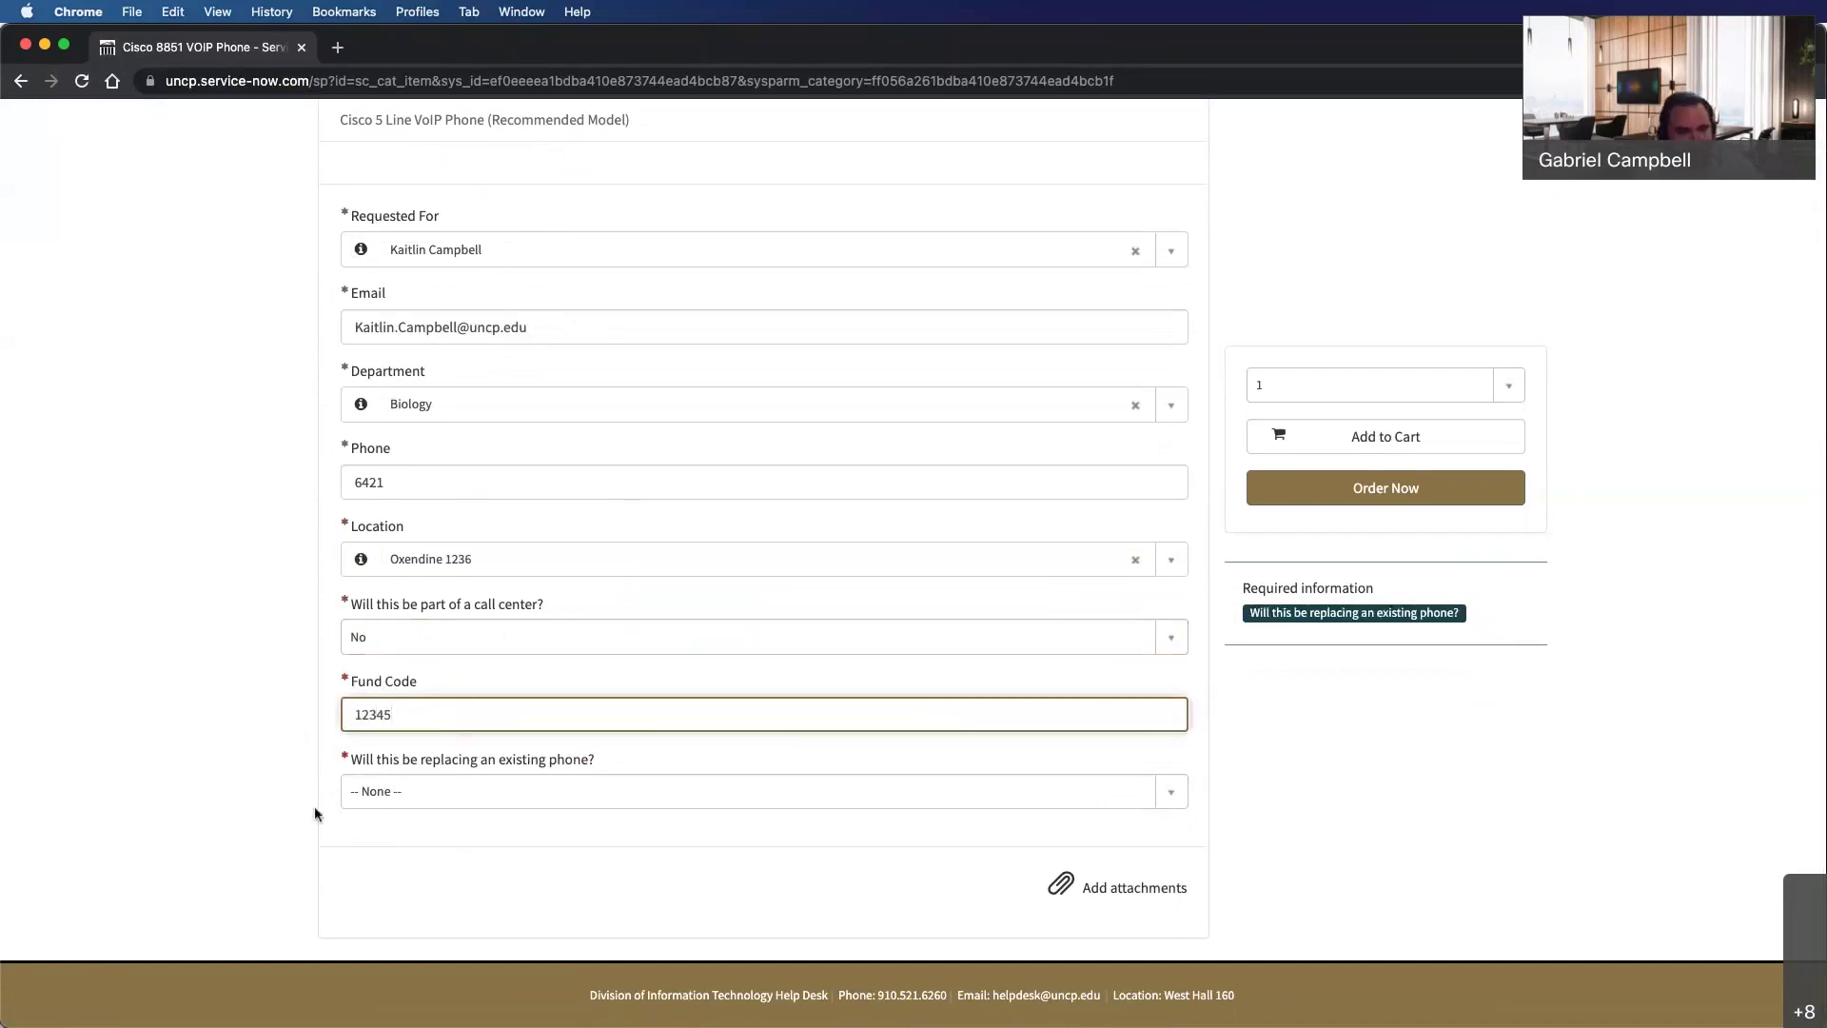
# Answer No to whether the Cisco 8851 will be replacing an existing phone.
pyautogui.click(548, 791)
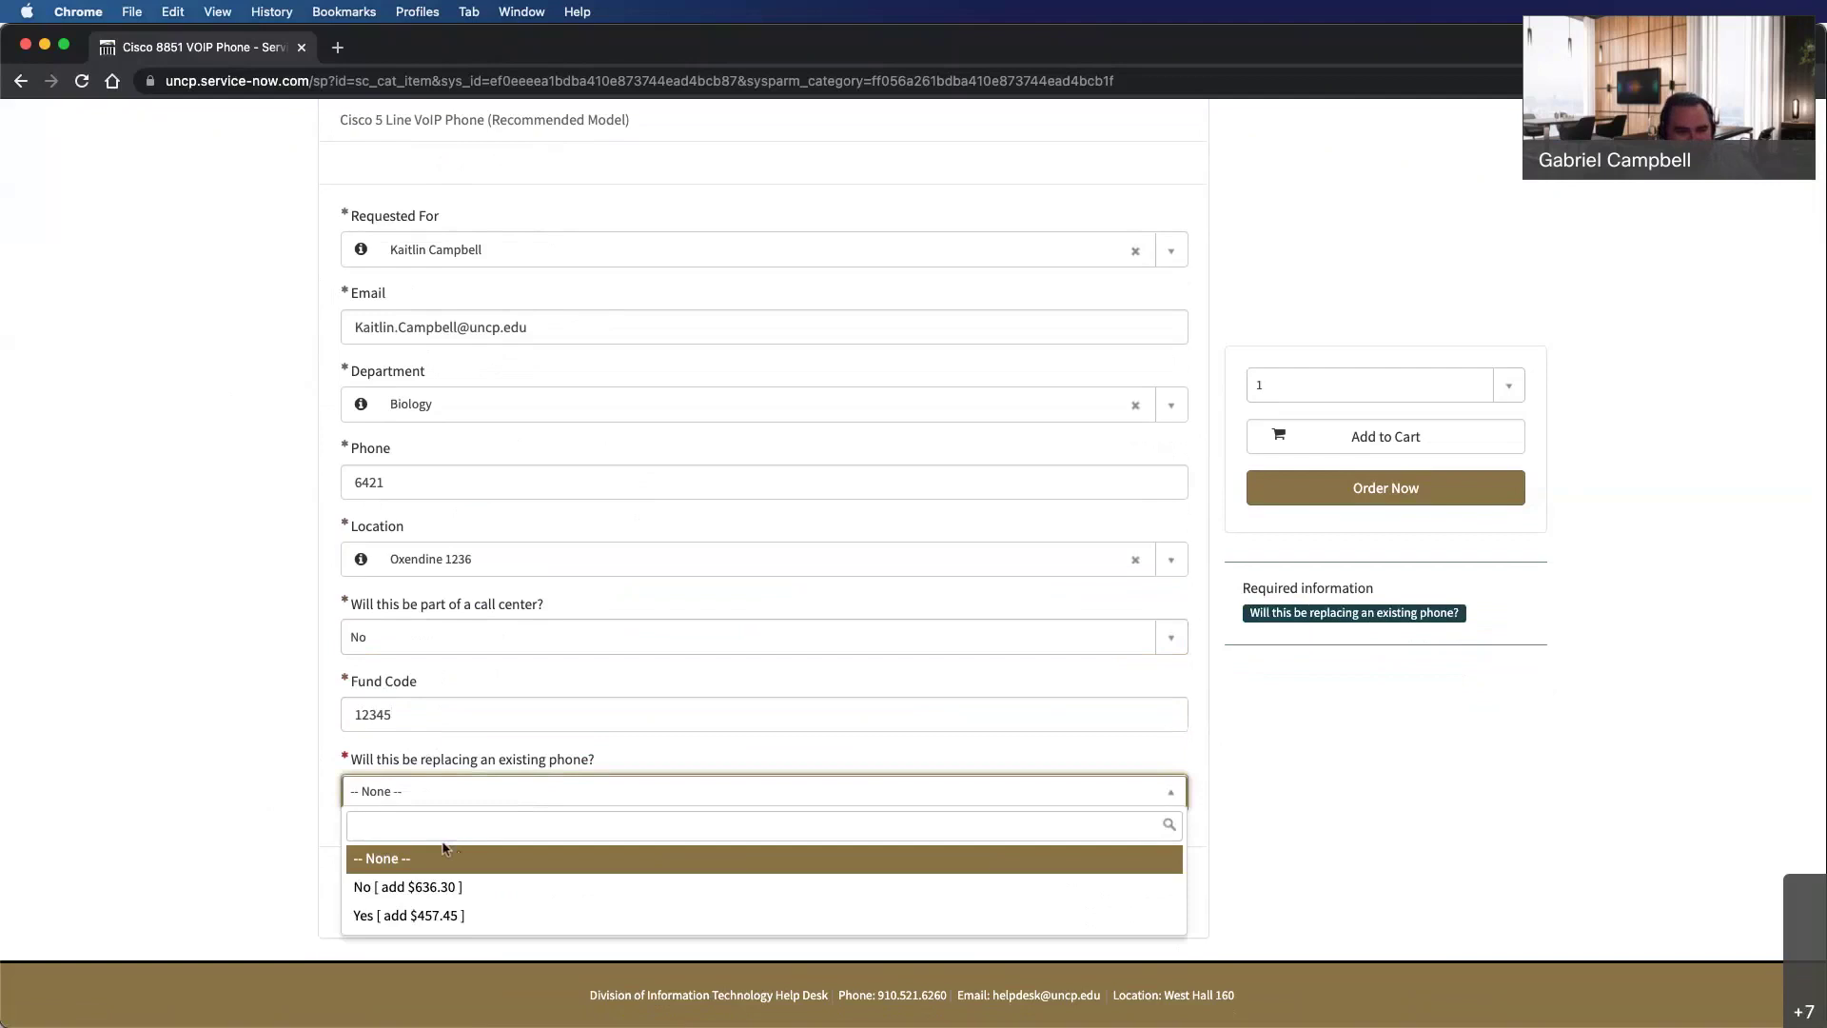
pyautogui.click(421, 887)
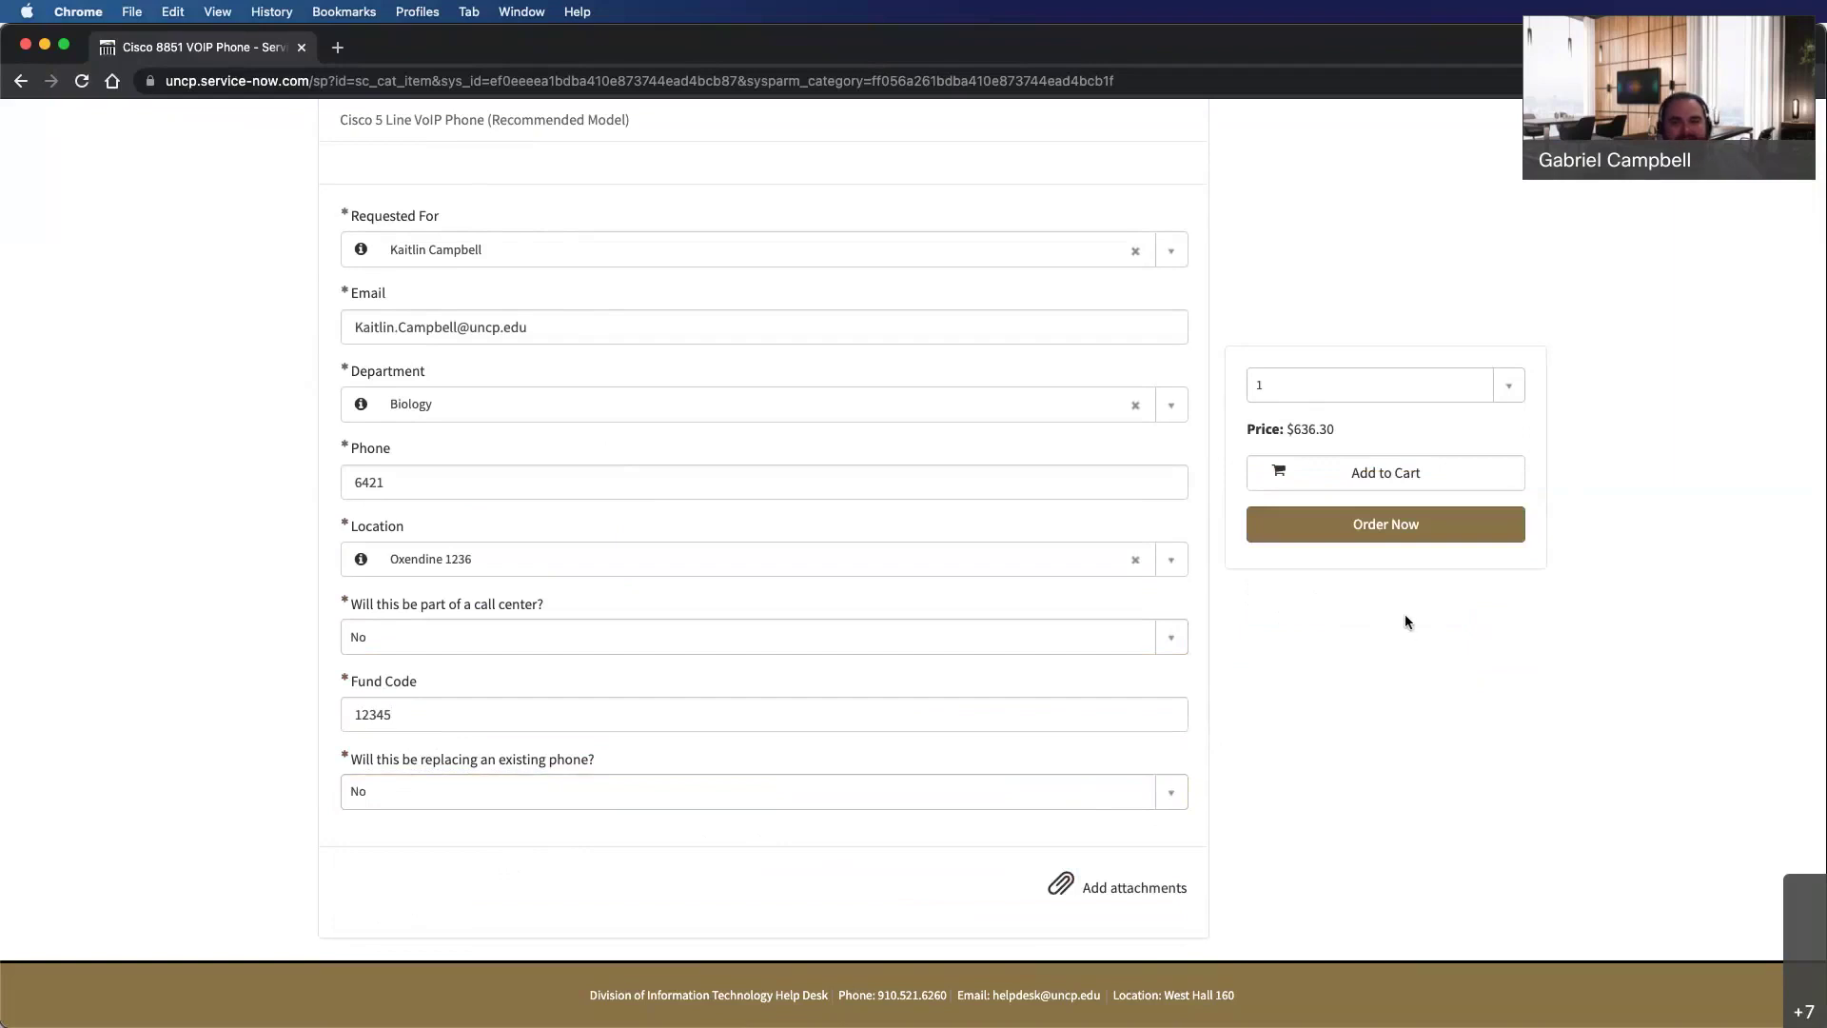
pyautogui.scroll(6, 1406, 616)
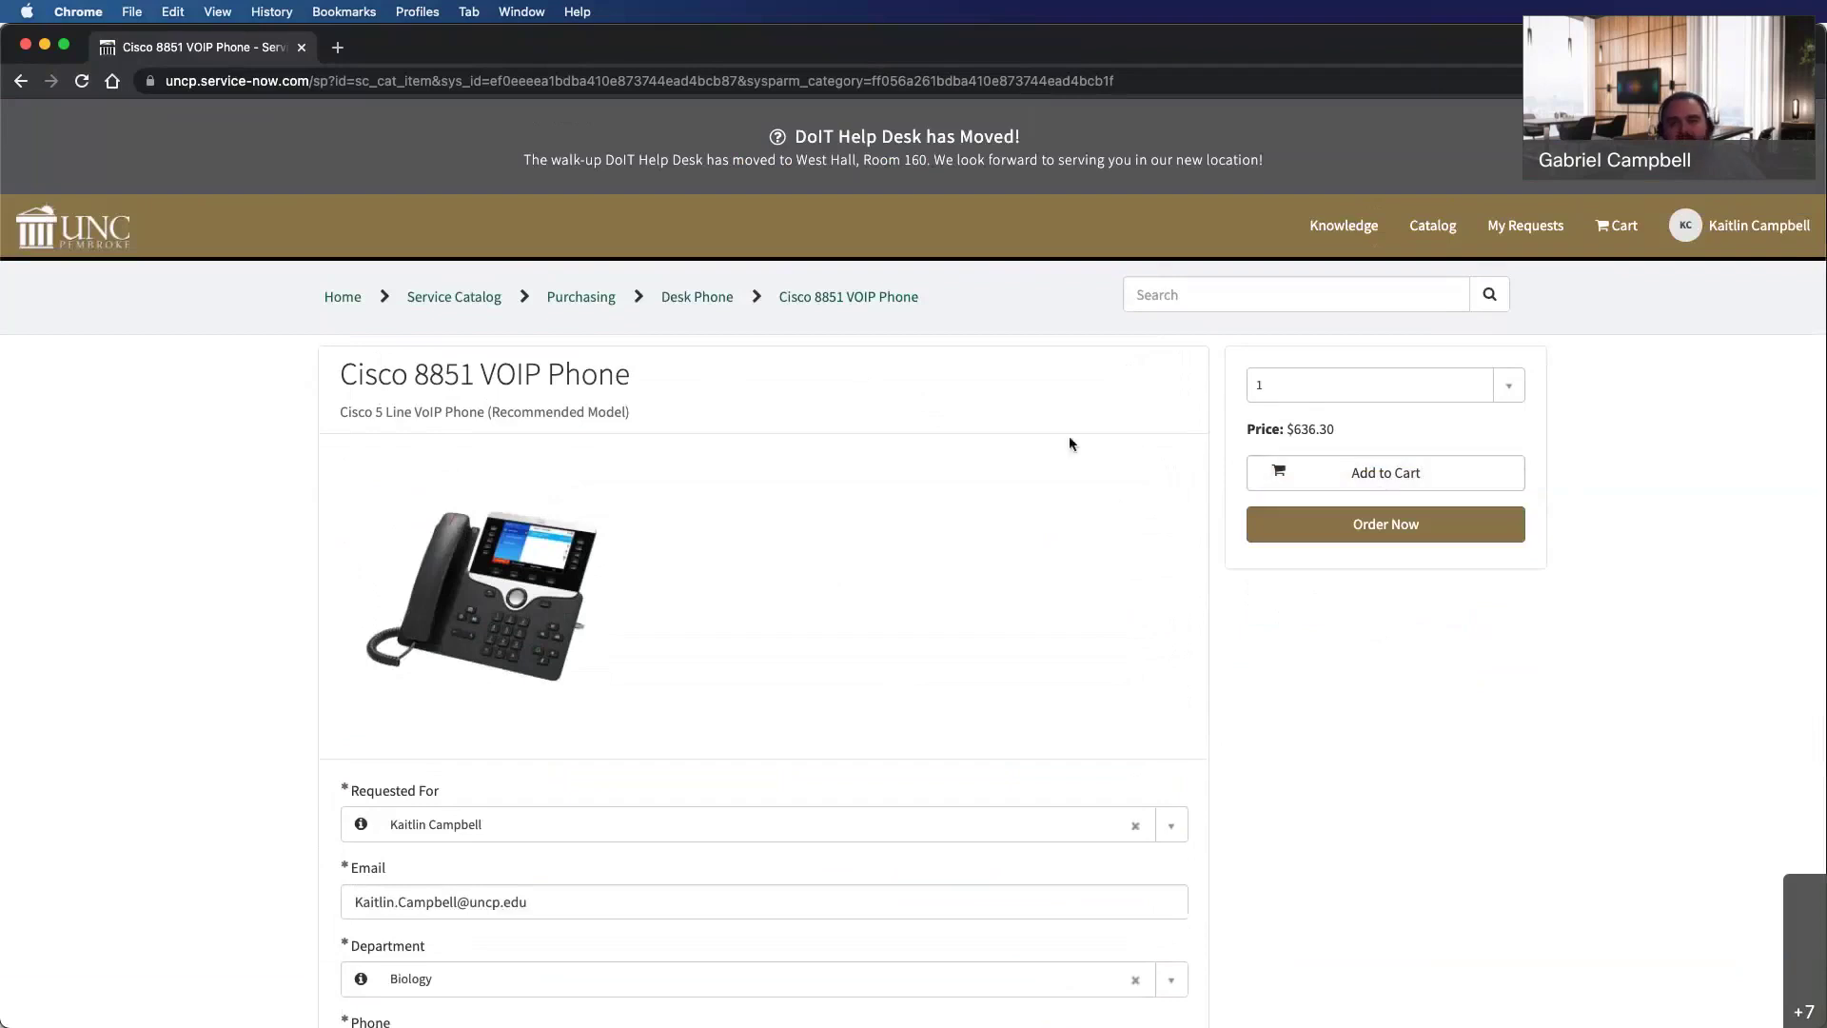
# Leave the phone order for the Service Catalog, search for Training and open the Request for Training item.
pyautogui.click(482, 293)
pyautogui.click(1177, 253)
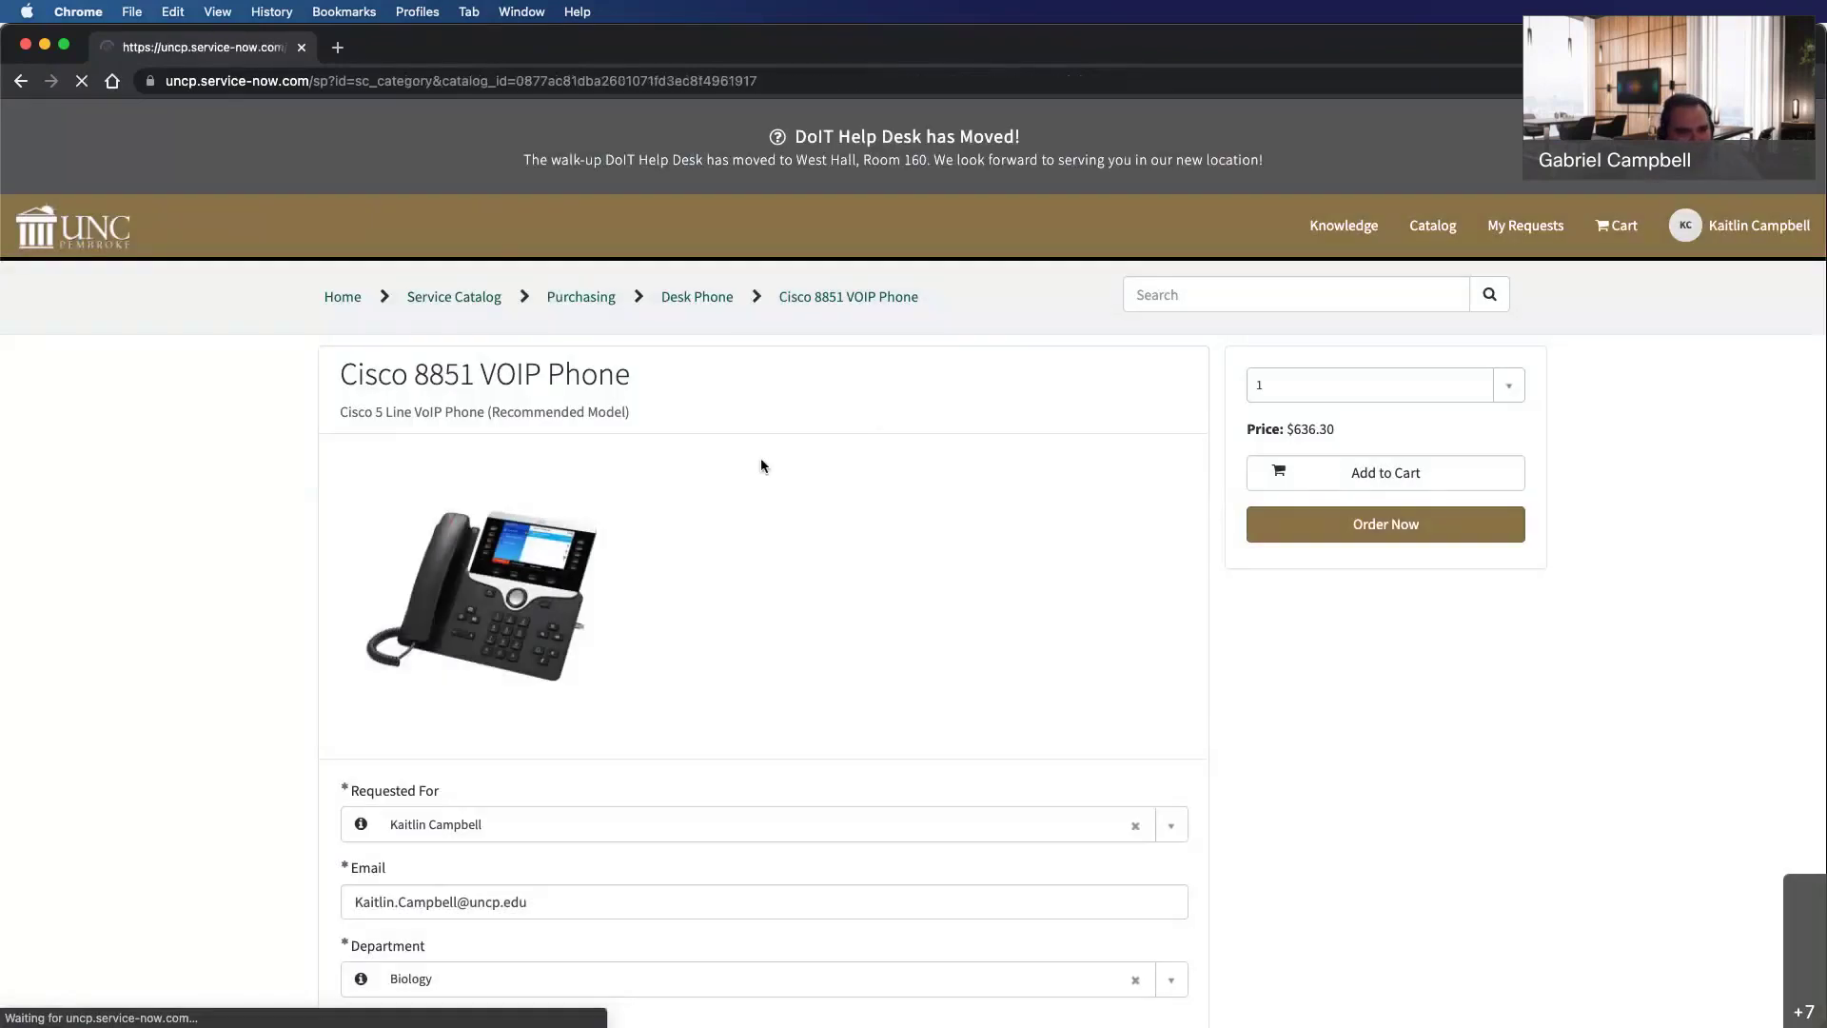
pyautogui.click(1254, 297)
pyautogui.write('Training')
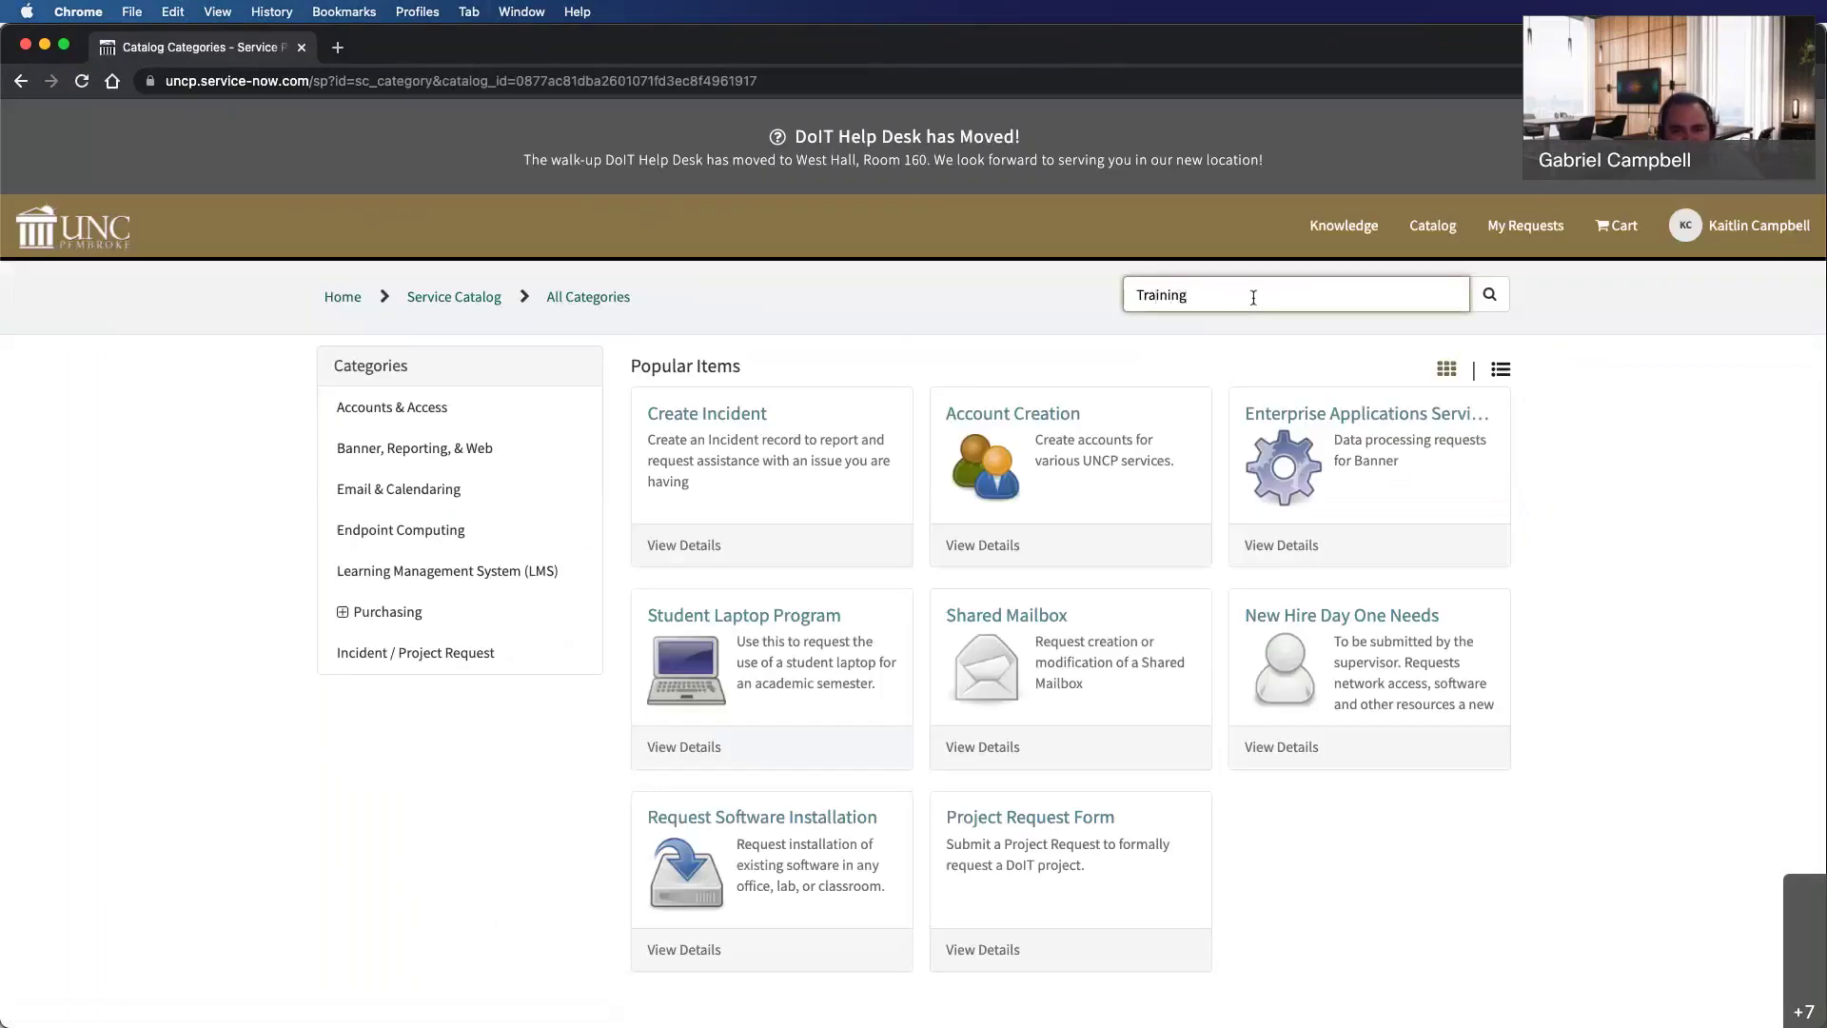
pyautogui.click(1209, 333)
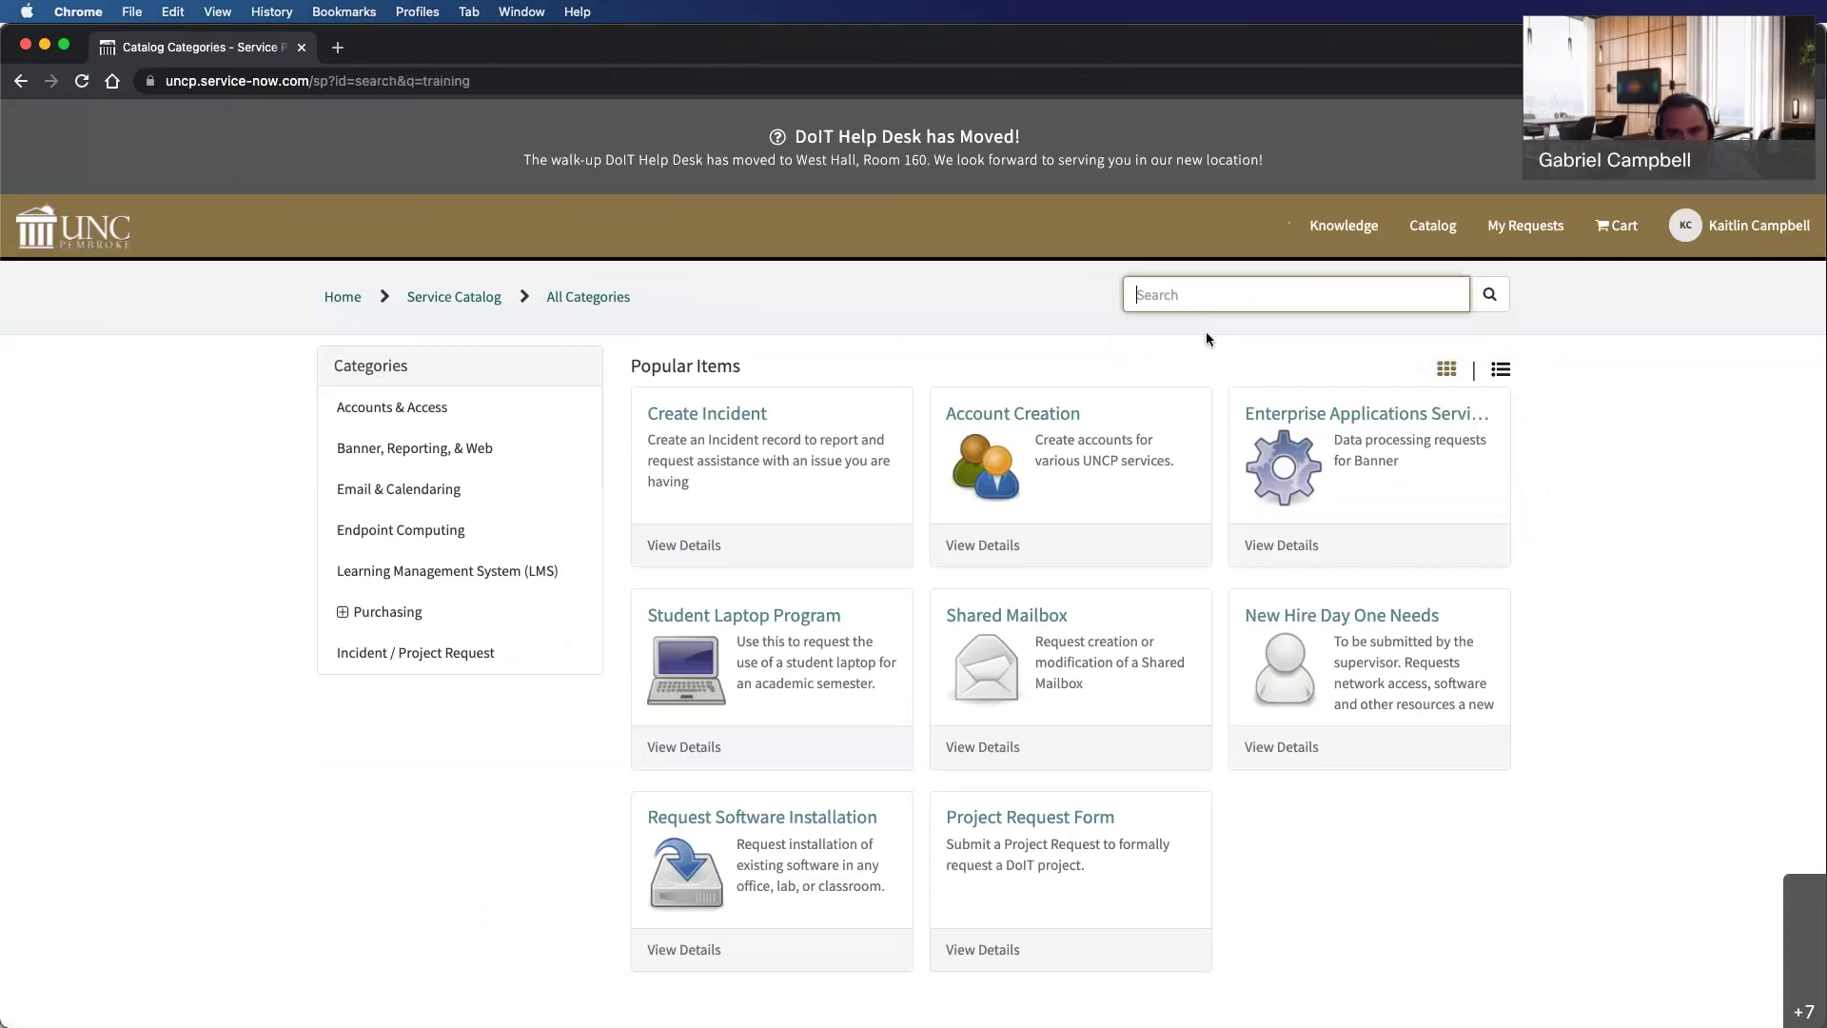
pyautogui.click(747, 419)
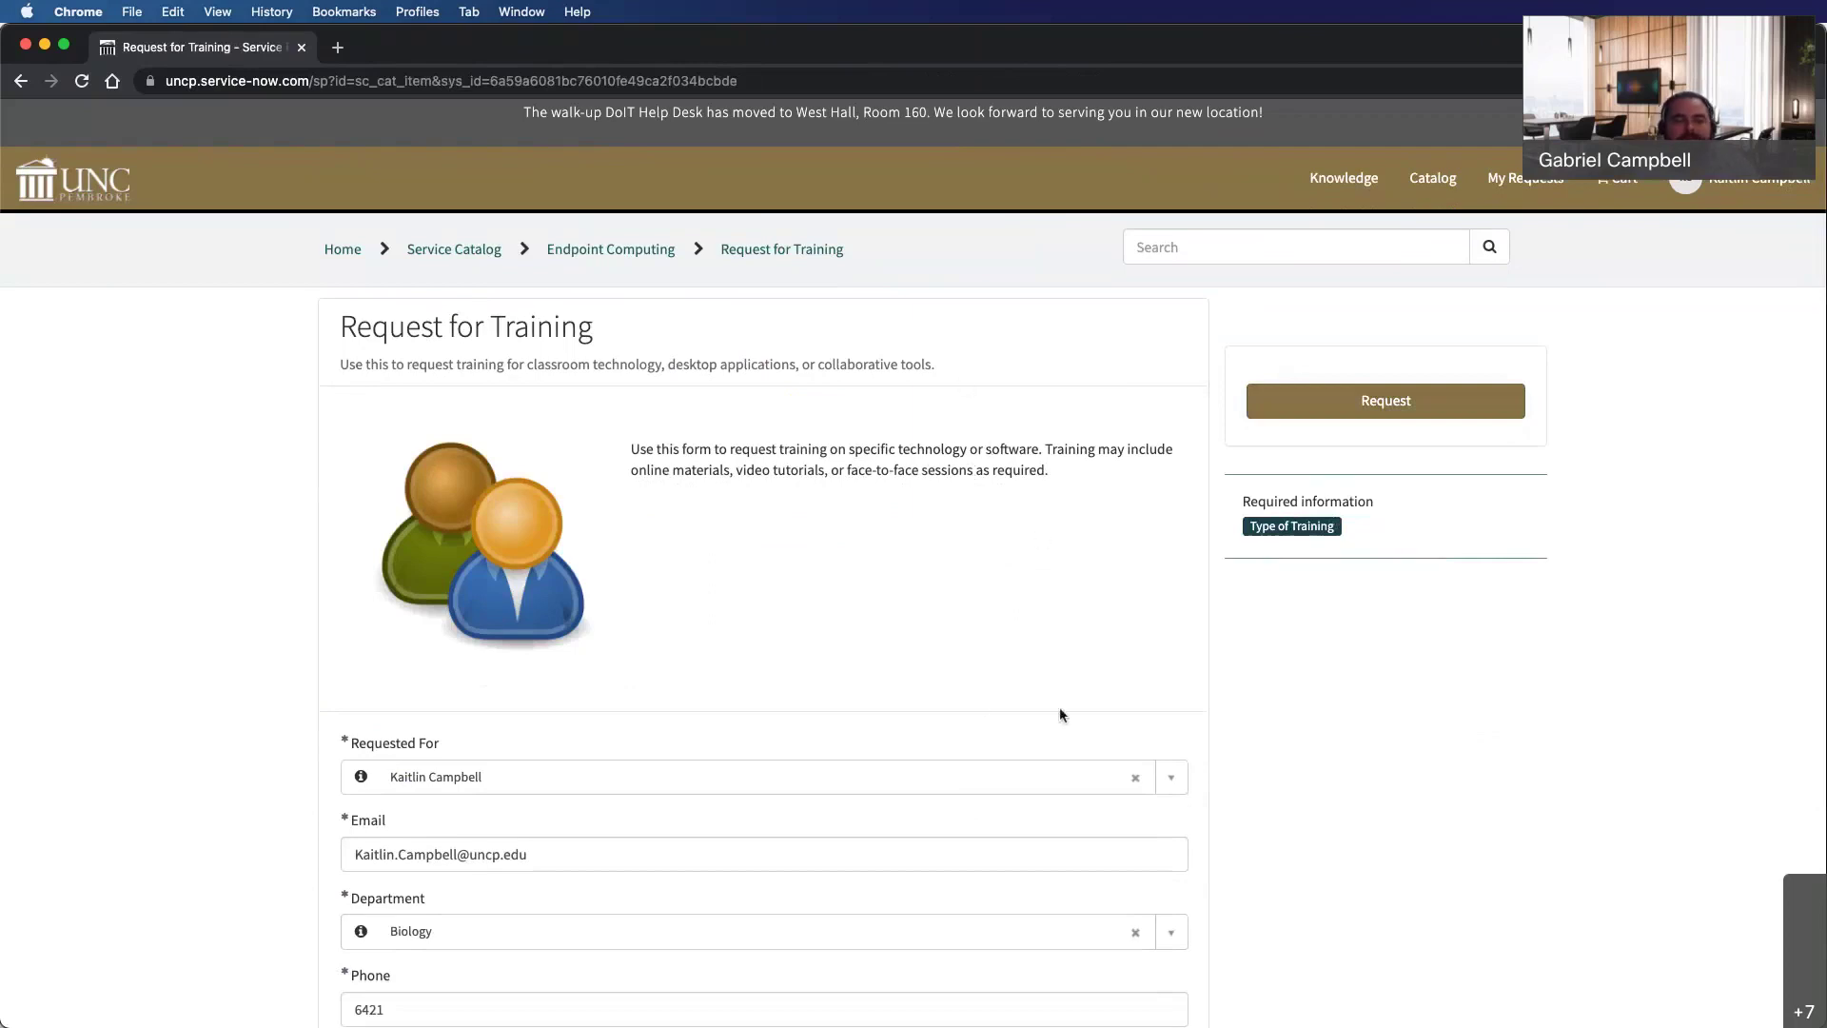
# Set the training request's Type of Training to Specific Applications.
pyautogui.scroll(-5, 921, 559)
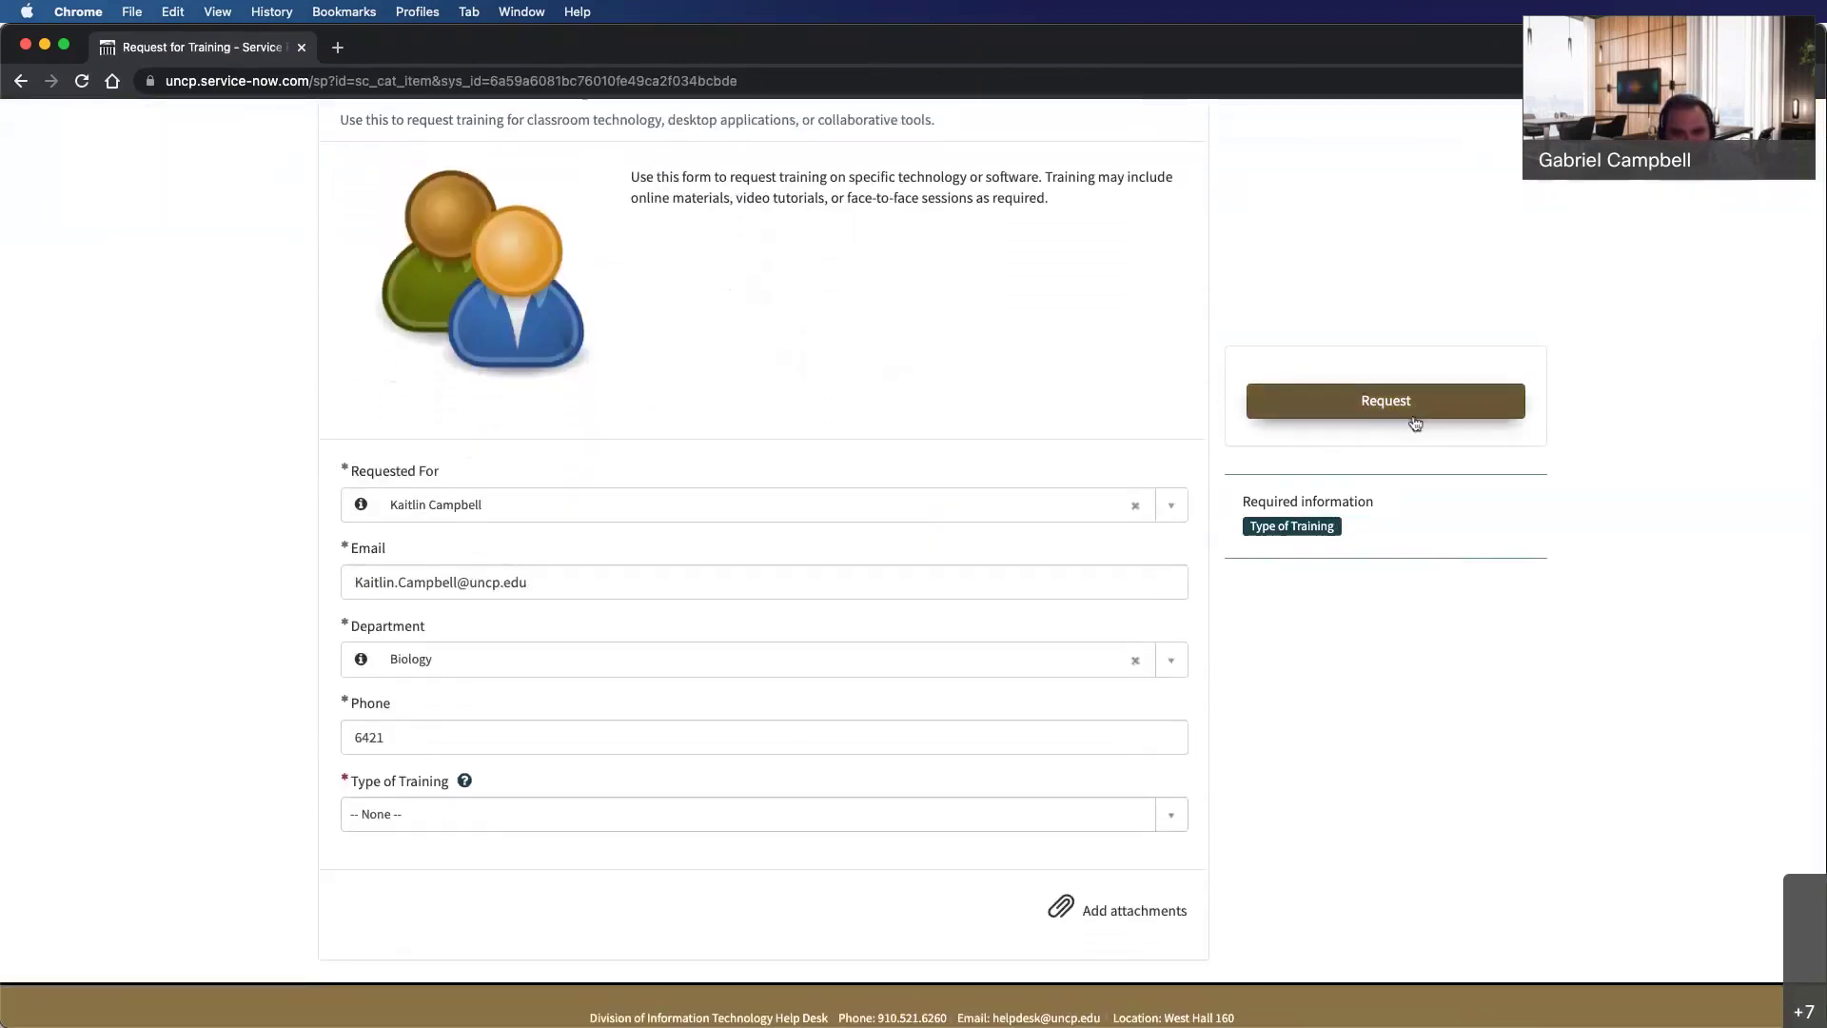
pyautogui.click(457, 813)
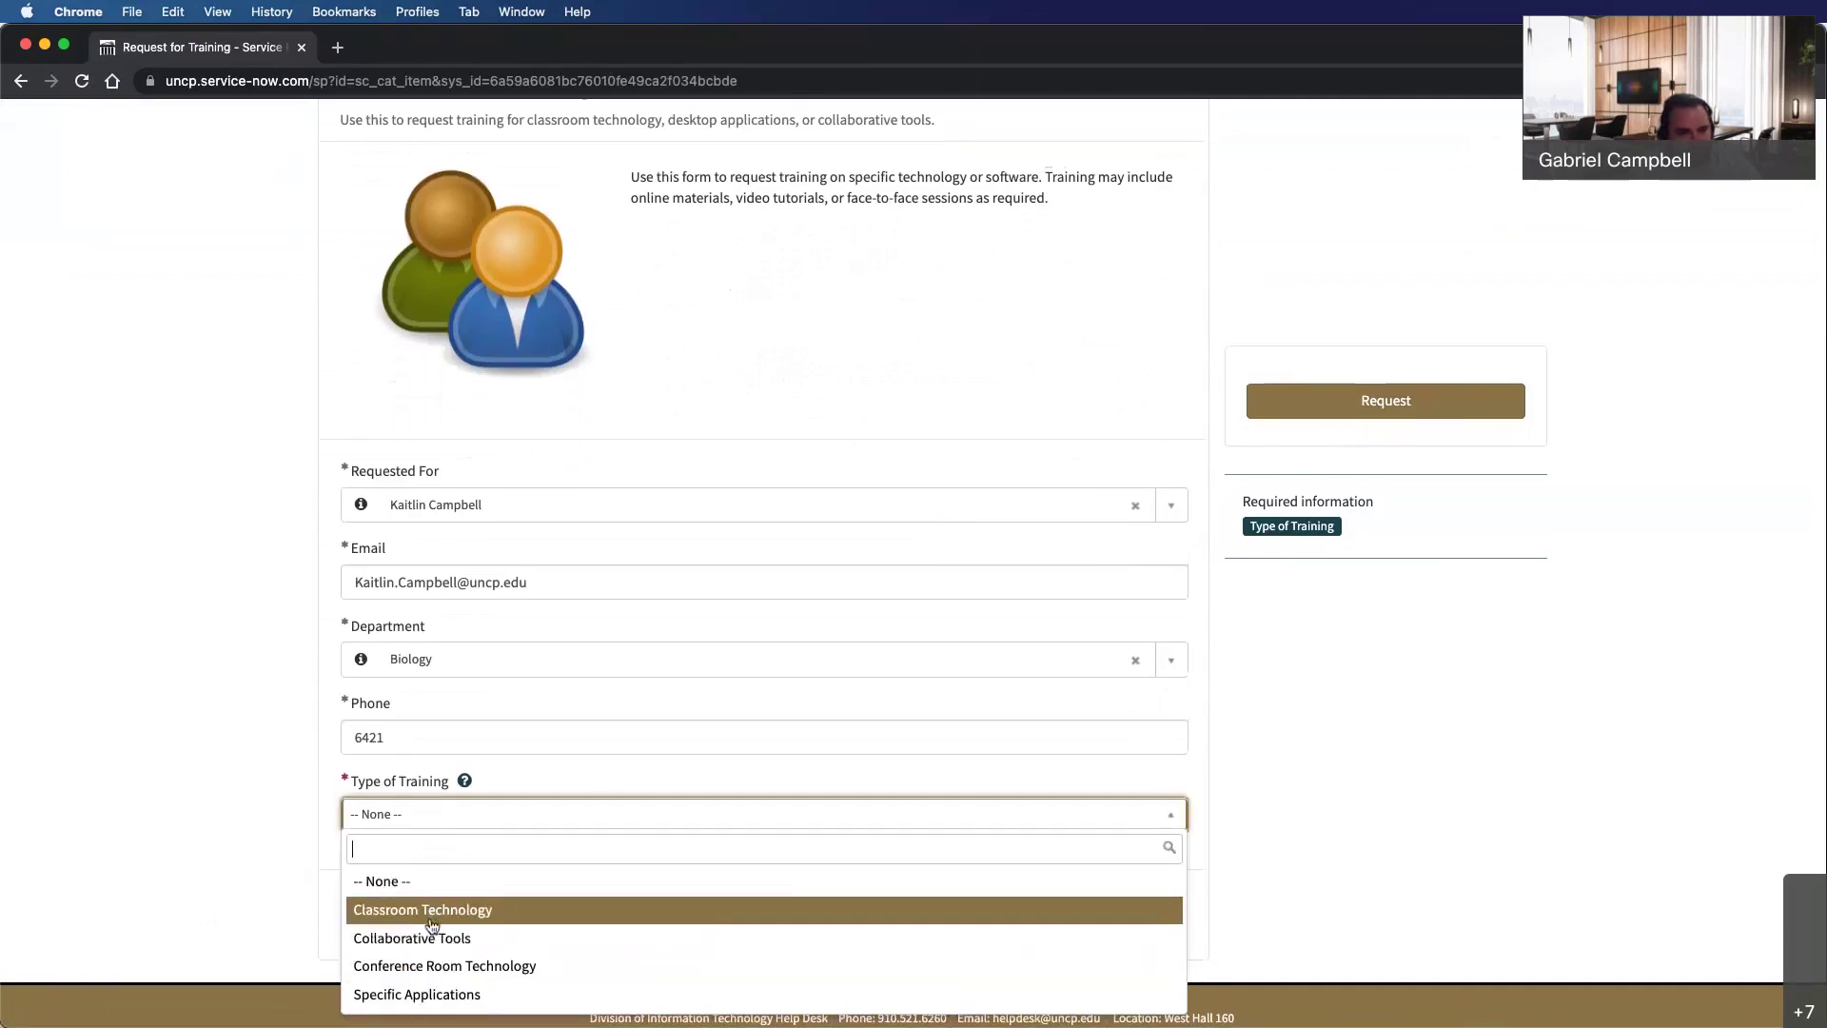
pyautogui.click(418, 994)
pyautogui.scroll(-2, 318, 886)
# Enter Excel 365 as the application or tool name for the training.
pyautogui.click(491, 772)
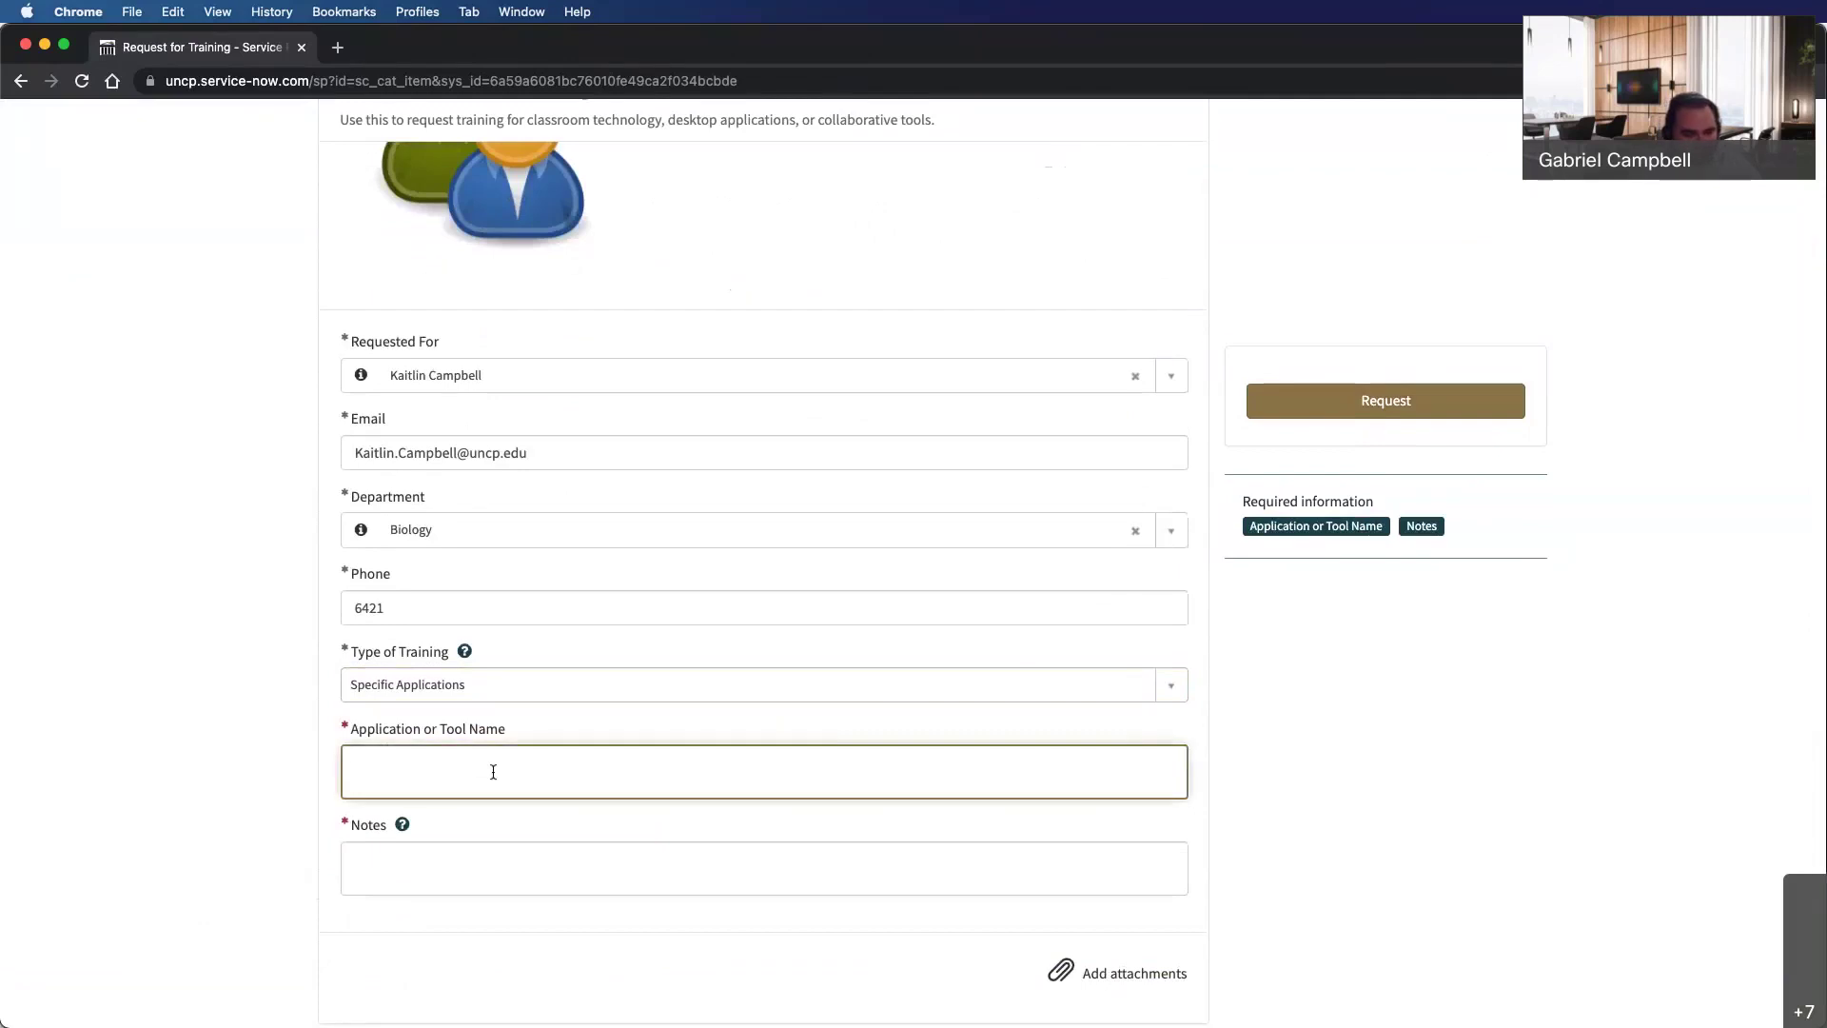
pyautogui.write('MIcroso')
pyautogui.press('super+a')
pyautogui.write('Micoros')
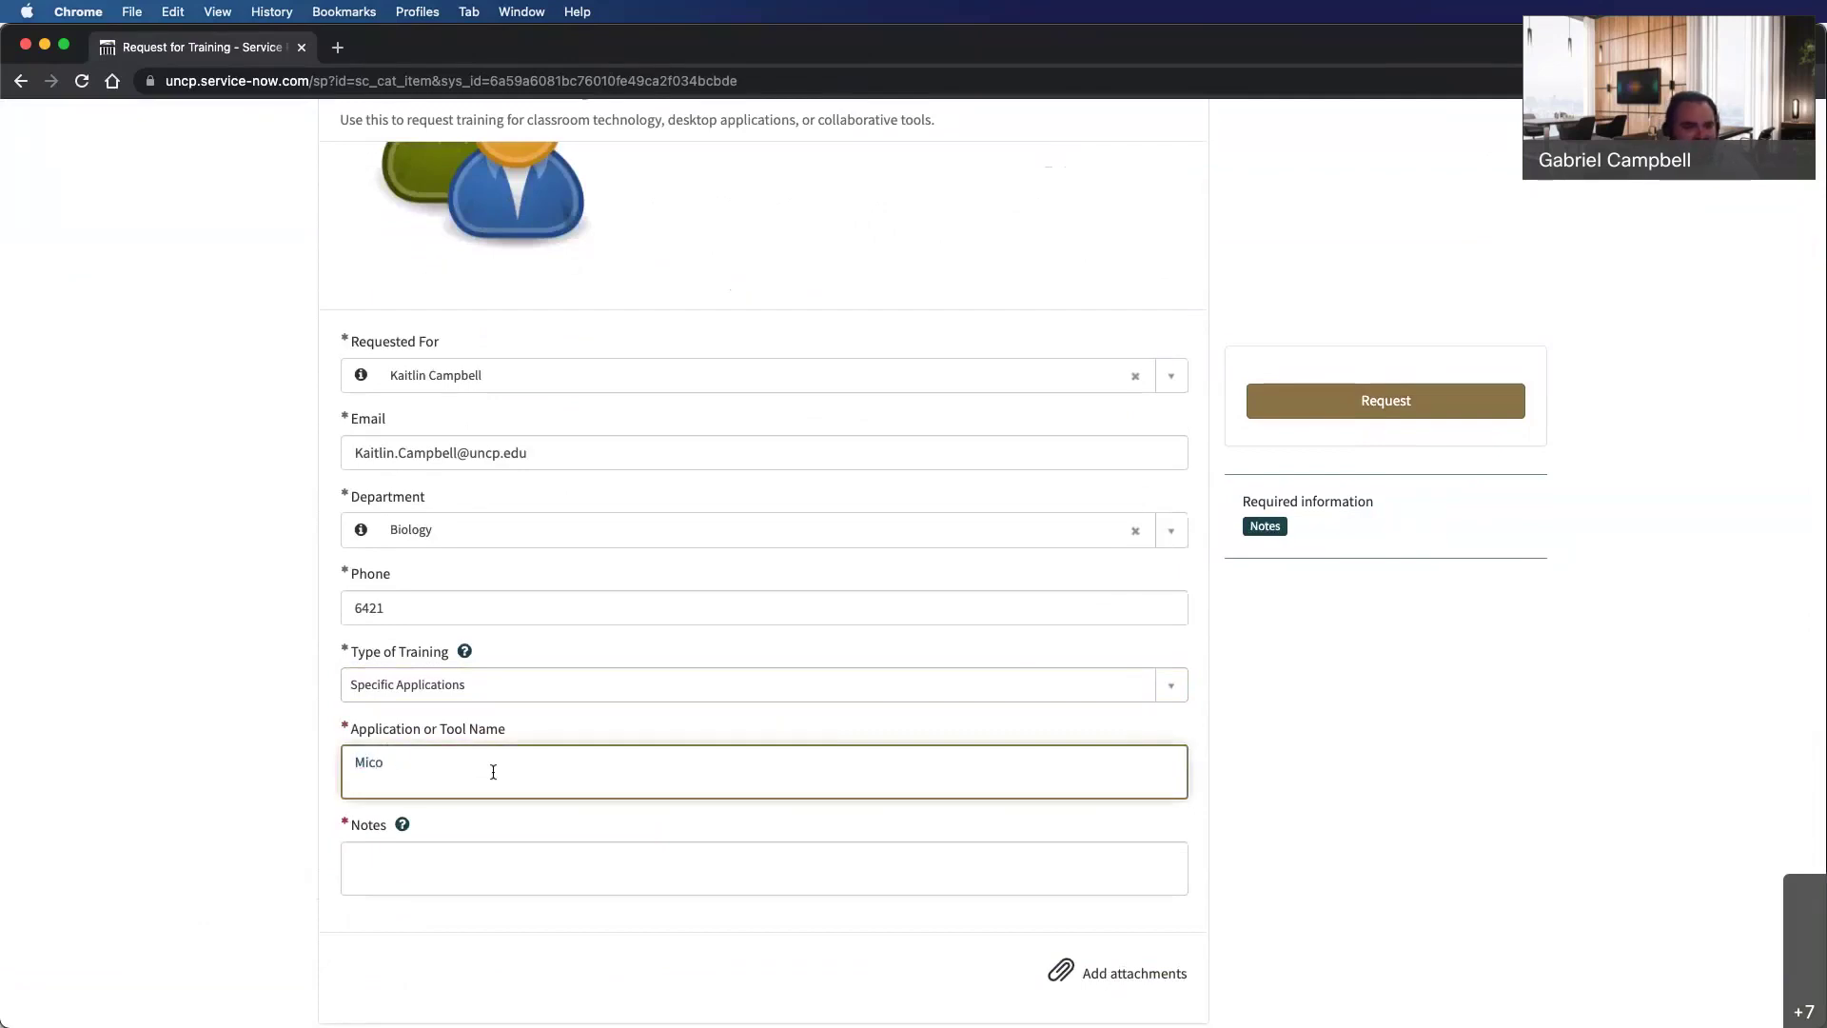
pyautogui.press('BackSpace')
pyautogui.press('BackSpace')
pyautogui.press('BackSpace')
pyautogui.press('BackSpace')
pyautogui.write('Excel 365')
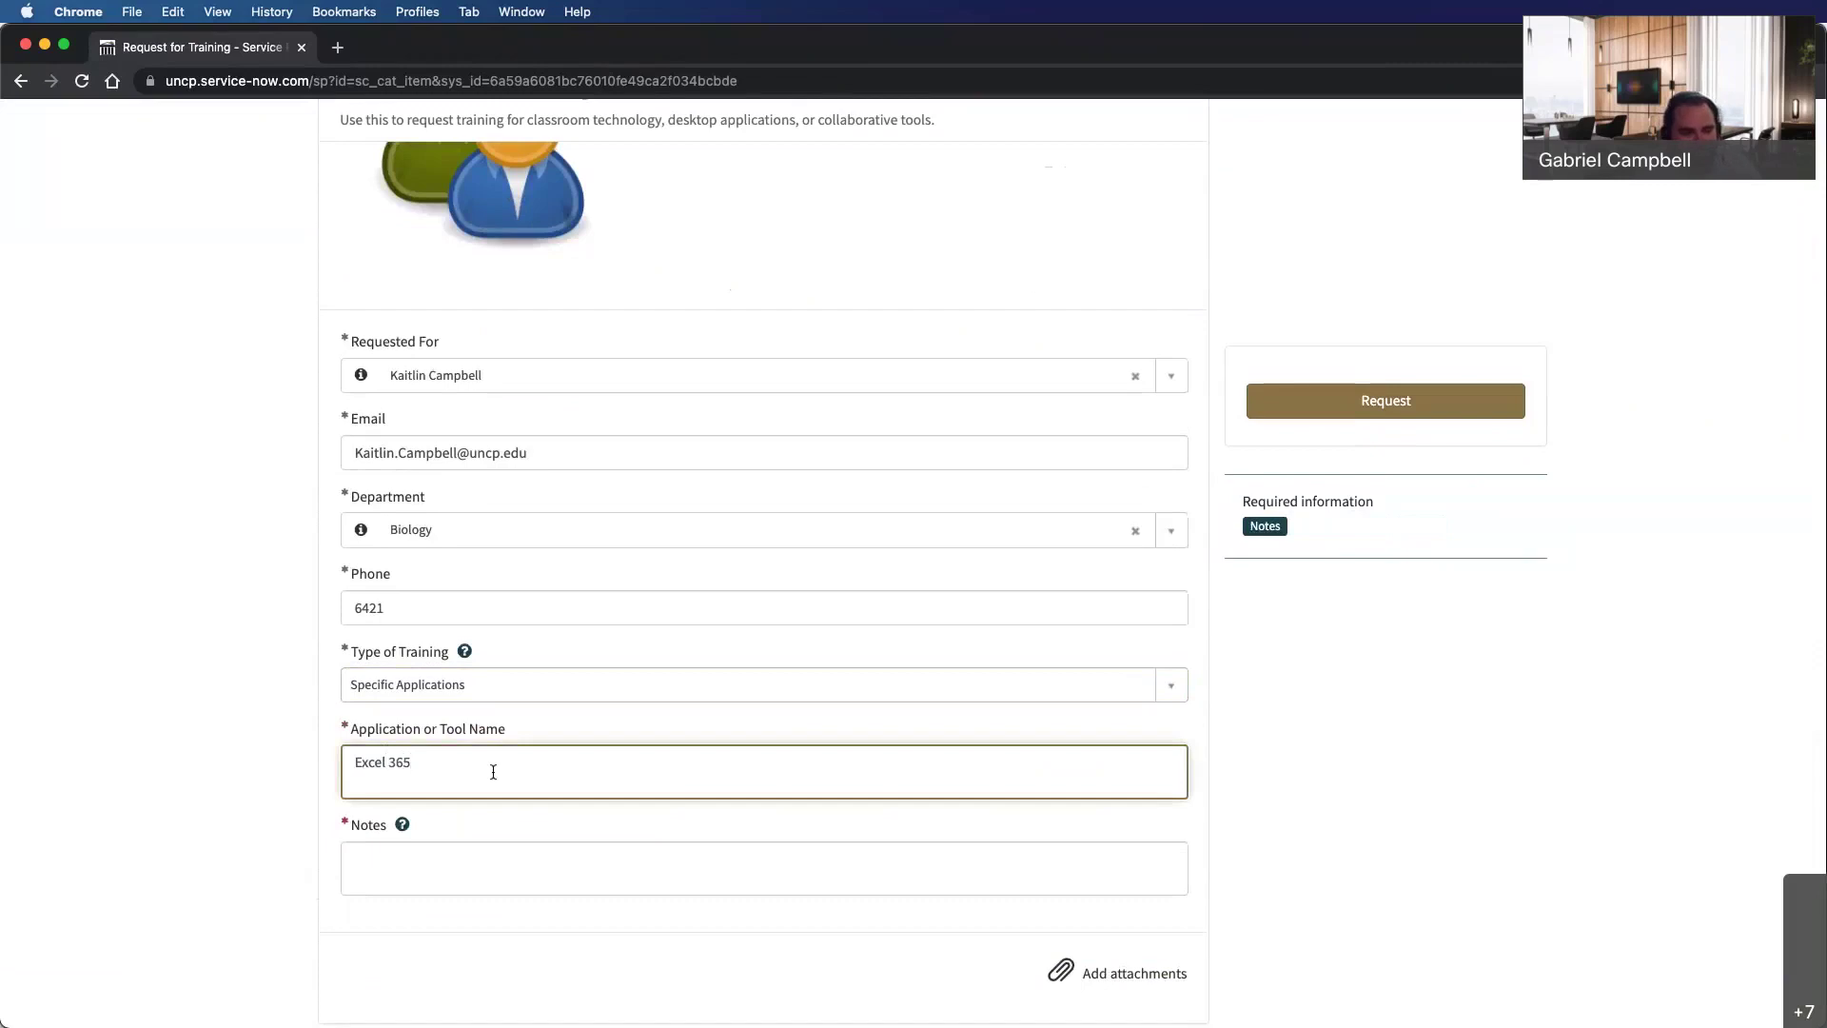
# Enter the note "I need to know how to use this software for my research." and submit the training request.
pyautogui.click(488, 859)
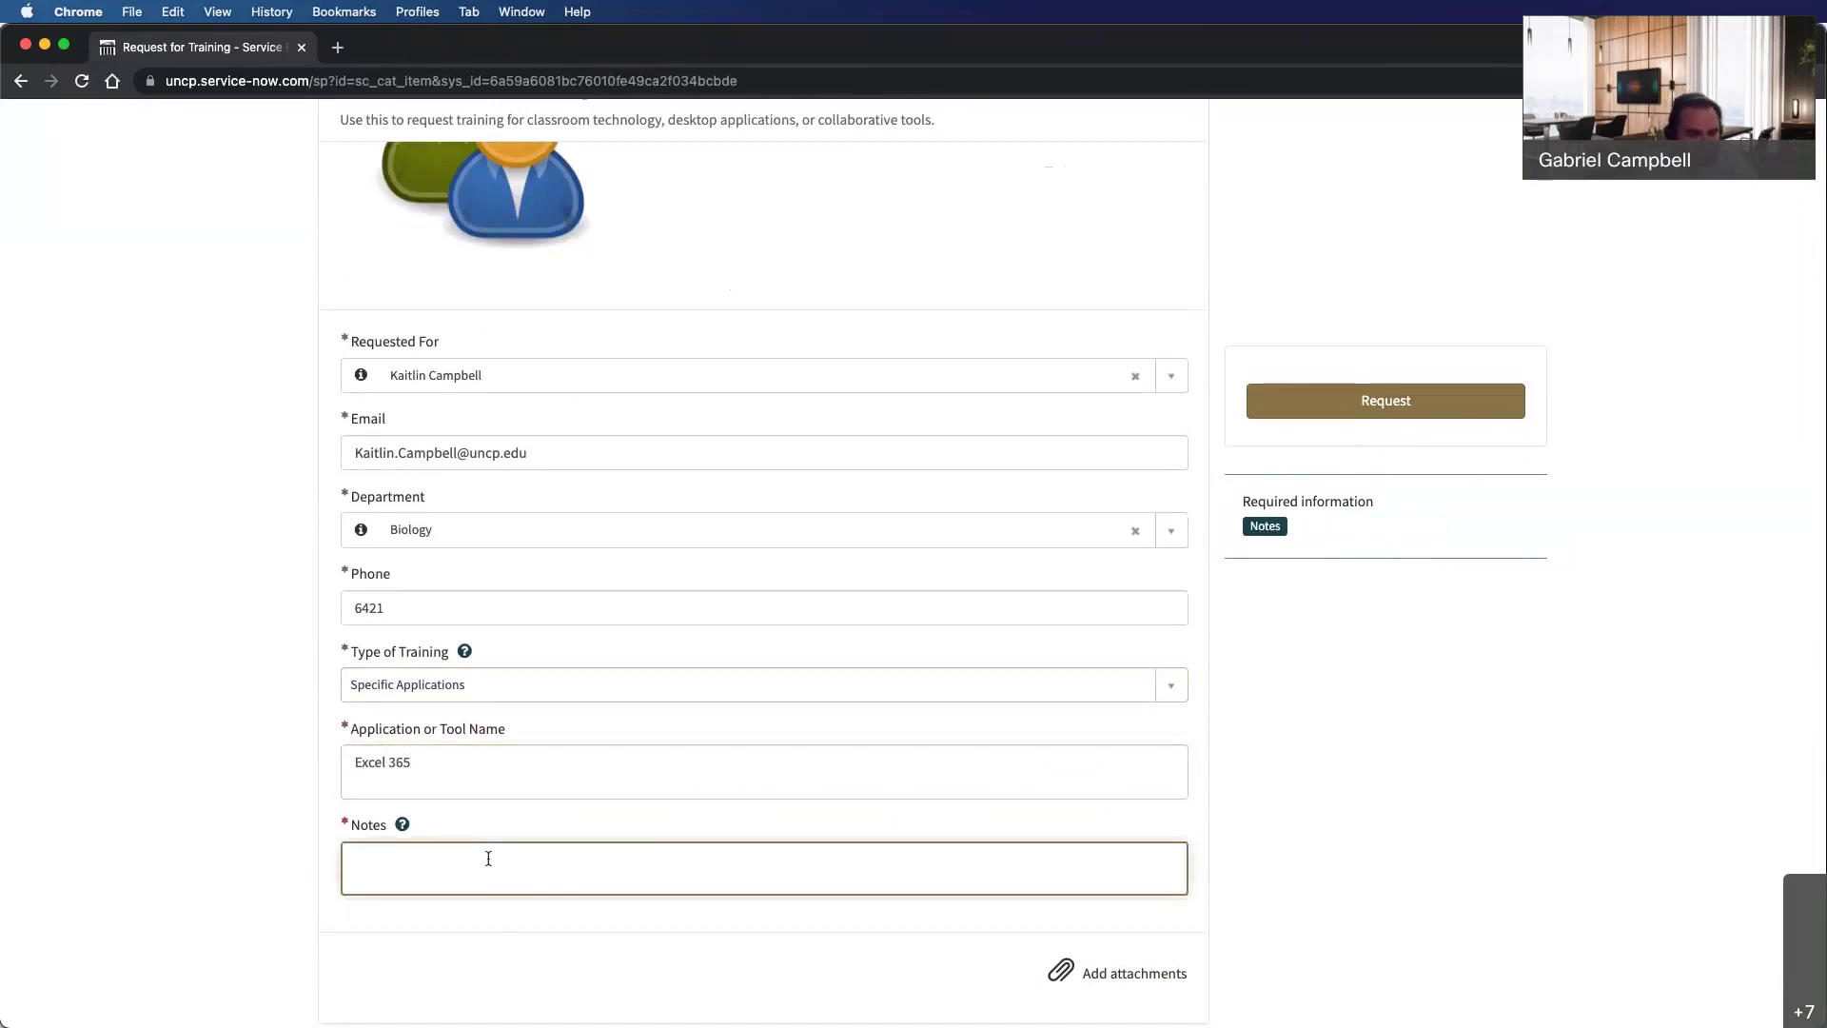
pyautogui.write('I need to know how to use this software for myt')
pyautogui.press('BackSpace')
pyautogui.write('research.')
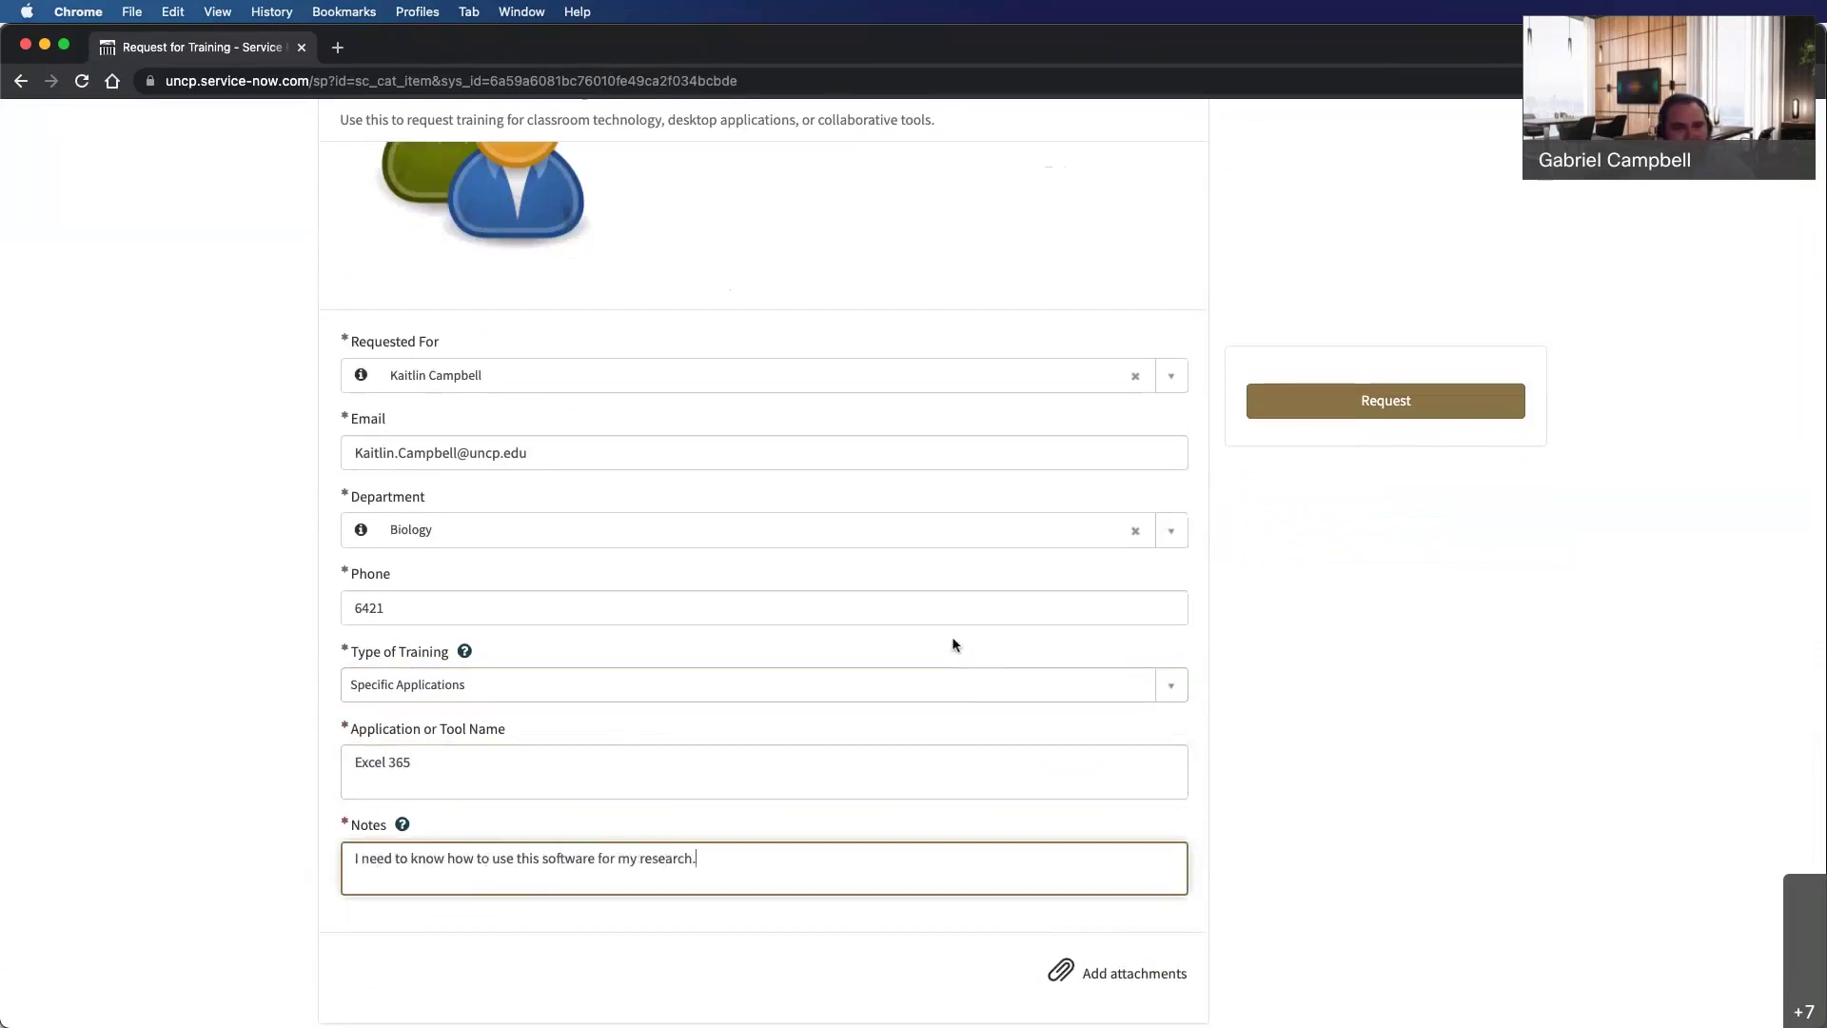
pyautogui.scroll(-2, 952, 640)
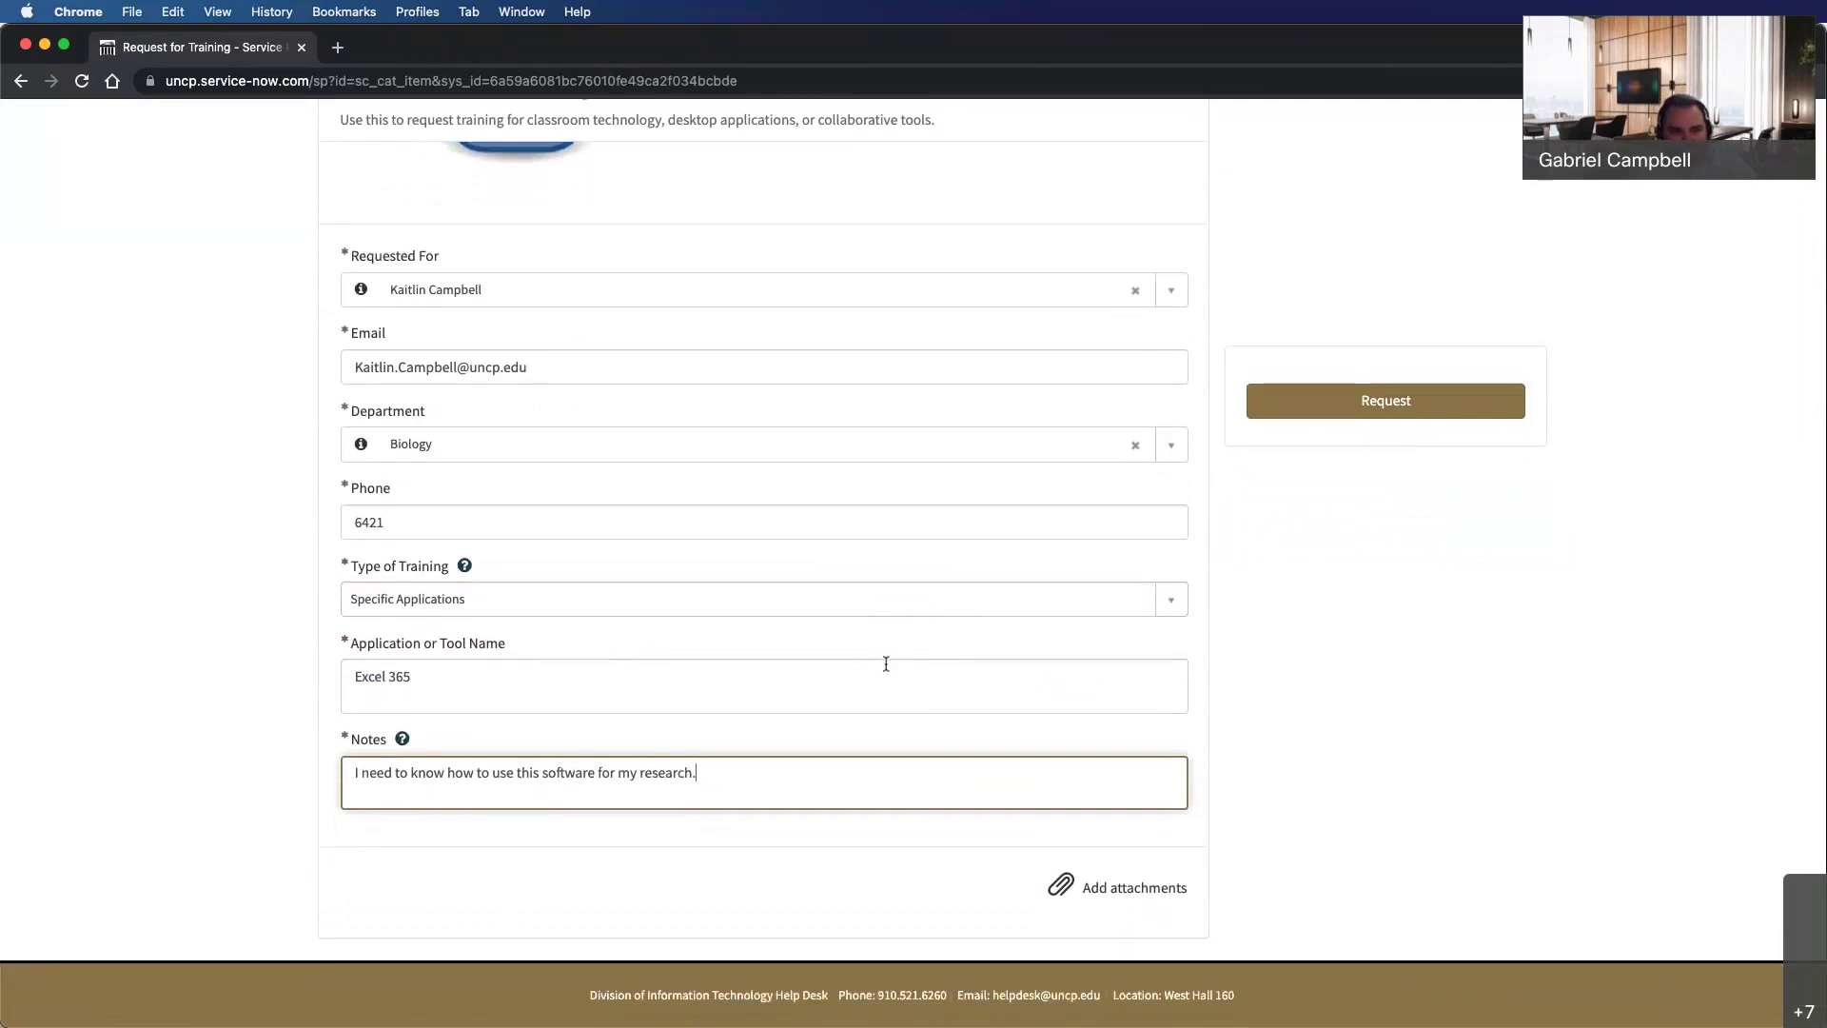
pyautogui.click(671, 839)
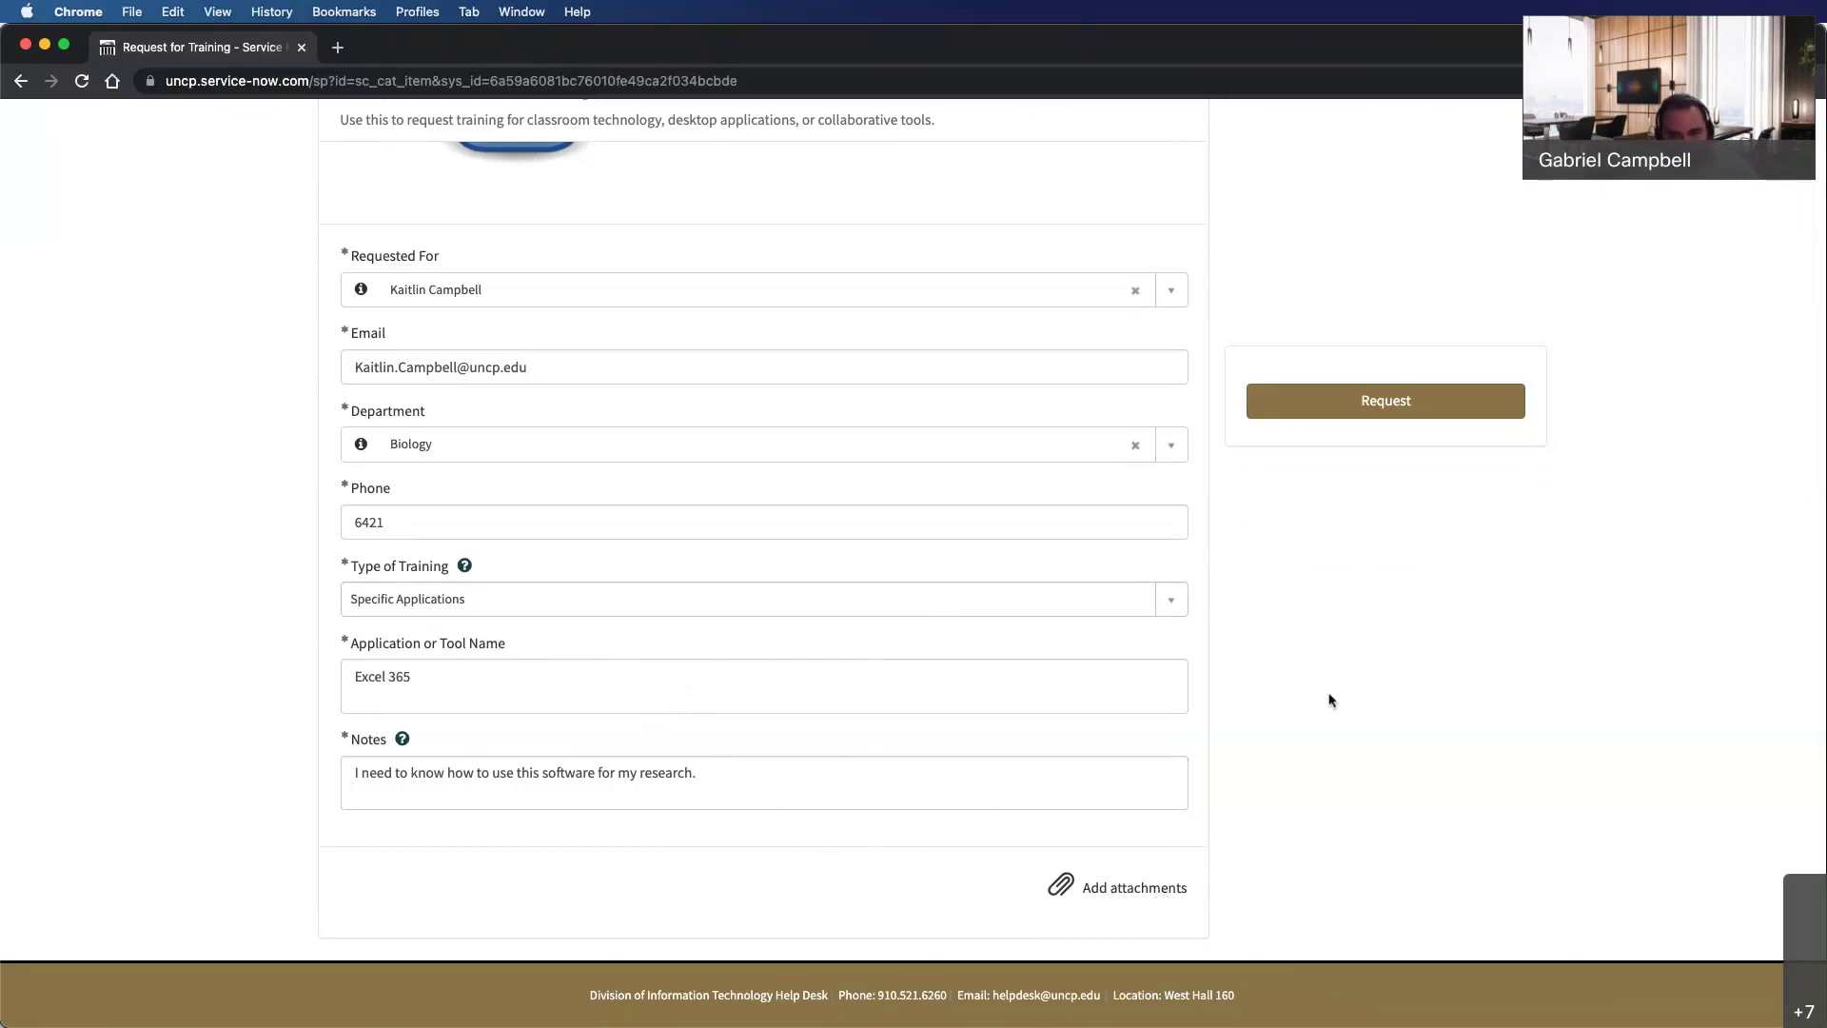
pyautogui.click(1396, 398)
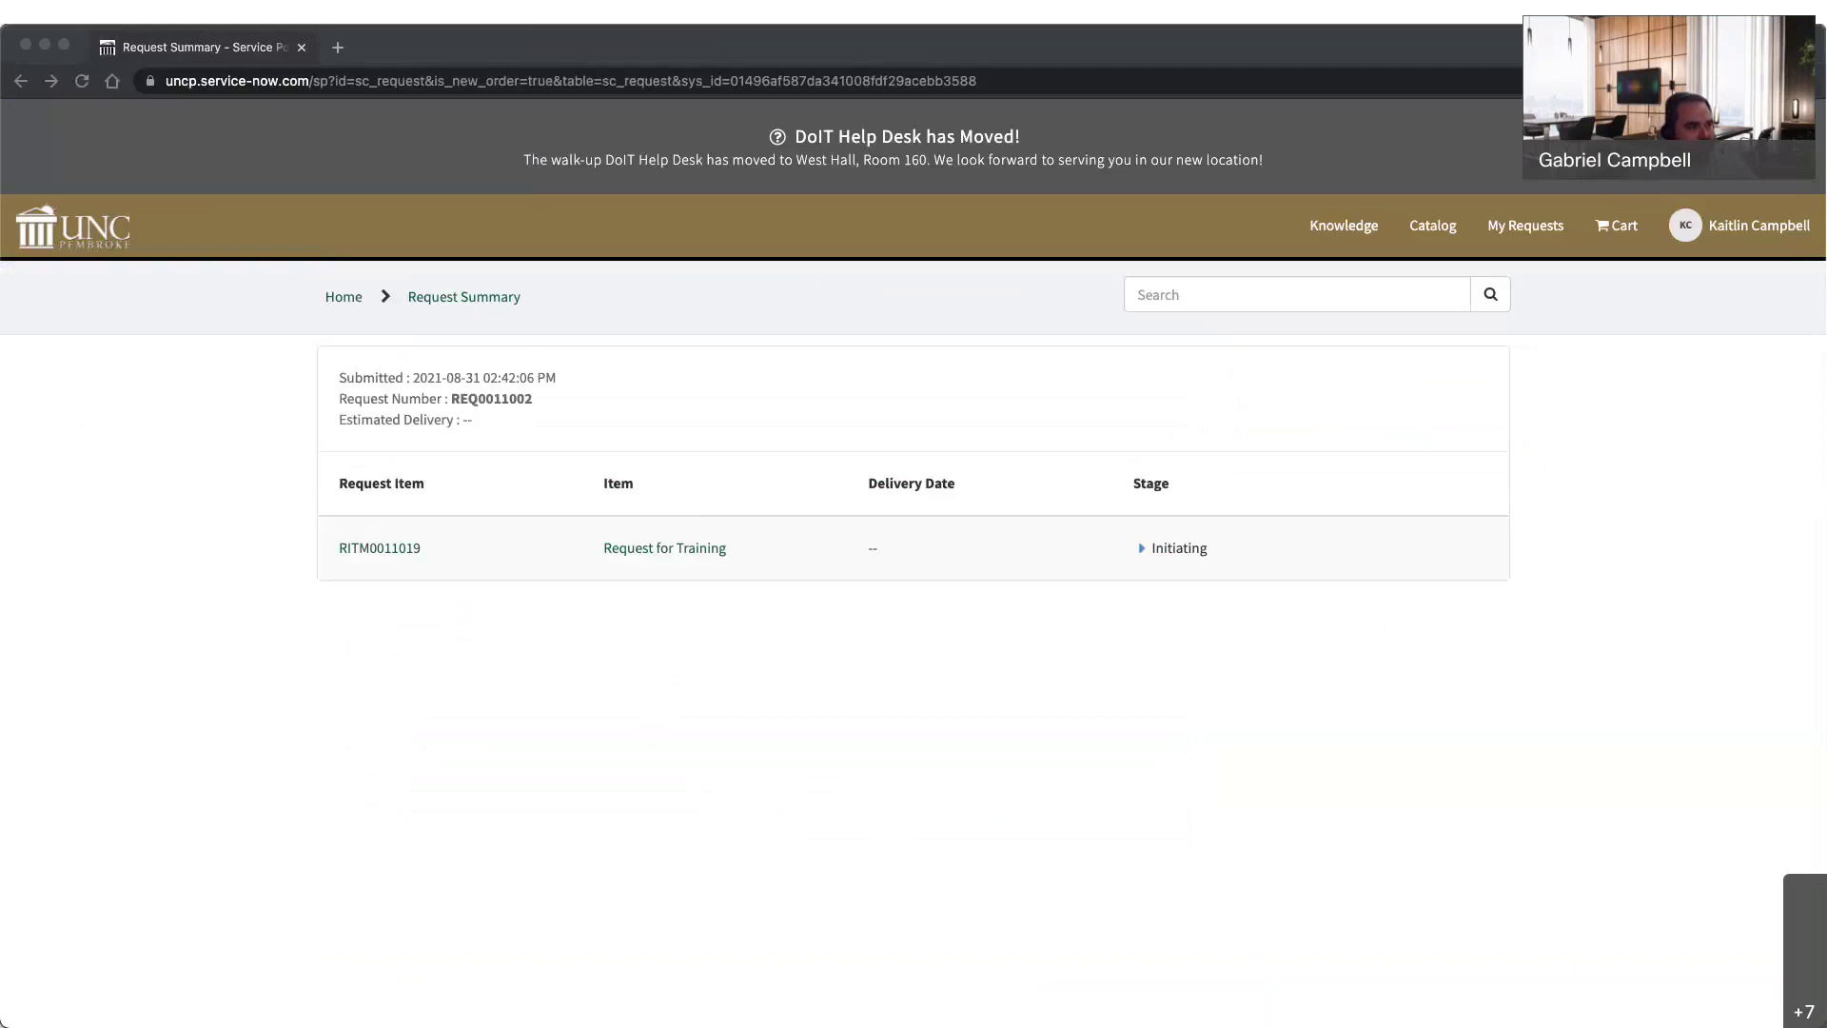
pyautogui.click(597, 727)
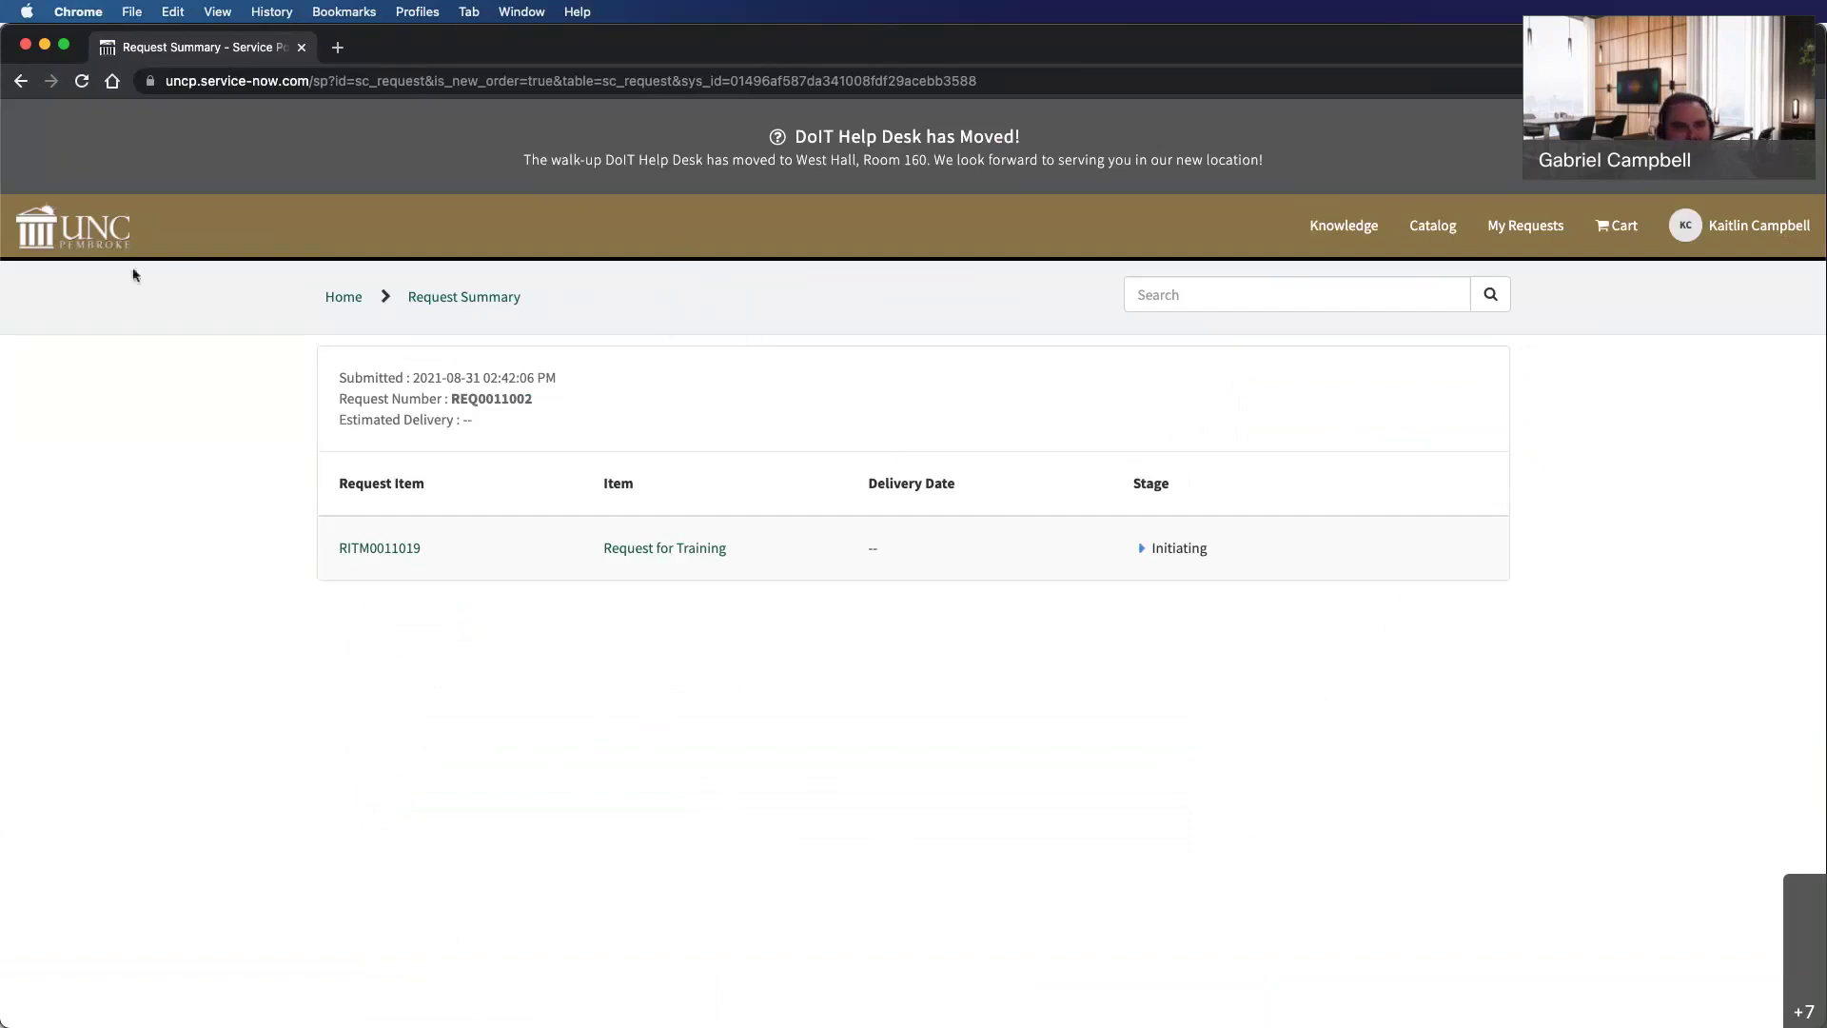
# Return to the portal home page and open the Knowledge Base.
pyautogui.click(117, 242)
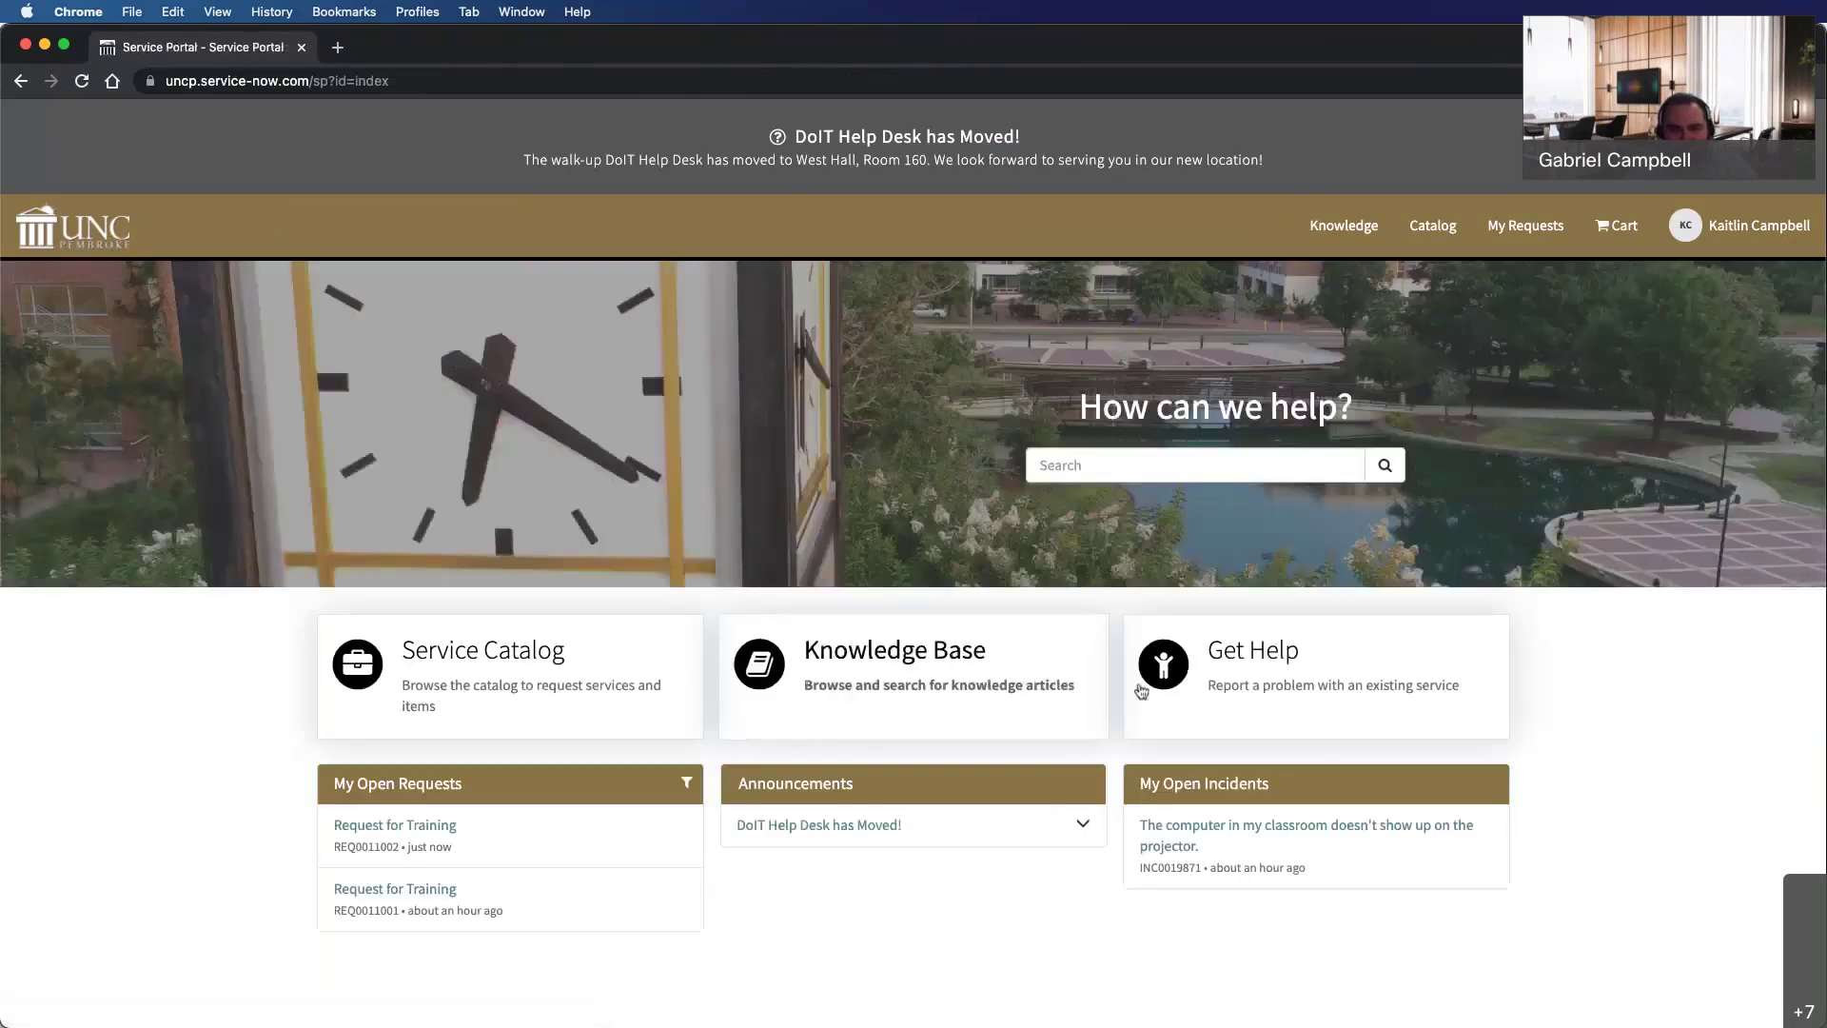
pyautogui.scroll(-2, 842, 511)
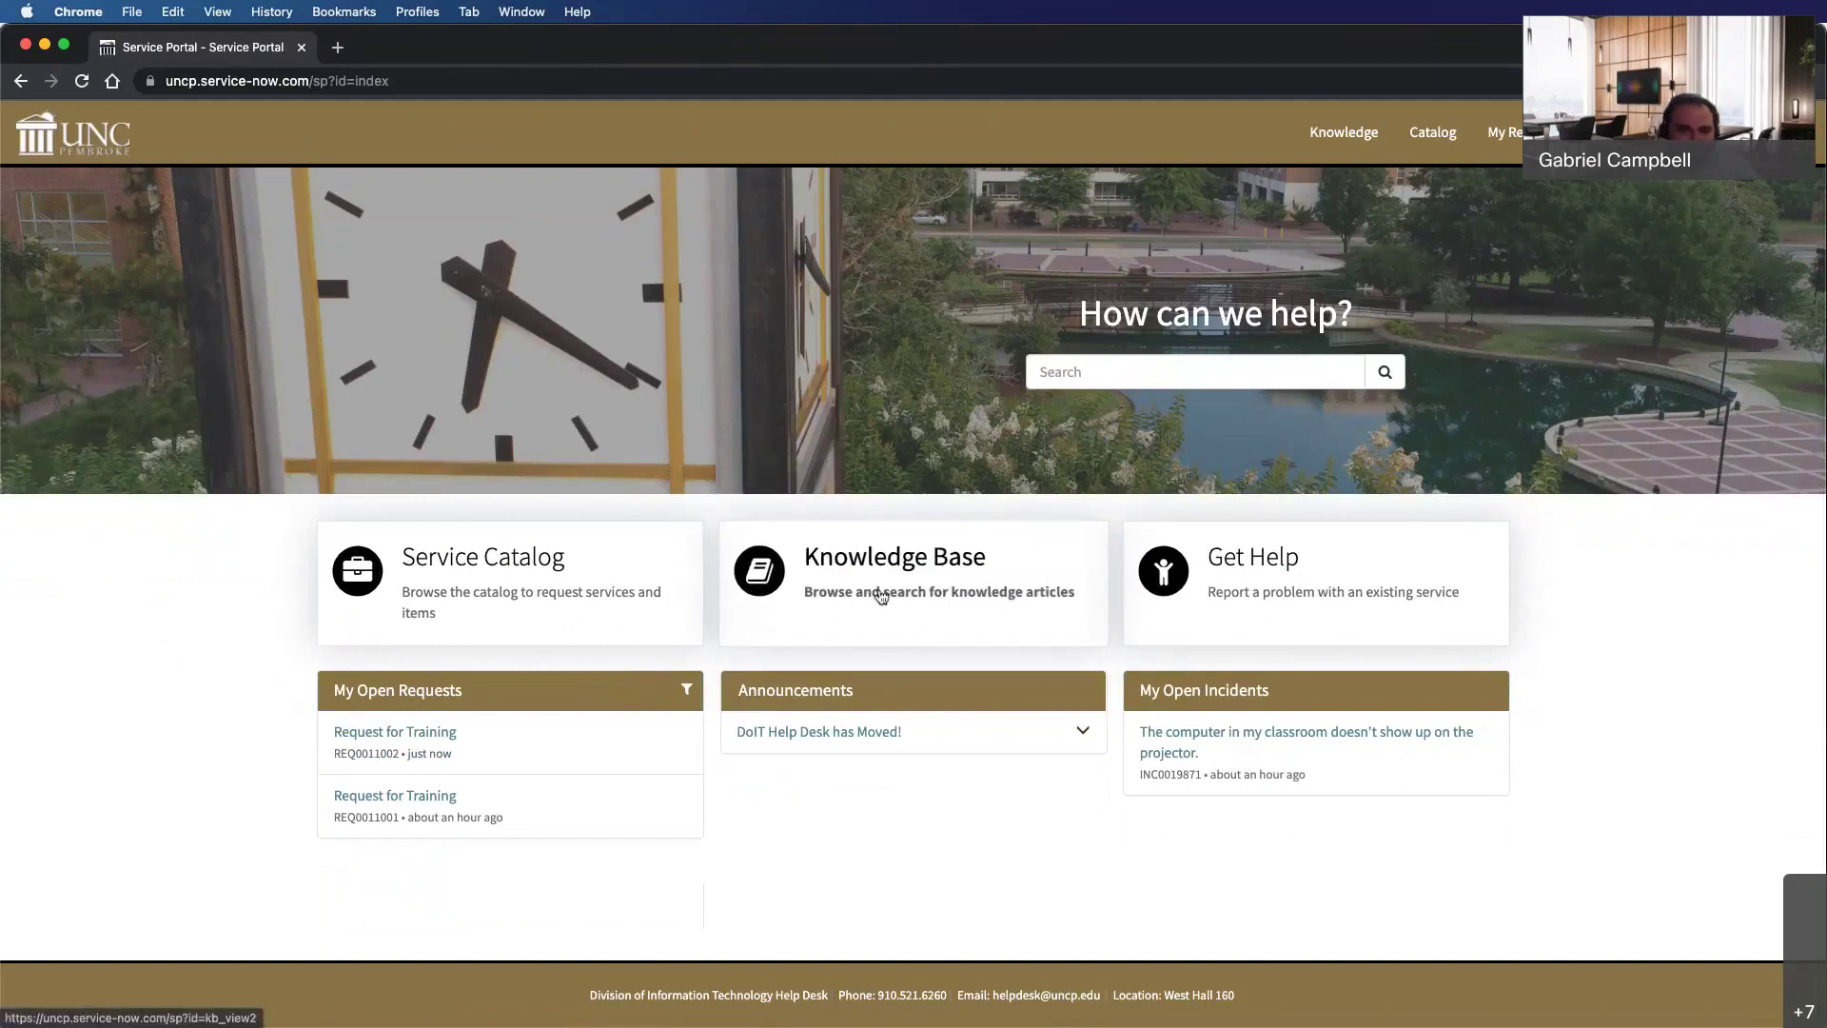
pyautogui.click(952, 583)
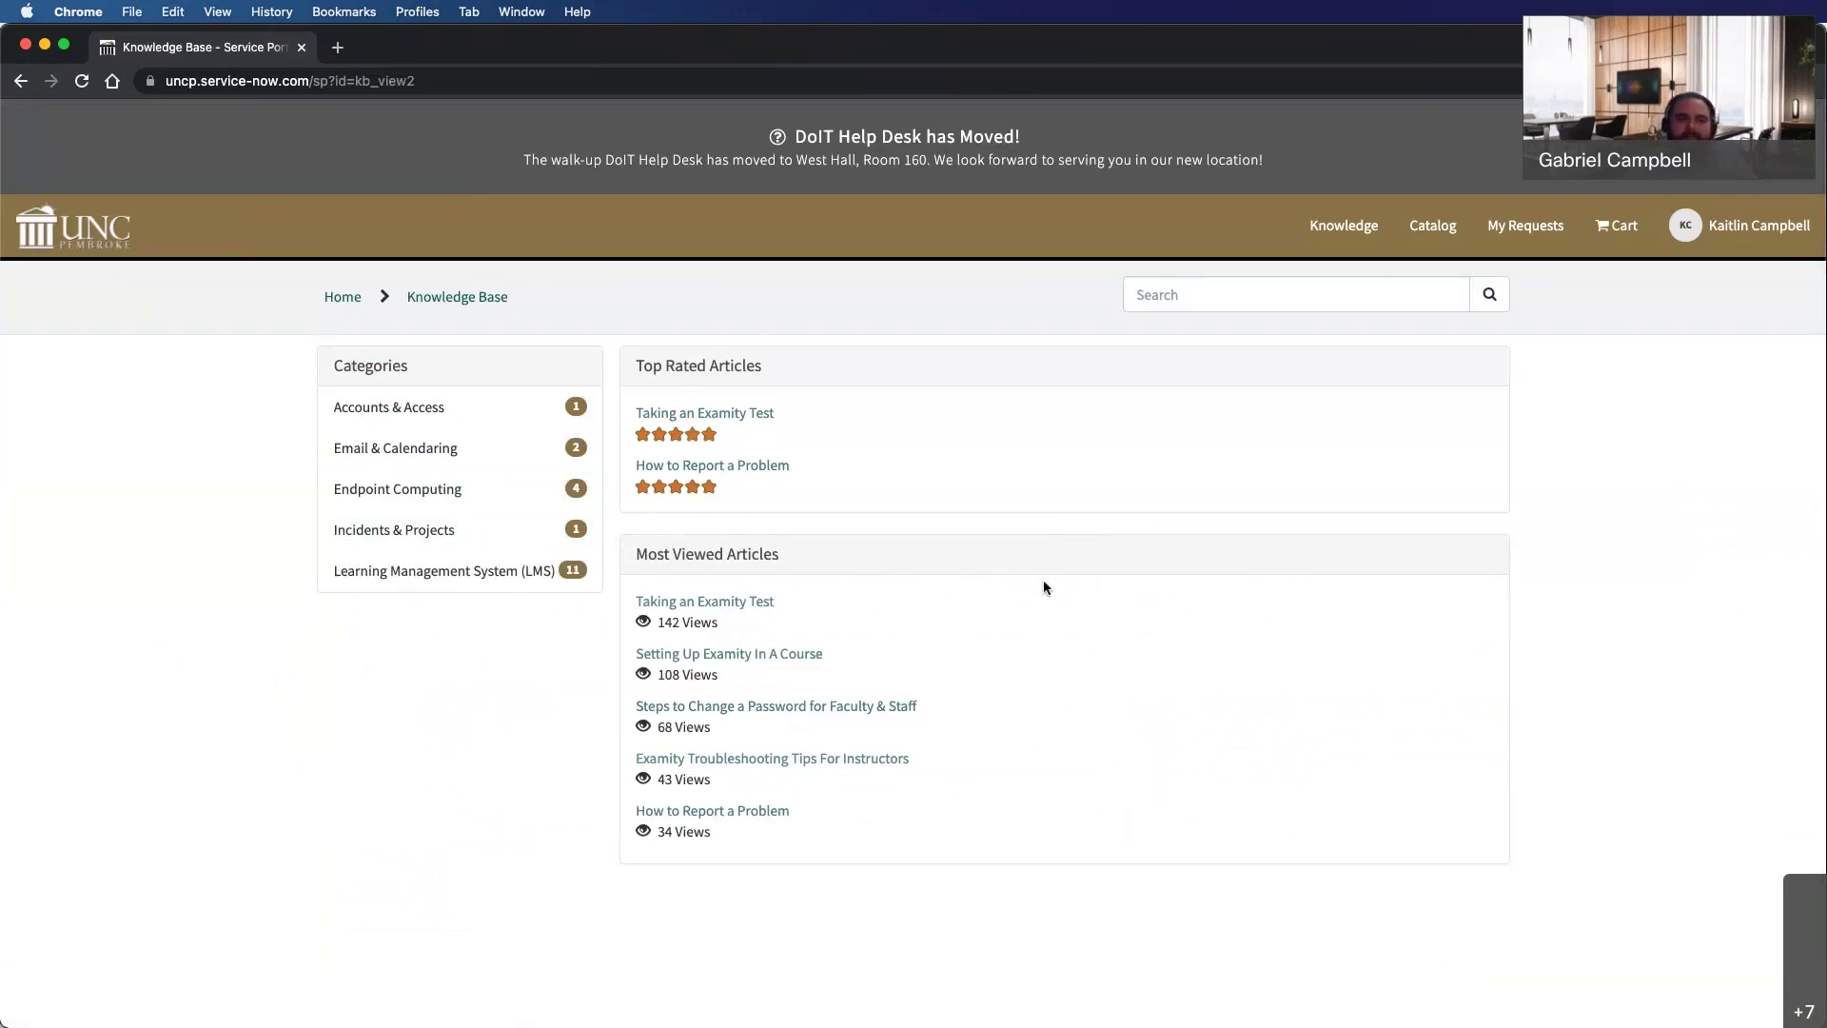
# Search the Knowledge Base for Examity and look over the matching articles and available filters.
pyautogui.click(1225, 302)
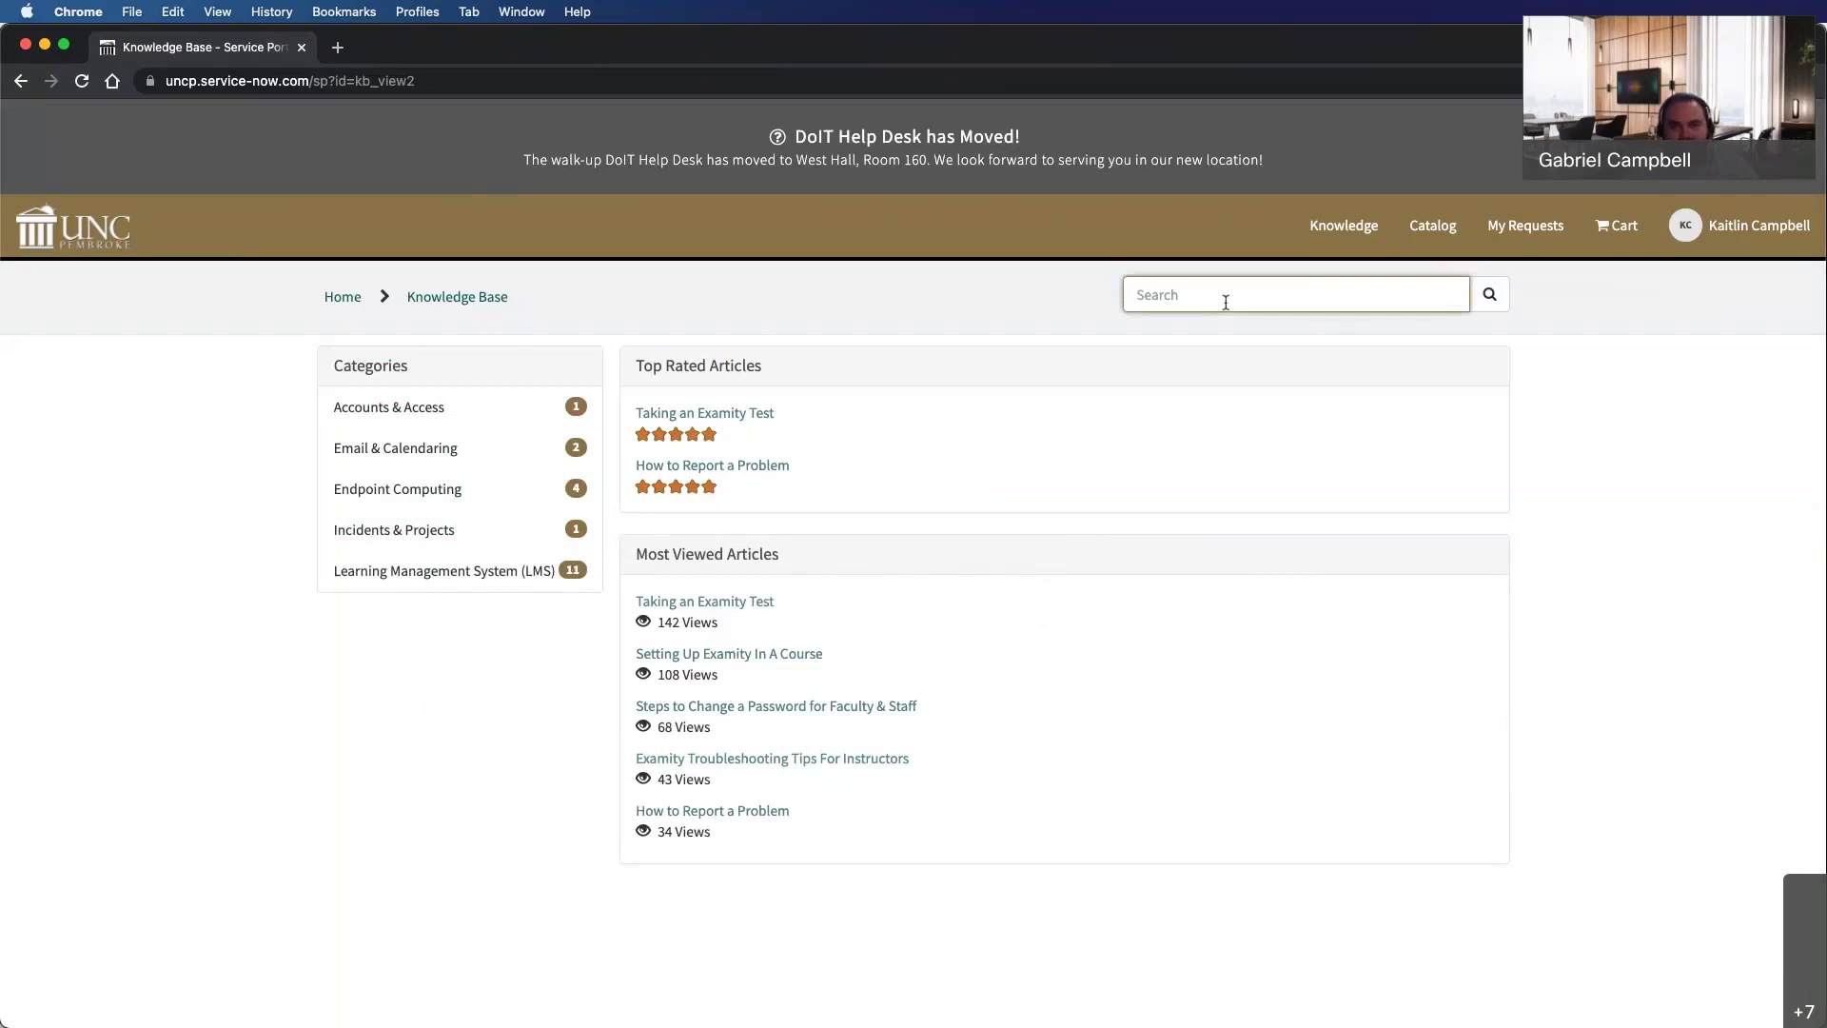
pyautogui.write('Examity')
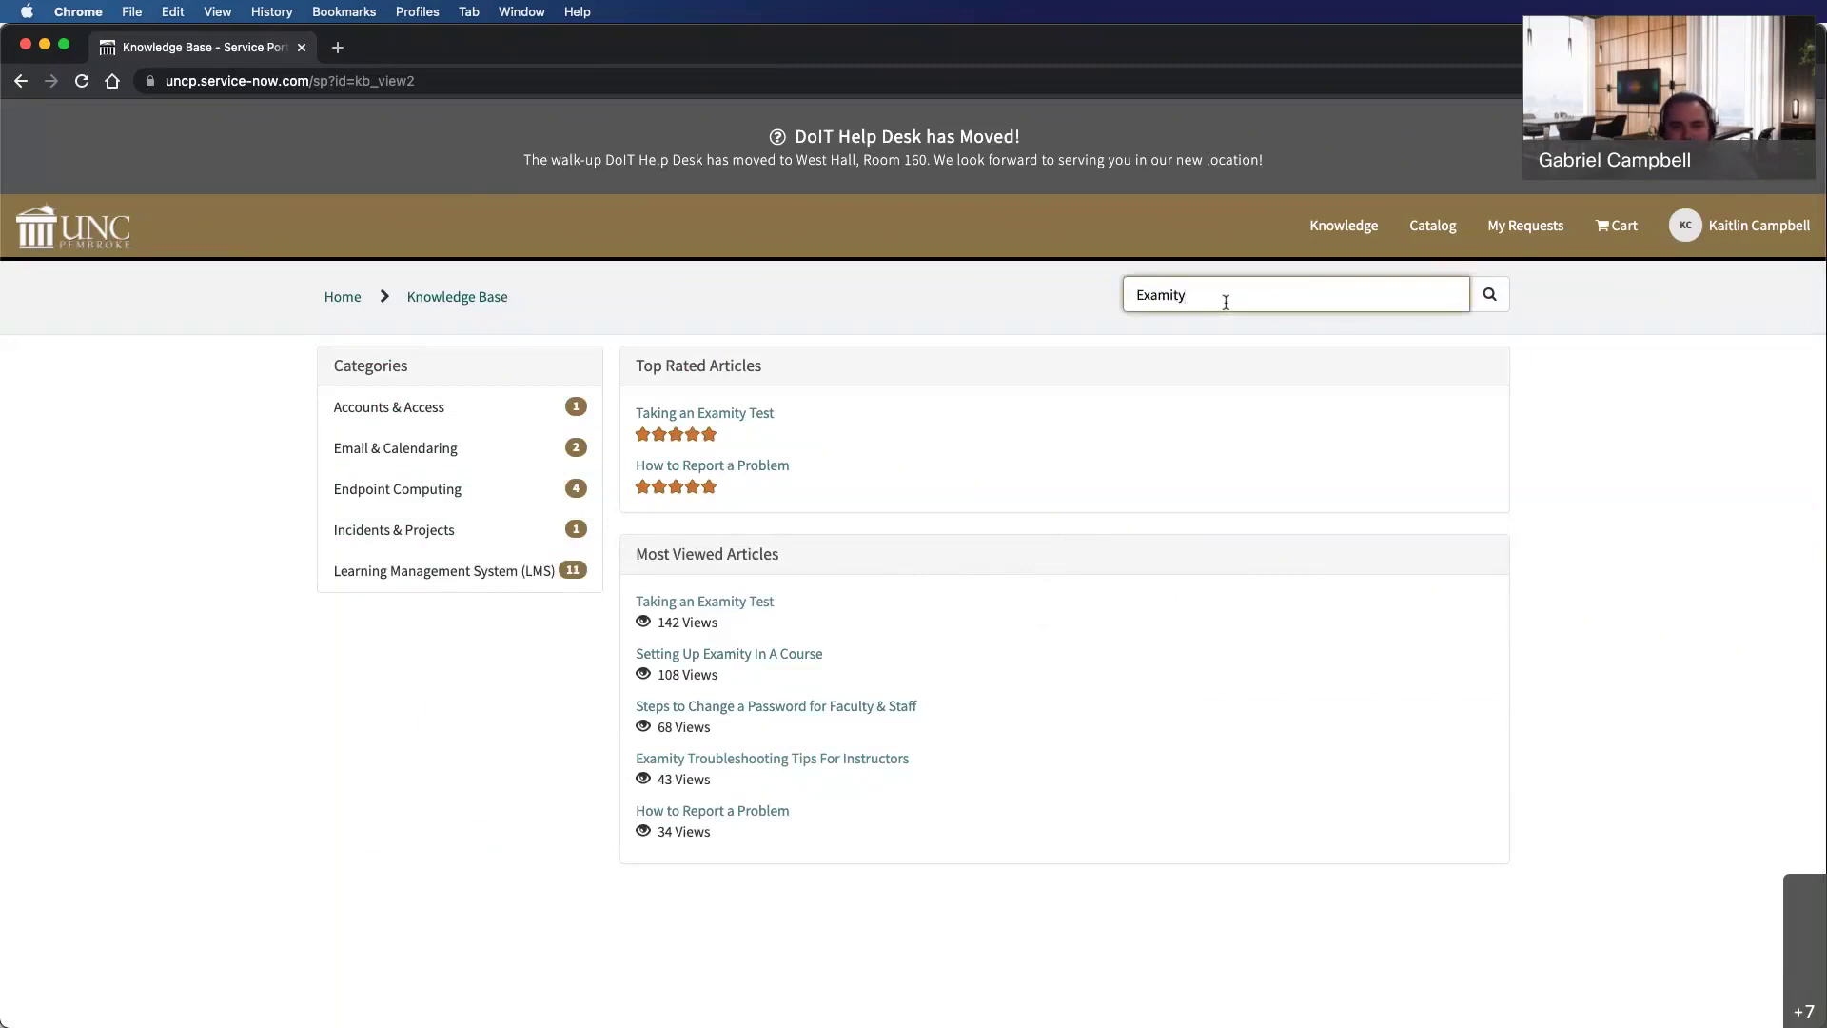
pyautogui.press('Return')
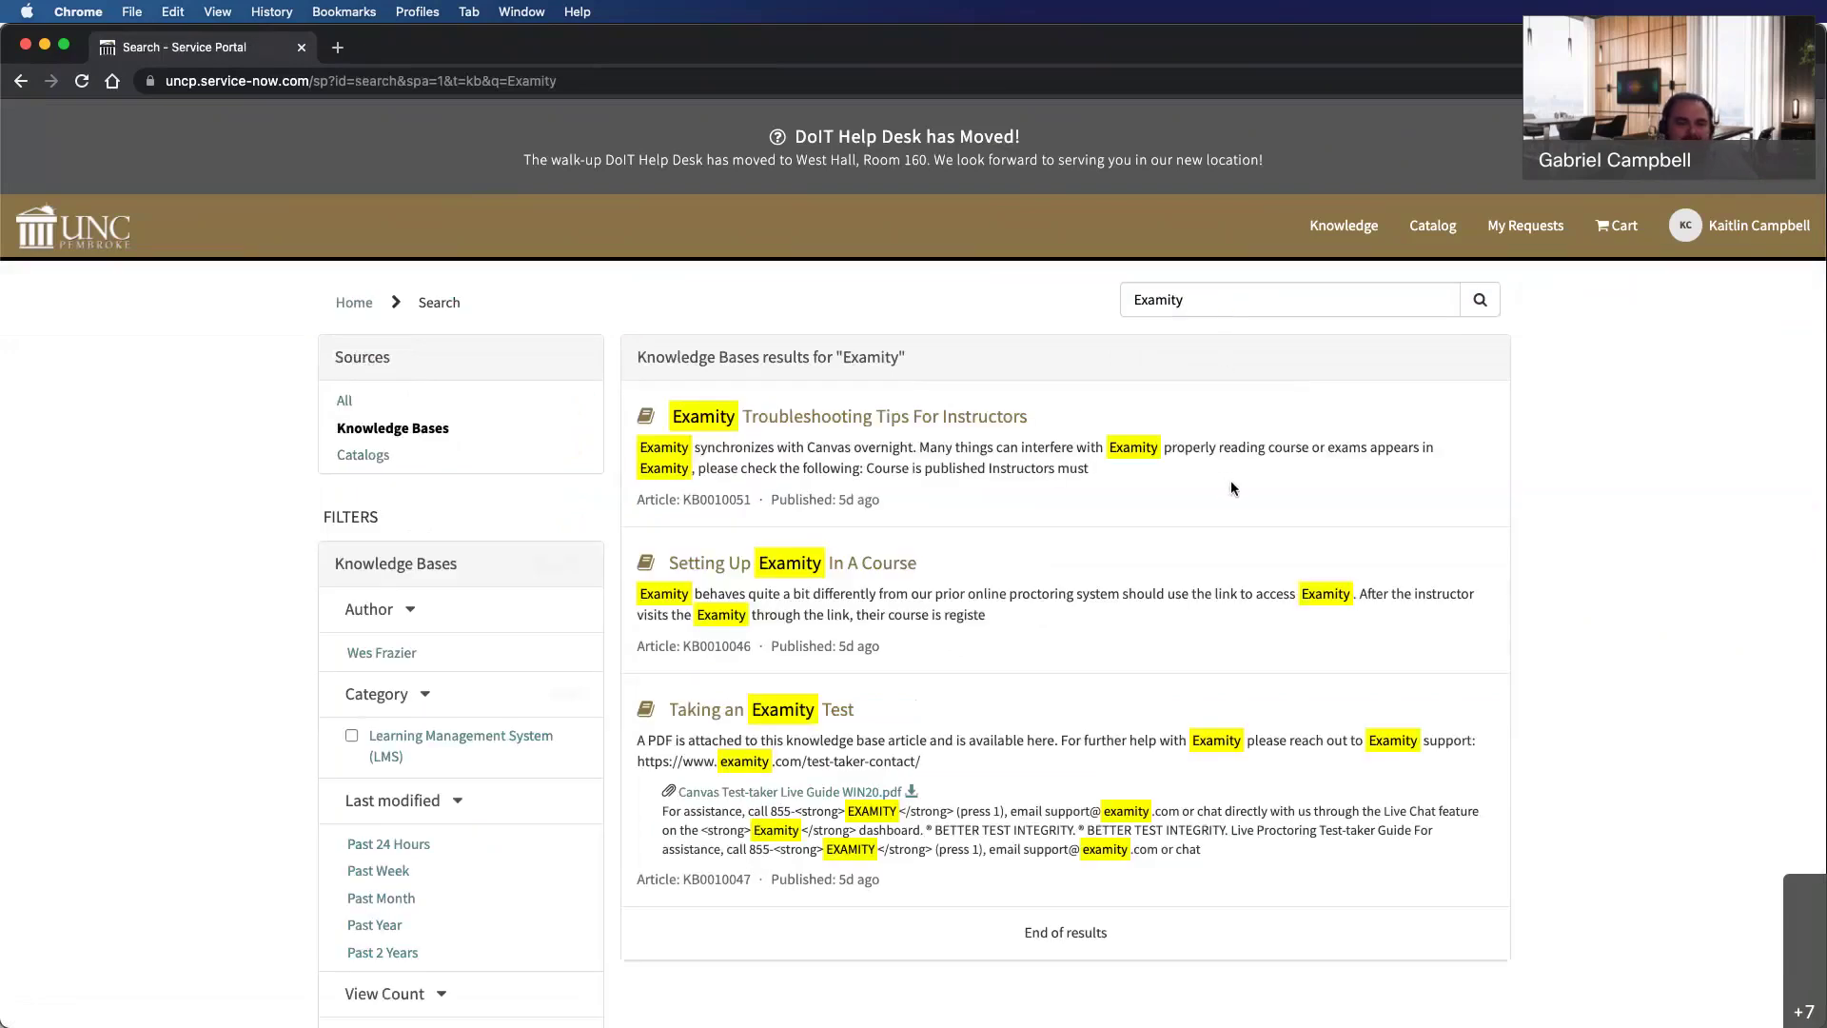
pyautogui.scroll(-3, 1230, 520)
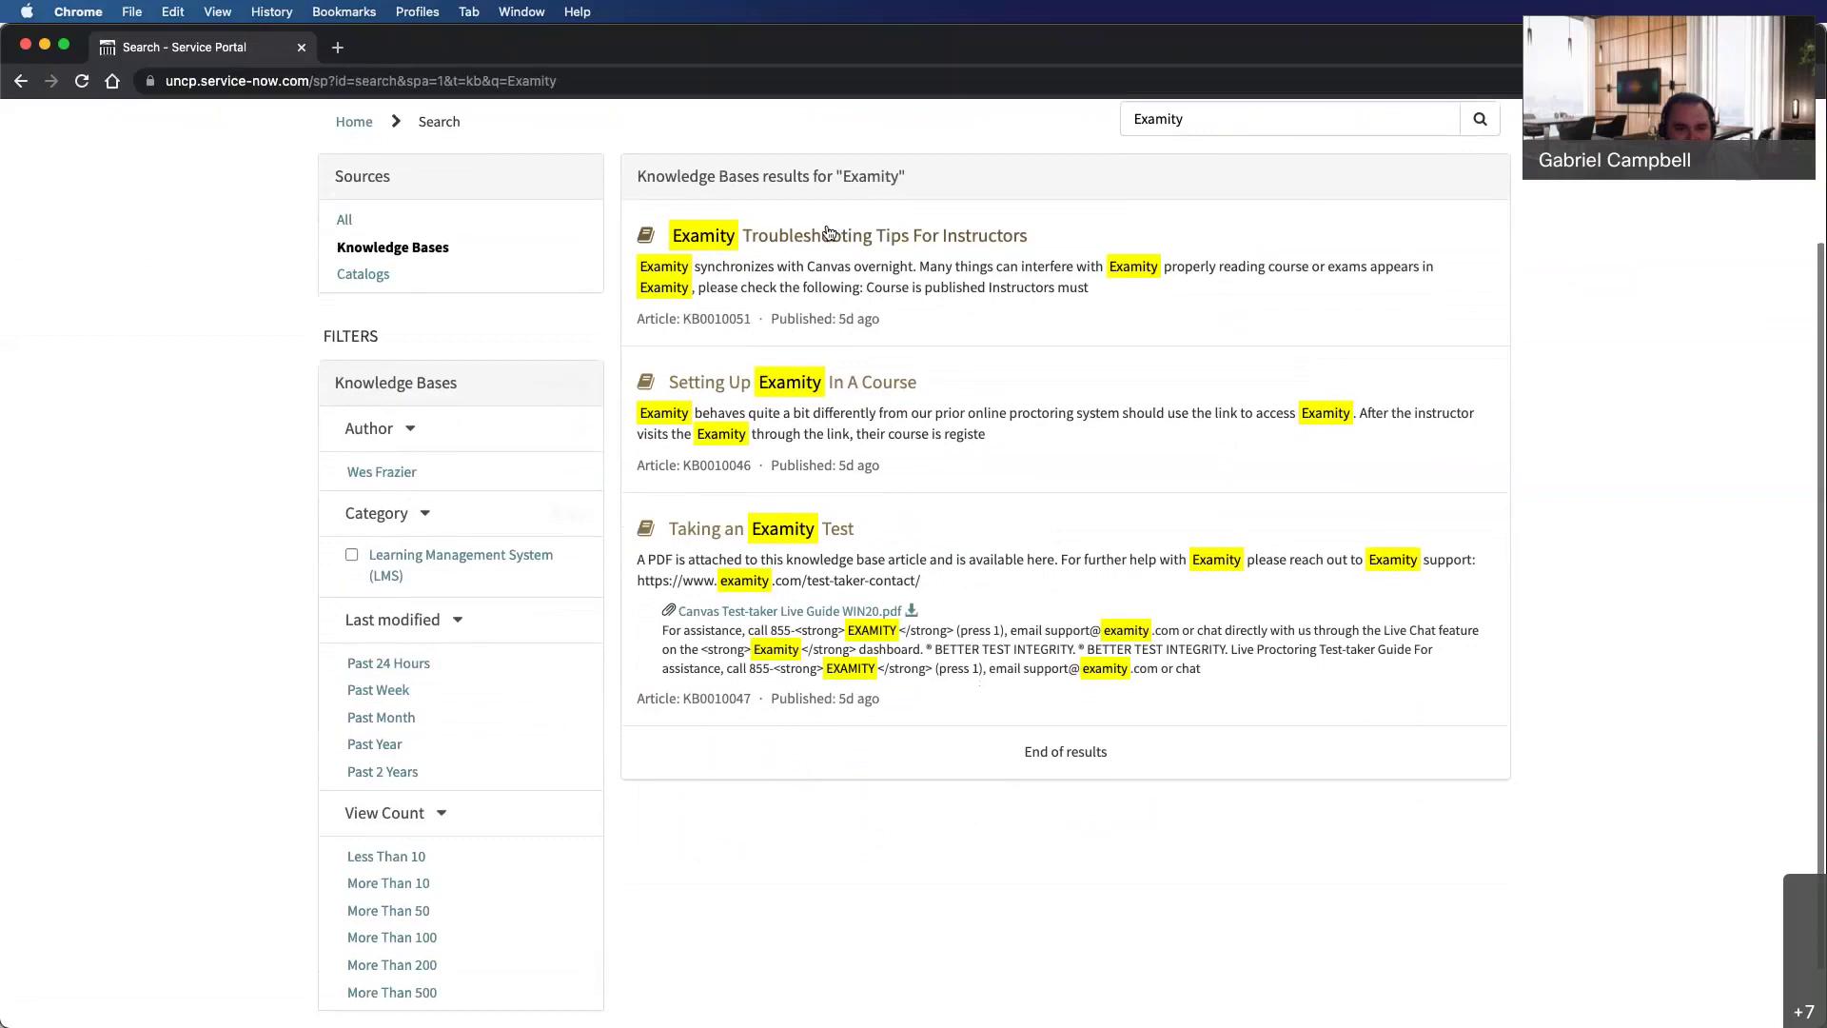
pyautogui.scroll(3, 1084, 562)
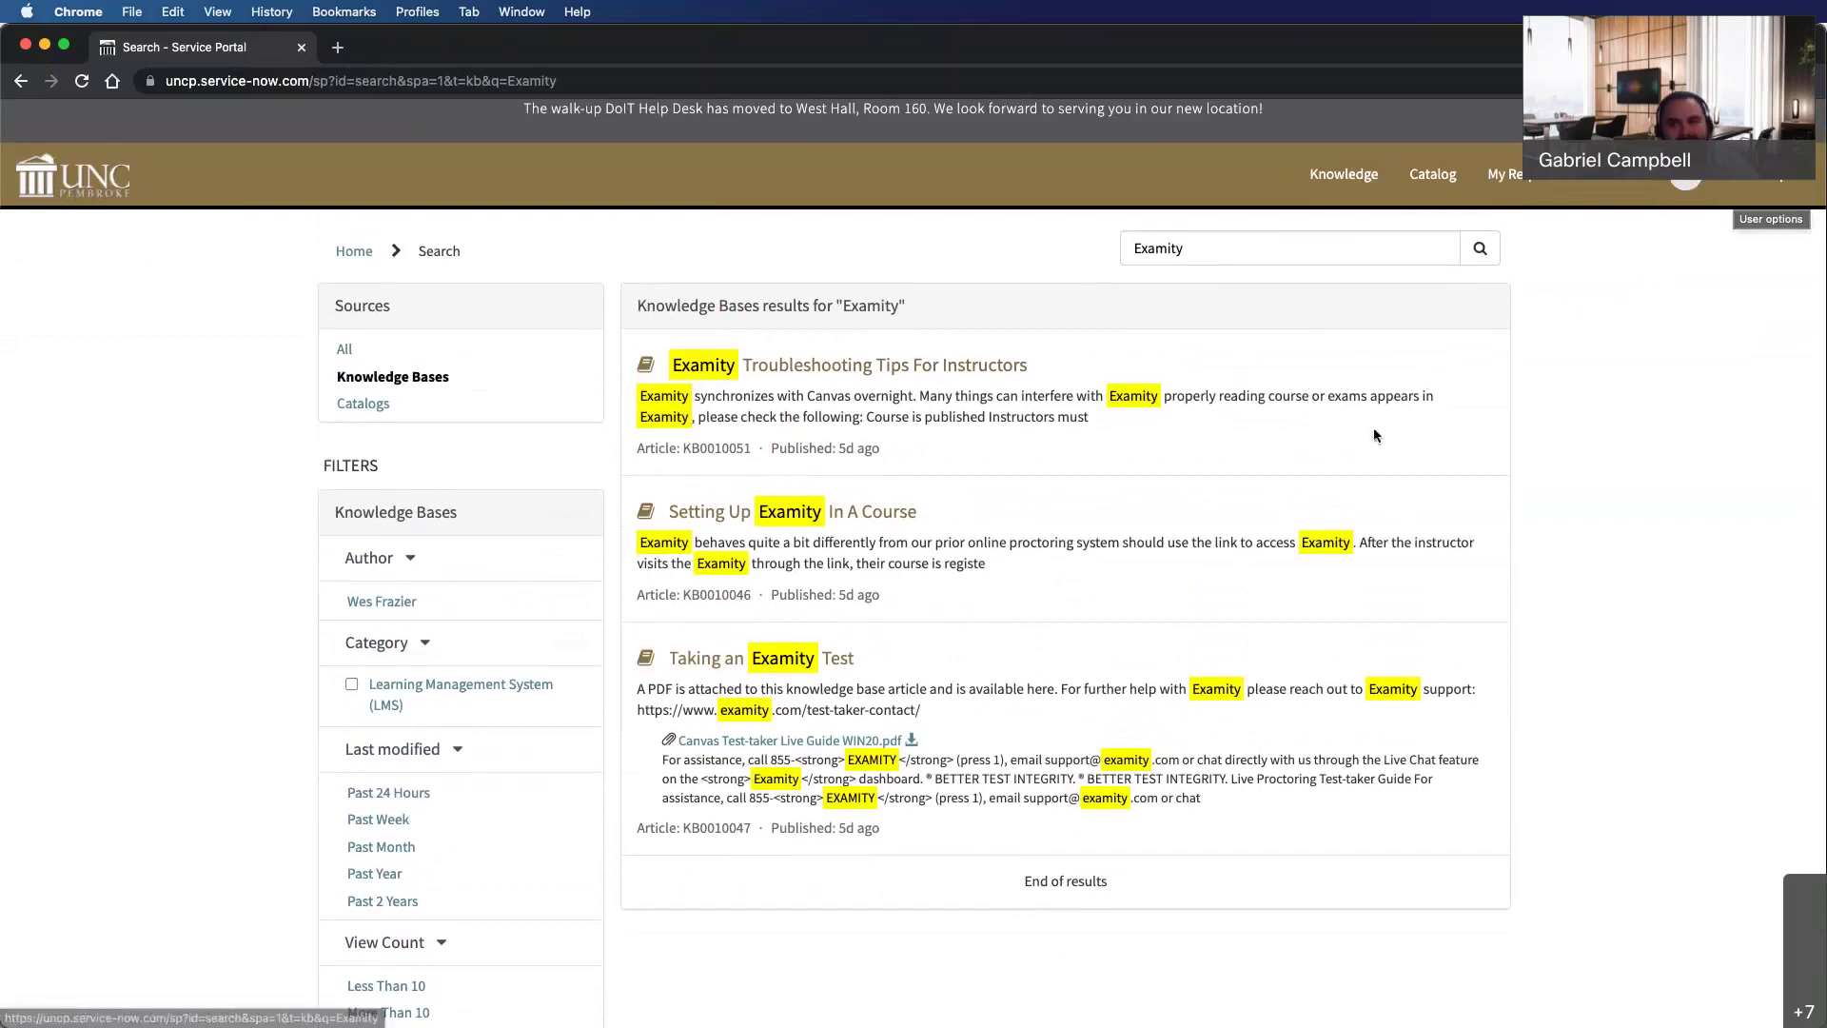
pyautogui.scroll(1, 1114, 475)
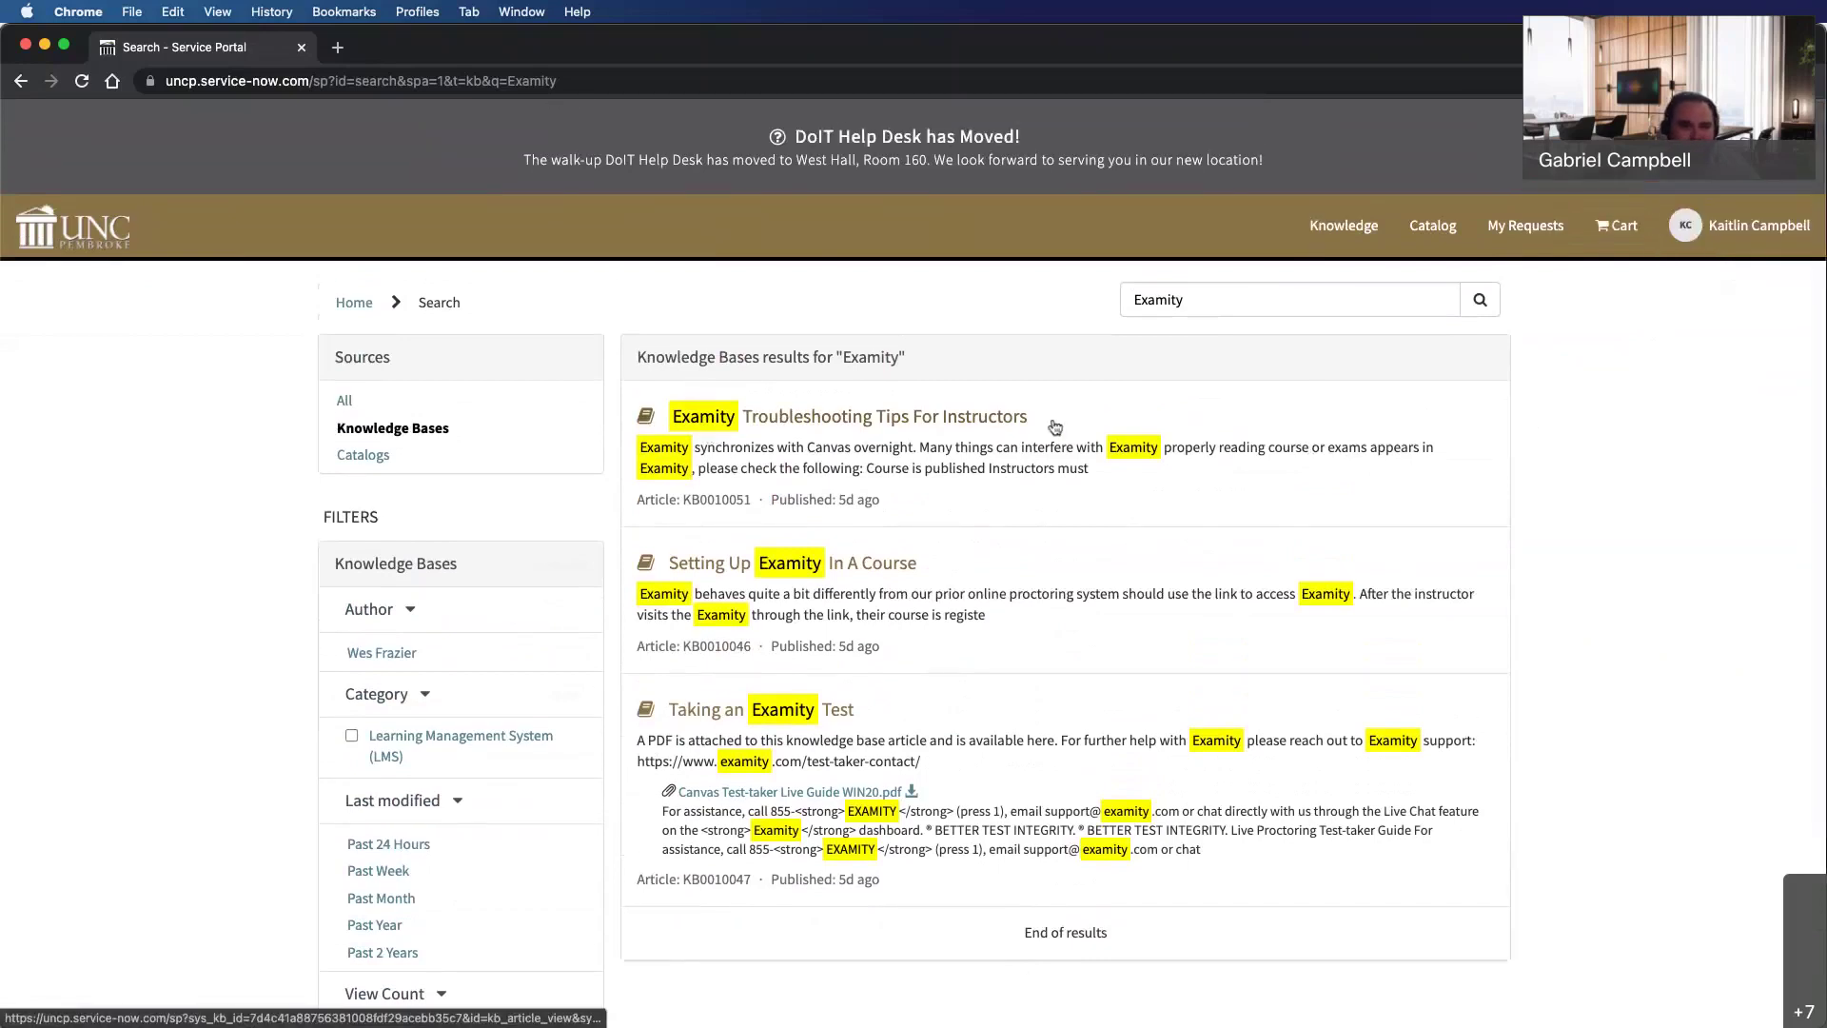
# Open the Examity Troubleshooting Tips For Instructors article and read through its content.
pyautogui.click(969, 427)
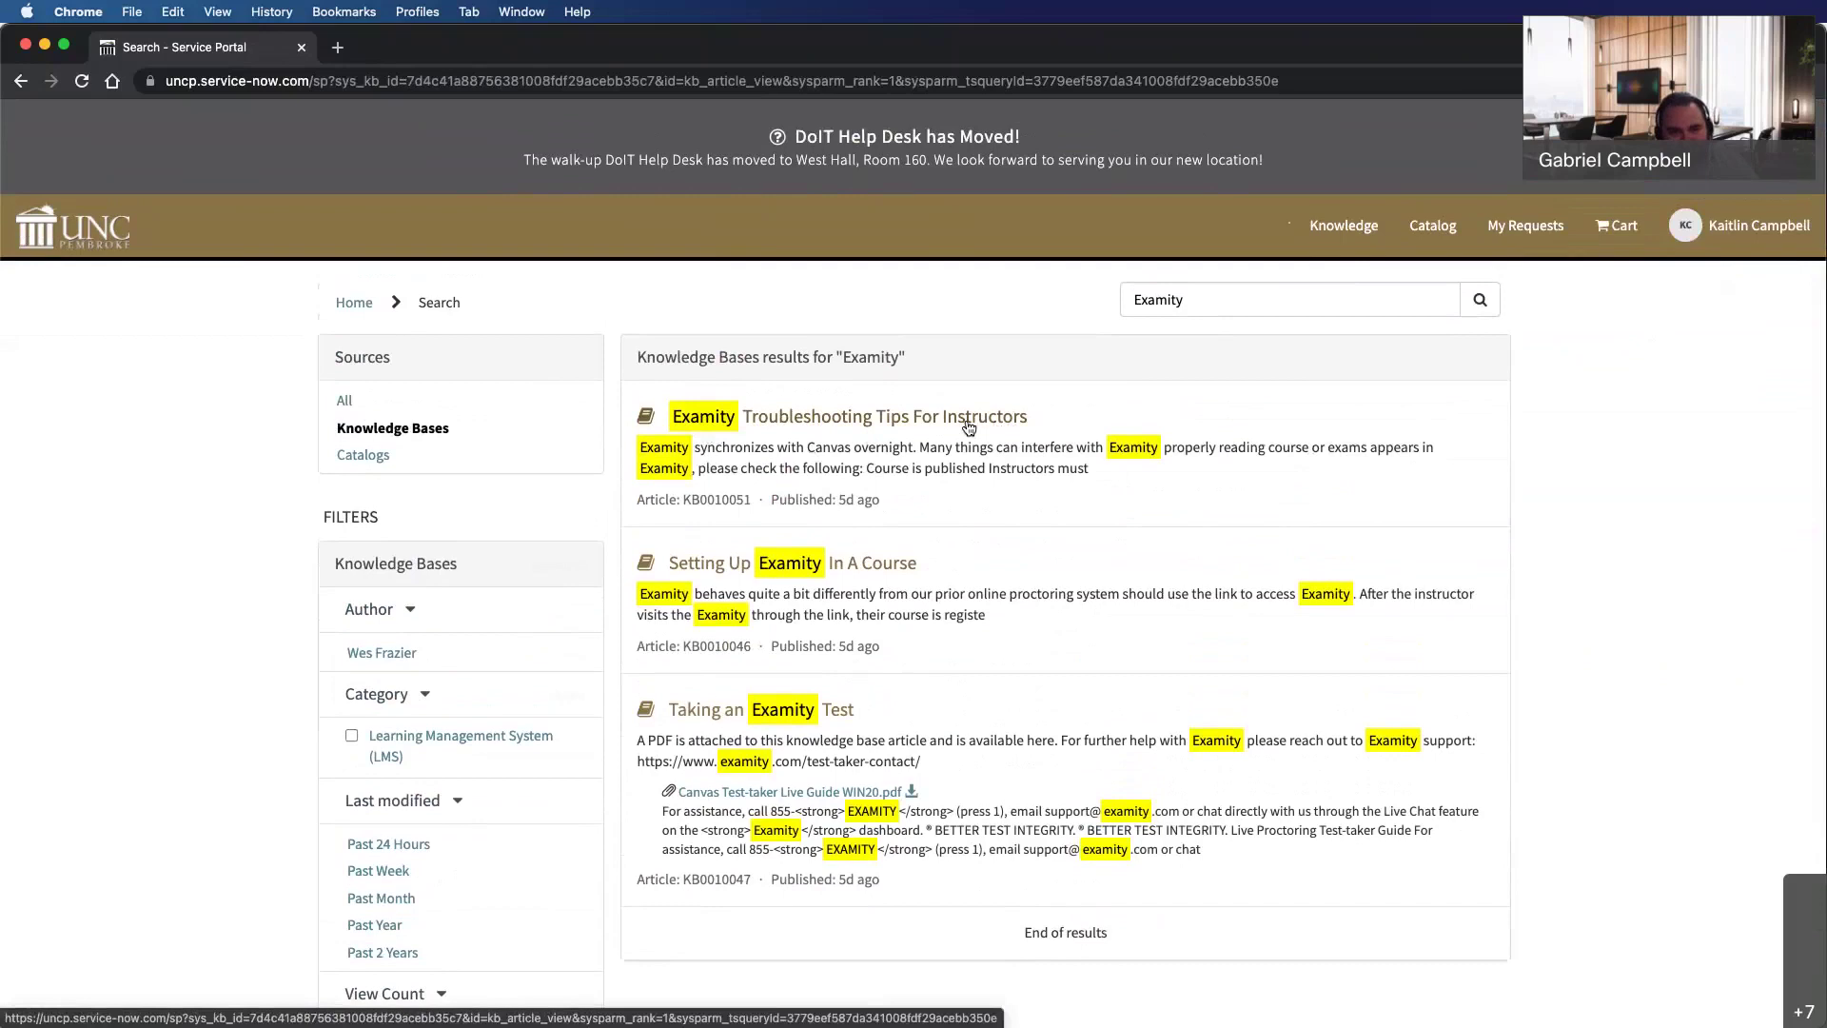
pyautogui.scroll(-1, 1083, 527)
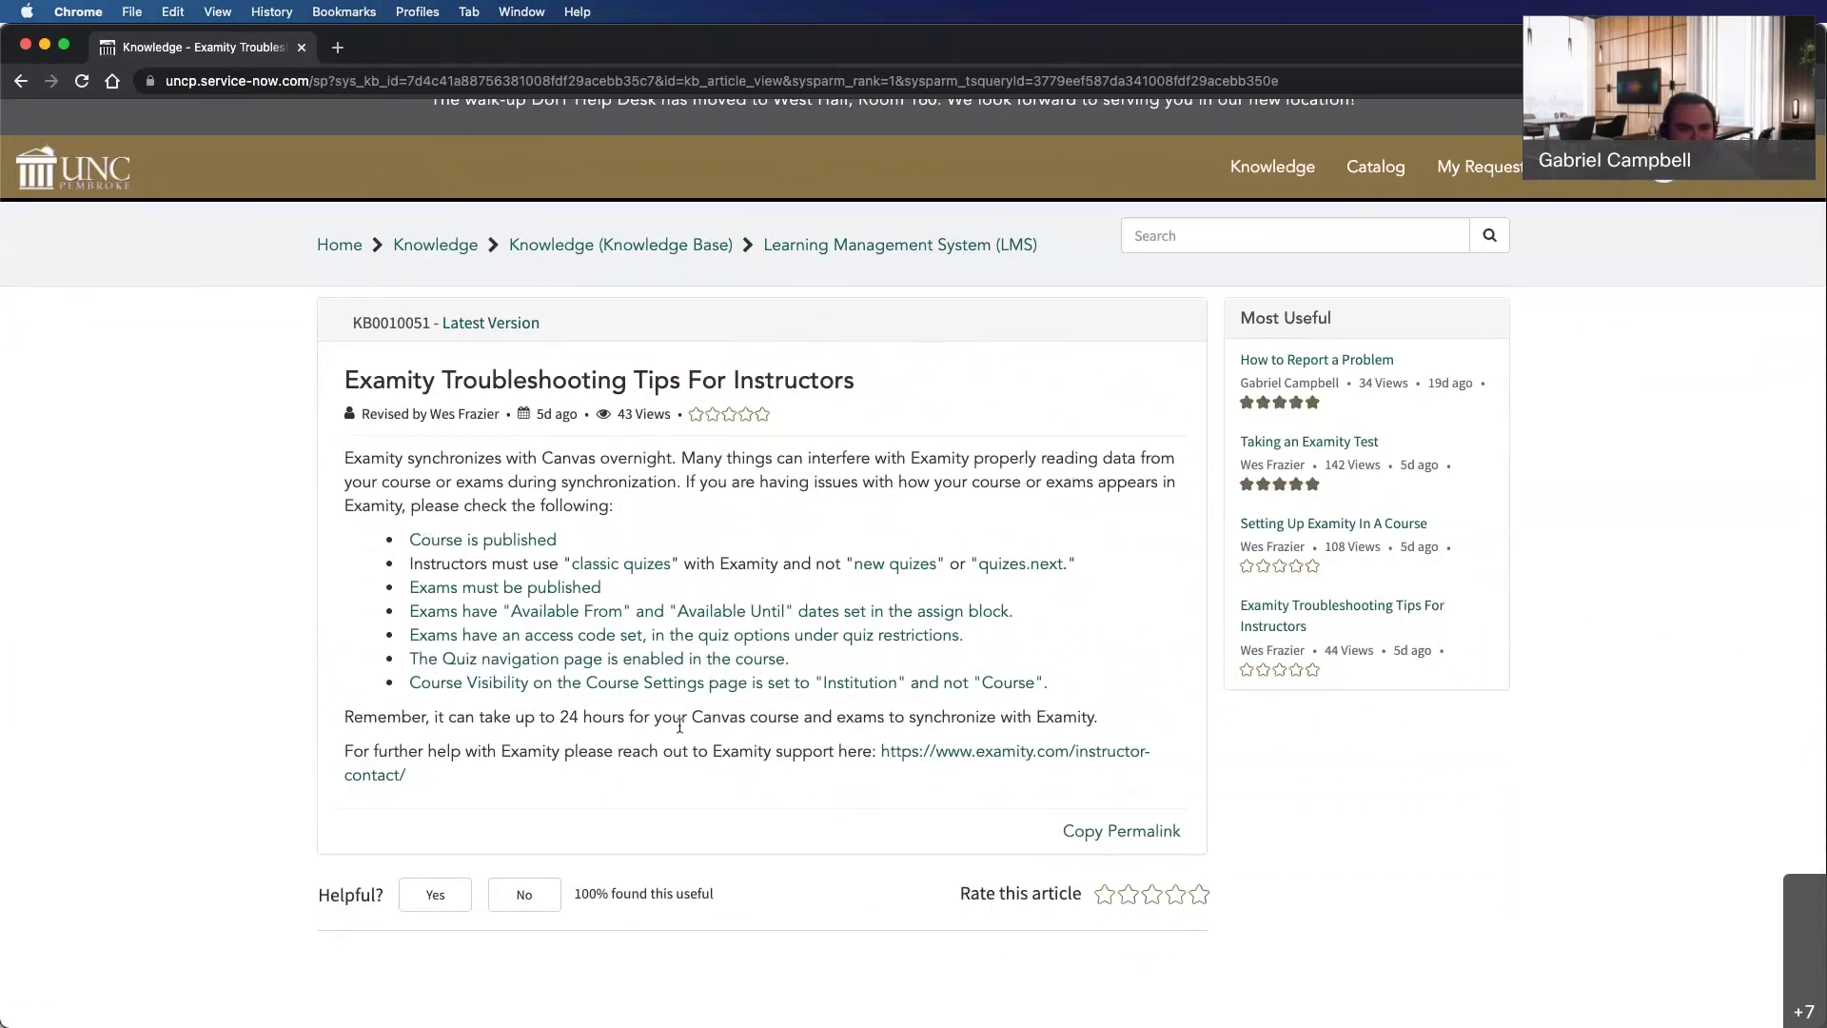
pyautogui.scroll(-2, 851, 471)
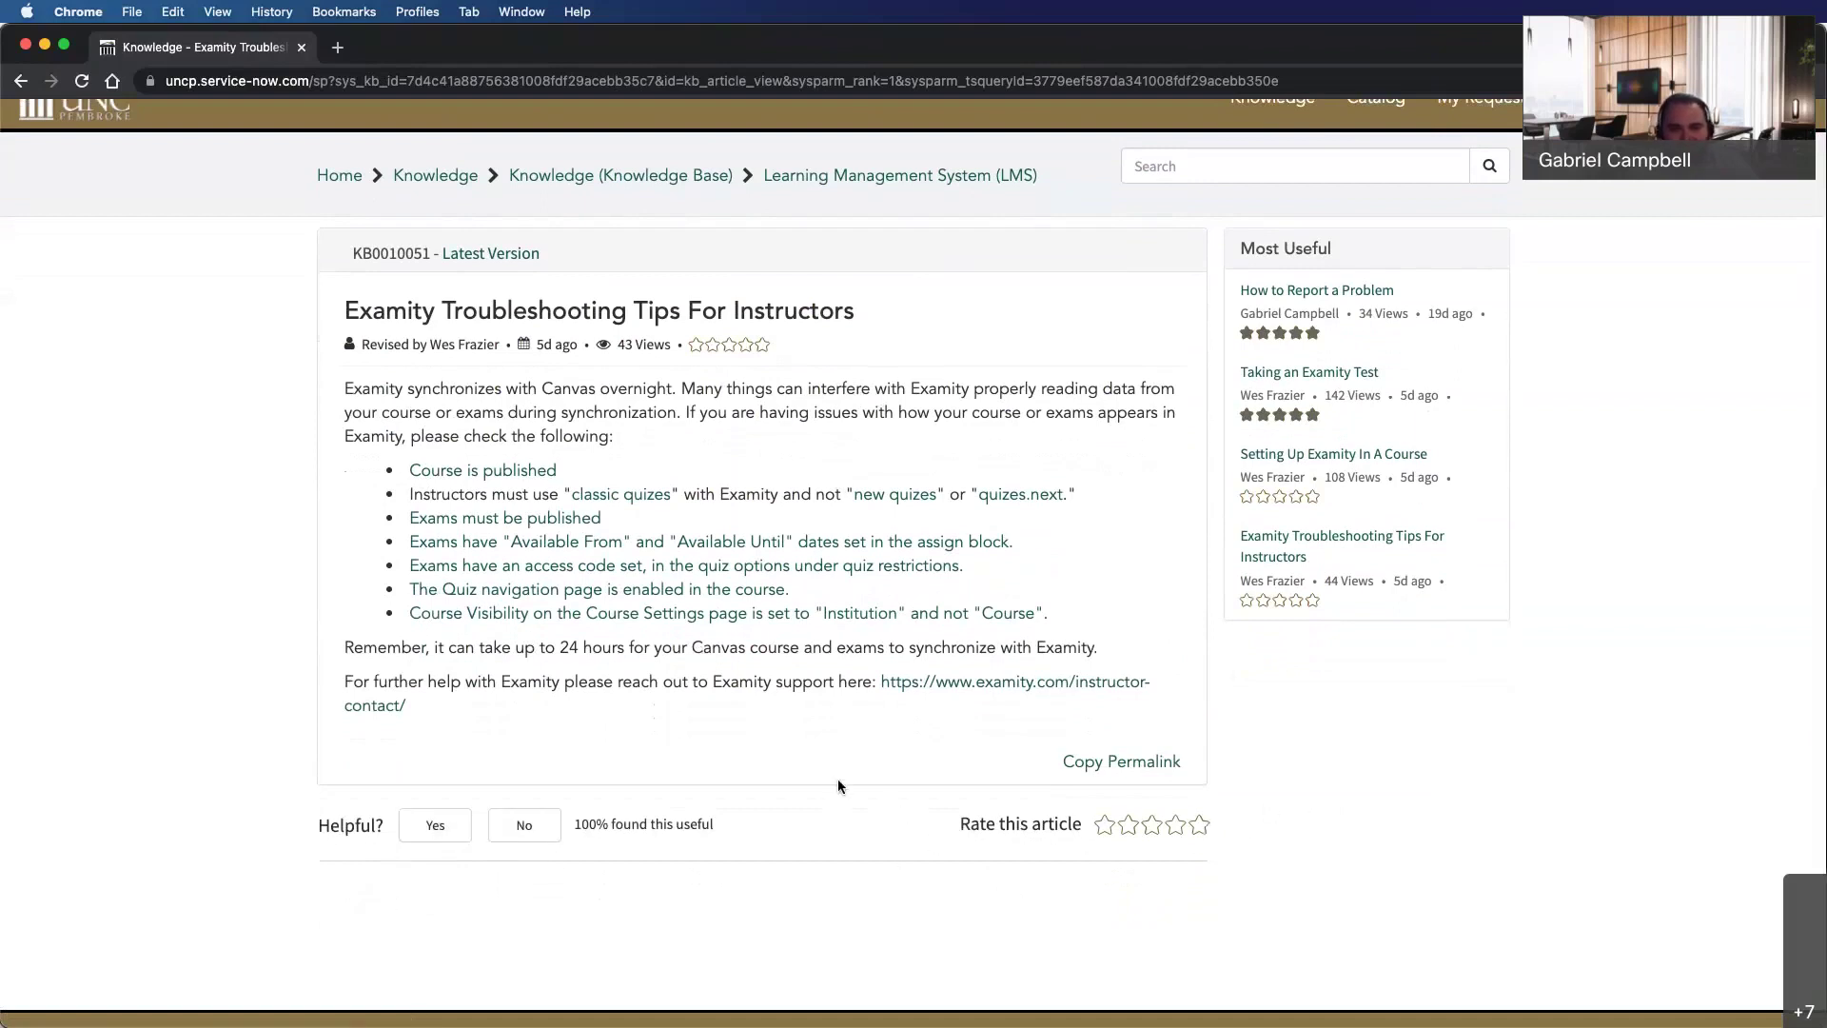
pyautogui.scroll(1, 840, 786)
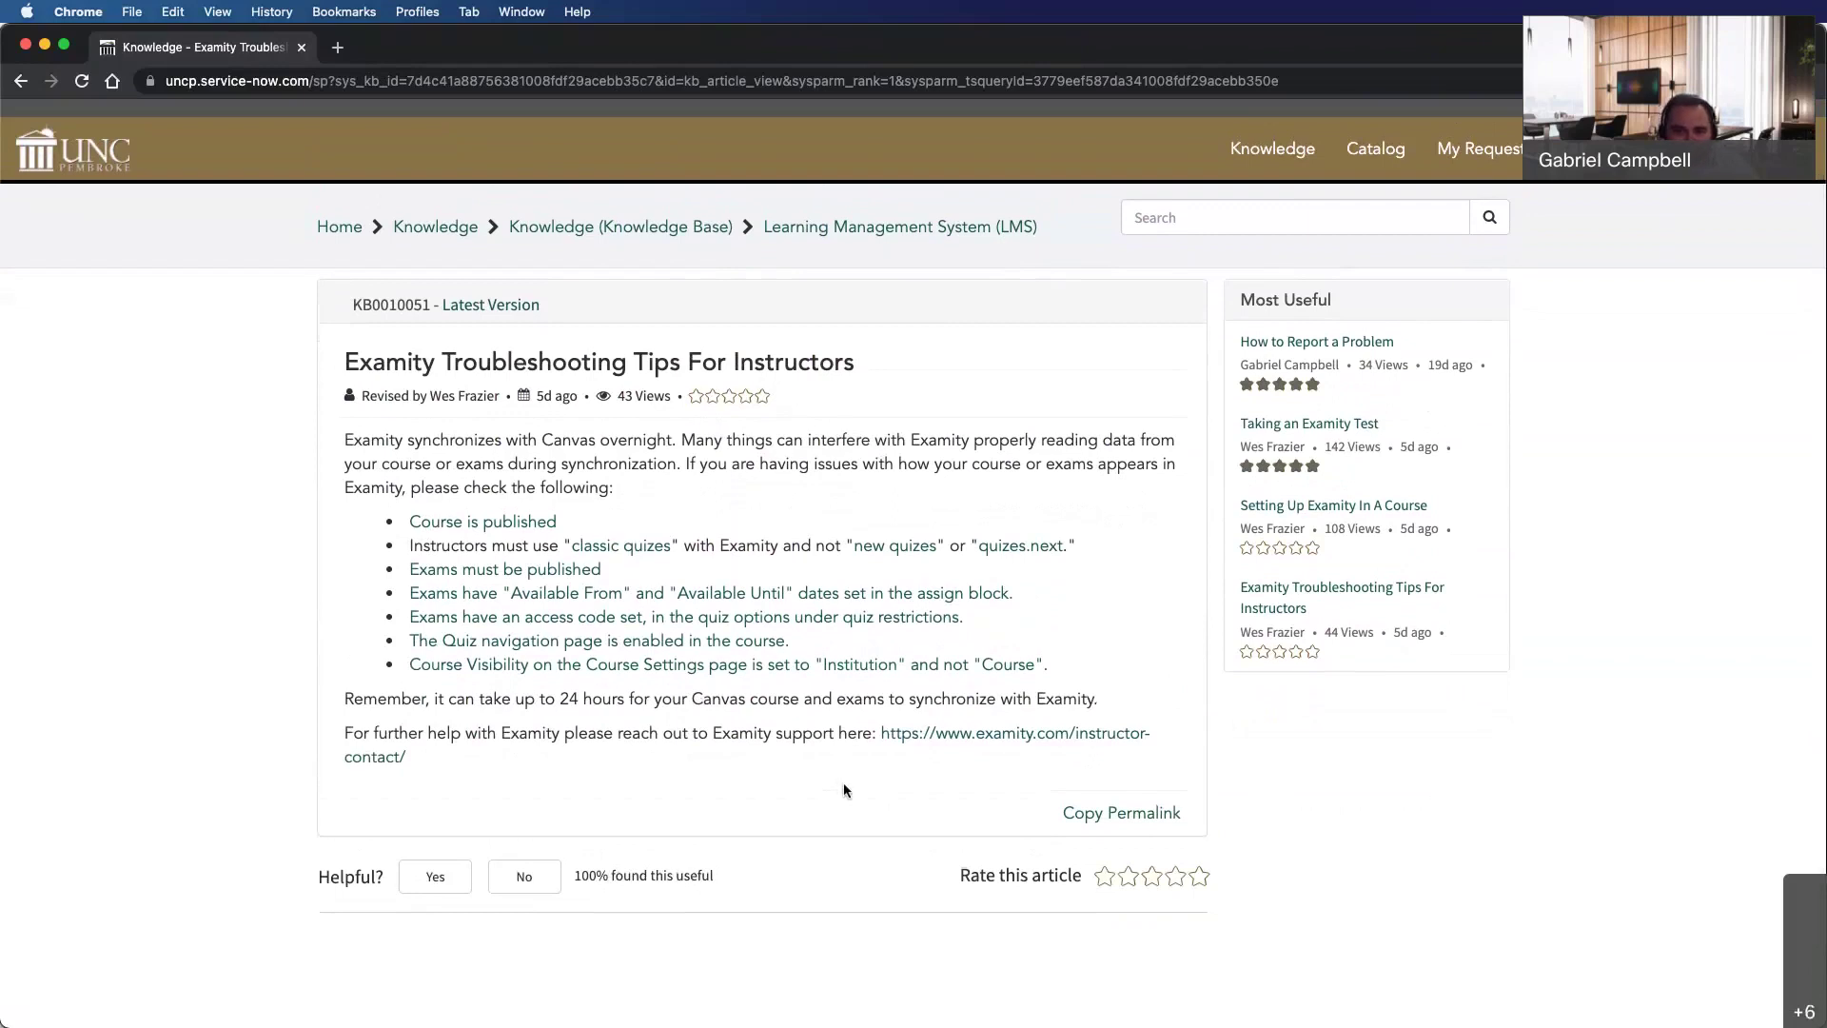
# Copy the Examity article's permalink, check it in a new browser tab and close that tab.
pyautogui.click(1103, 814)
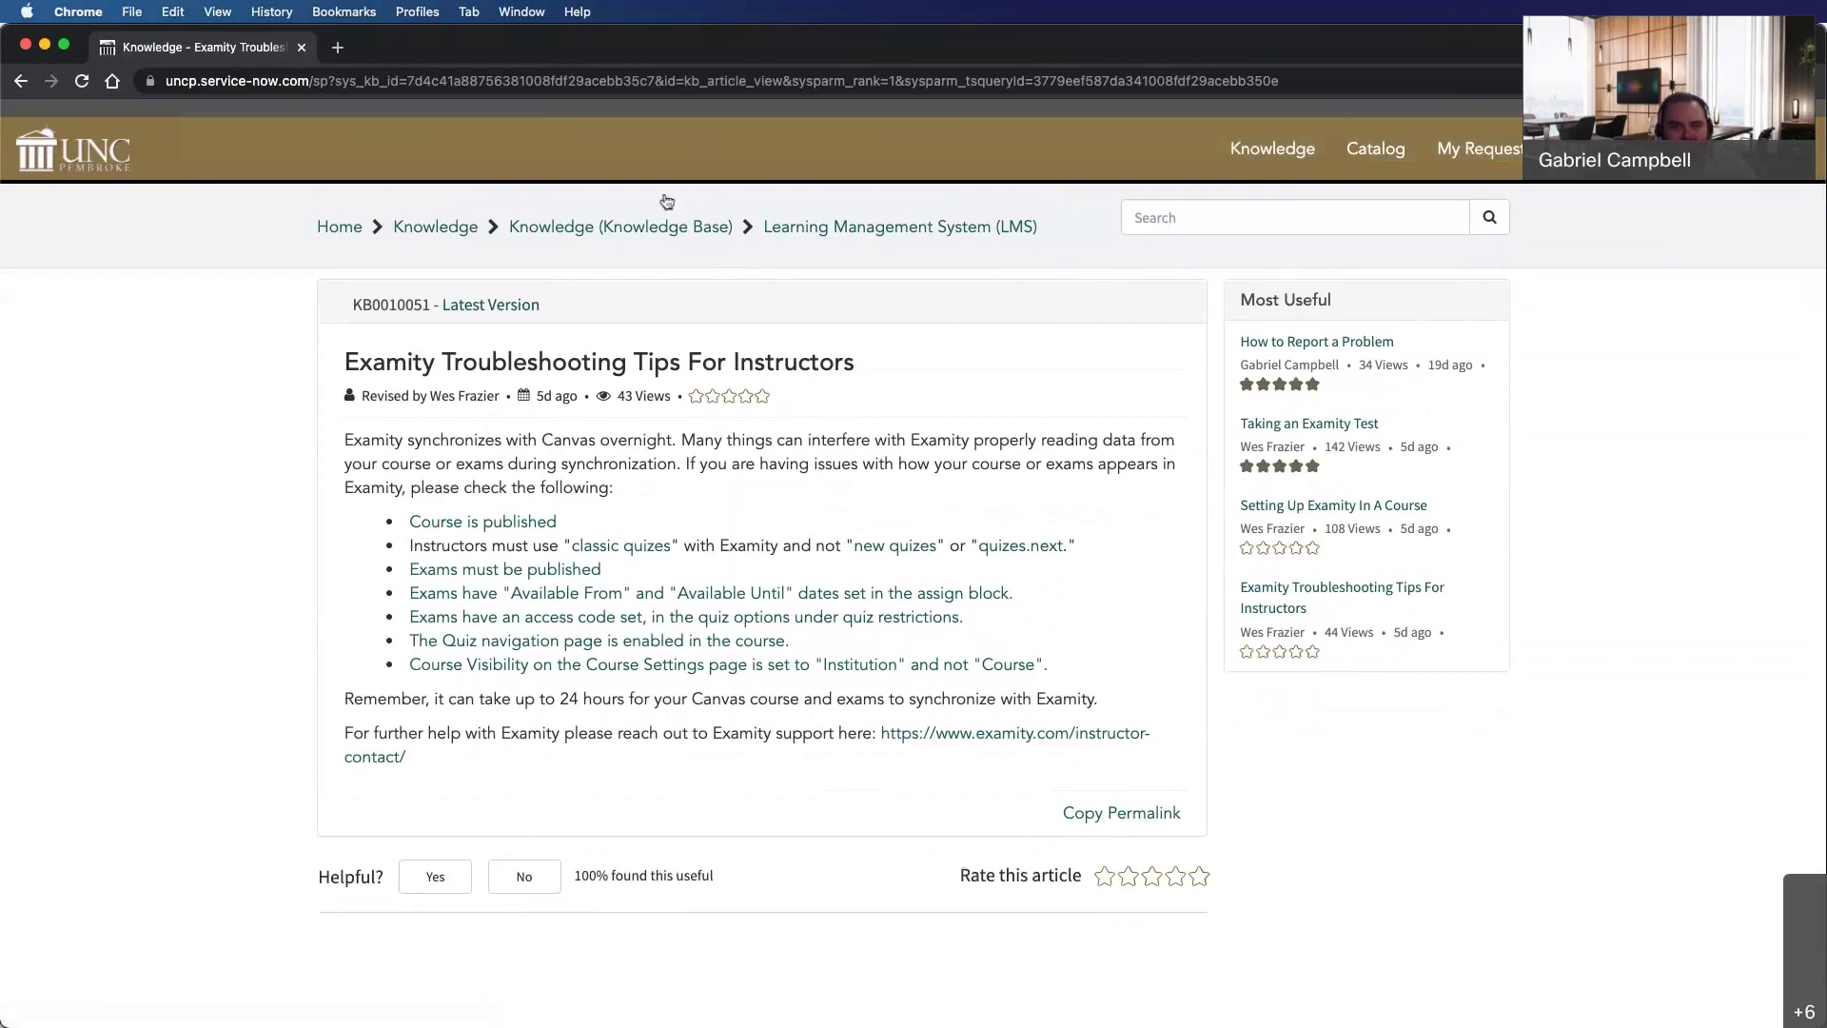
pyautogui.click(333, 48)
pyautogui.write('https://uncp.service-now.com/sp?id=kb_article_view&sysparm_article=KB0010051')
pyautogui.press('Return')
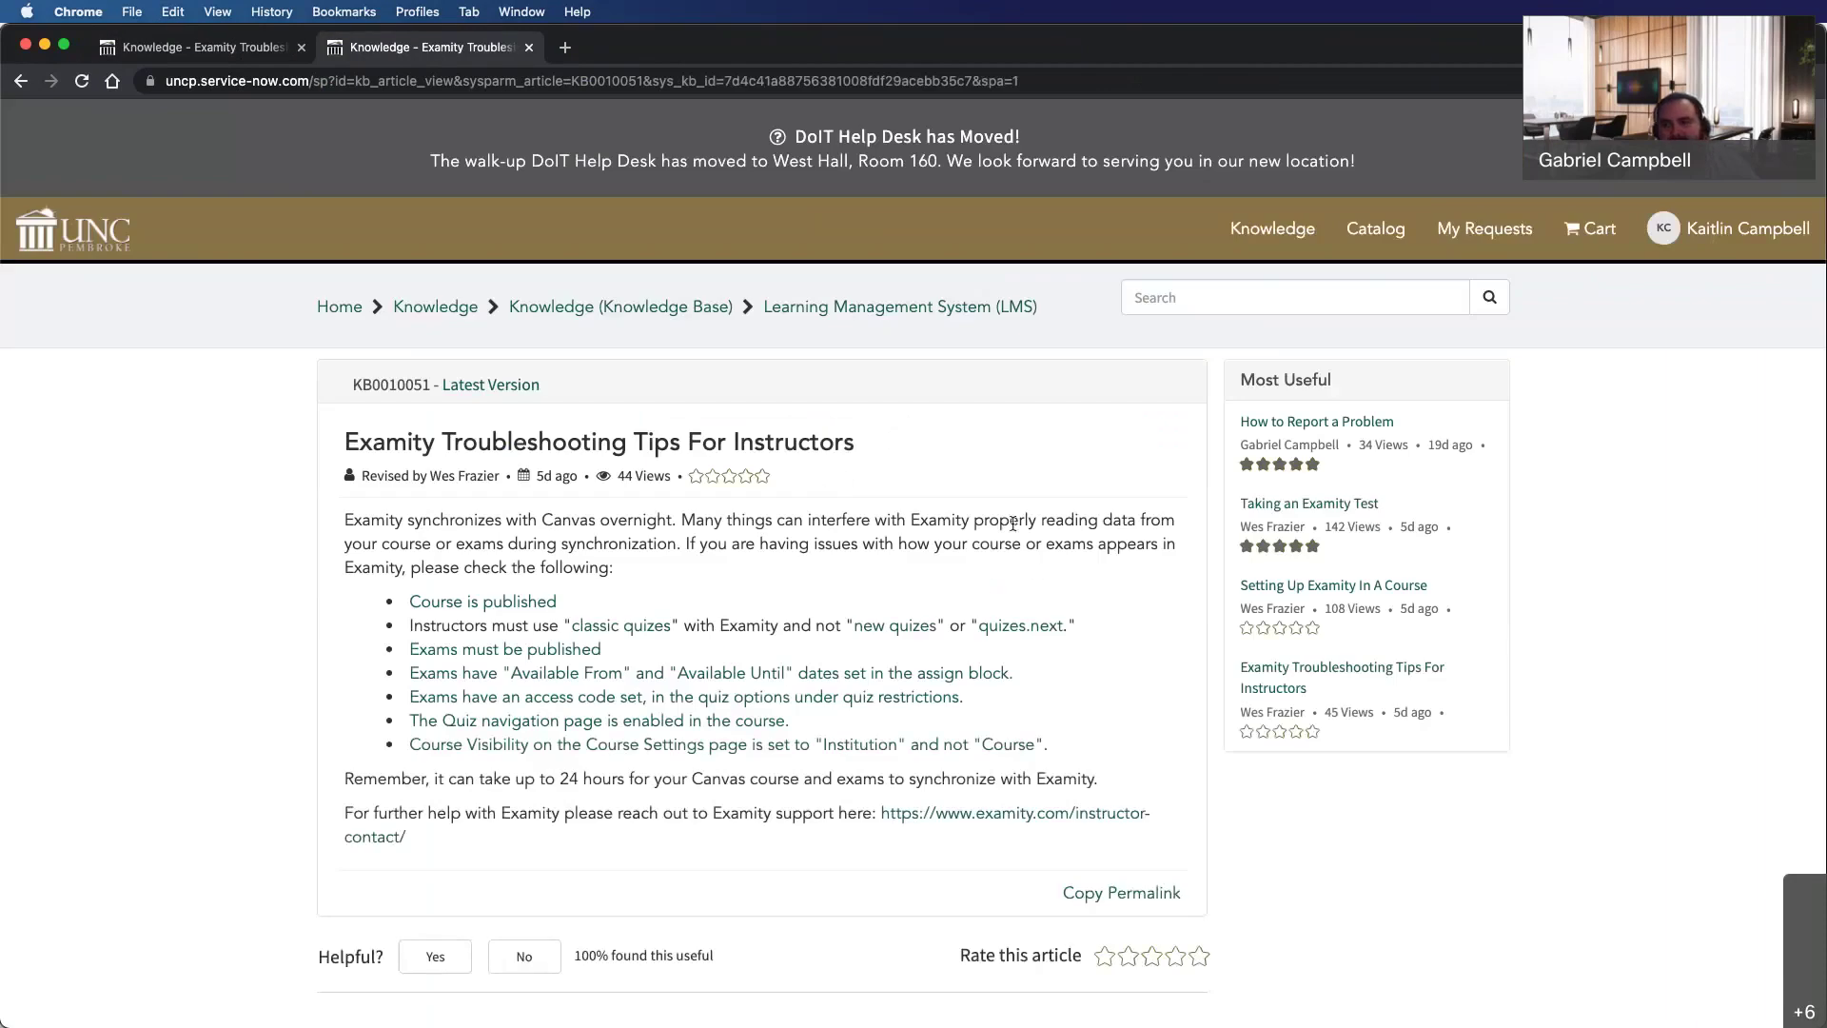
pyautogui.click(529, 49)
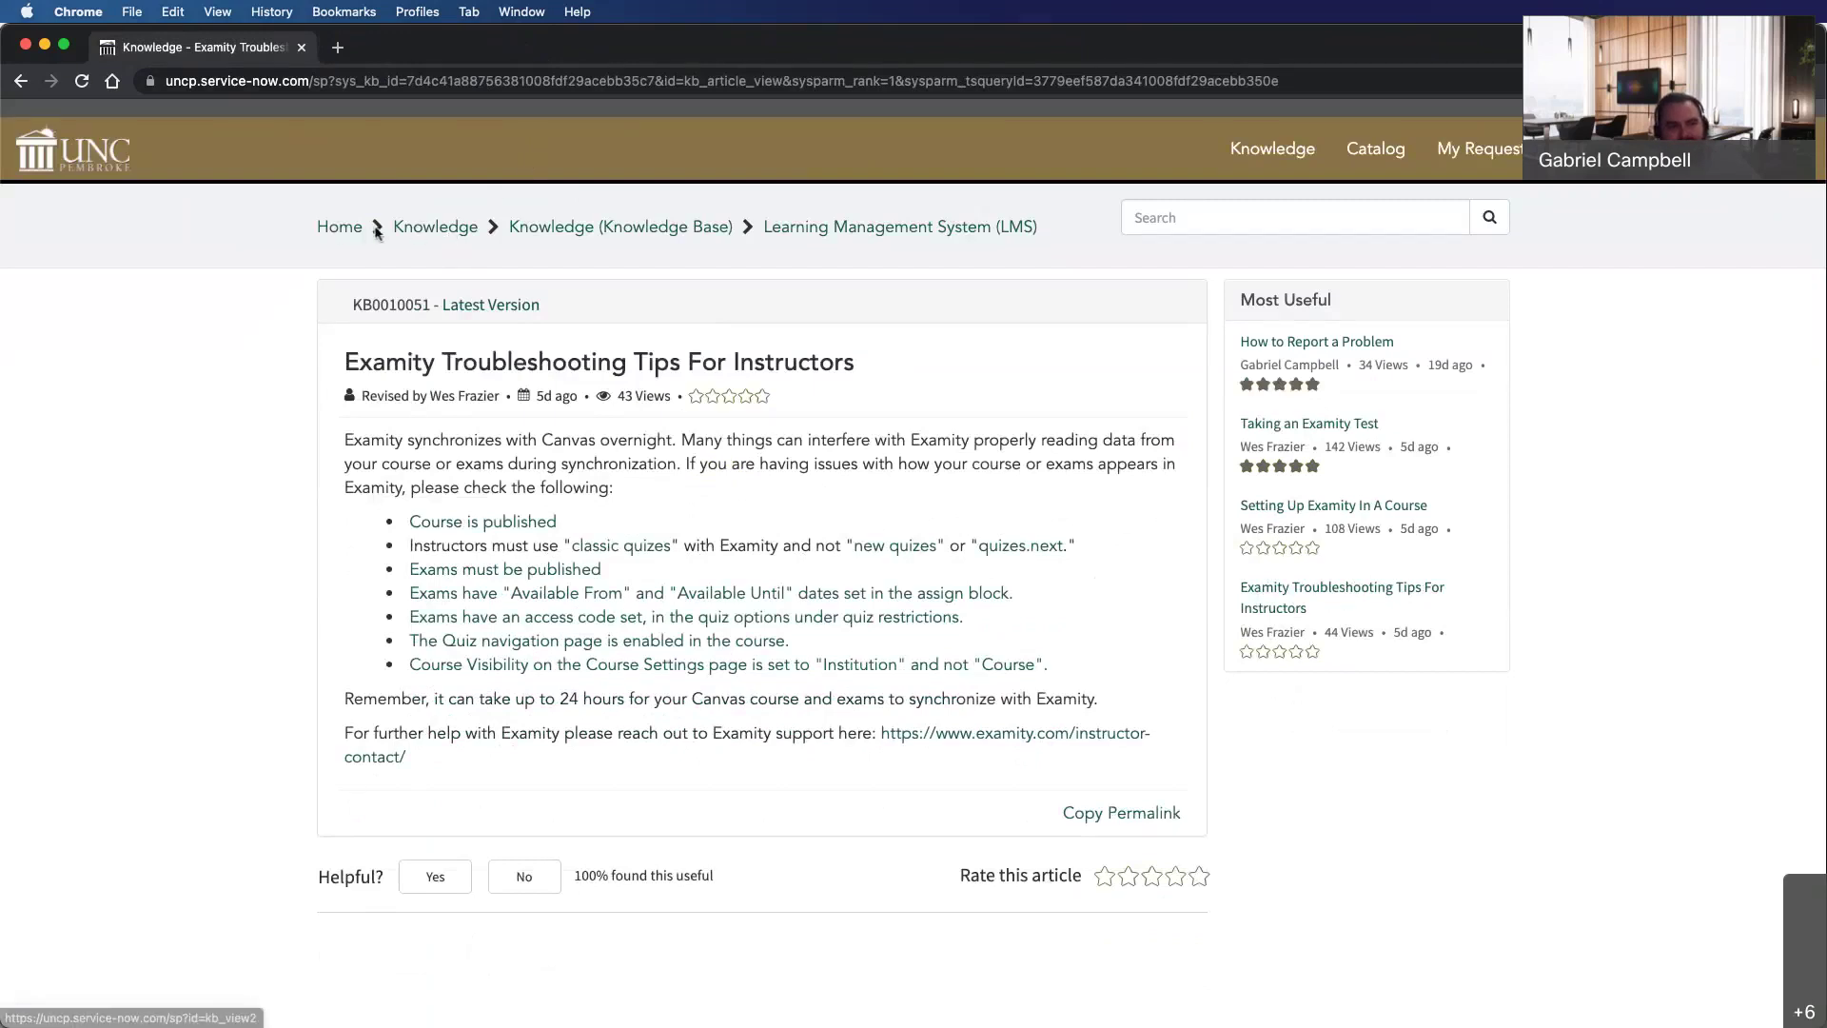
# Leave the Examity article for the portal home page and open the Get Help form for reporting a problem.
pyautogui.click(571, 230)
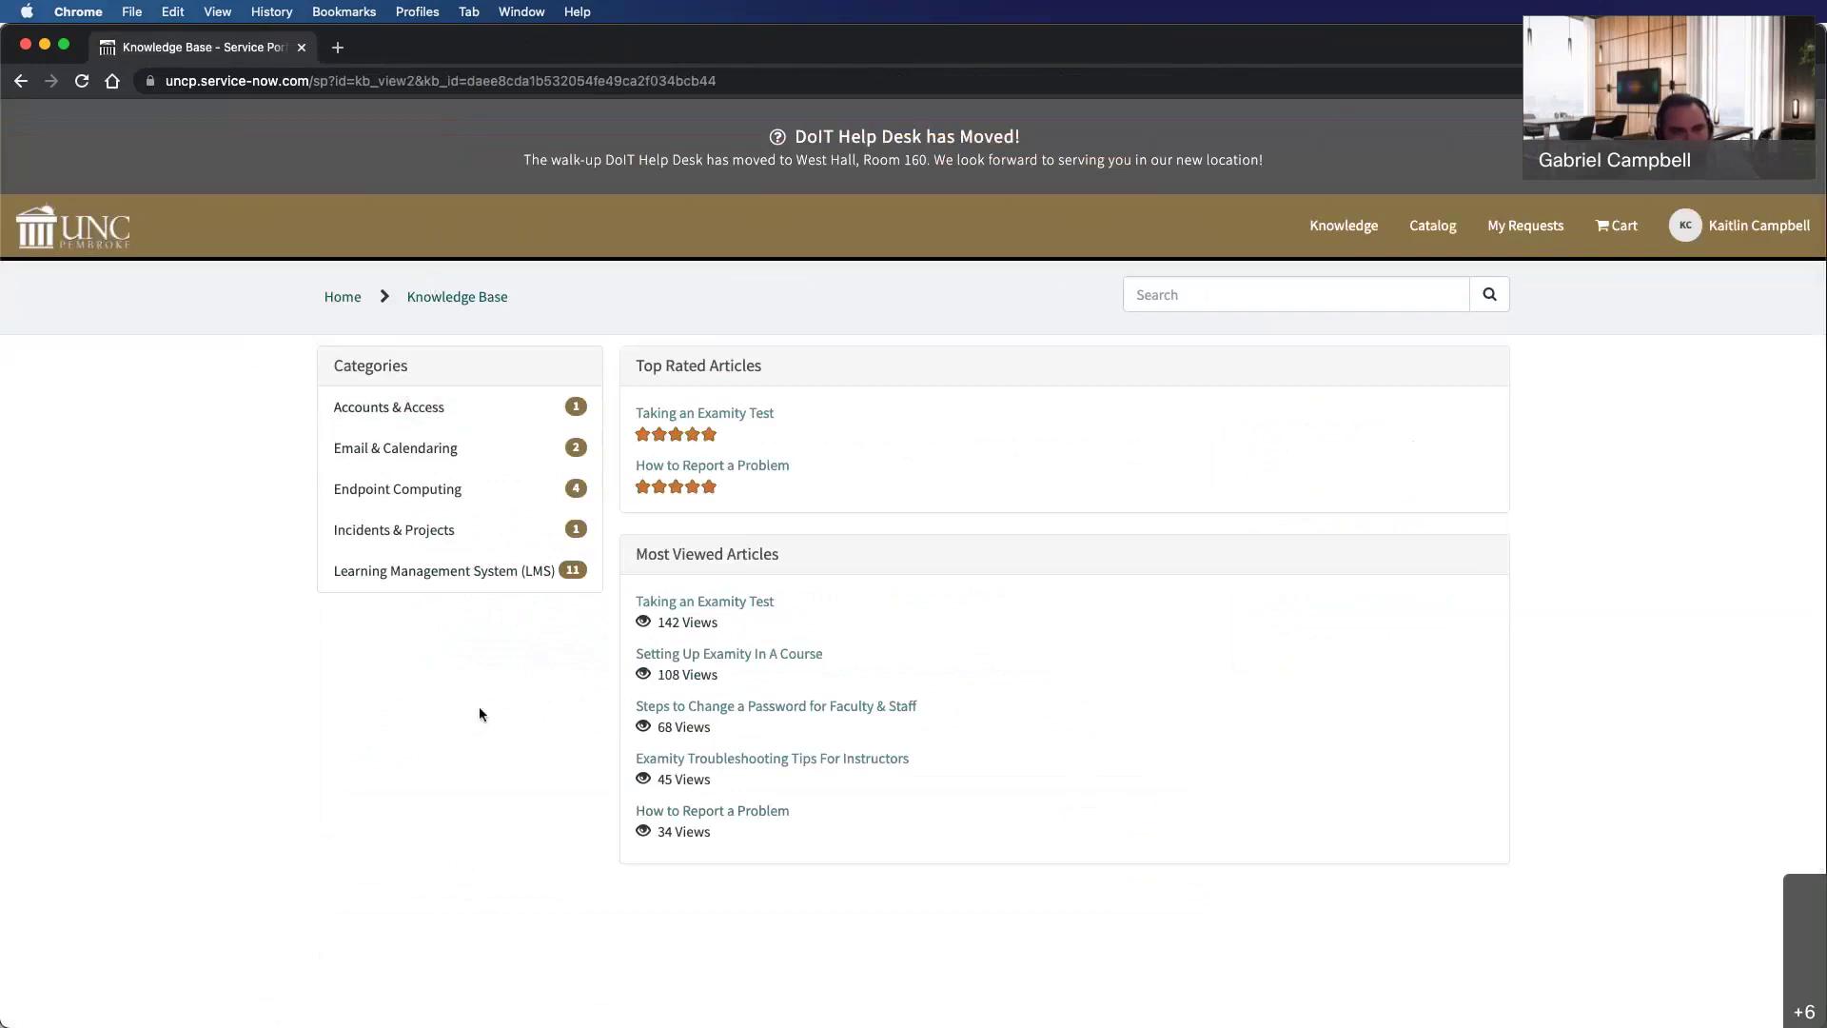
pyautogui.click(353, 301)
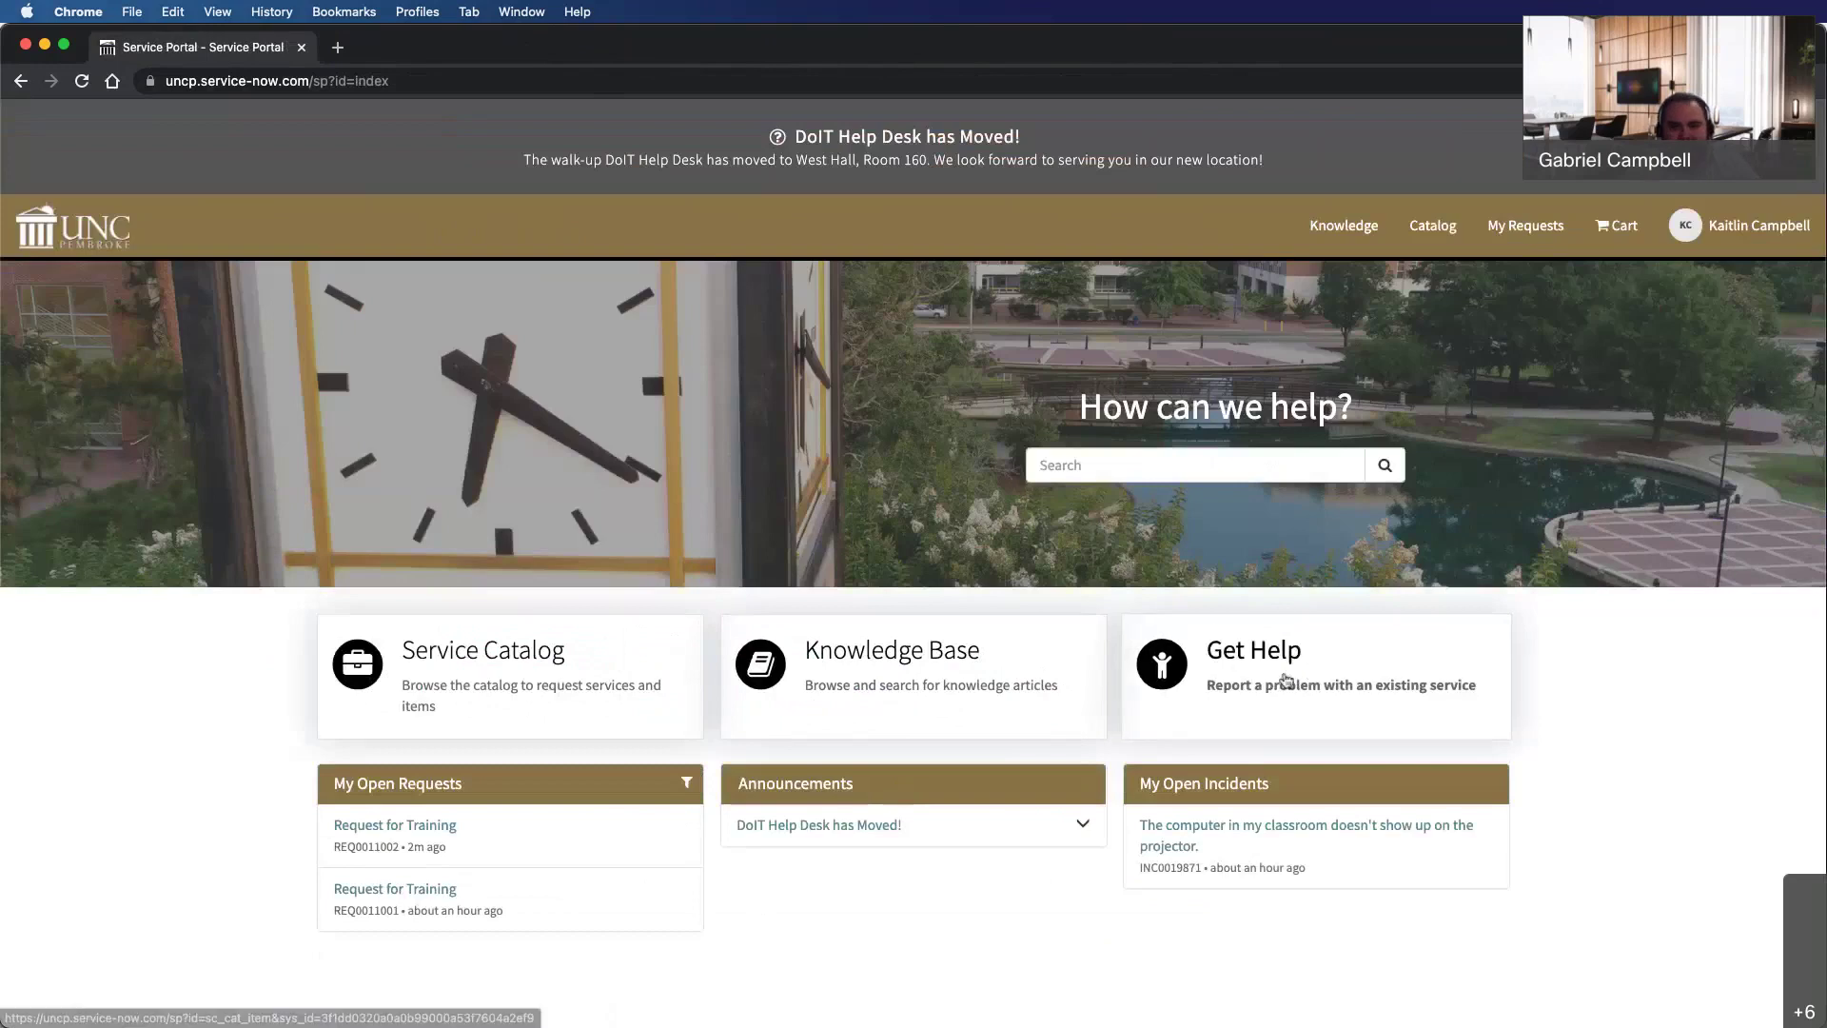
pyautogui.click(1390, 668)
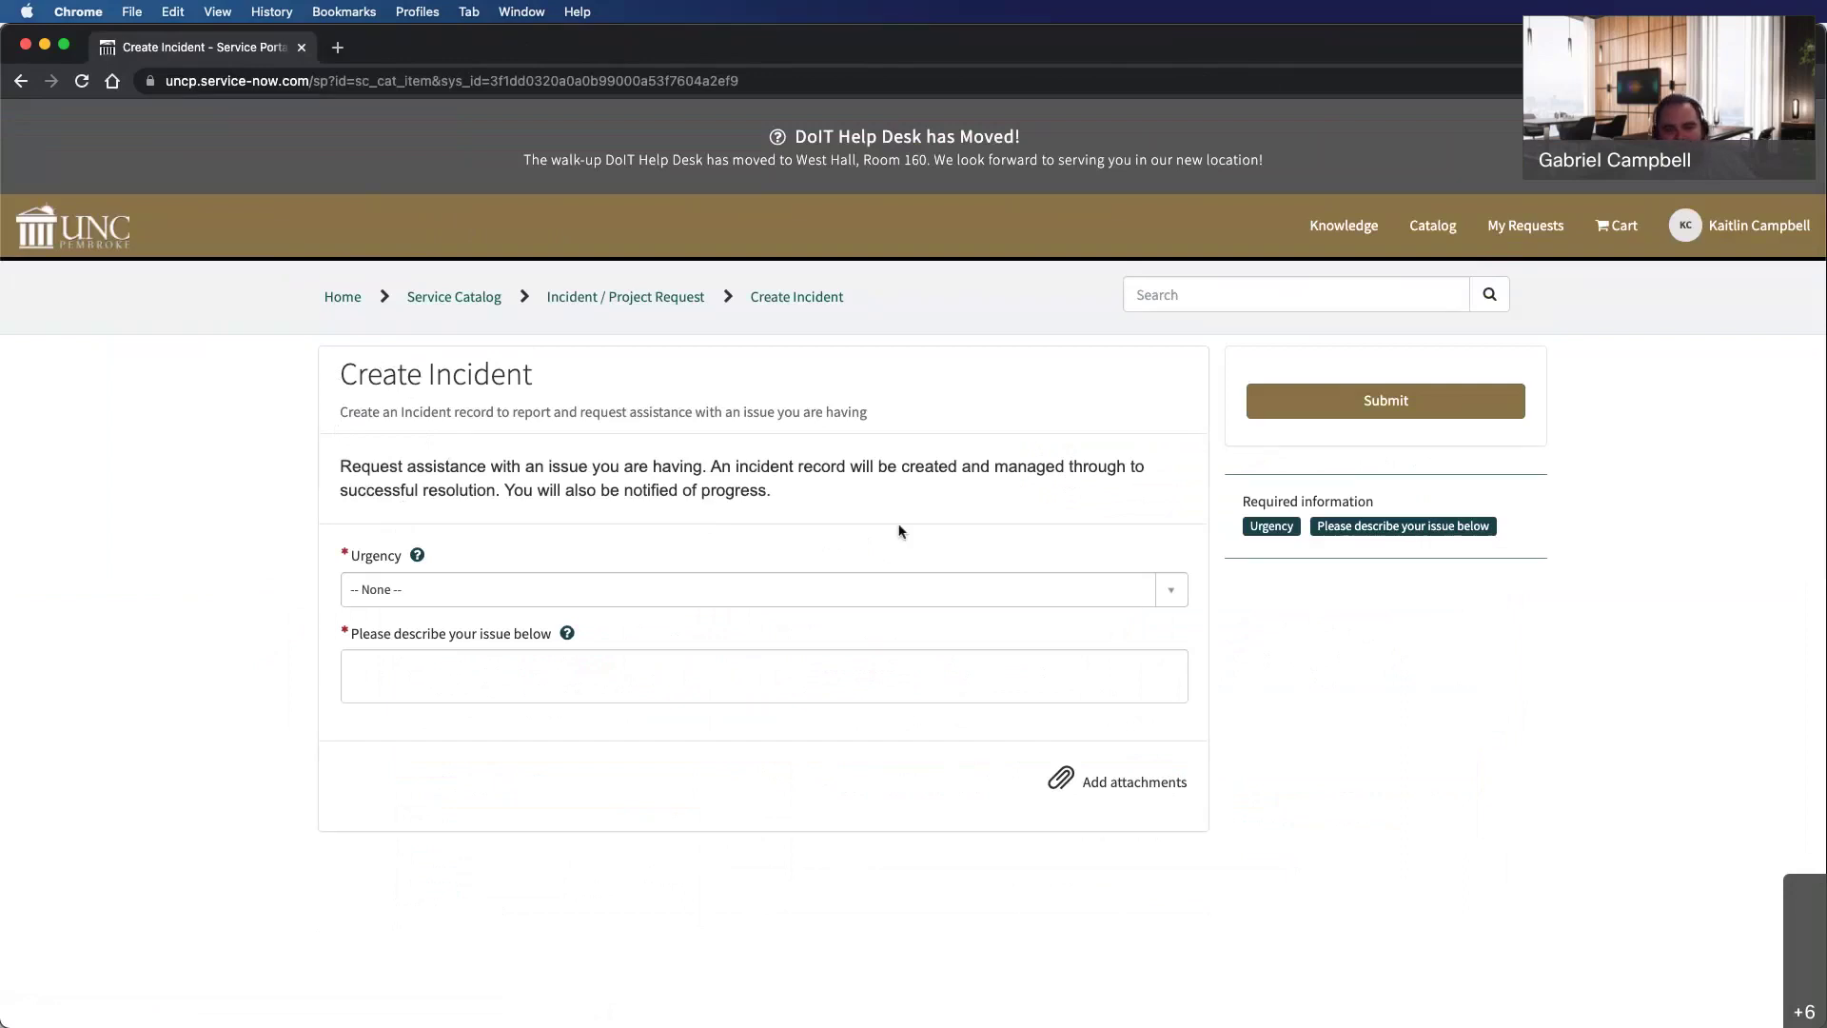
# Set the incident's urgency to 3 - Low and enter "I need help with examity" as the issue description.
pyautogui.click(570, 591)
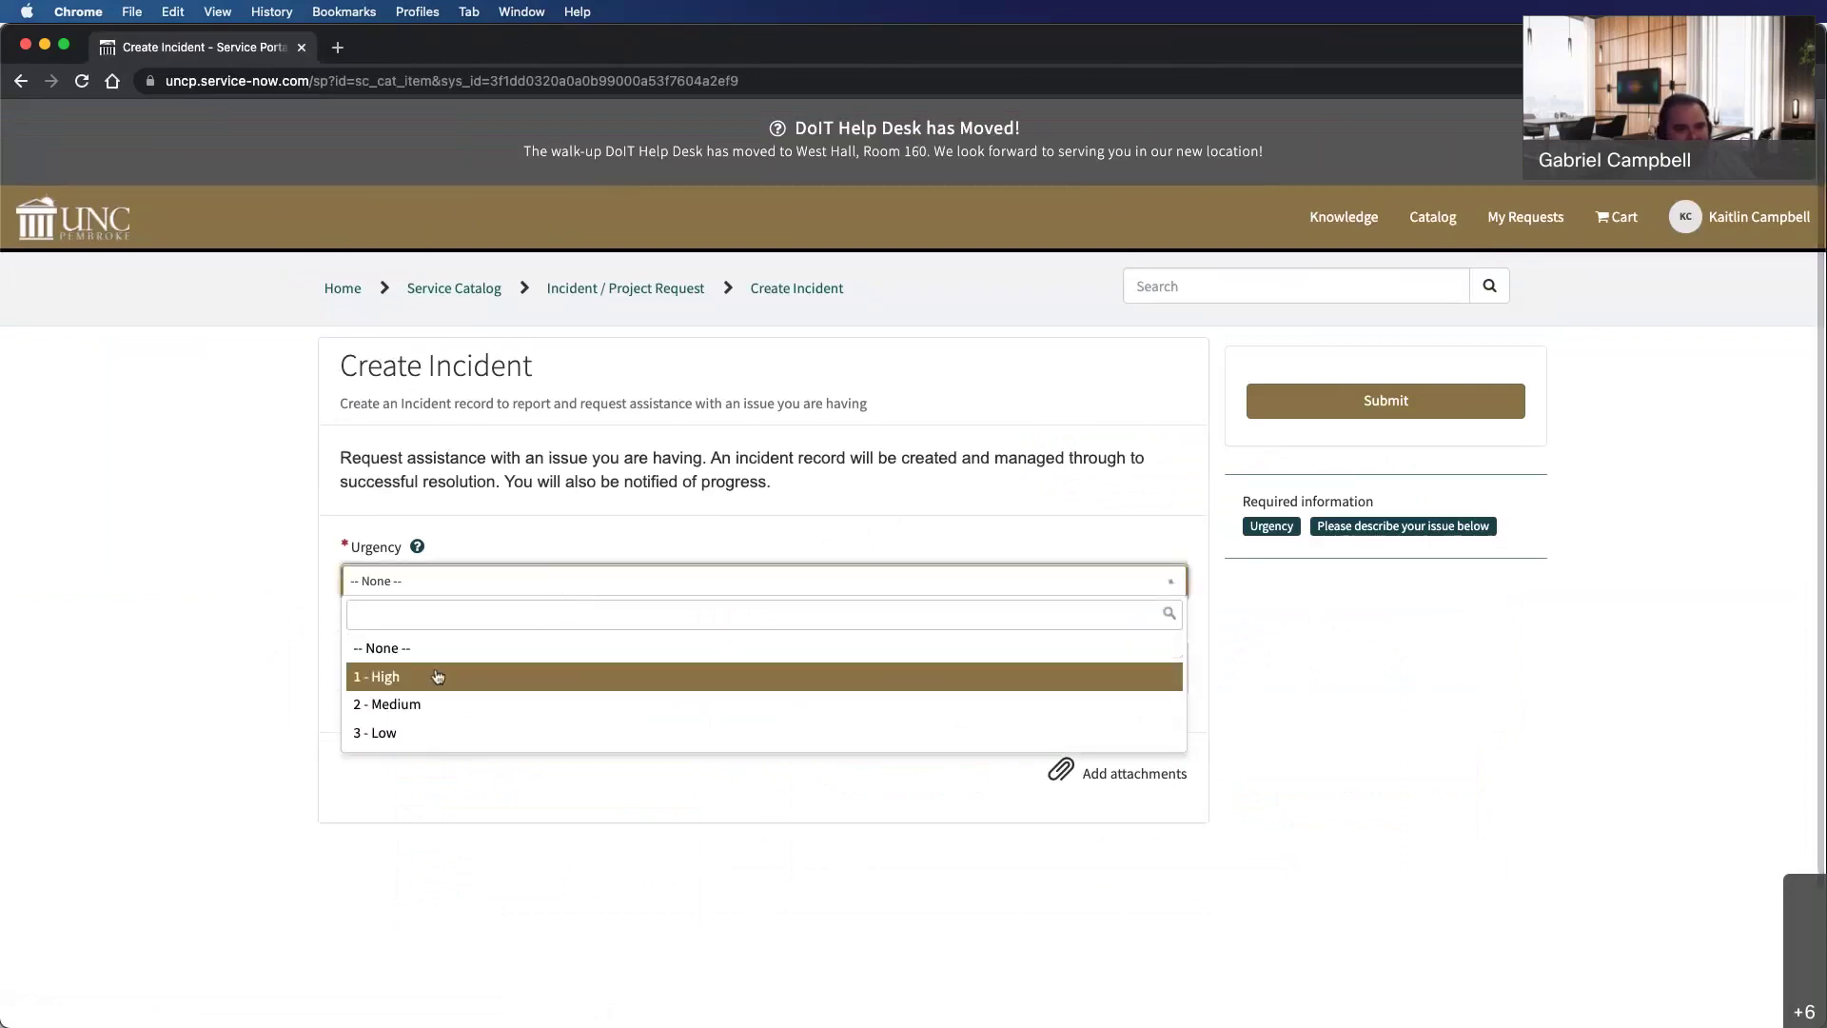
pyautogui.click(393, 734)
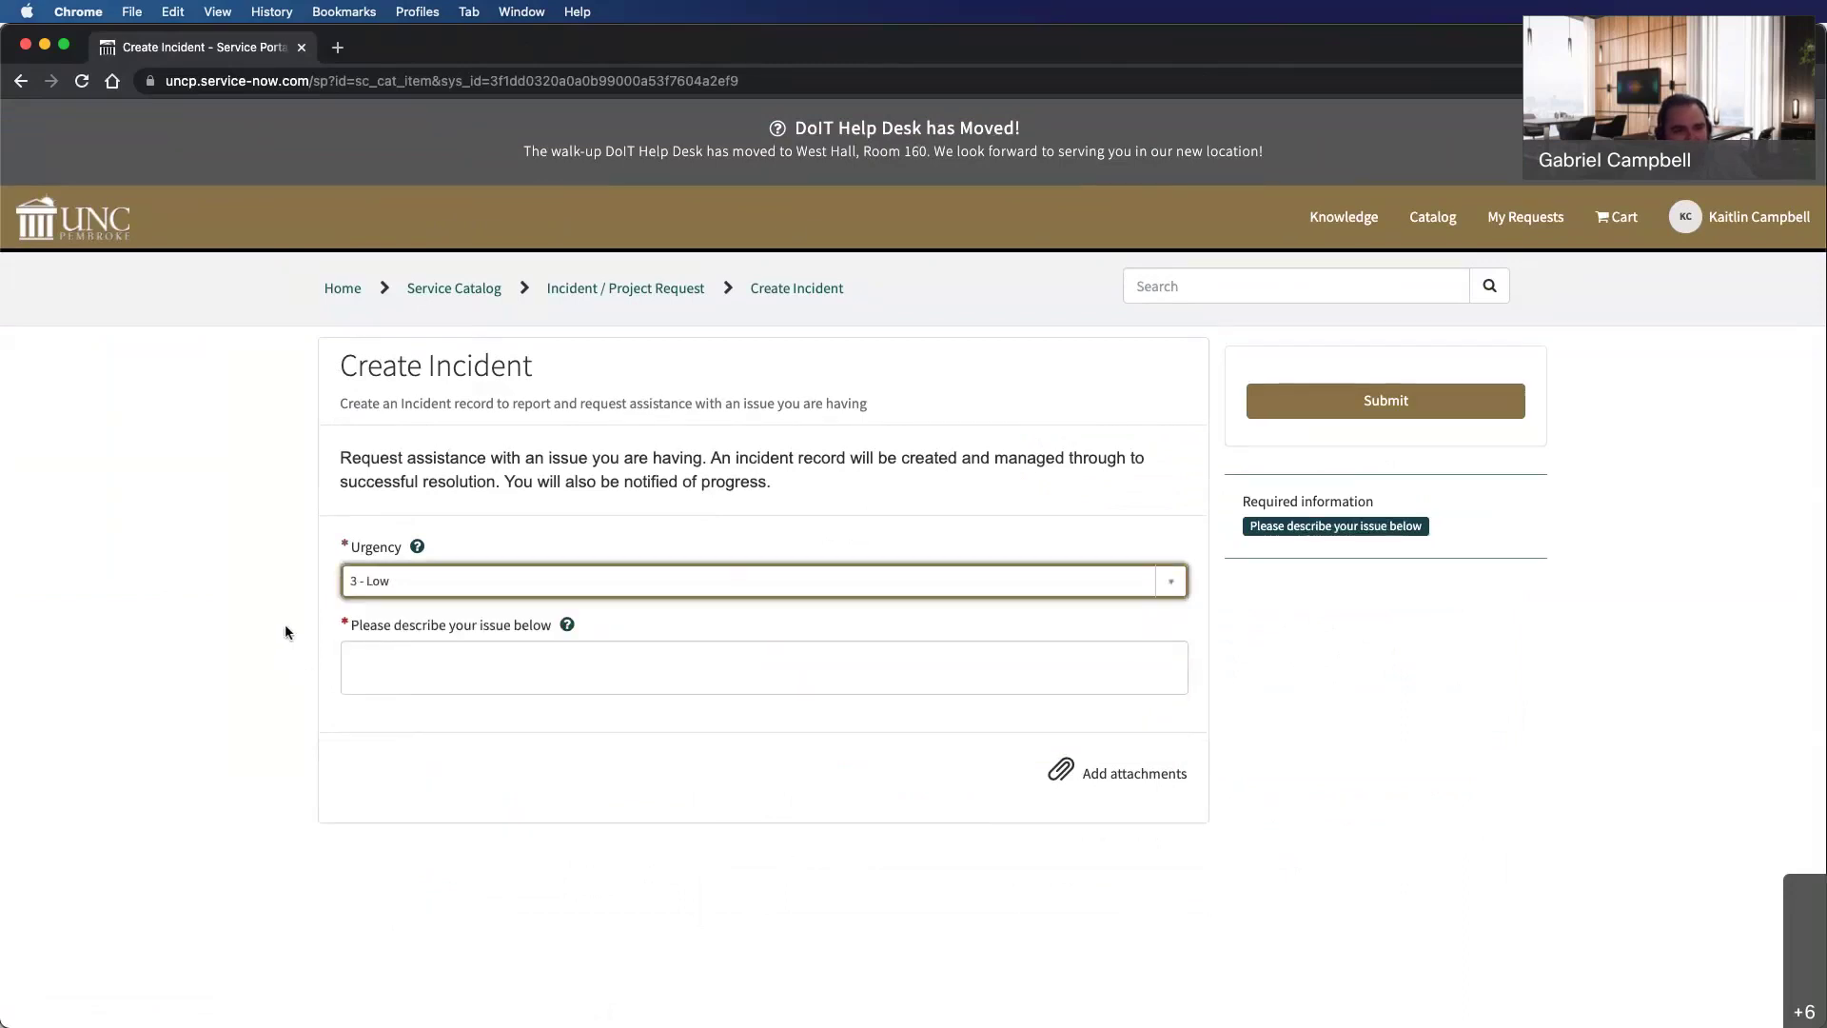
pyautogui.scroll(-2, 284, 624)
pyautogui.click(463, 586)
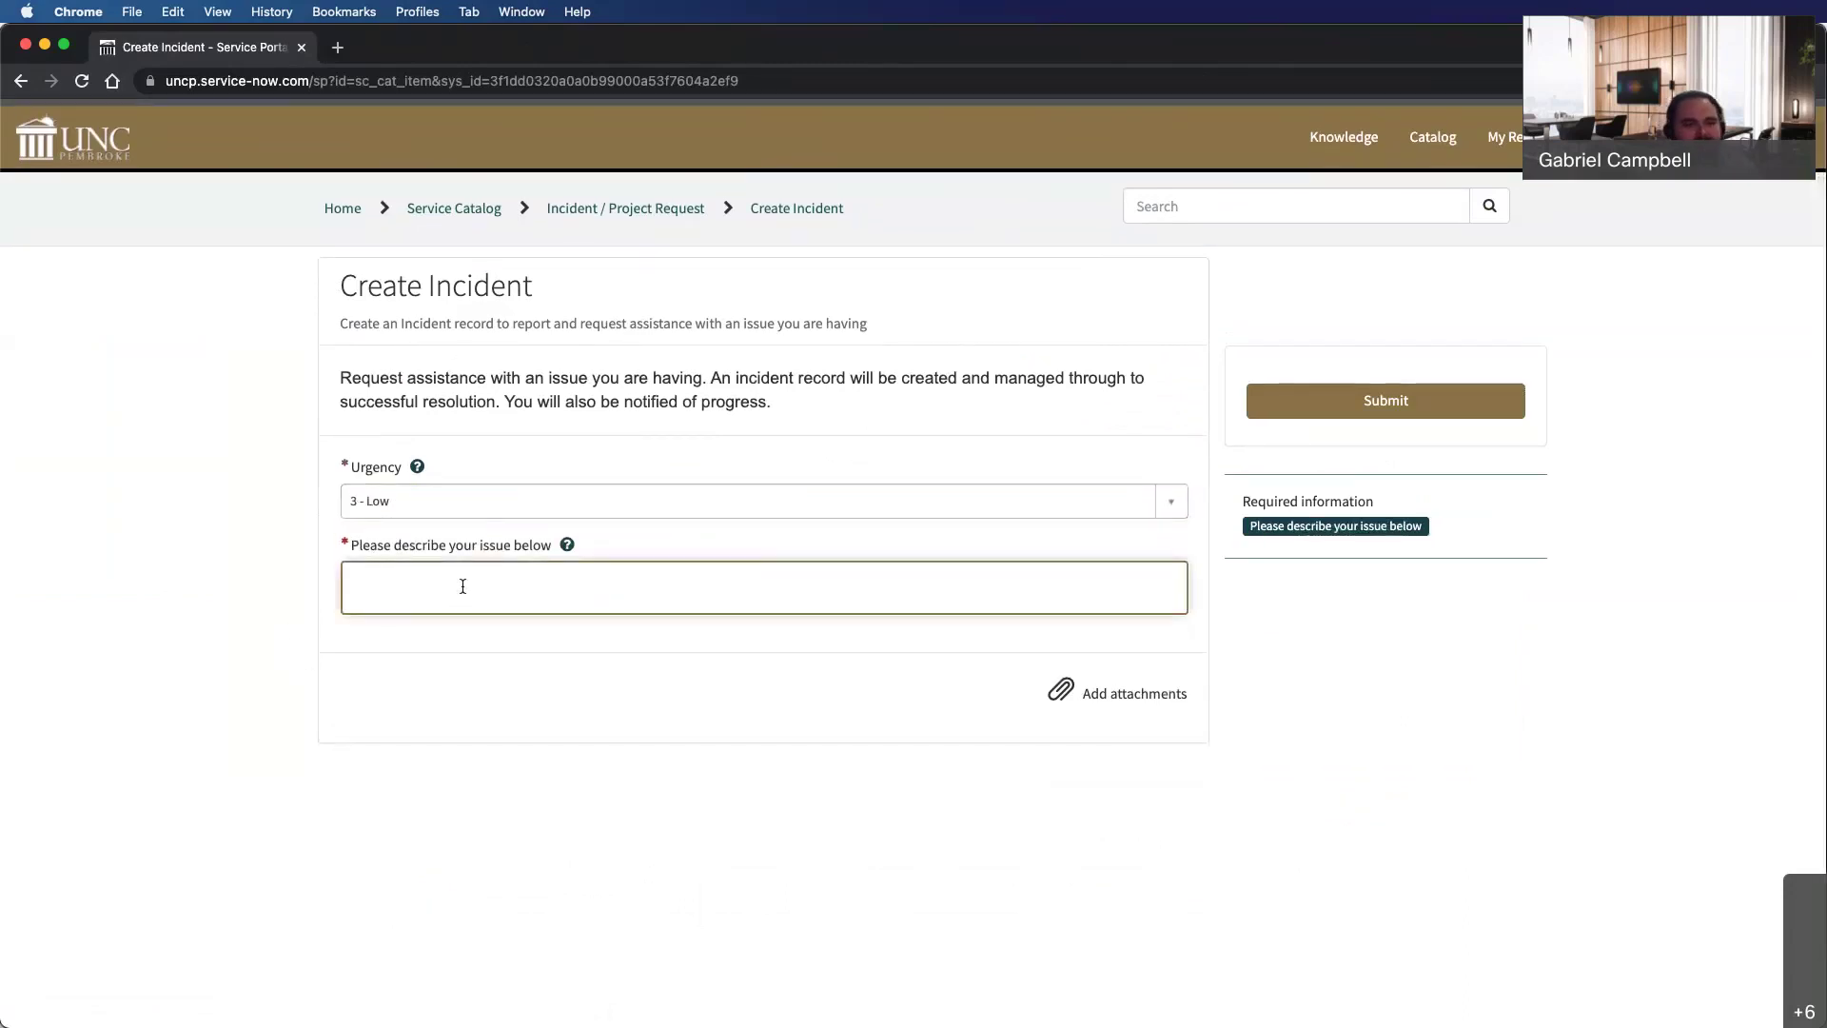
pyautogui.write('I need ')
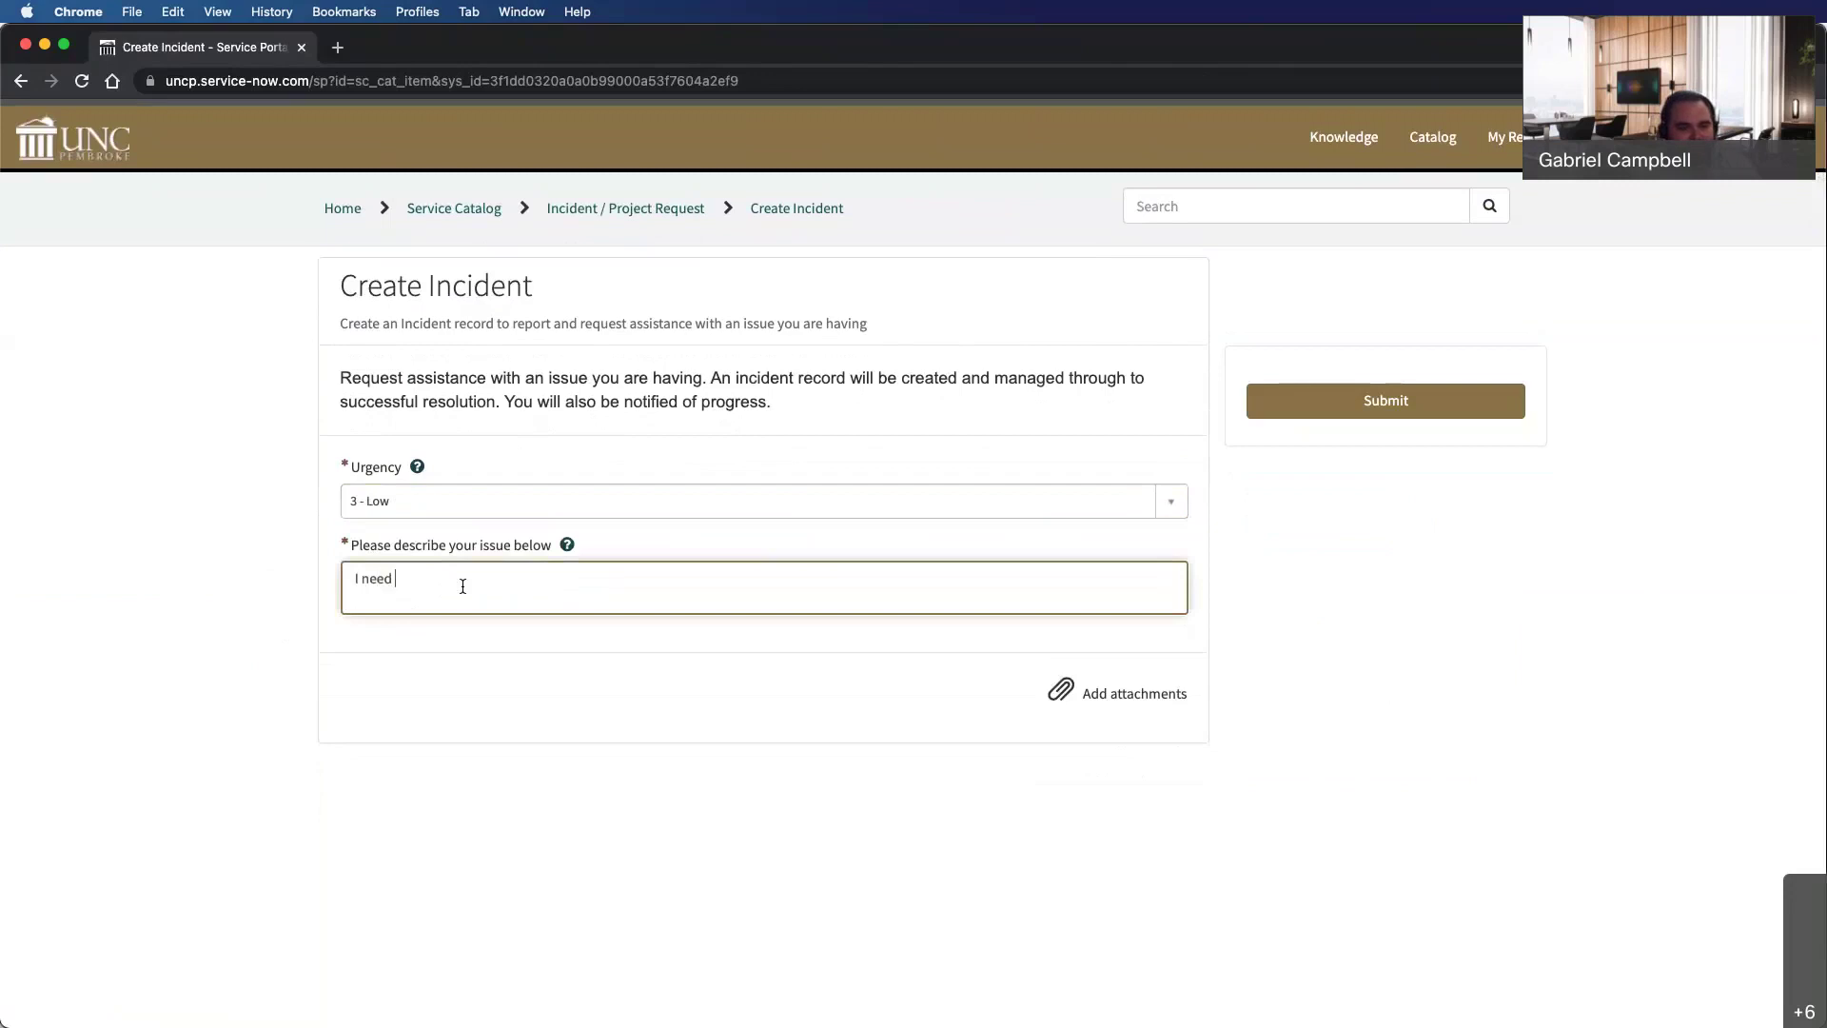
pyautogui.write('help with examity')
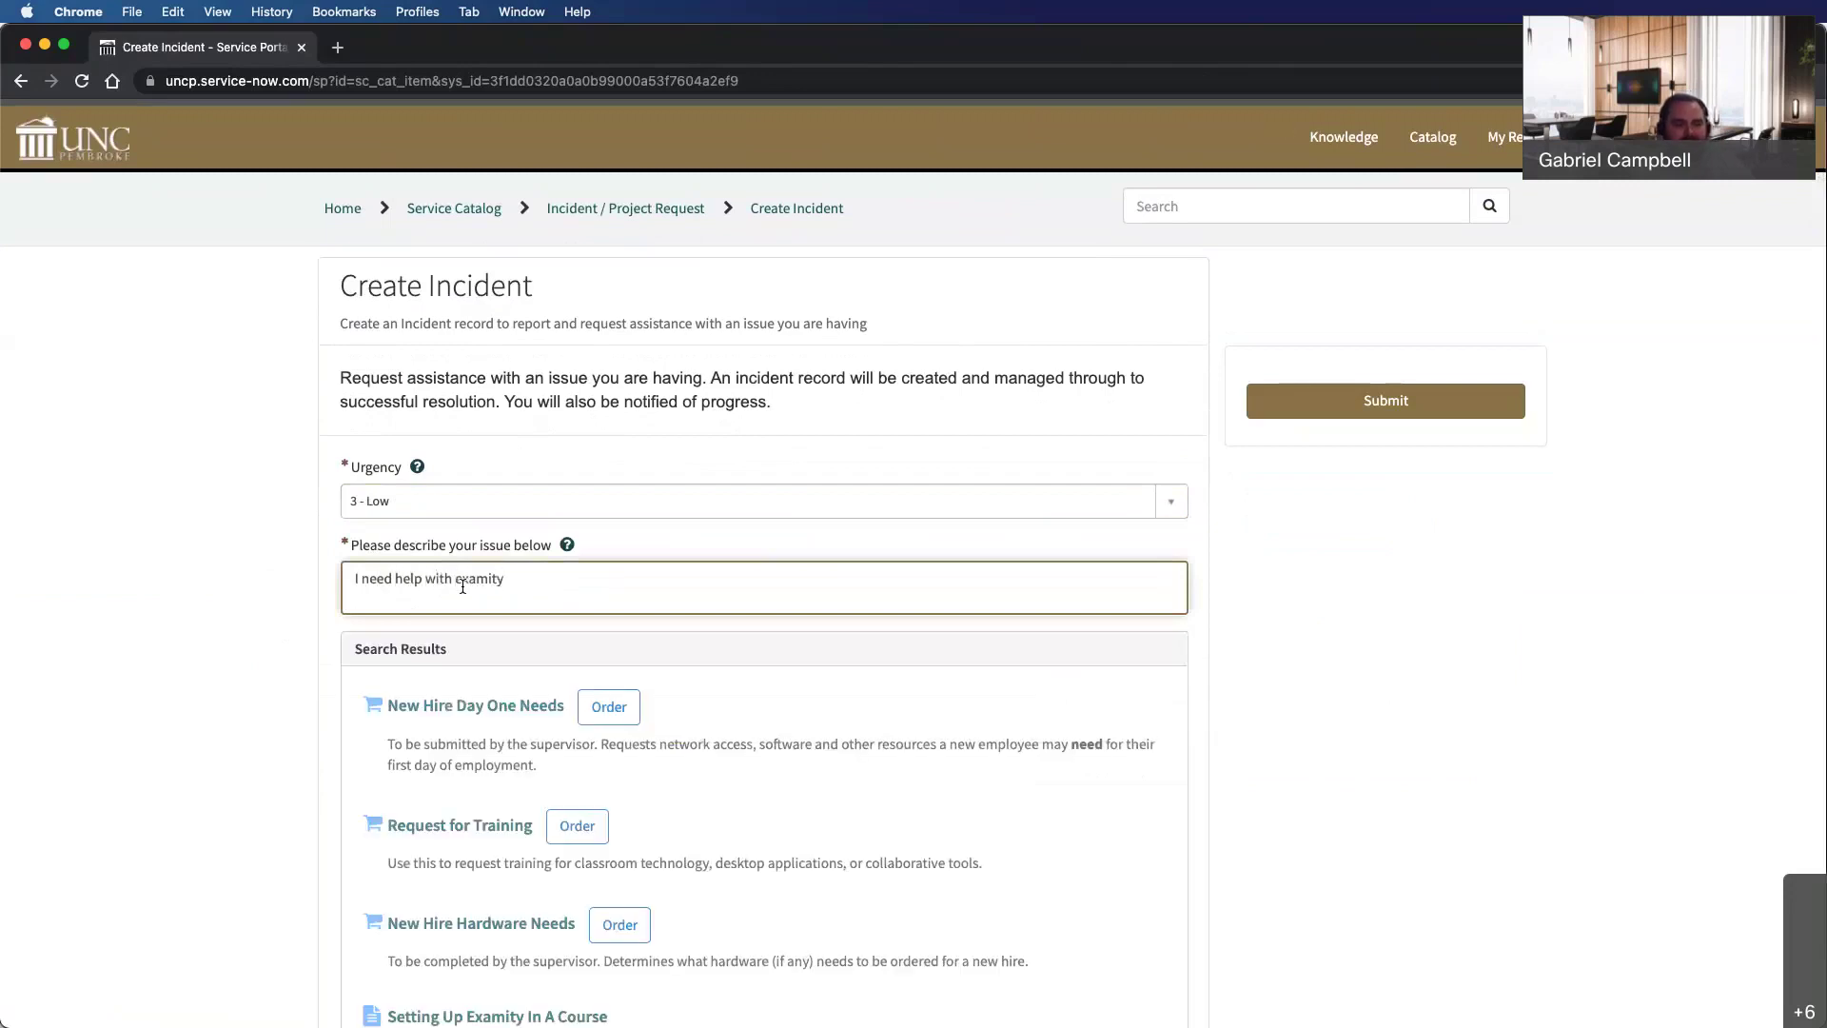
# Look through the catalog items and knowledge articles suggested for the issue description.
pyautogui.scroll(-3, 548, 544)
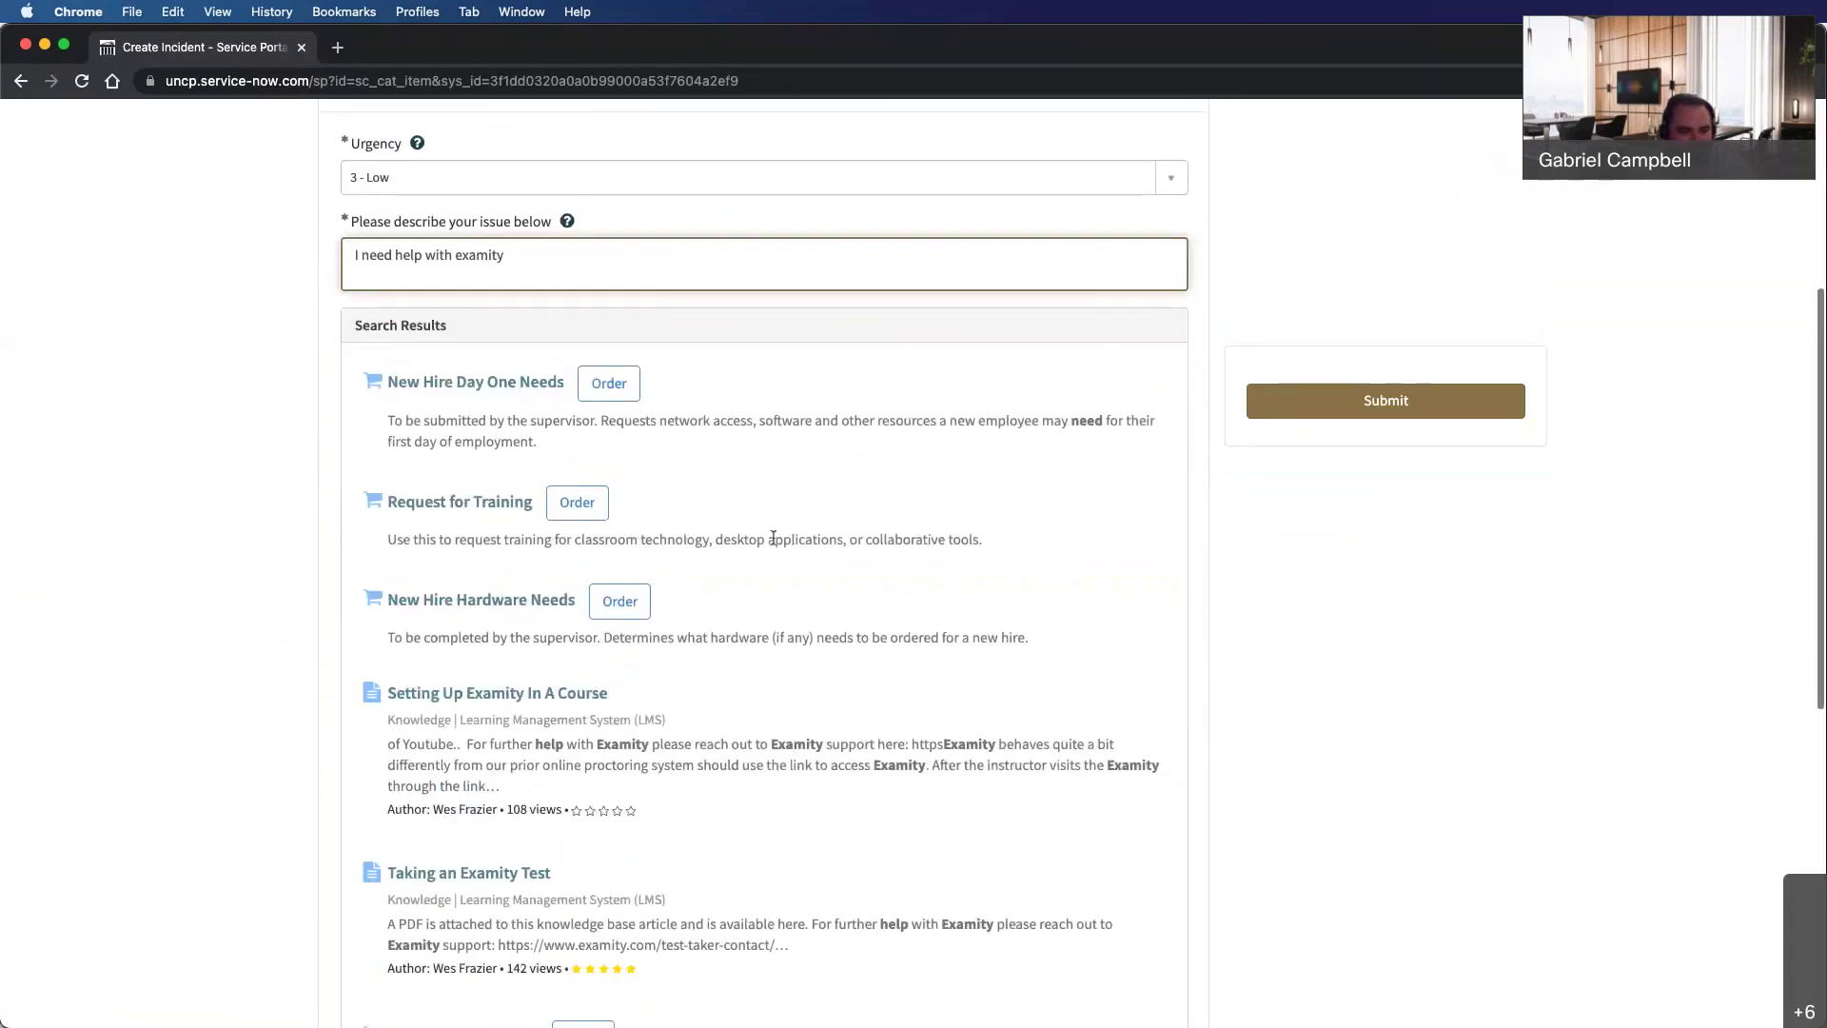
pyautogui.scroll(1, 772, 538)
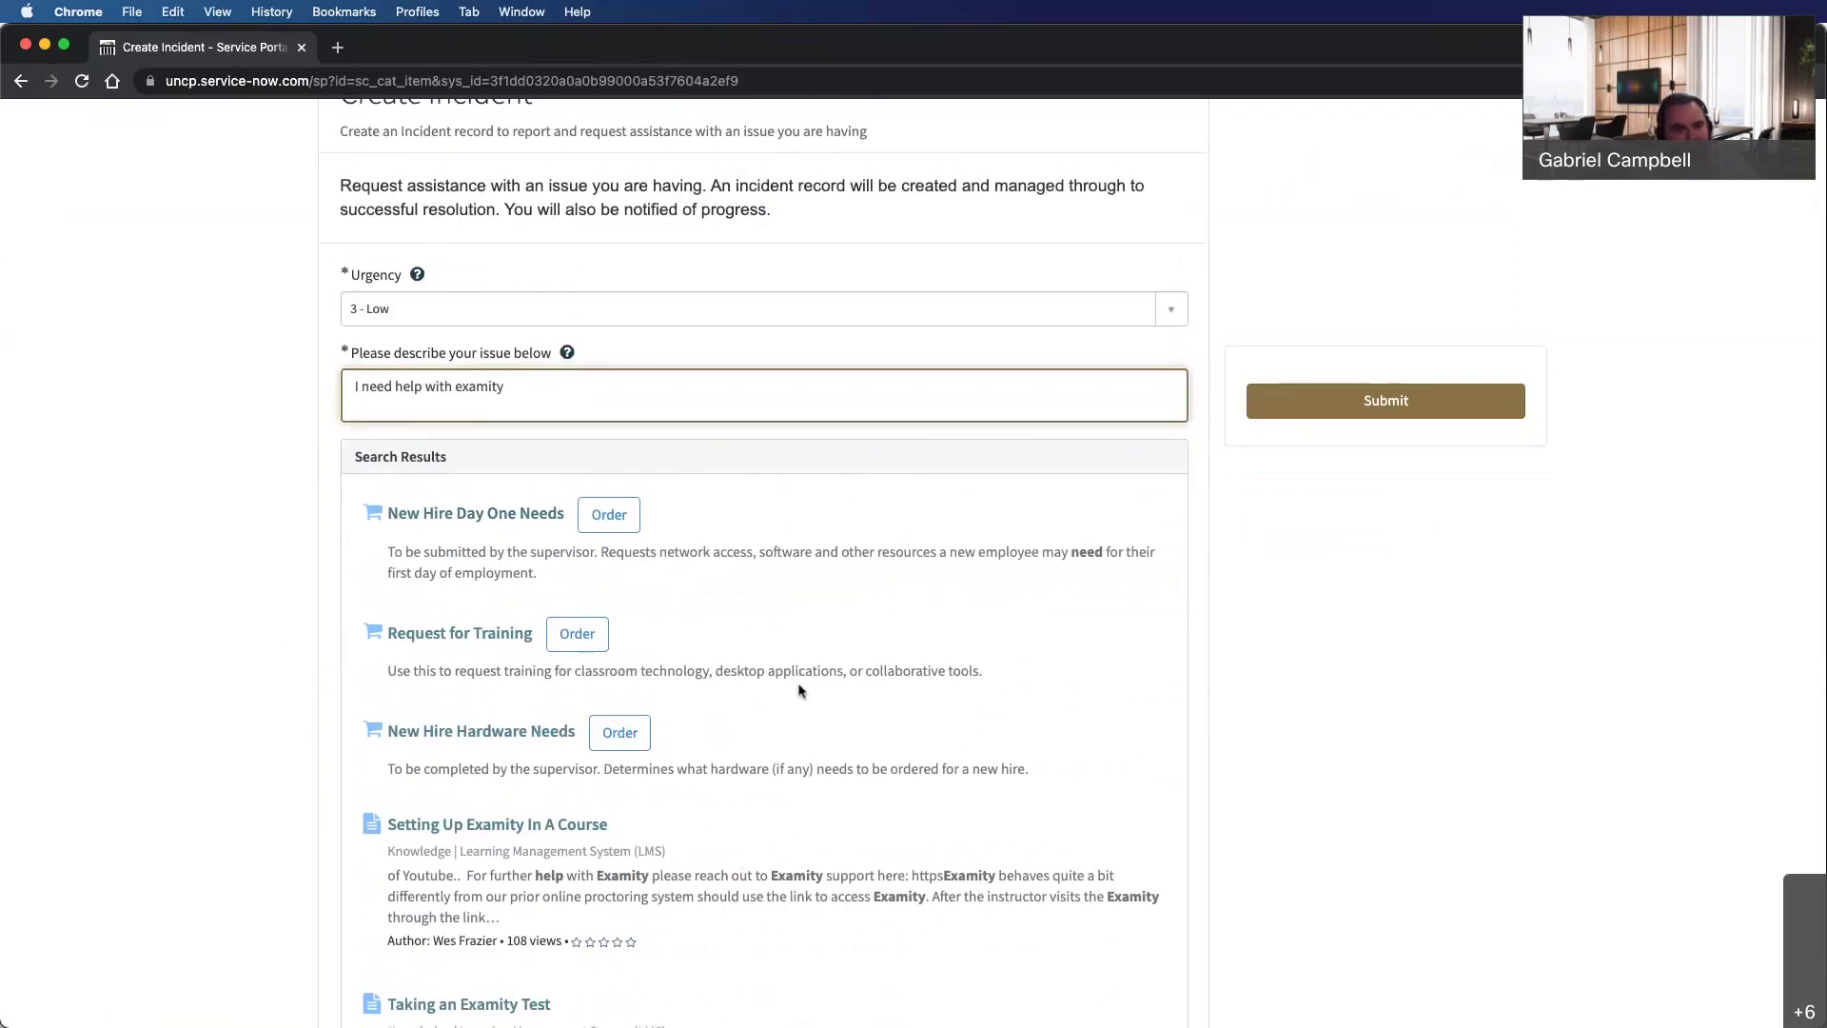
pyautogui.scroll(-2, 801, 677)
pyautogui.scroll(-1, 539, 494)
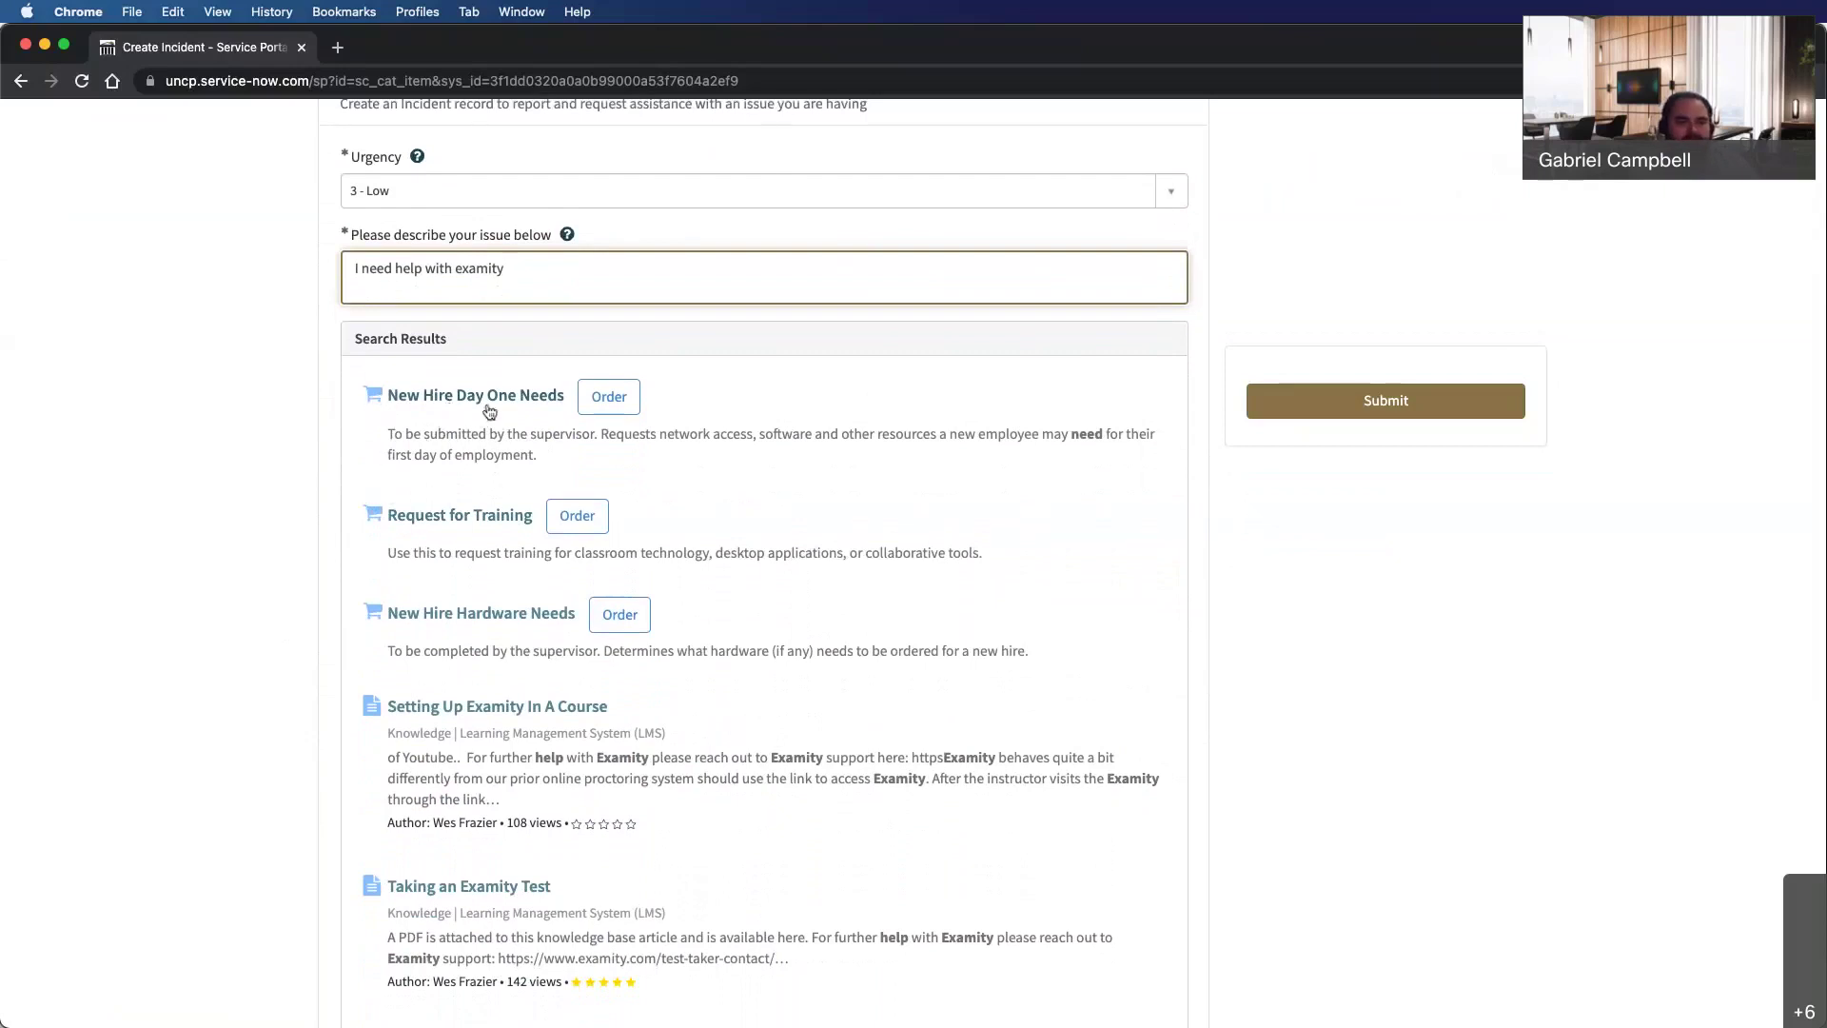
pyautogui.scroll(-3, 501, 426)
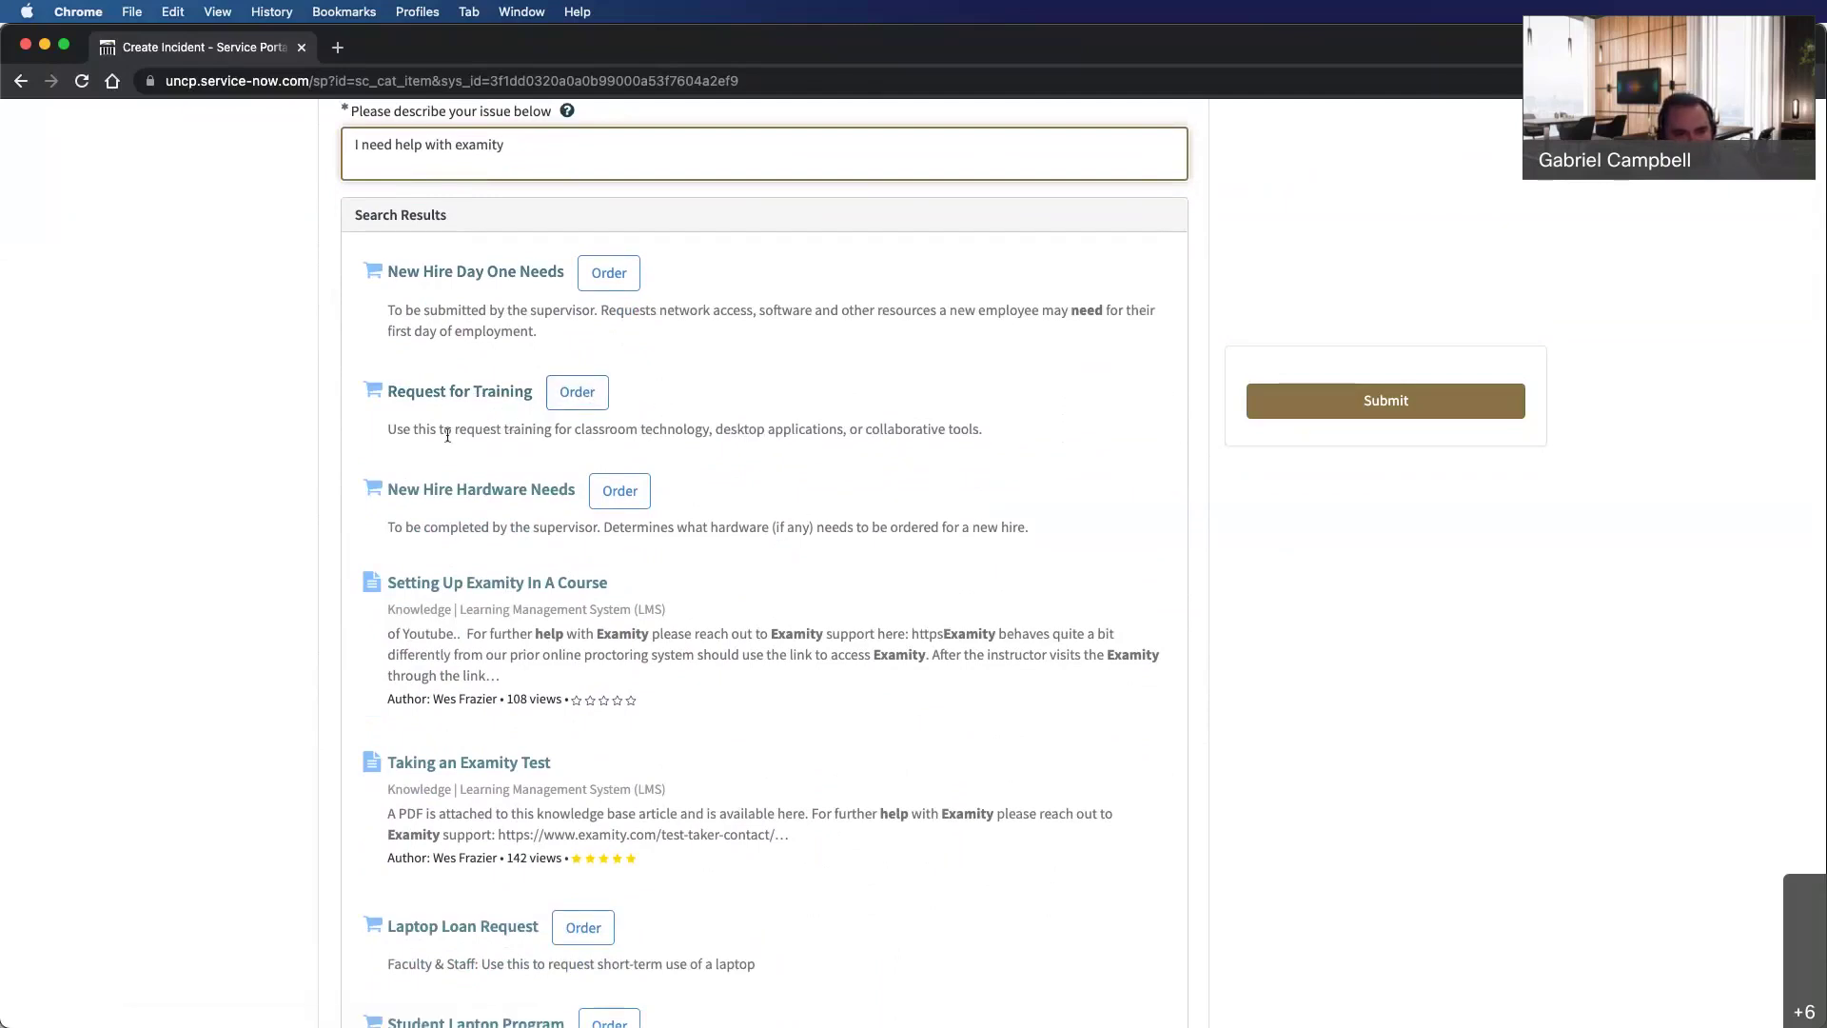
pyautogui.scroll(-1, 438, 439)
pyautogui.scroll(-3, 436, 444)
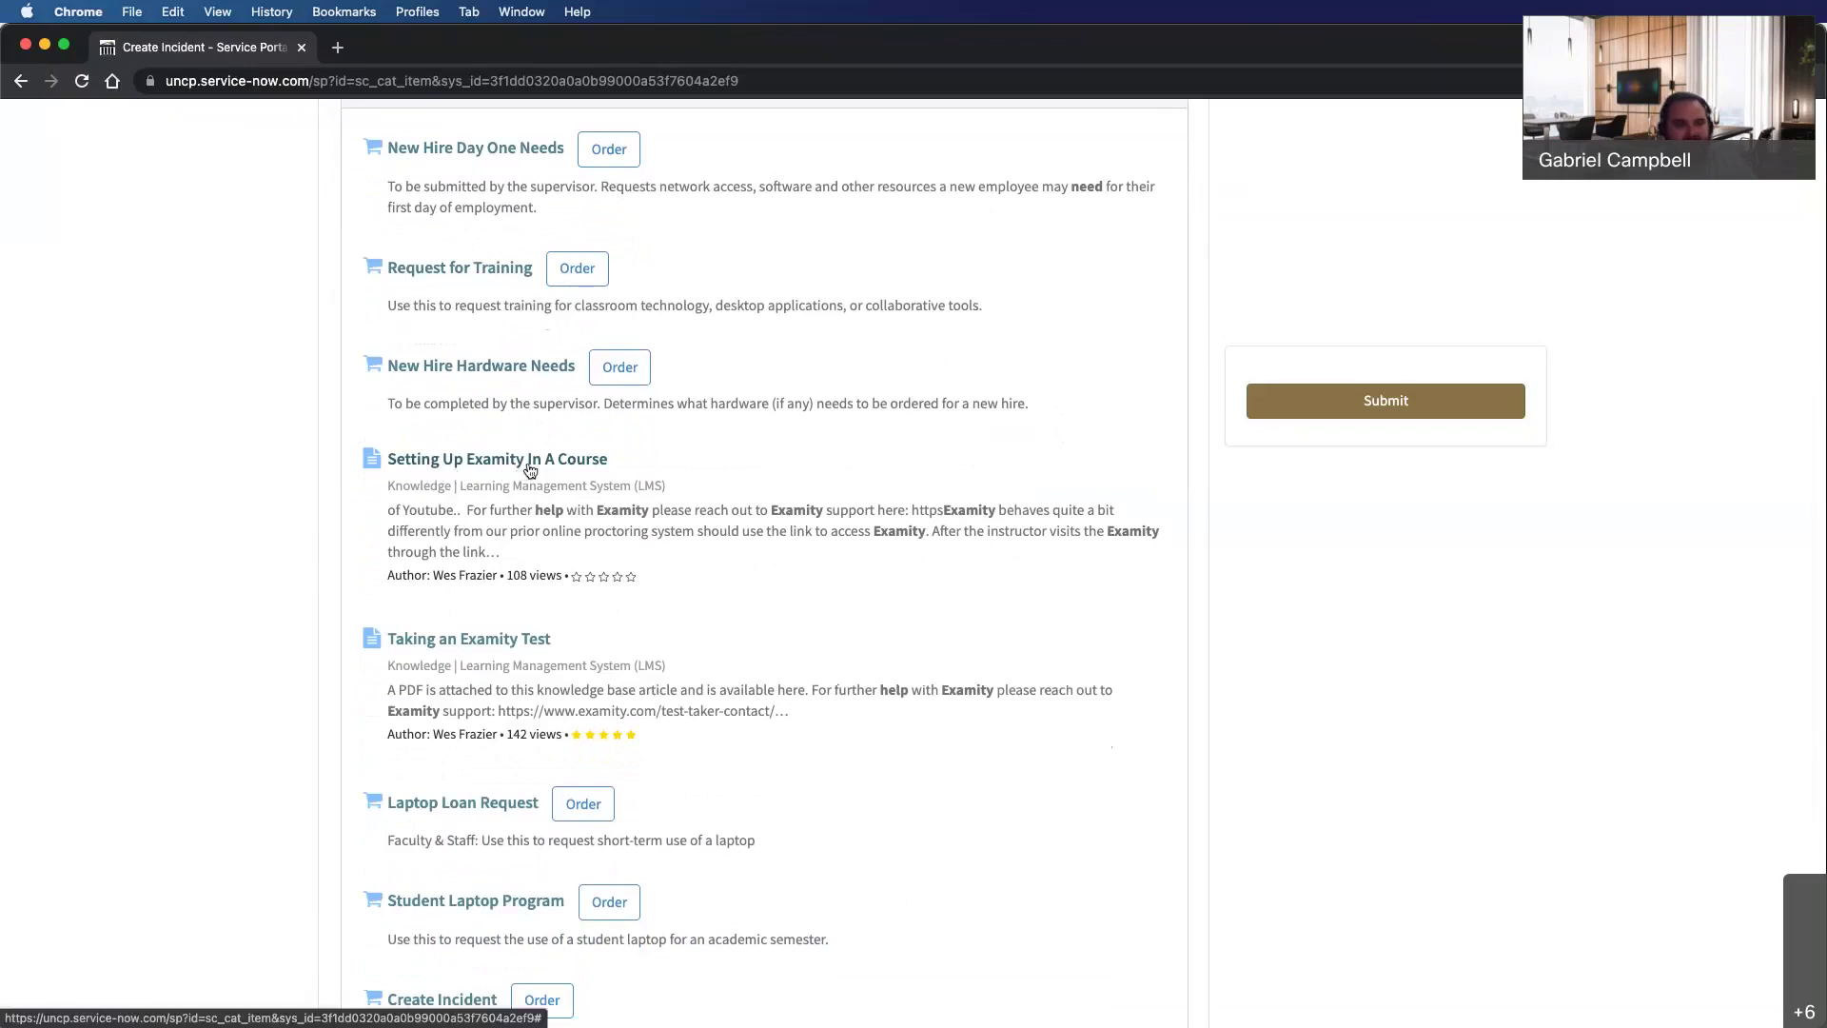
# Read the suggested article Setting Up Examity In A Course within the incident form and mark it as having helped.
pyautogui.click(530, 471)
pyautogui.scroll(2, 824, 467)
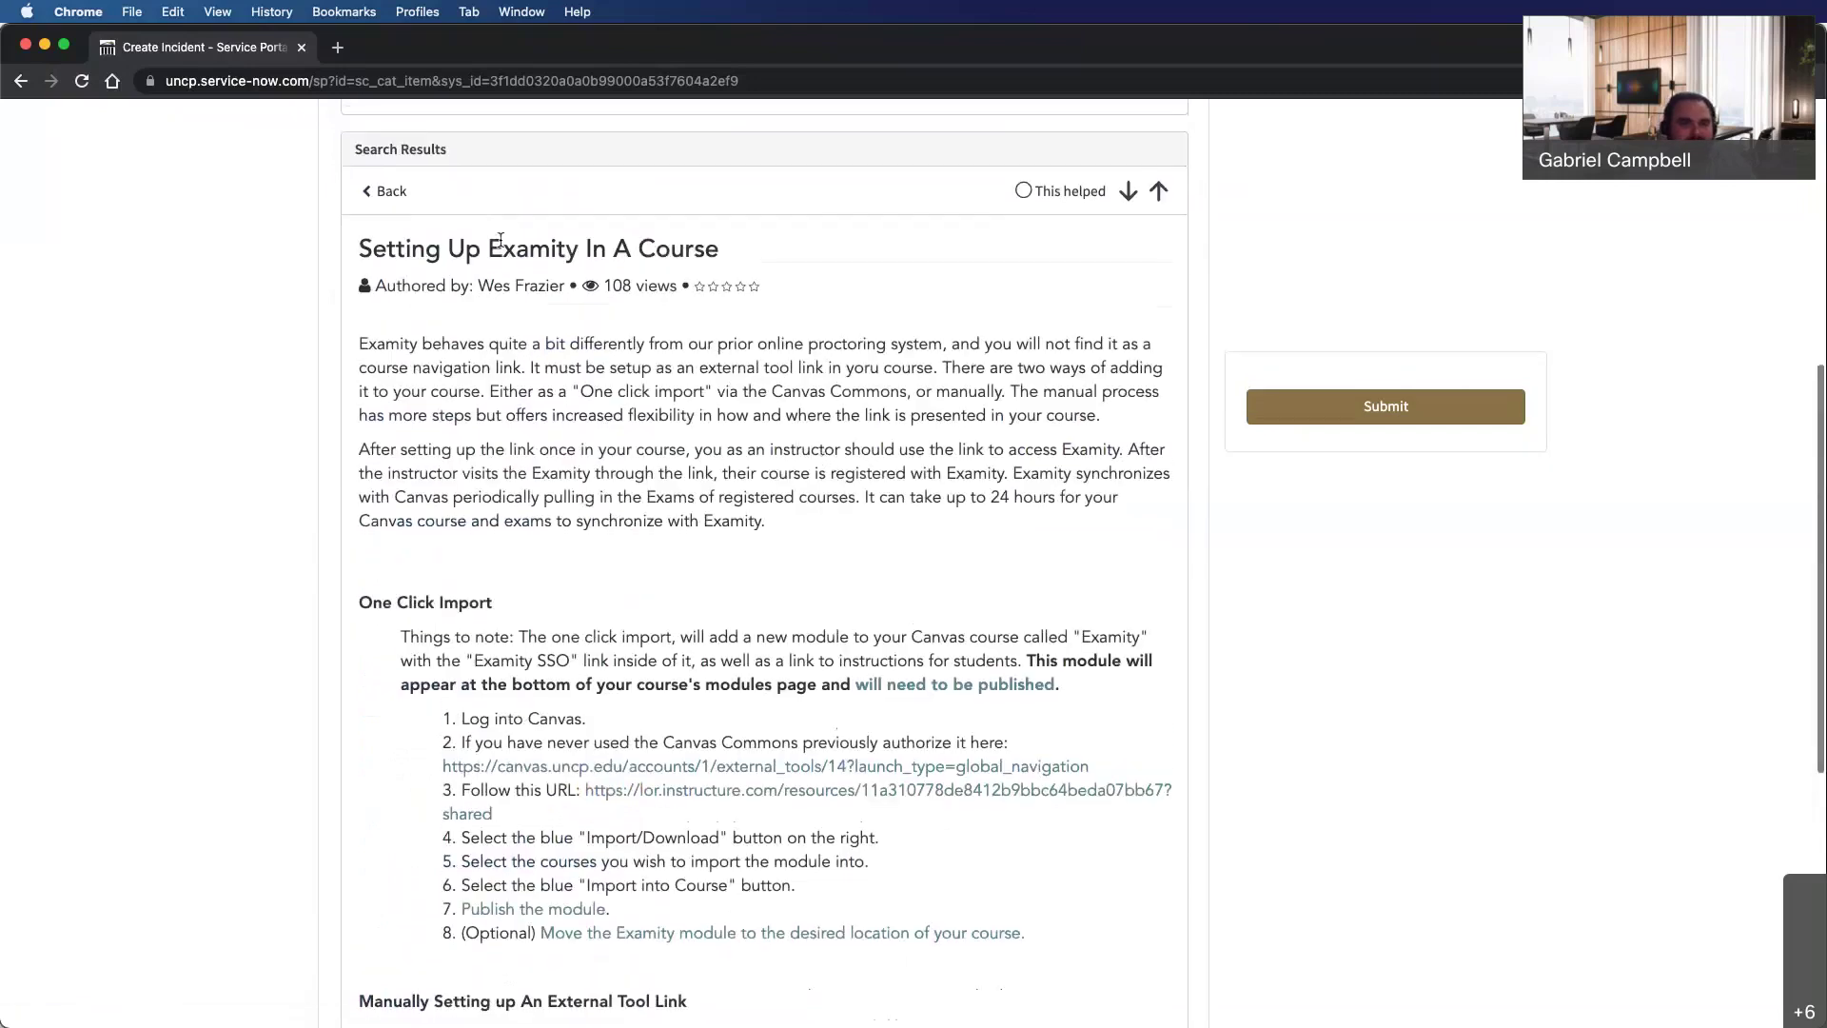
pyautogui.scroll(-6, 552, 498)
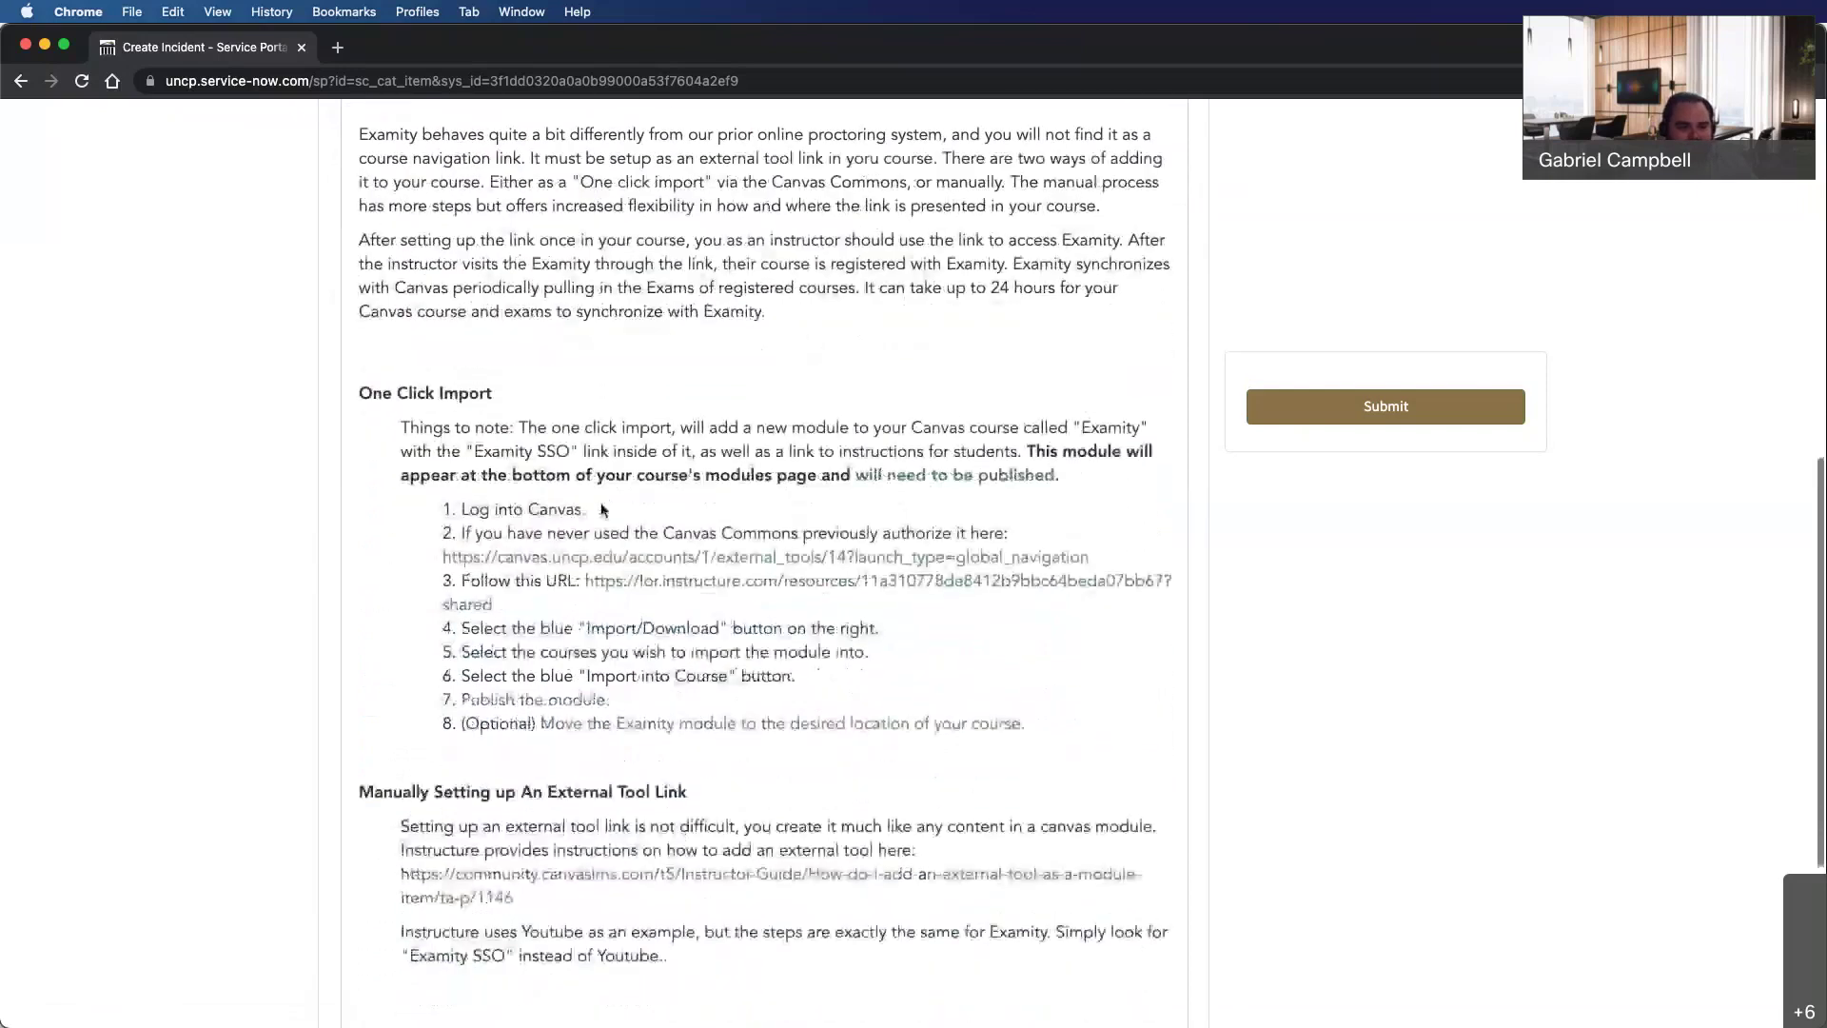
pyautogui.scroll(-2, 805, 809)
pyautogui.scroll(4, 805, 804)
pyautogui.scroll(7, 808, 796)
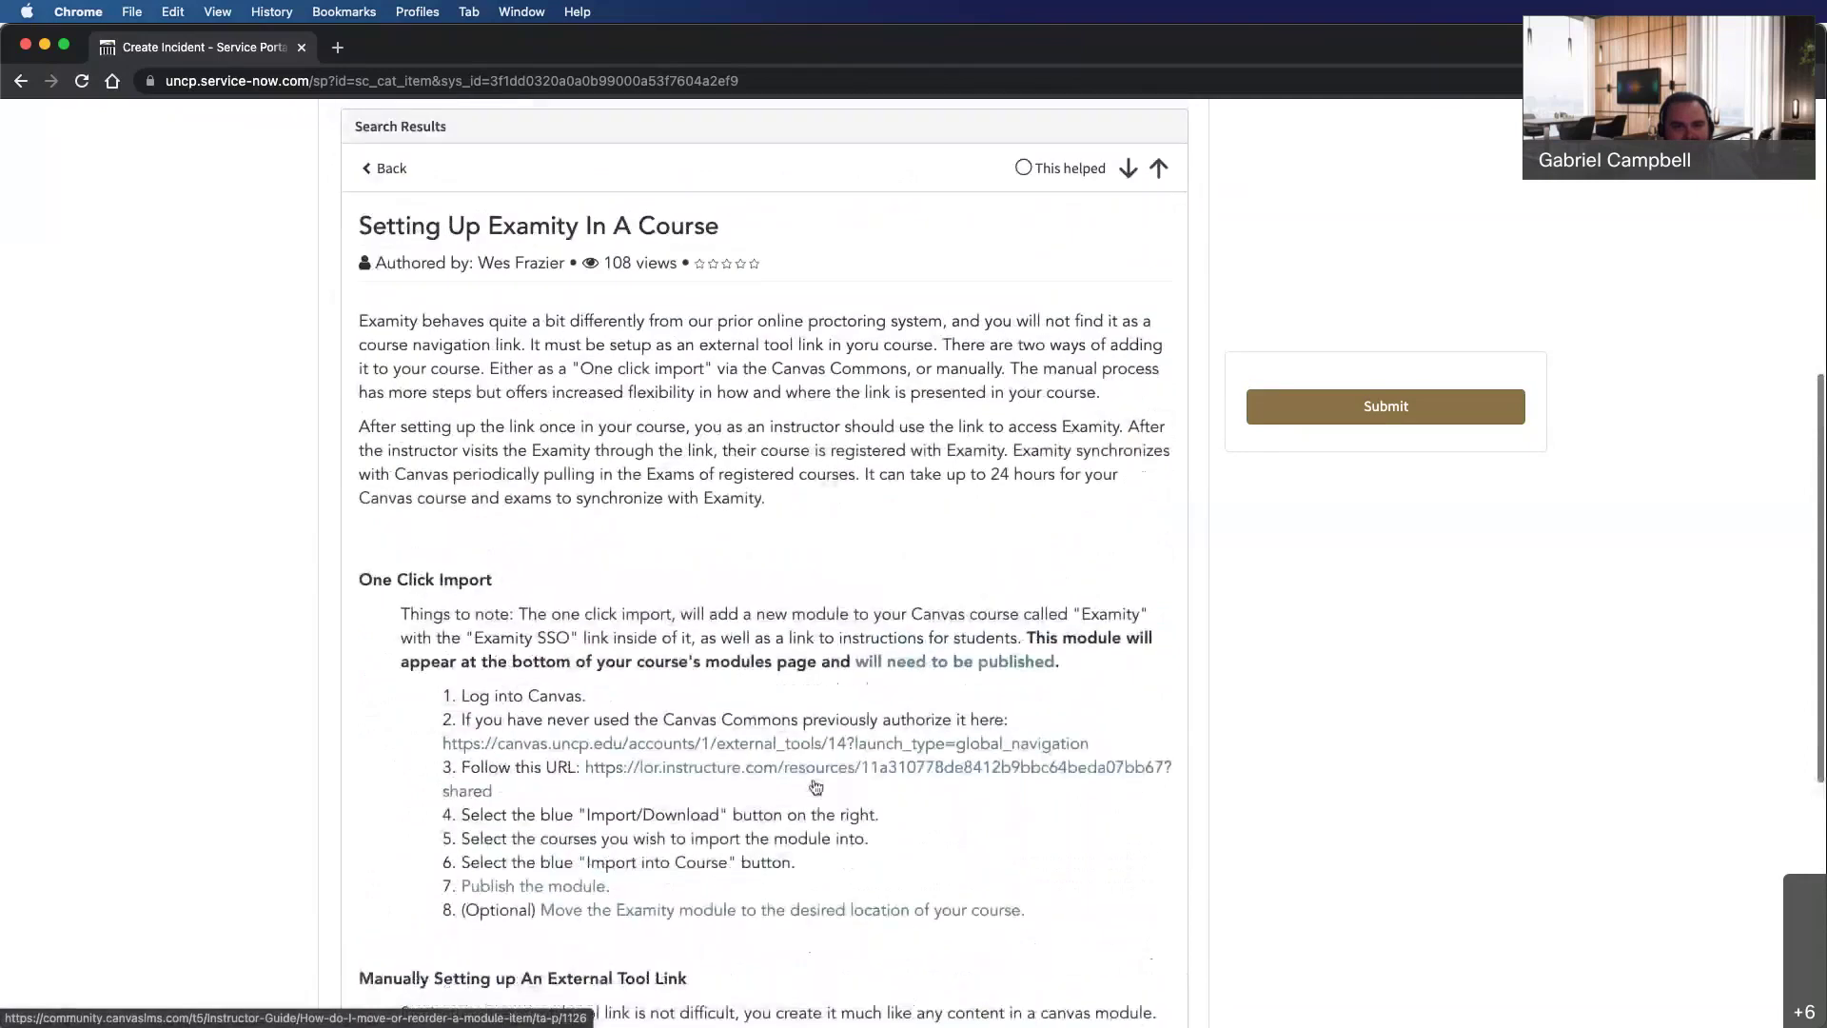
pyautogui.click(1043, 356)
pyautogui.scroll(-10, 1011, 425)
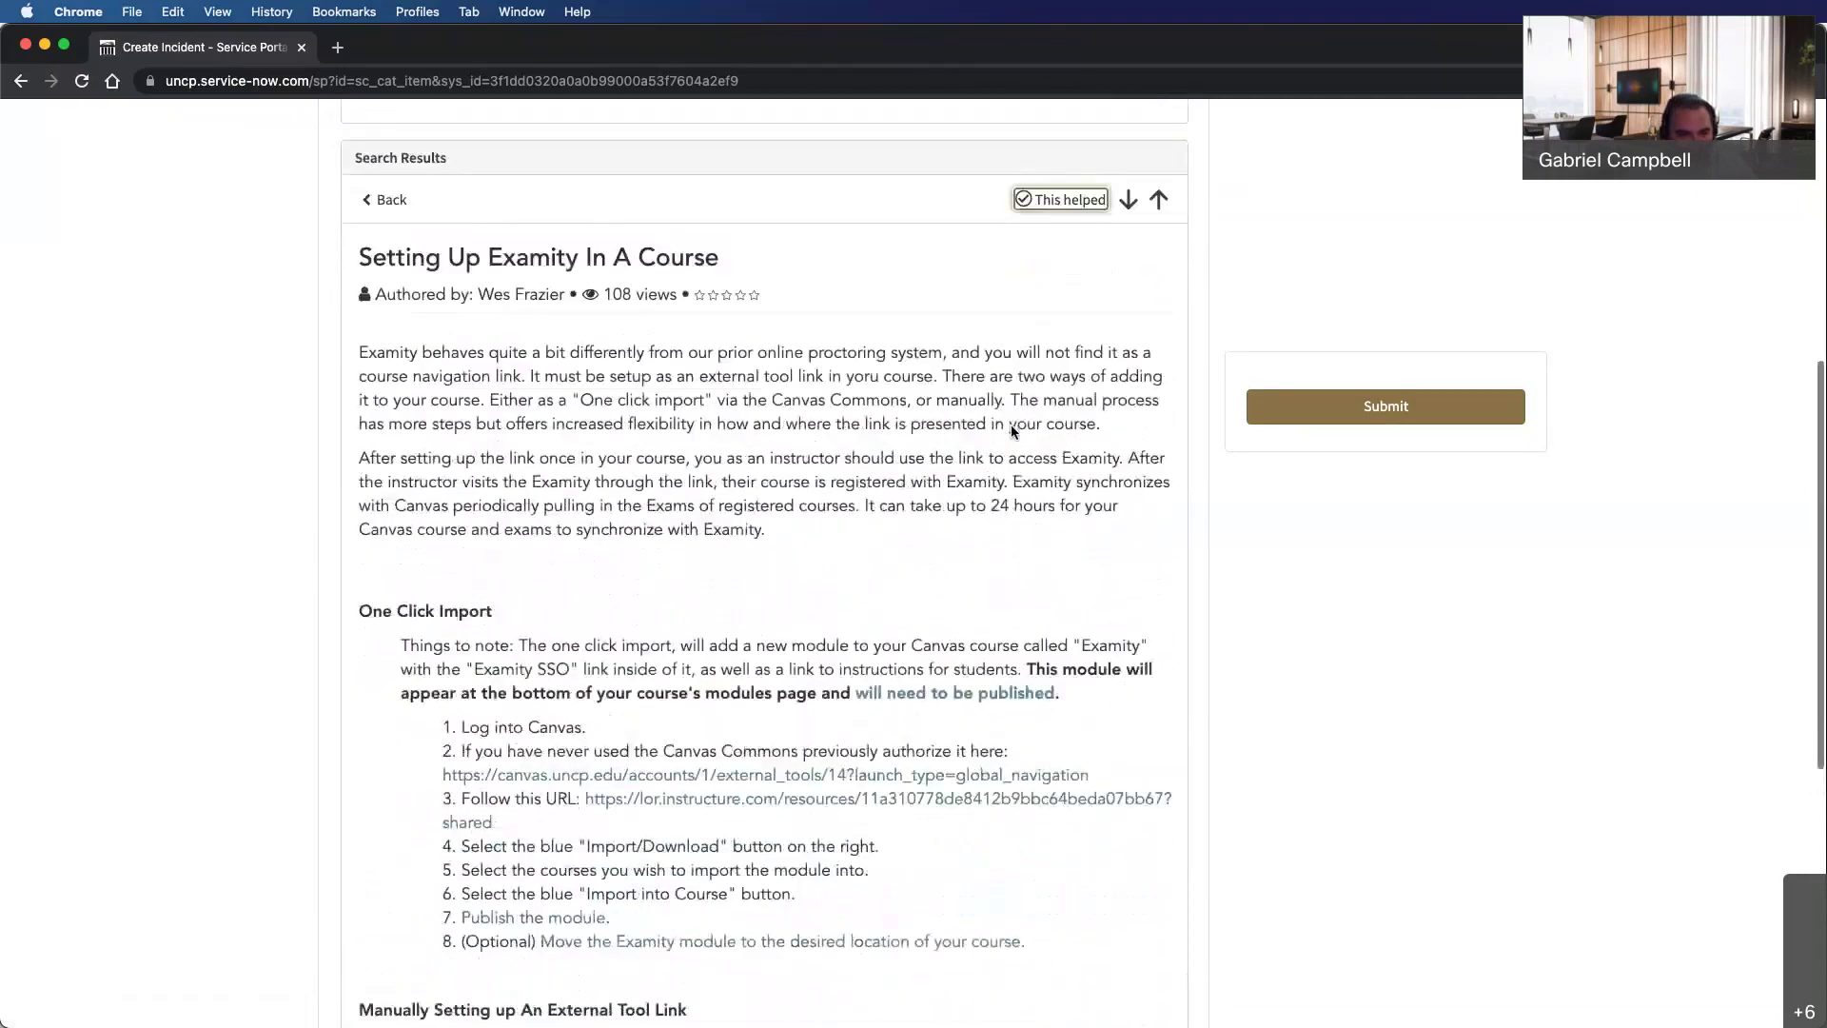
pyautogui.scroll(15, 1013, 434)
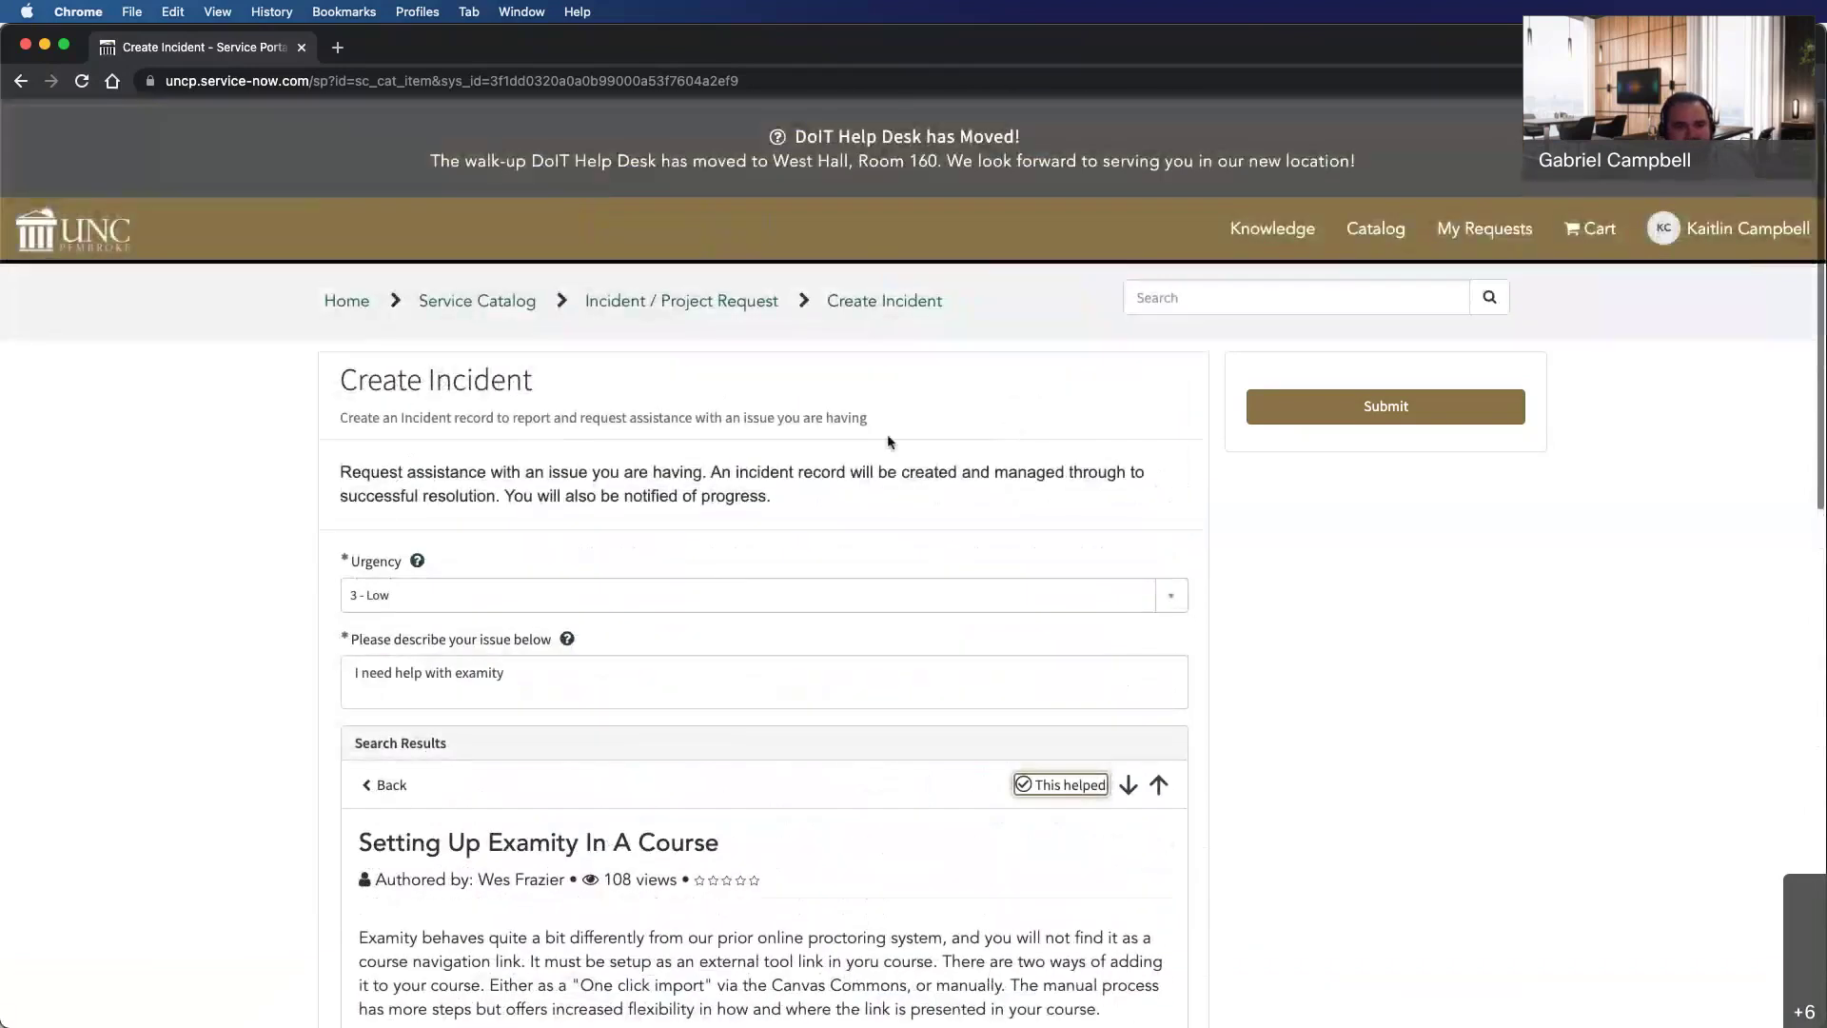
# Extend the issue description to "I need help with examity. The one click option didn't work for my course." and submit the incident.
pyautogui.scroll(-2, 1009, 499)
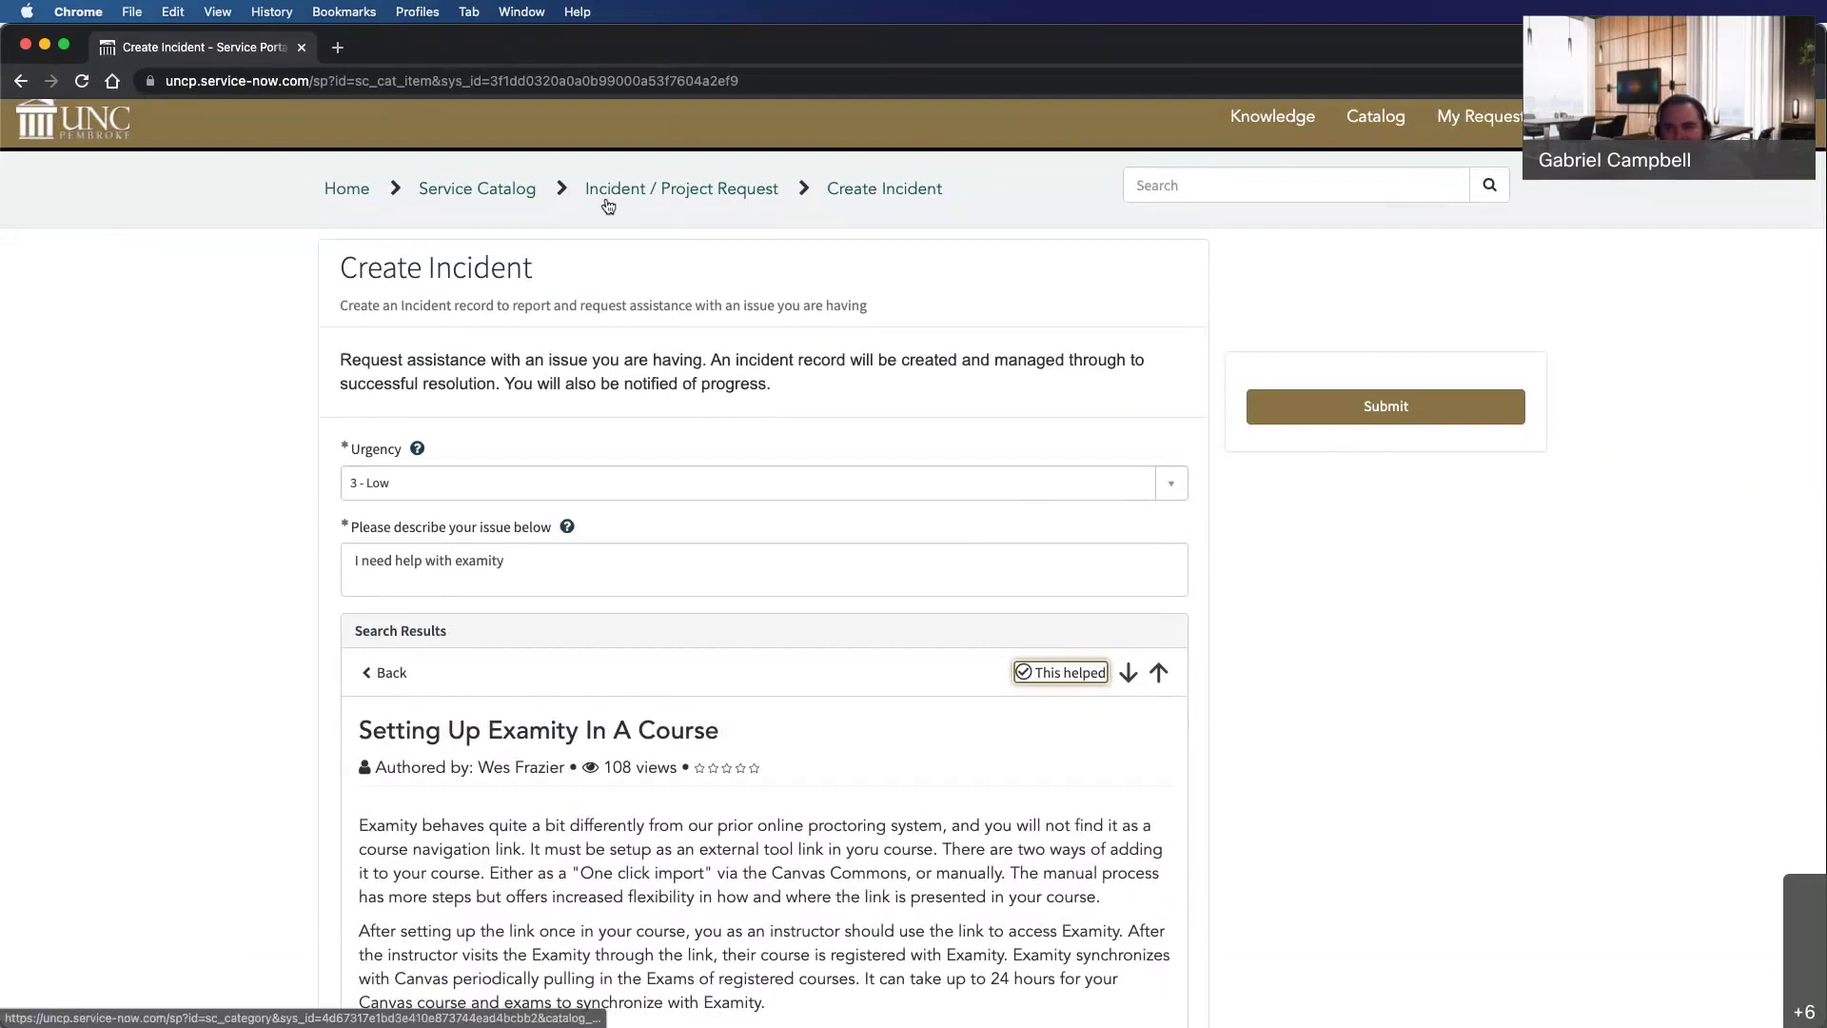
pyautogui.scroll(-3, 897, 571)
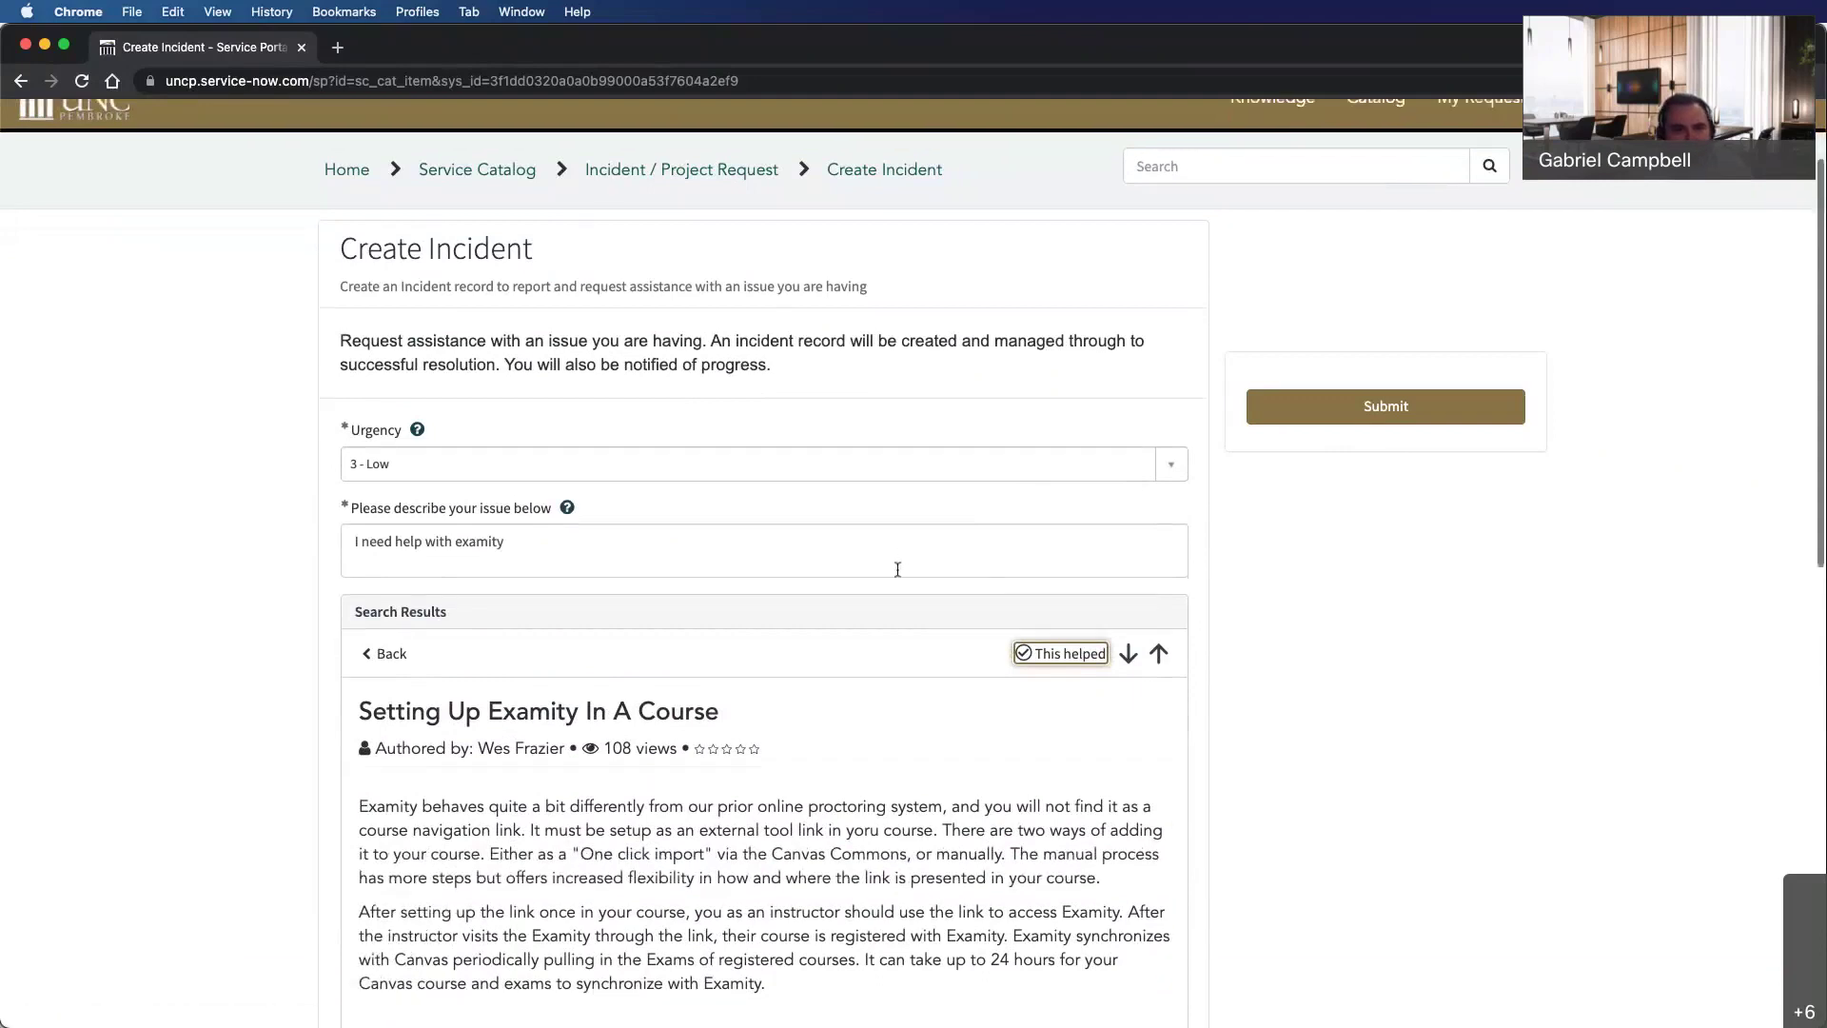
pyautogui.scroll(-5, 784, 631)
pyautogui.scroll(4, 752, 630)
pyautogui.click(584, 342)
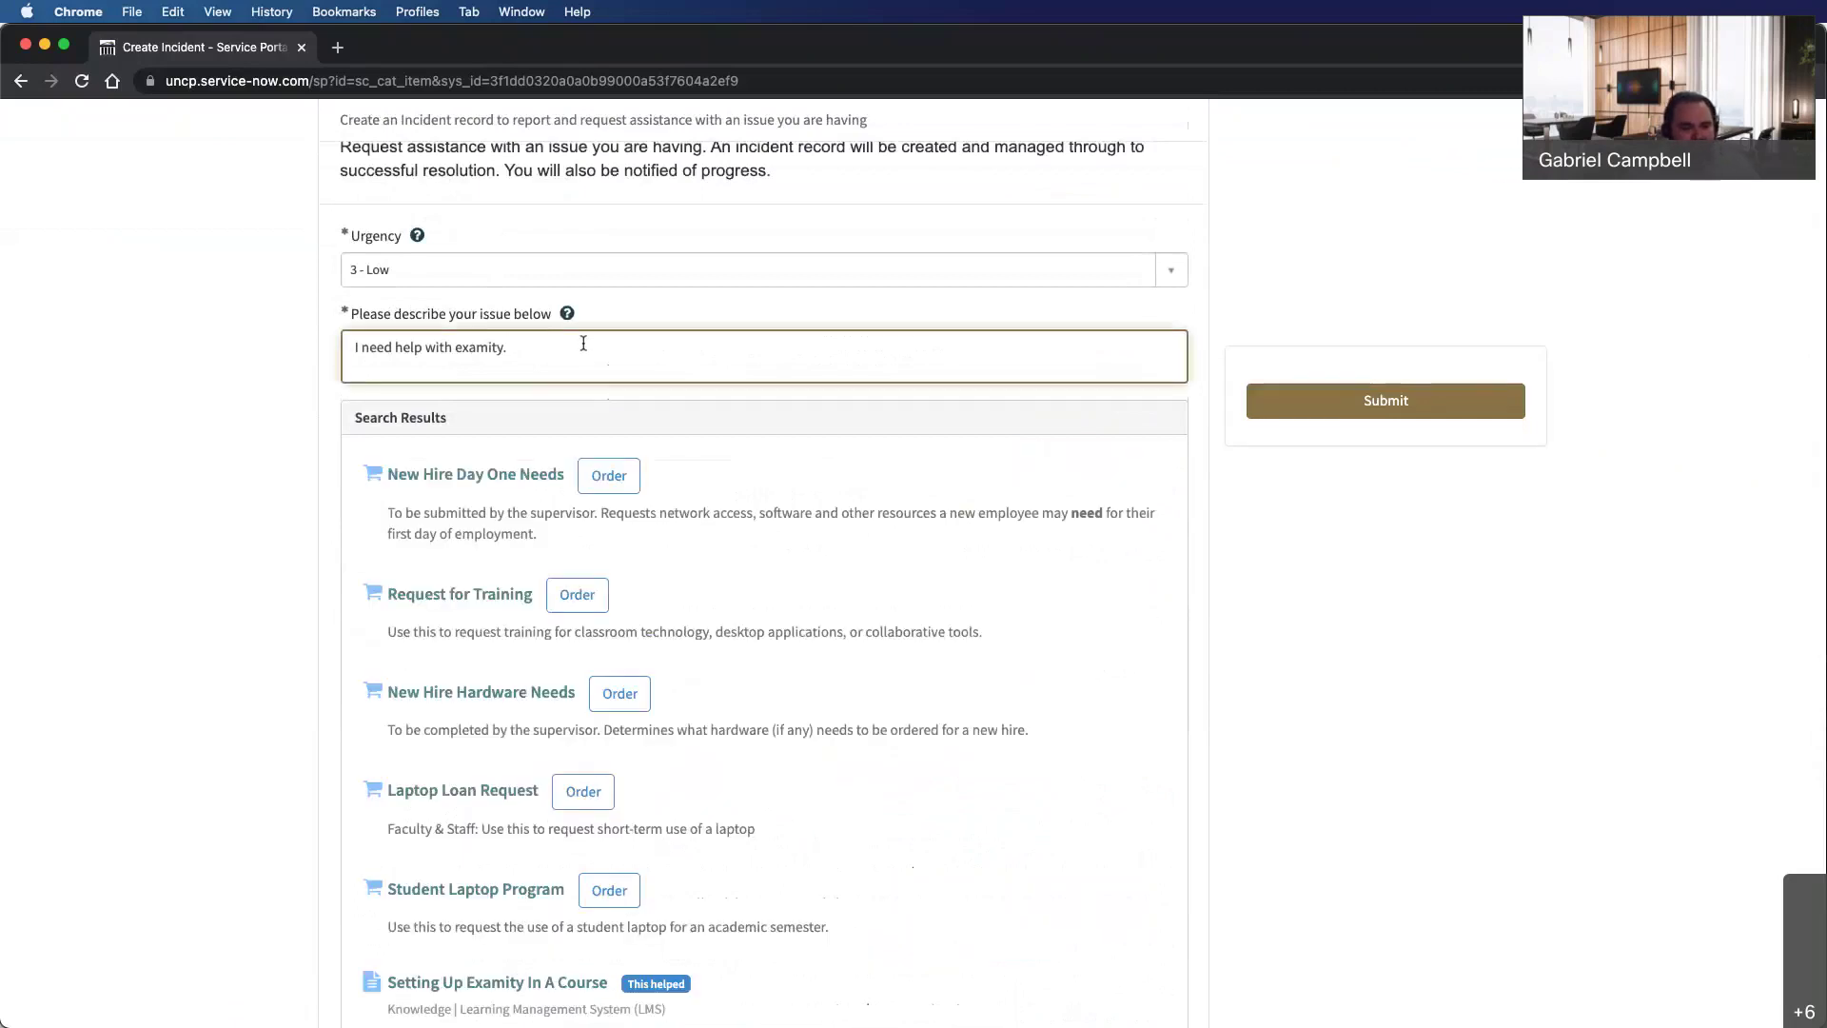
pyautogui.write('The one c')
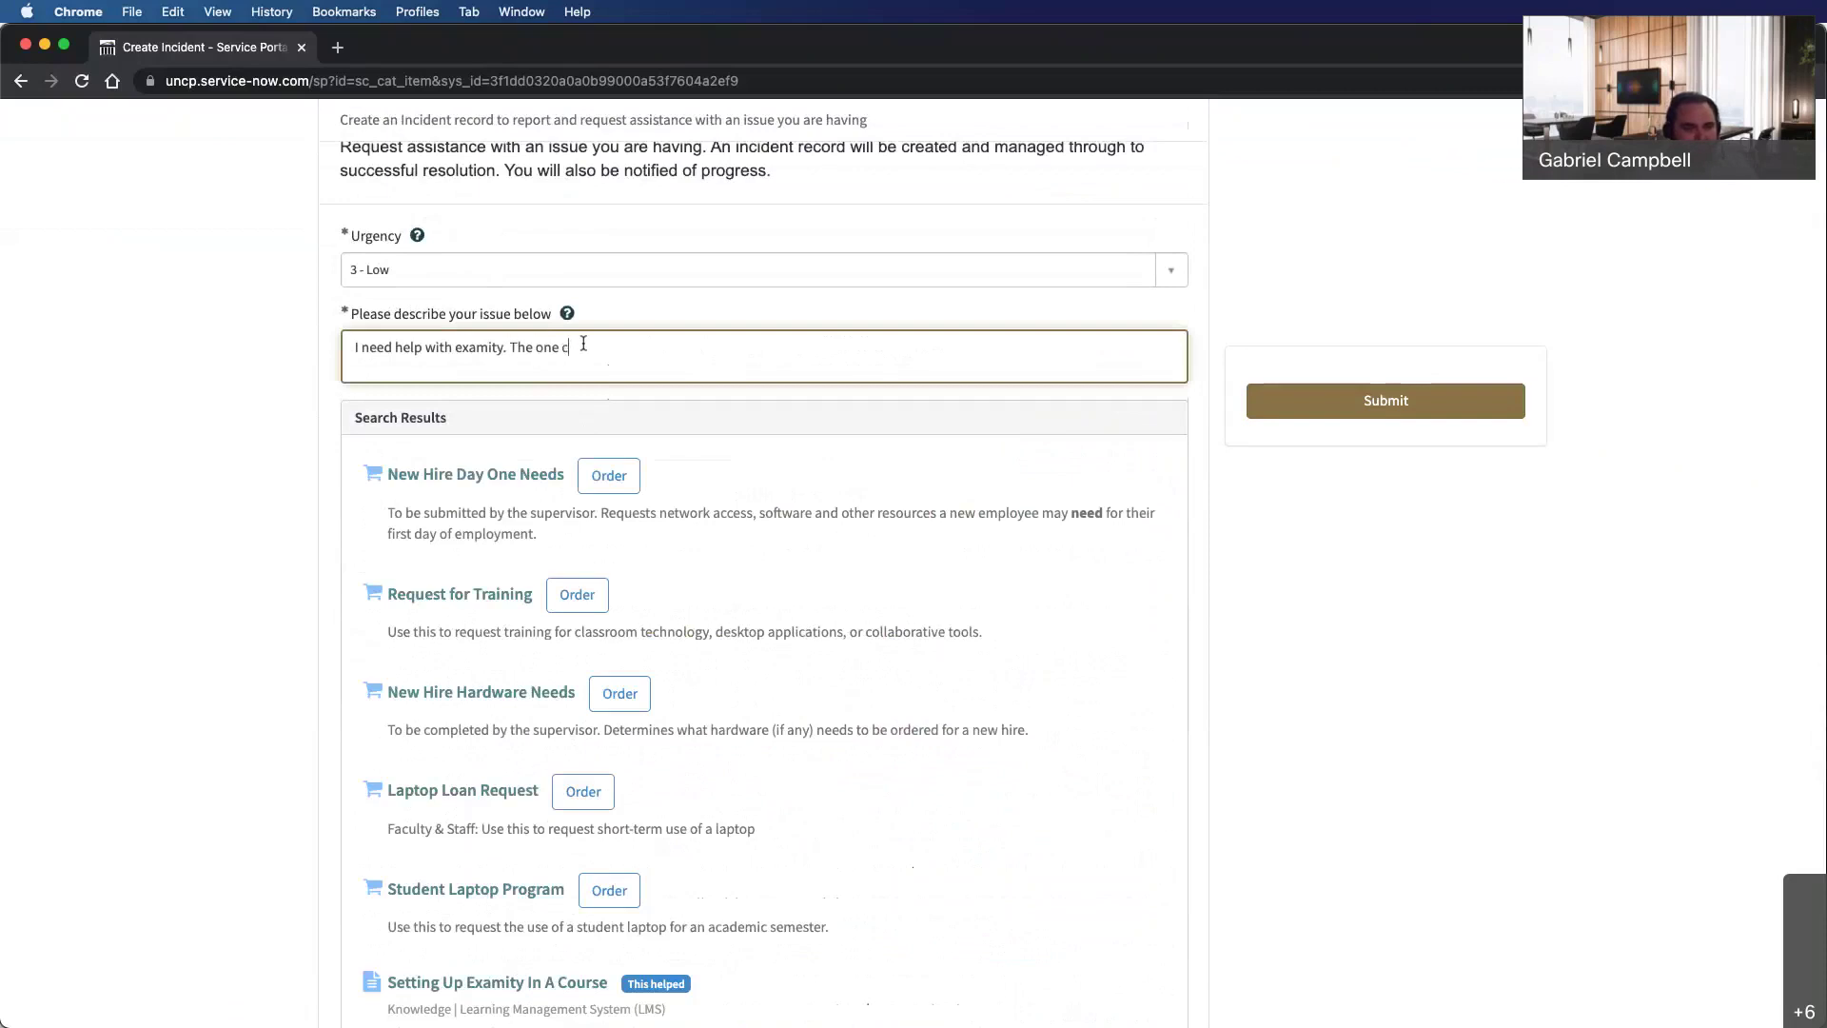
pyautogui.write("lick option didn't work ")
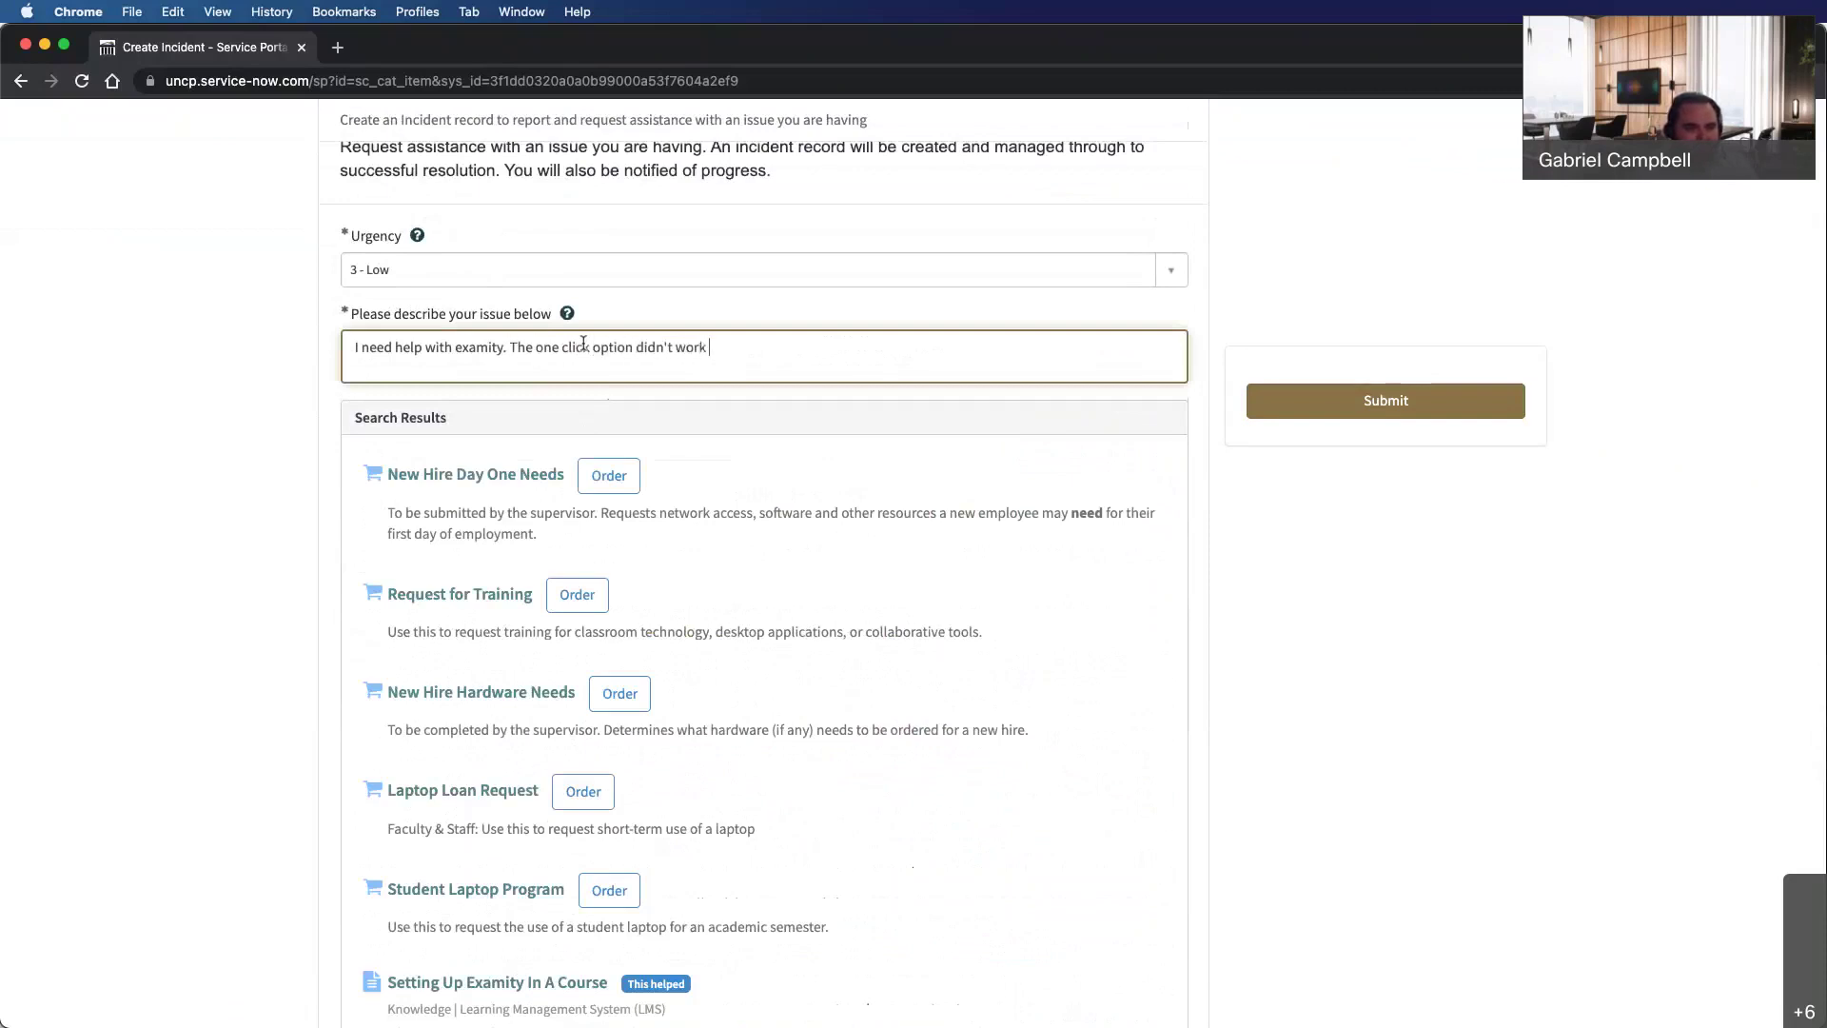
pyautogui.write('for my course.')
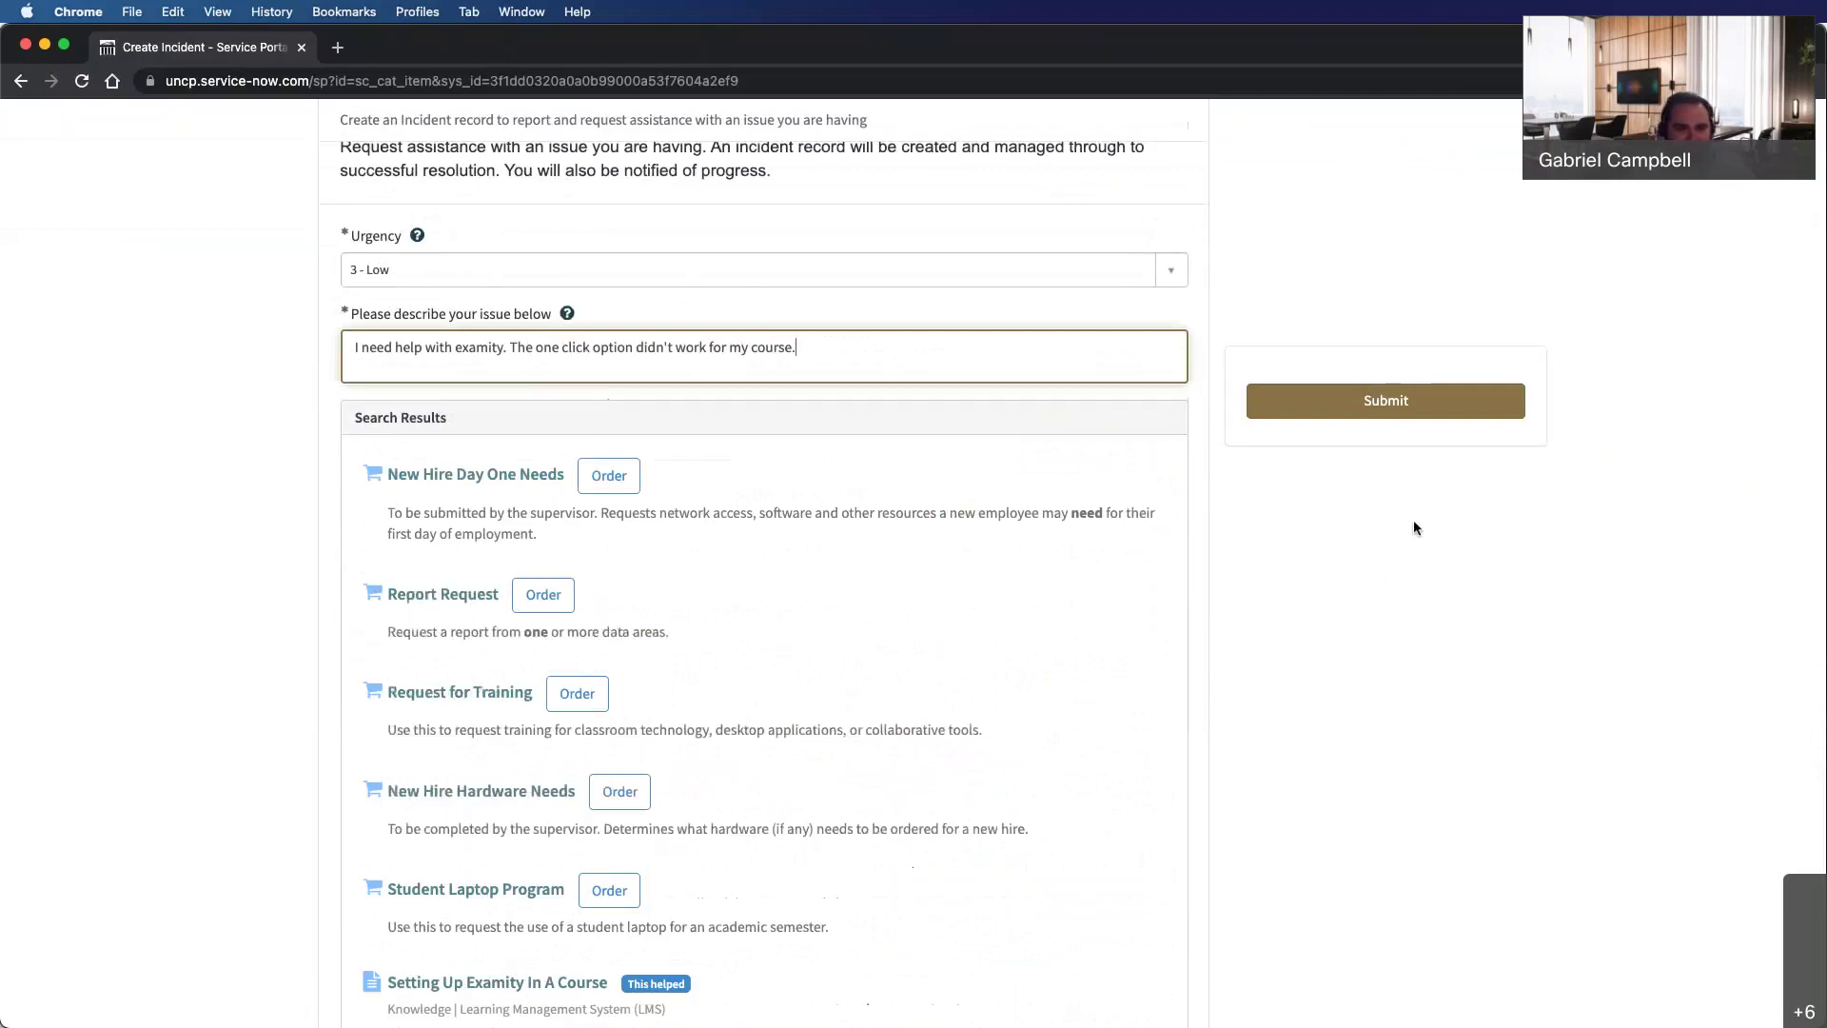
pyautogui.click(1416, 401)
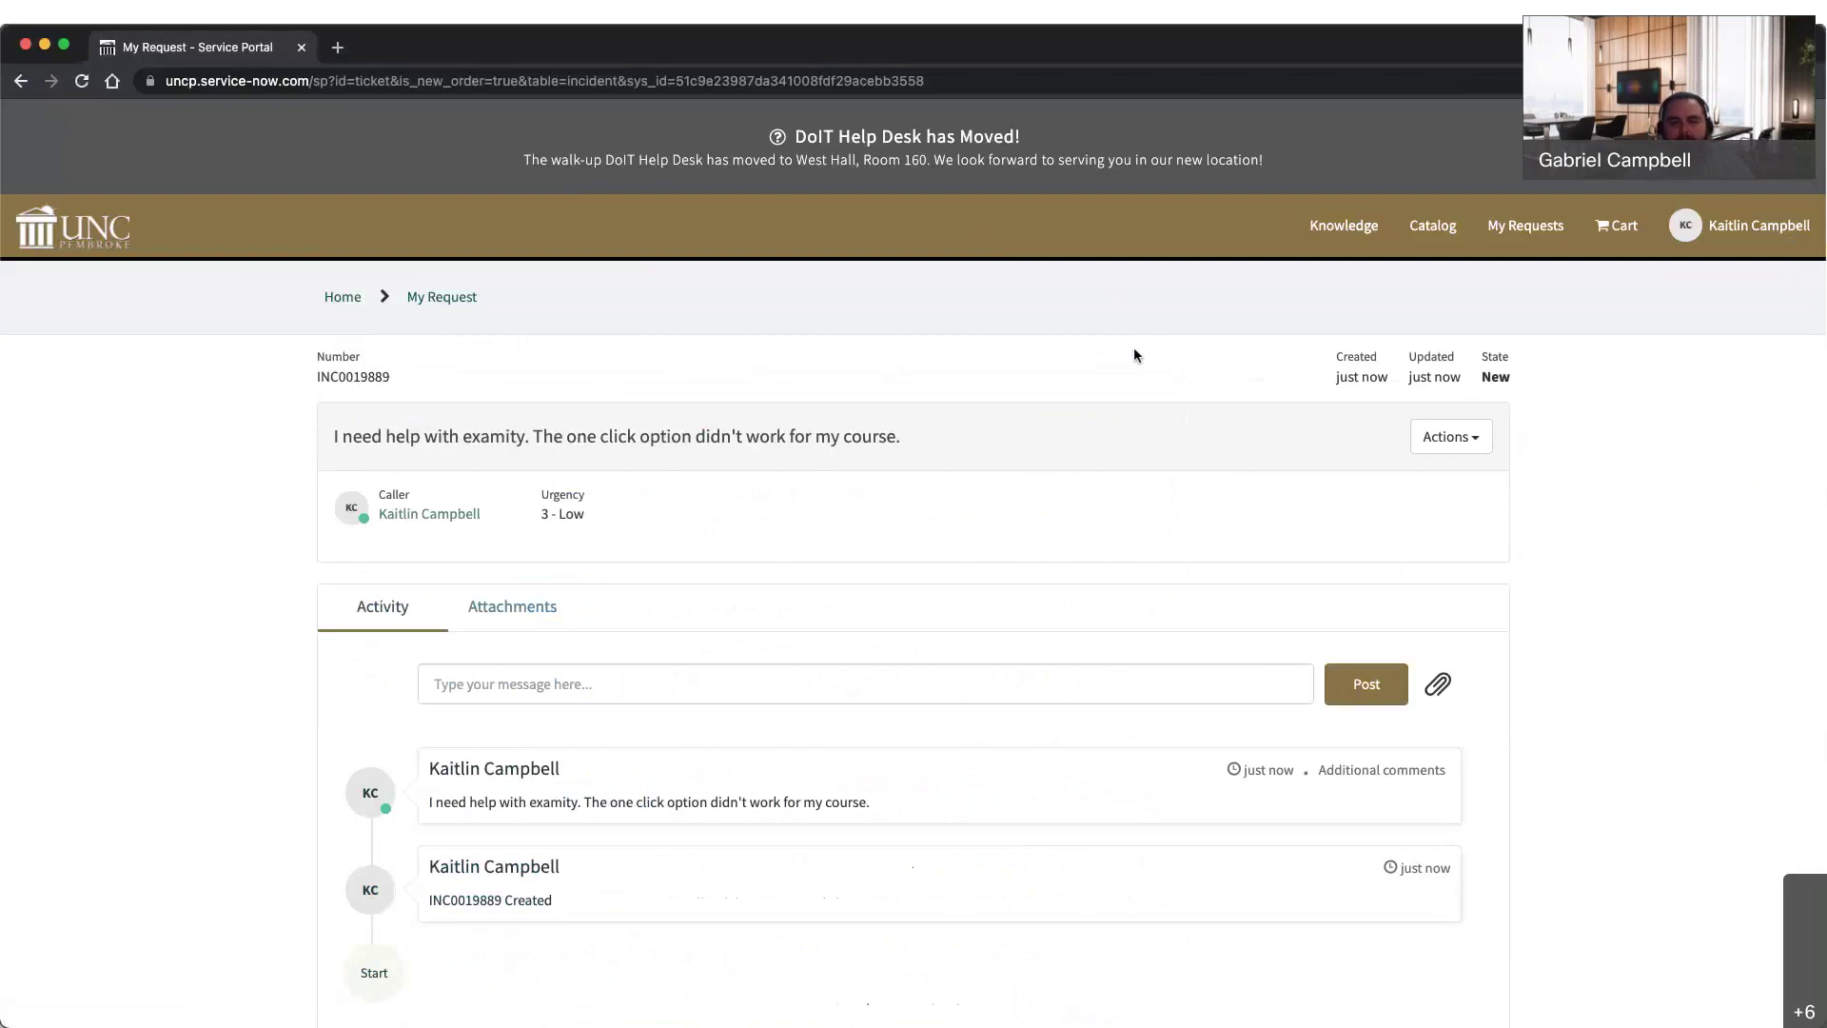
# Review the submitted incident's details and activity, and highlight the incident number in its creation entry.
pyautogui.scroll(-3, 1086, 355)
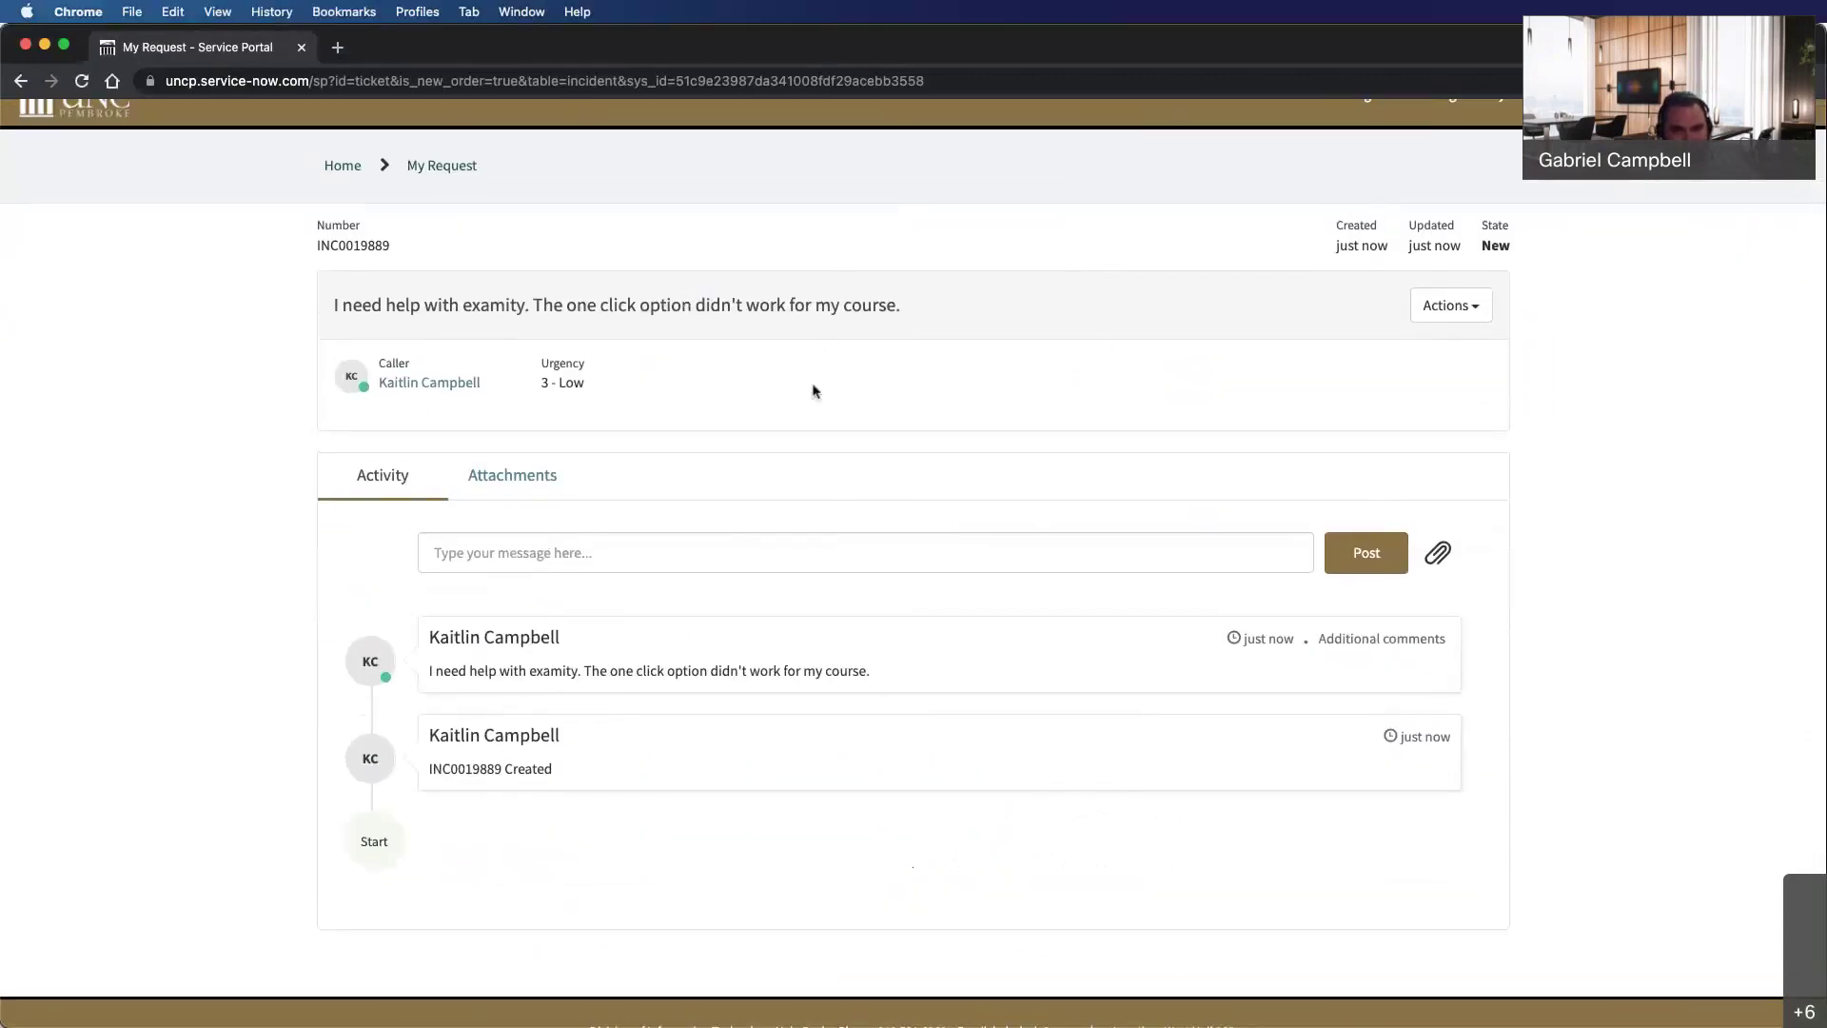
pyautogui.scroll(2, 928, 449)
pyautogui.scroll(1, 929, 450)
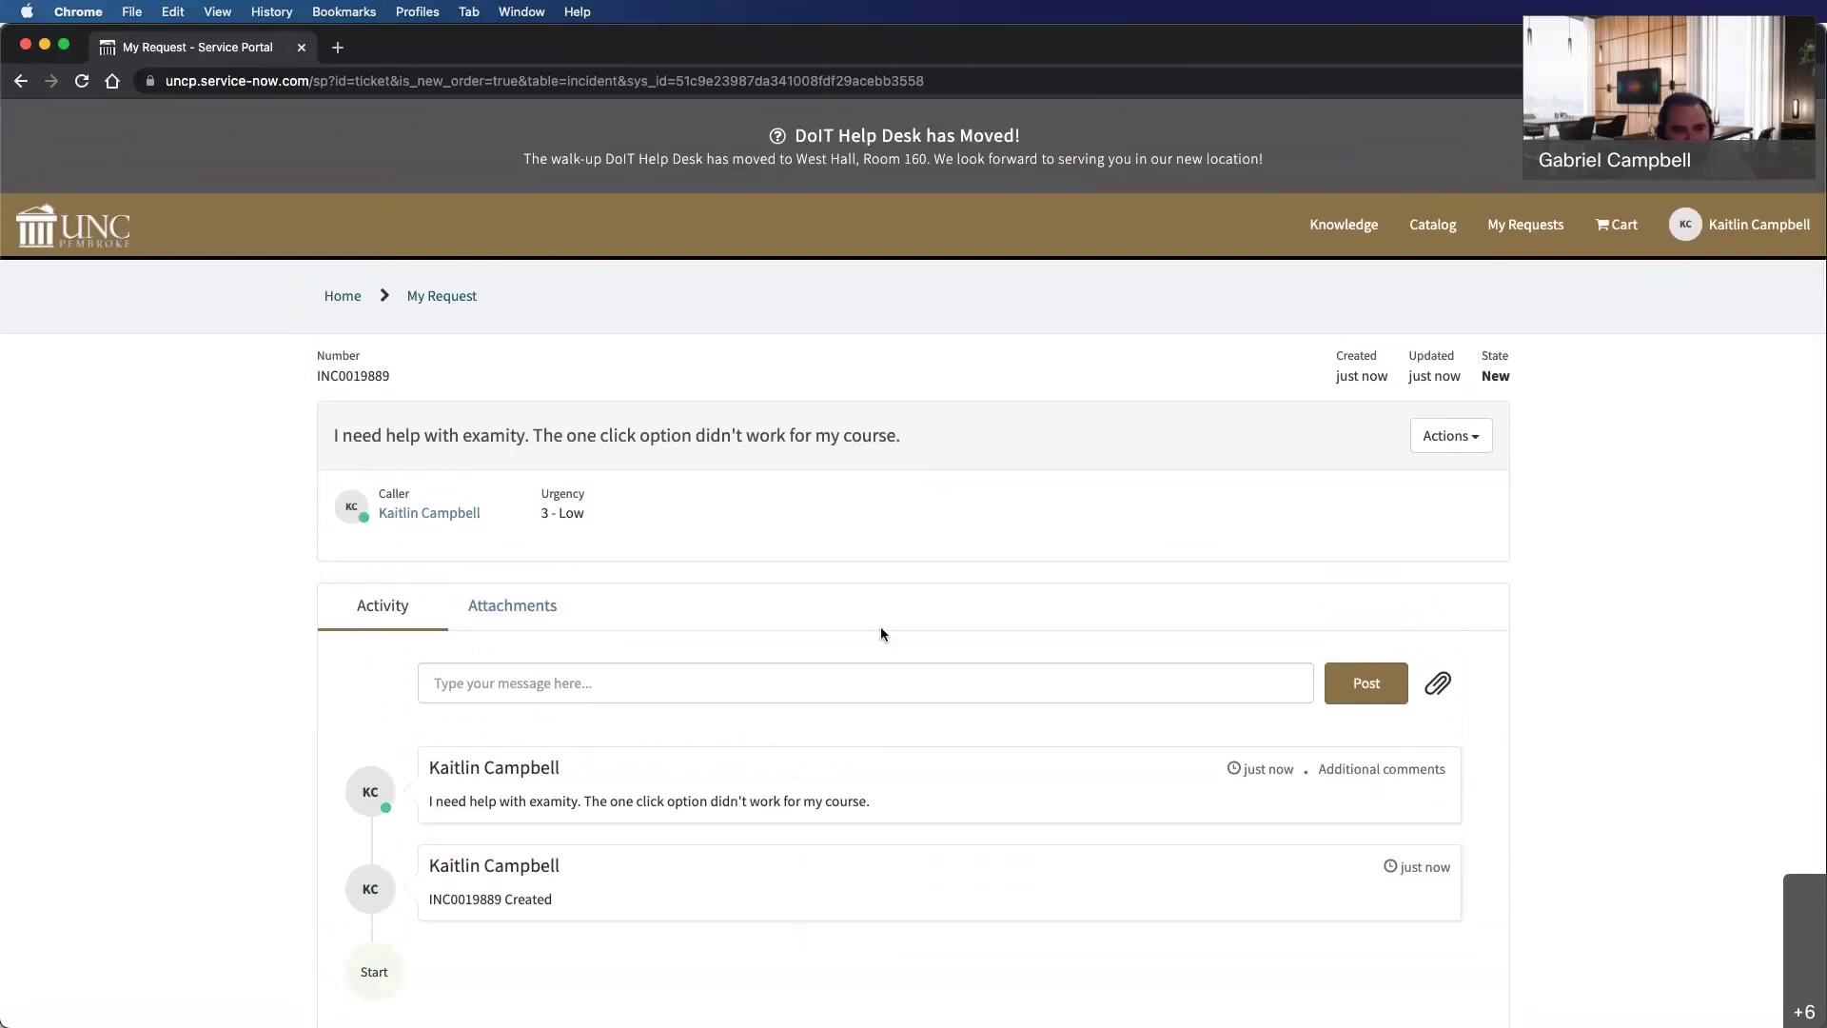
pyautogui.scroll(-2, 881, 626)
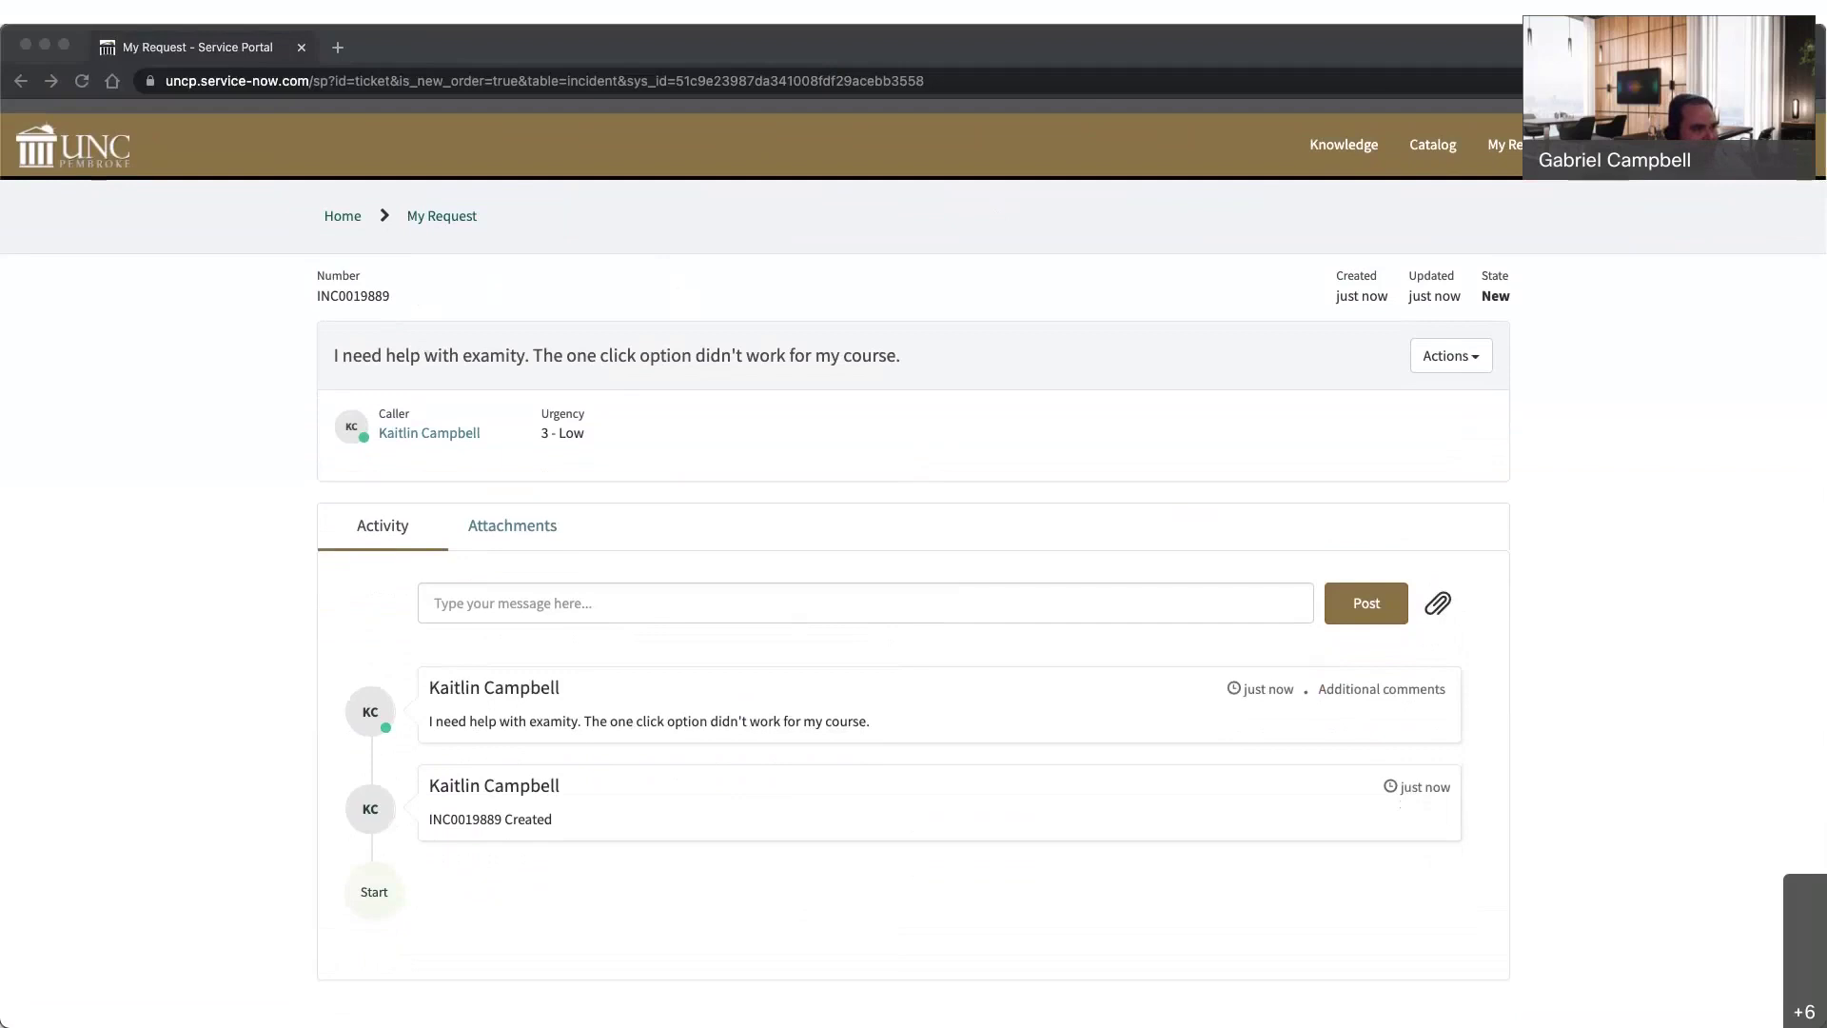
pyautogui.click(499, 818)
pyautogui.moveTo(501, 819); pyautogui.dragTo(429, 819)
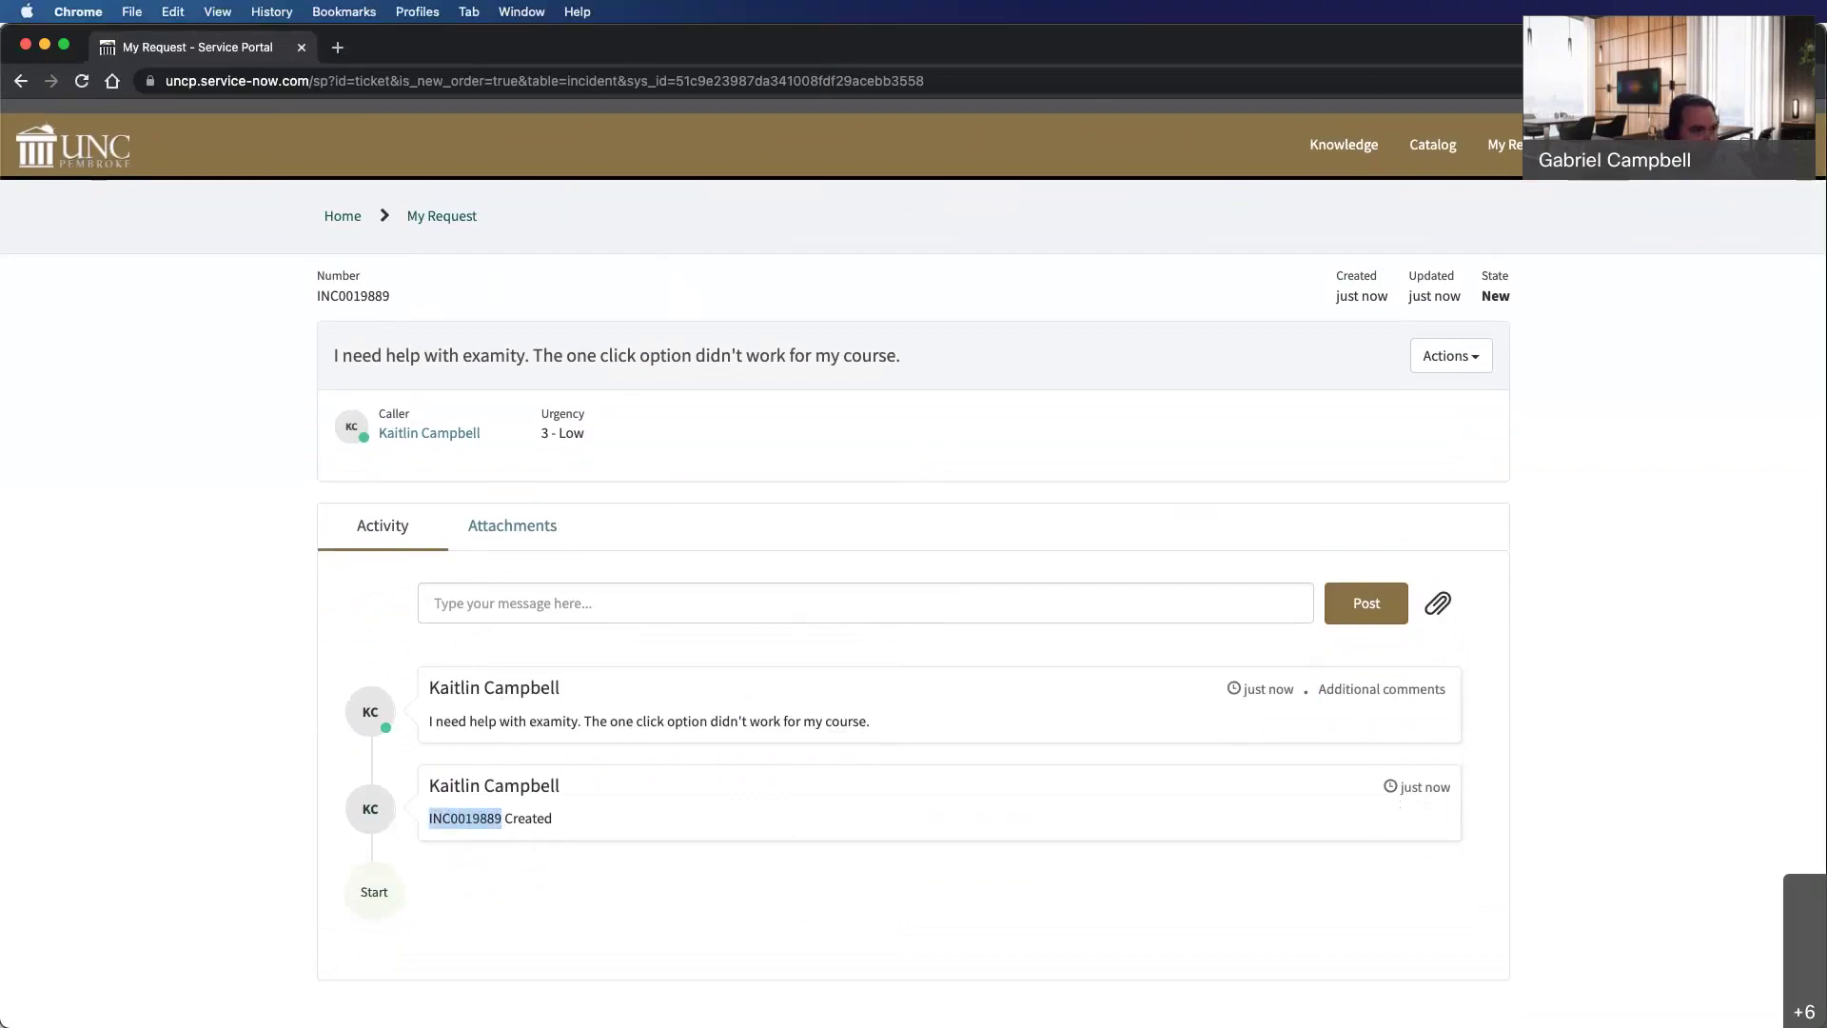
# Switch away from the browser, return to the incident page and check its status, assignee and activity for updates.
pyautogui.press('super+Tab')
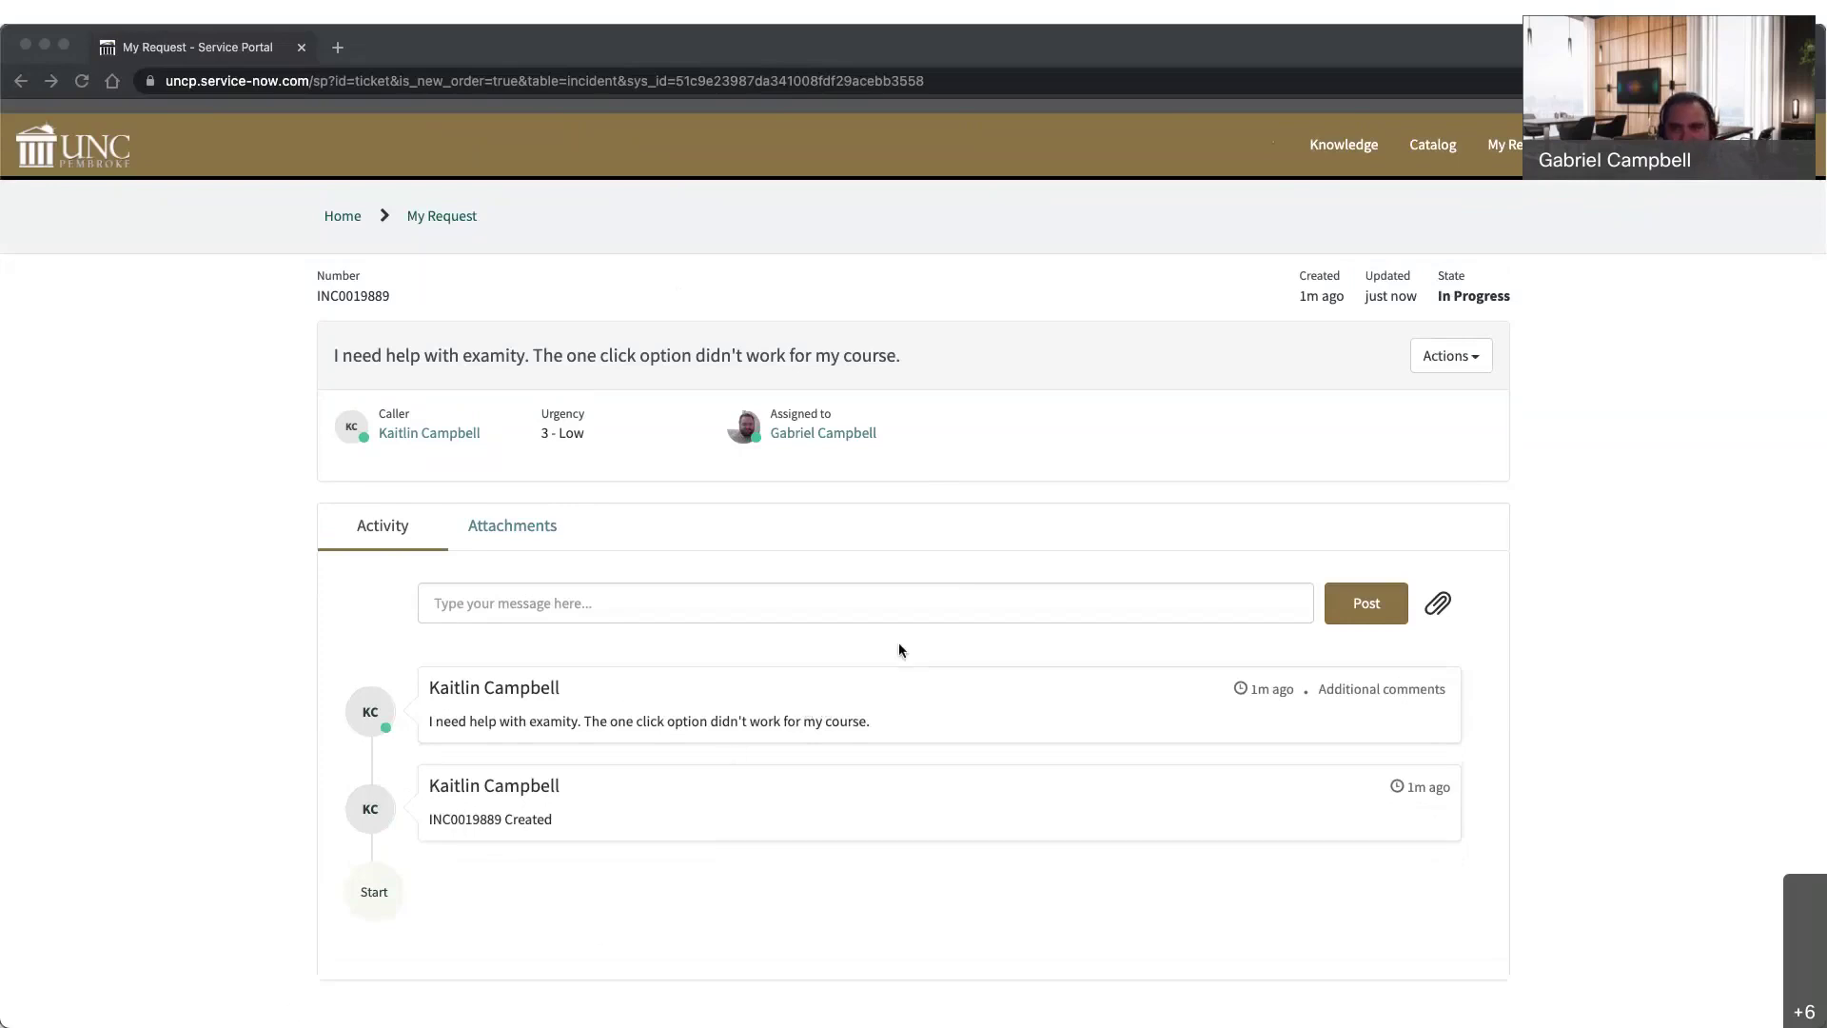
pyautogui.click(928, 510)
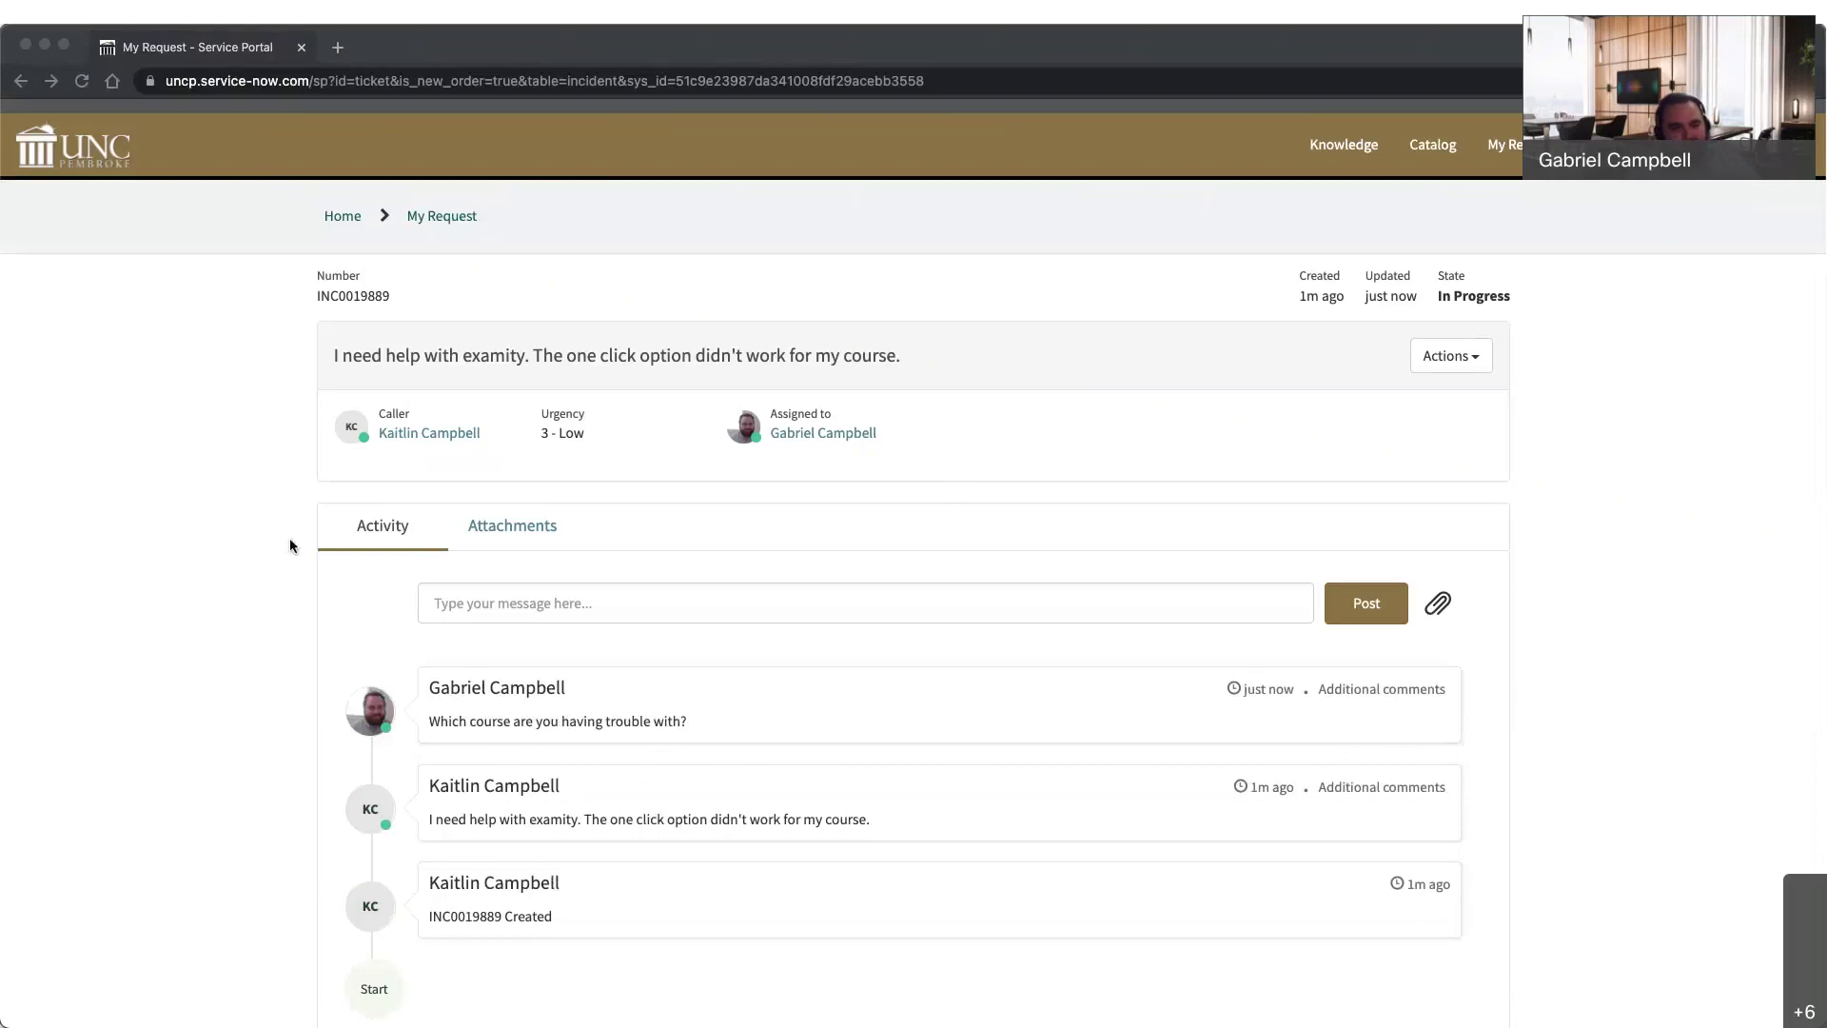
pyautogui.click(277, 625)
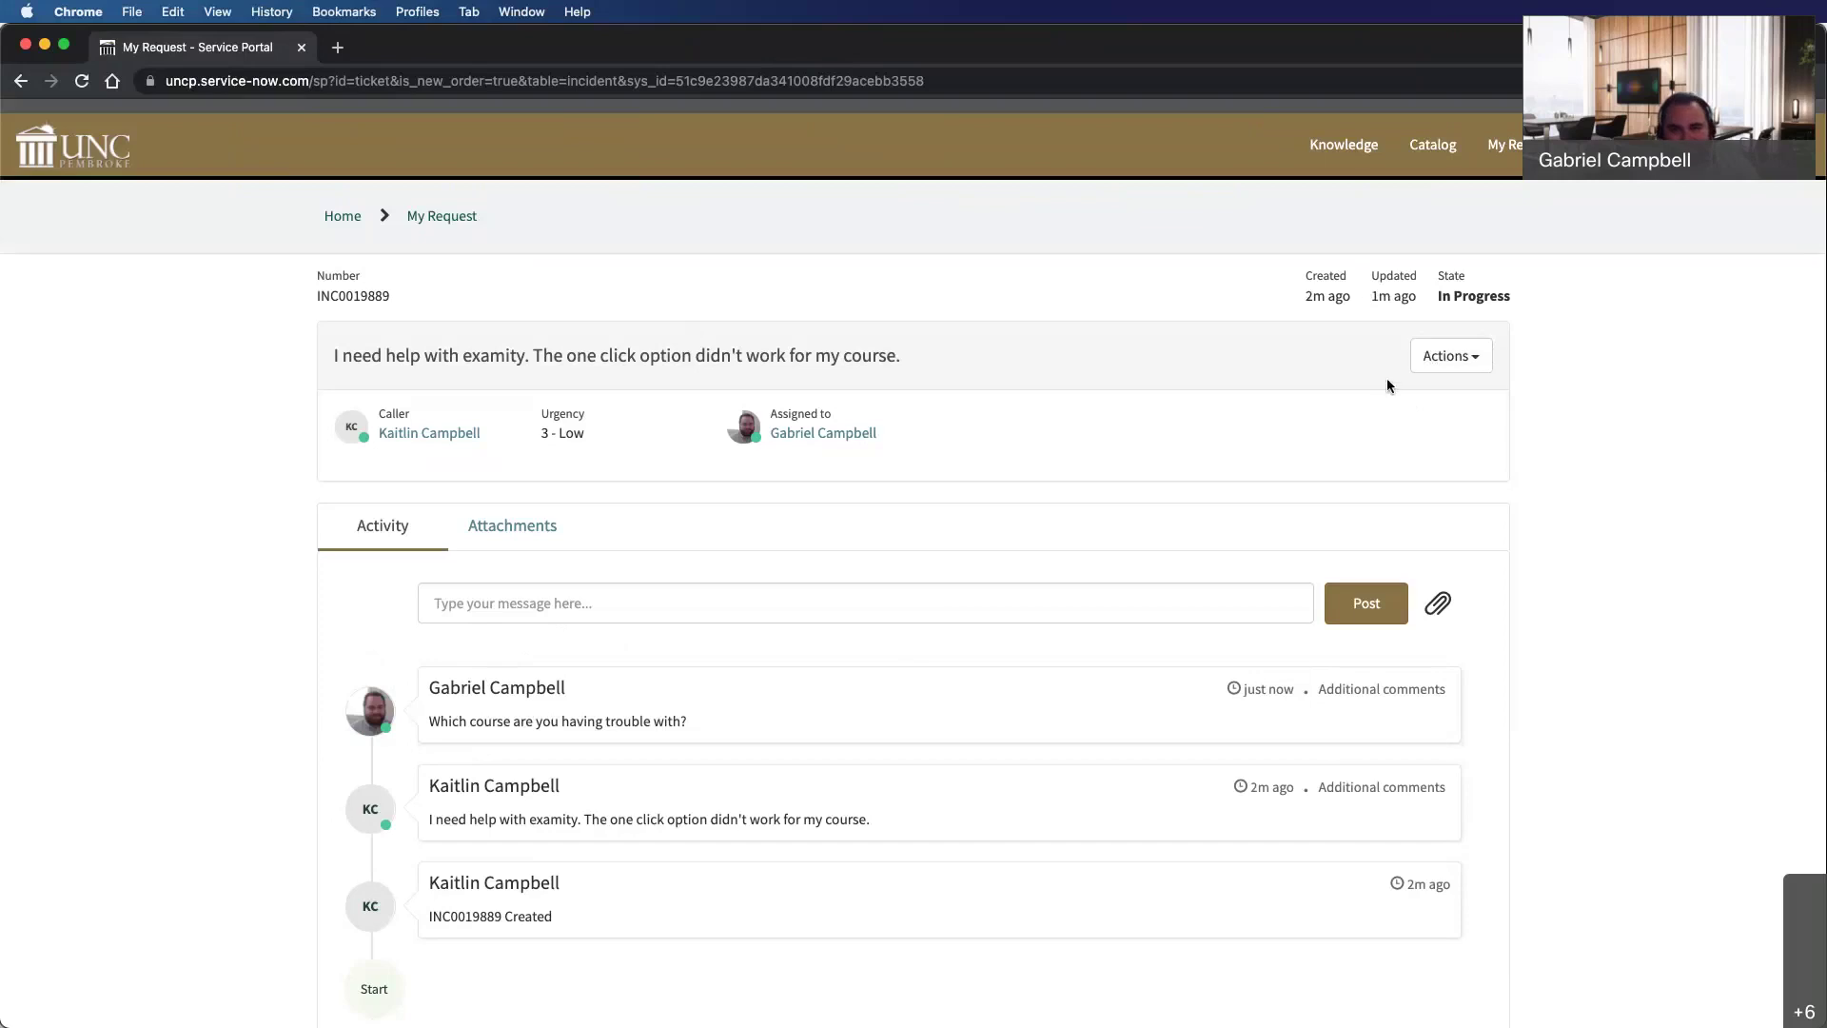
# Resolve the Examity incident from its request page.
pyautogui.click(1471, 349)
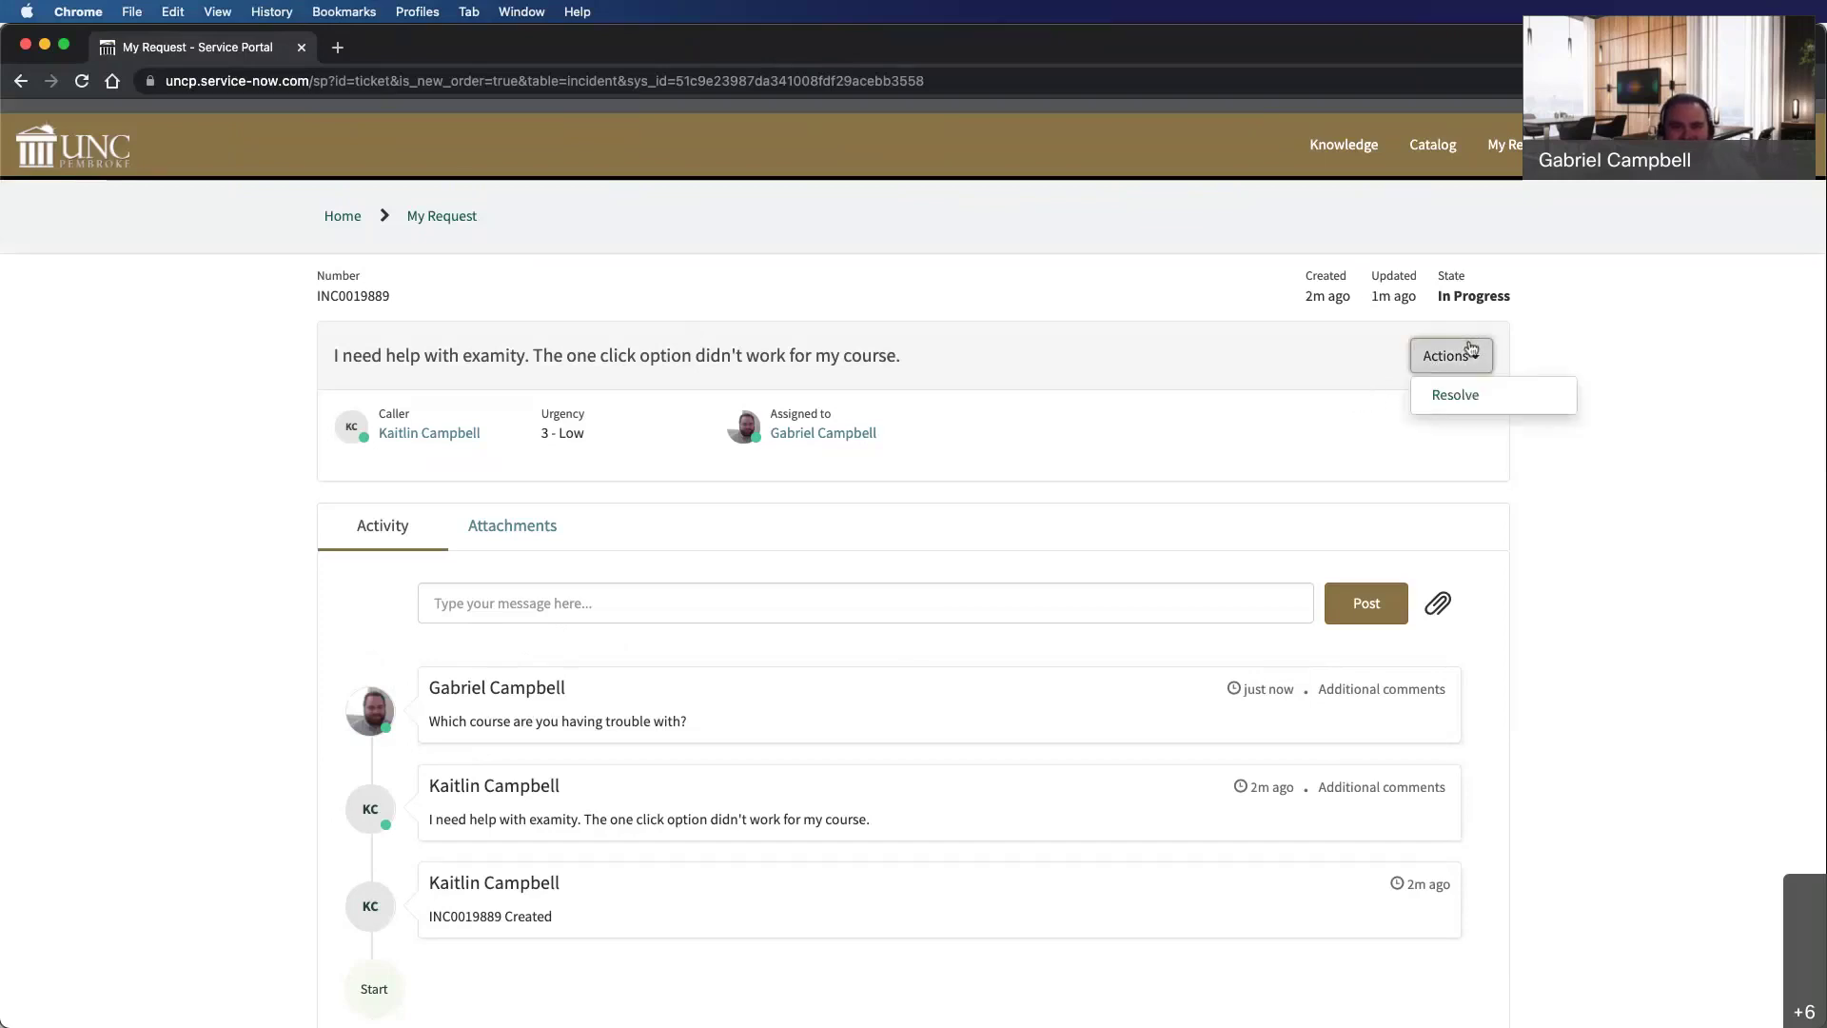
pyautogui.click(1343, 356)
pyautogui.click(1461, 365)
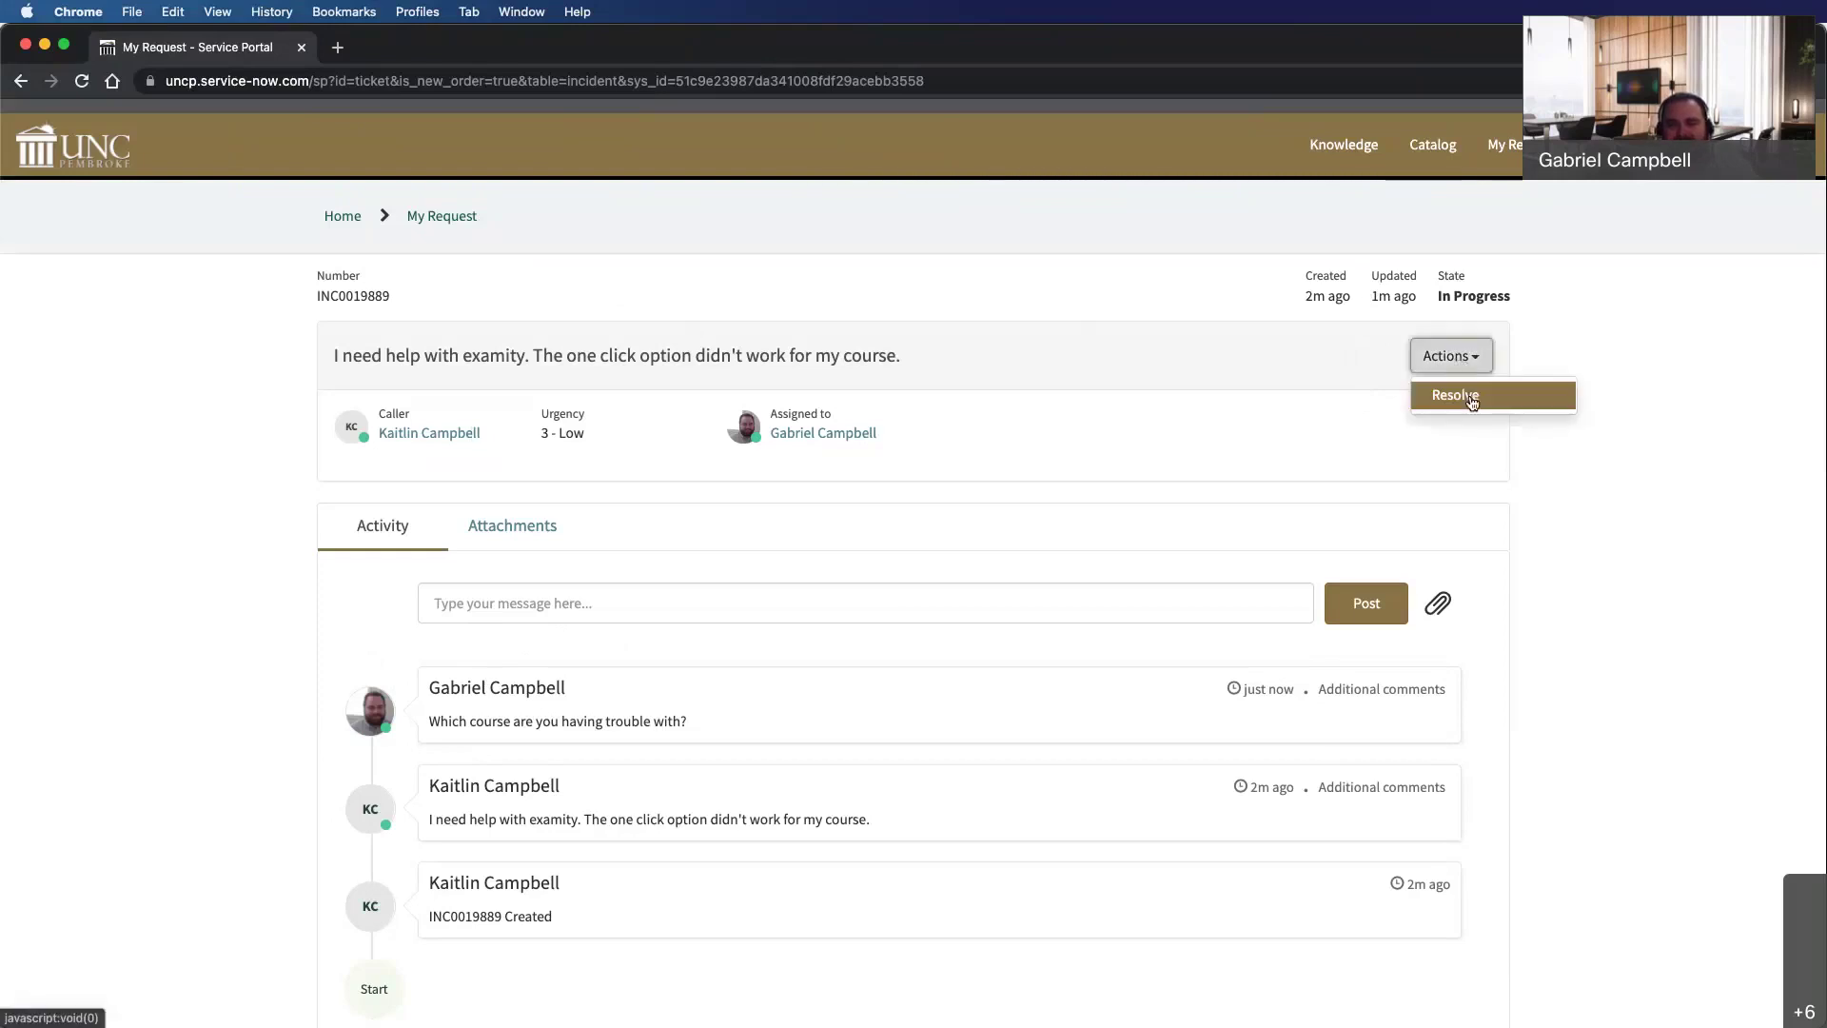
pyautogui.click(1471, 401)
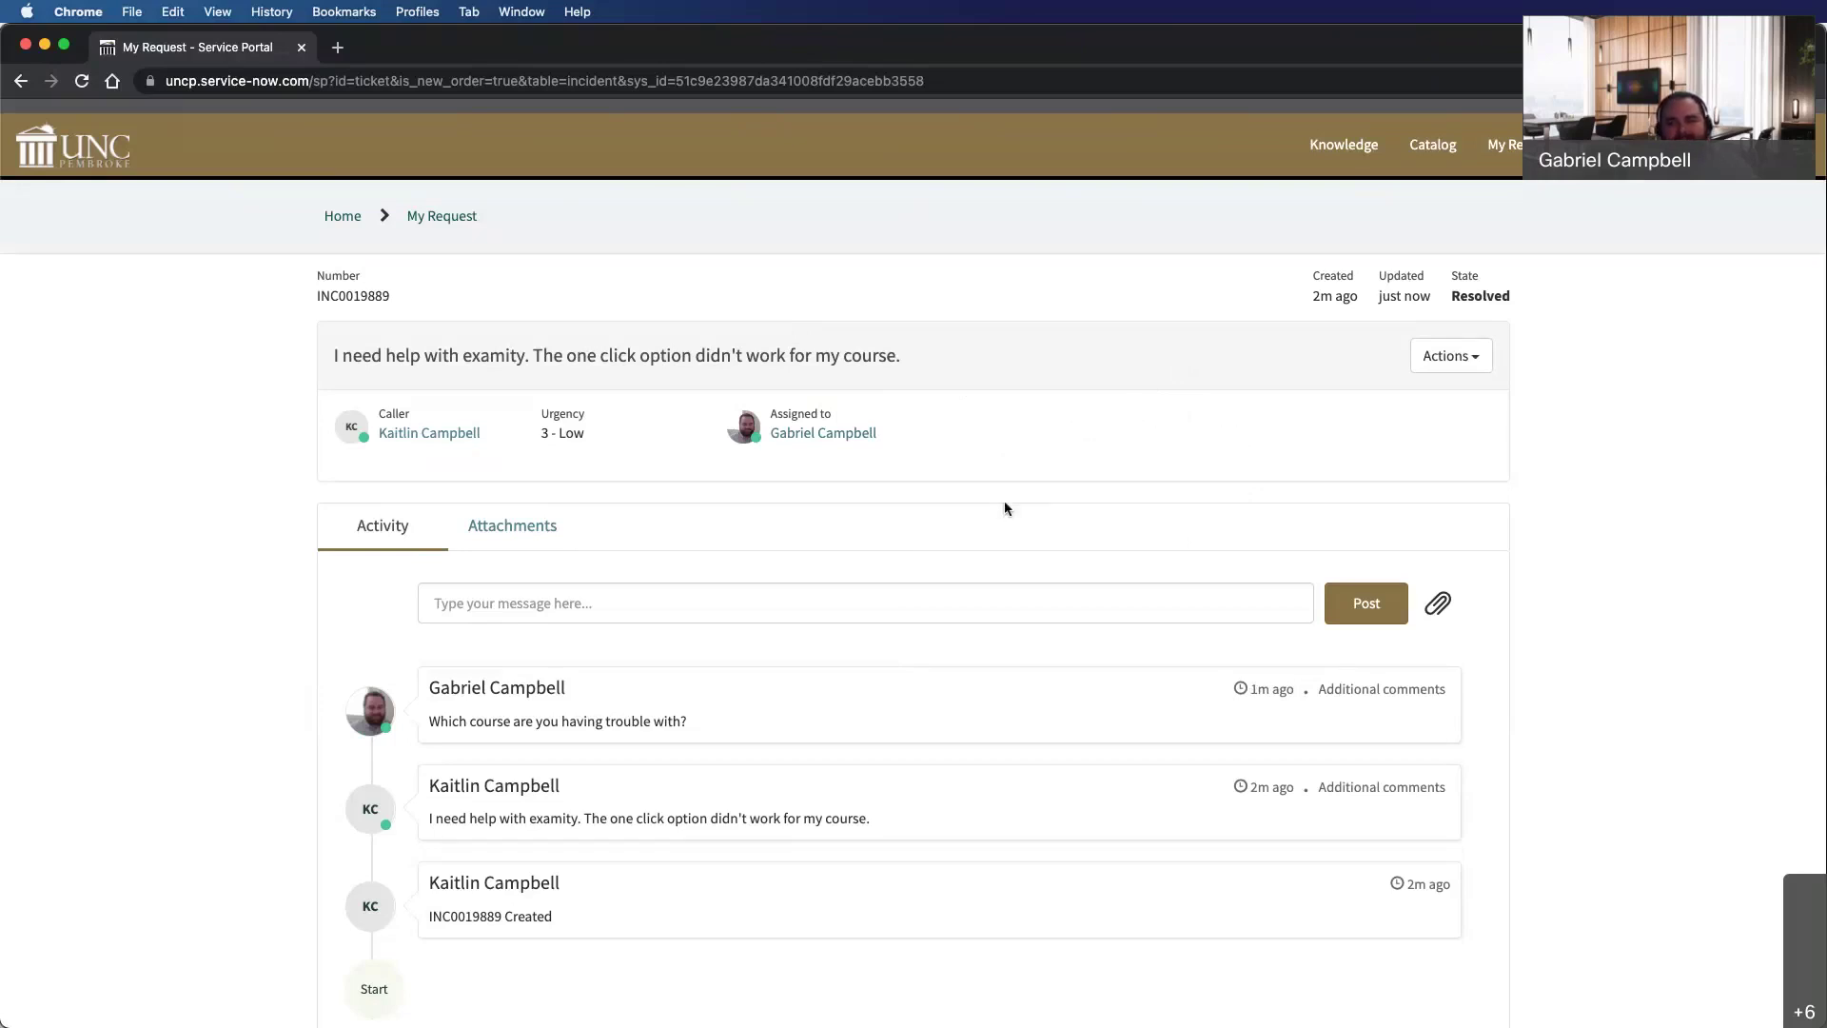
# Reopen the resolved Examity incident as not resolved, giving the reason "It's really still broken!", and check its available actions.
pyautogui.click(1446, 357)
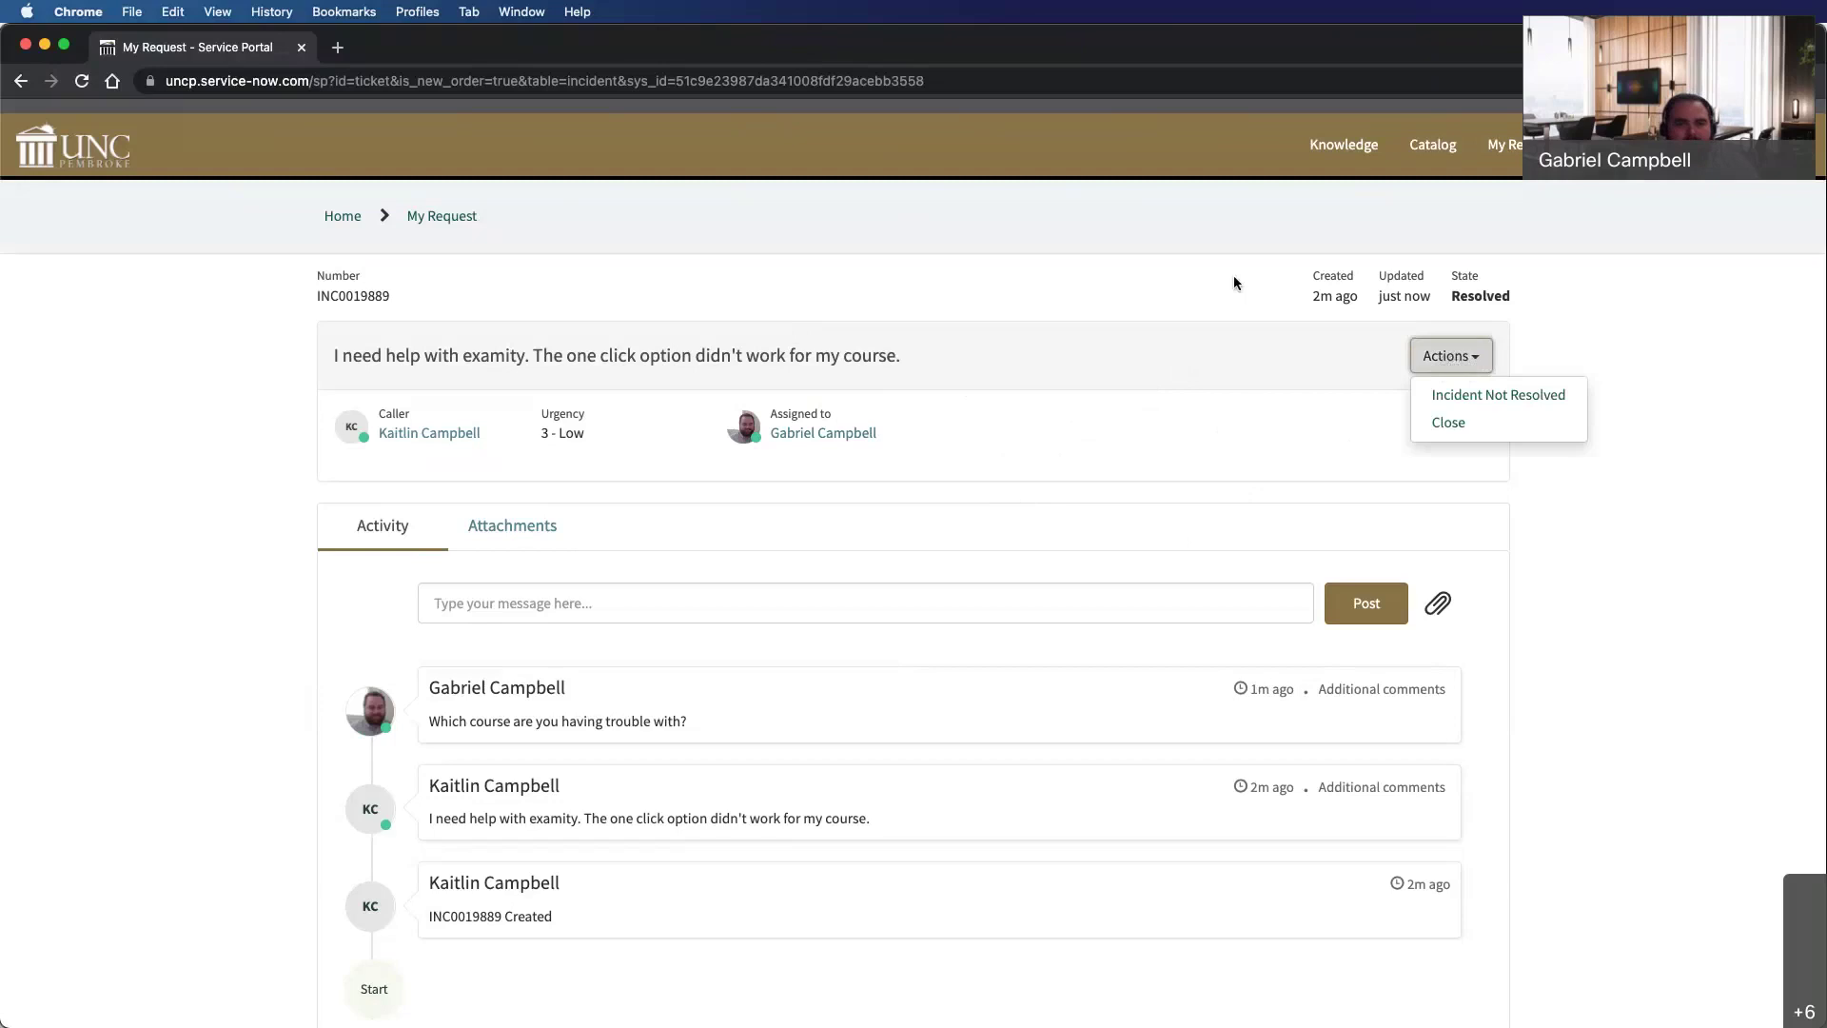
pyautogui.click(1184, 281)
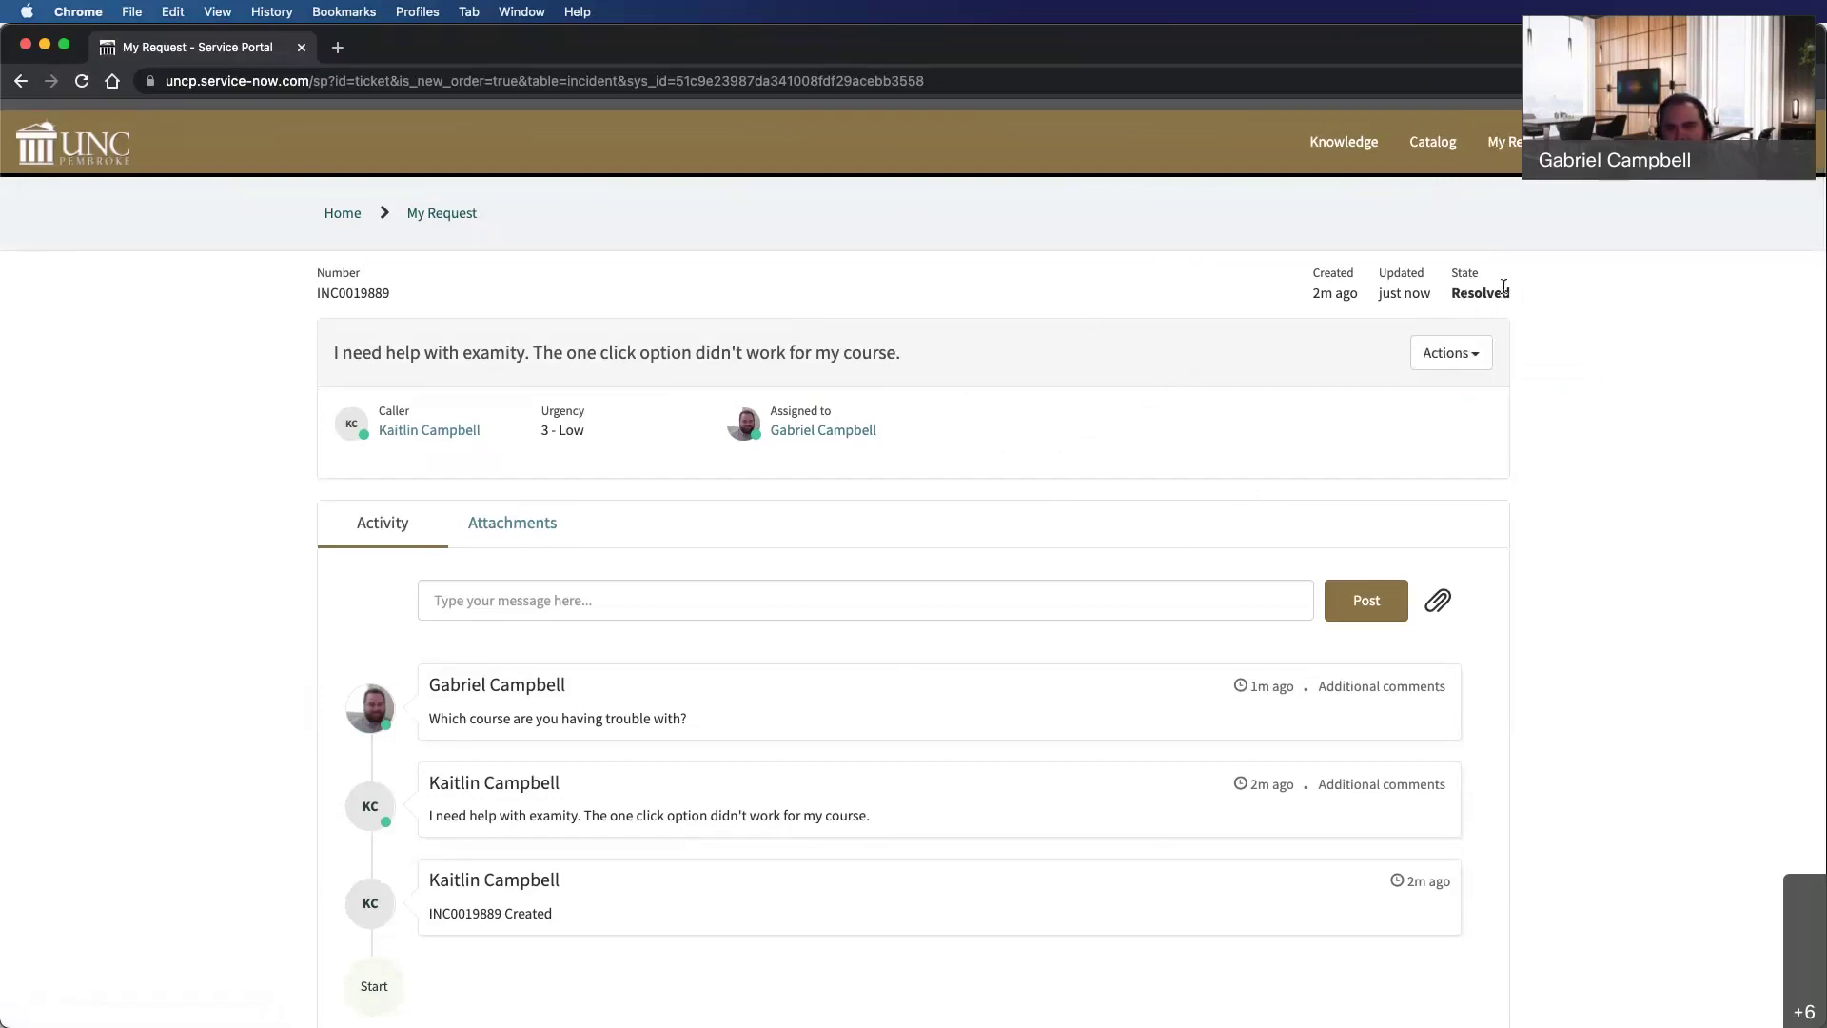
pyautogui.click(1453, 354)
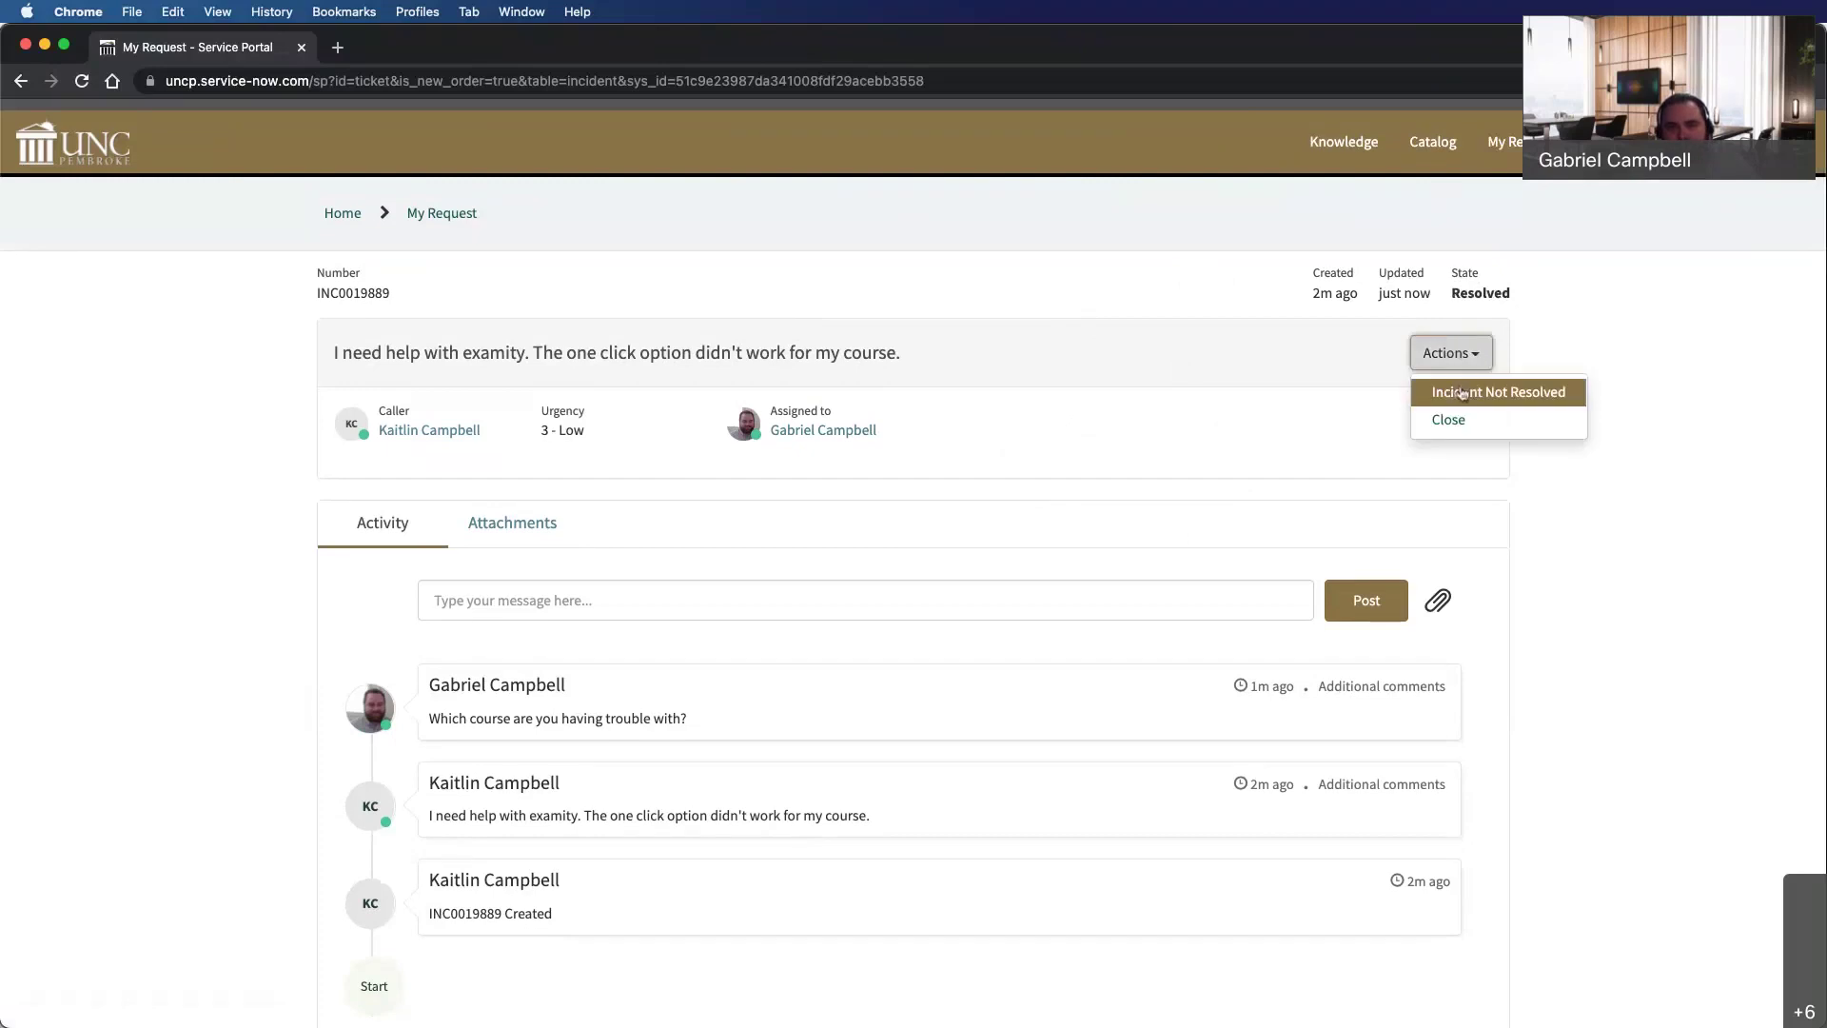
pyautogui.click(1465, 392)
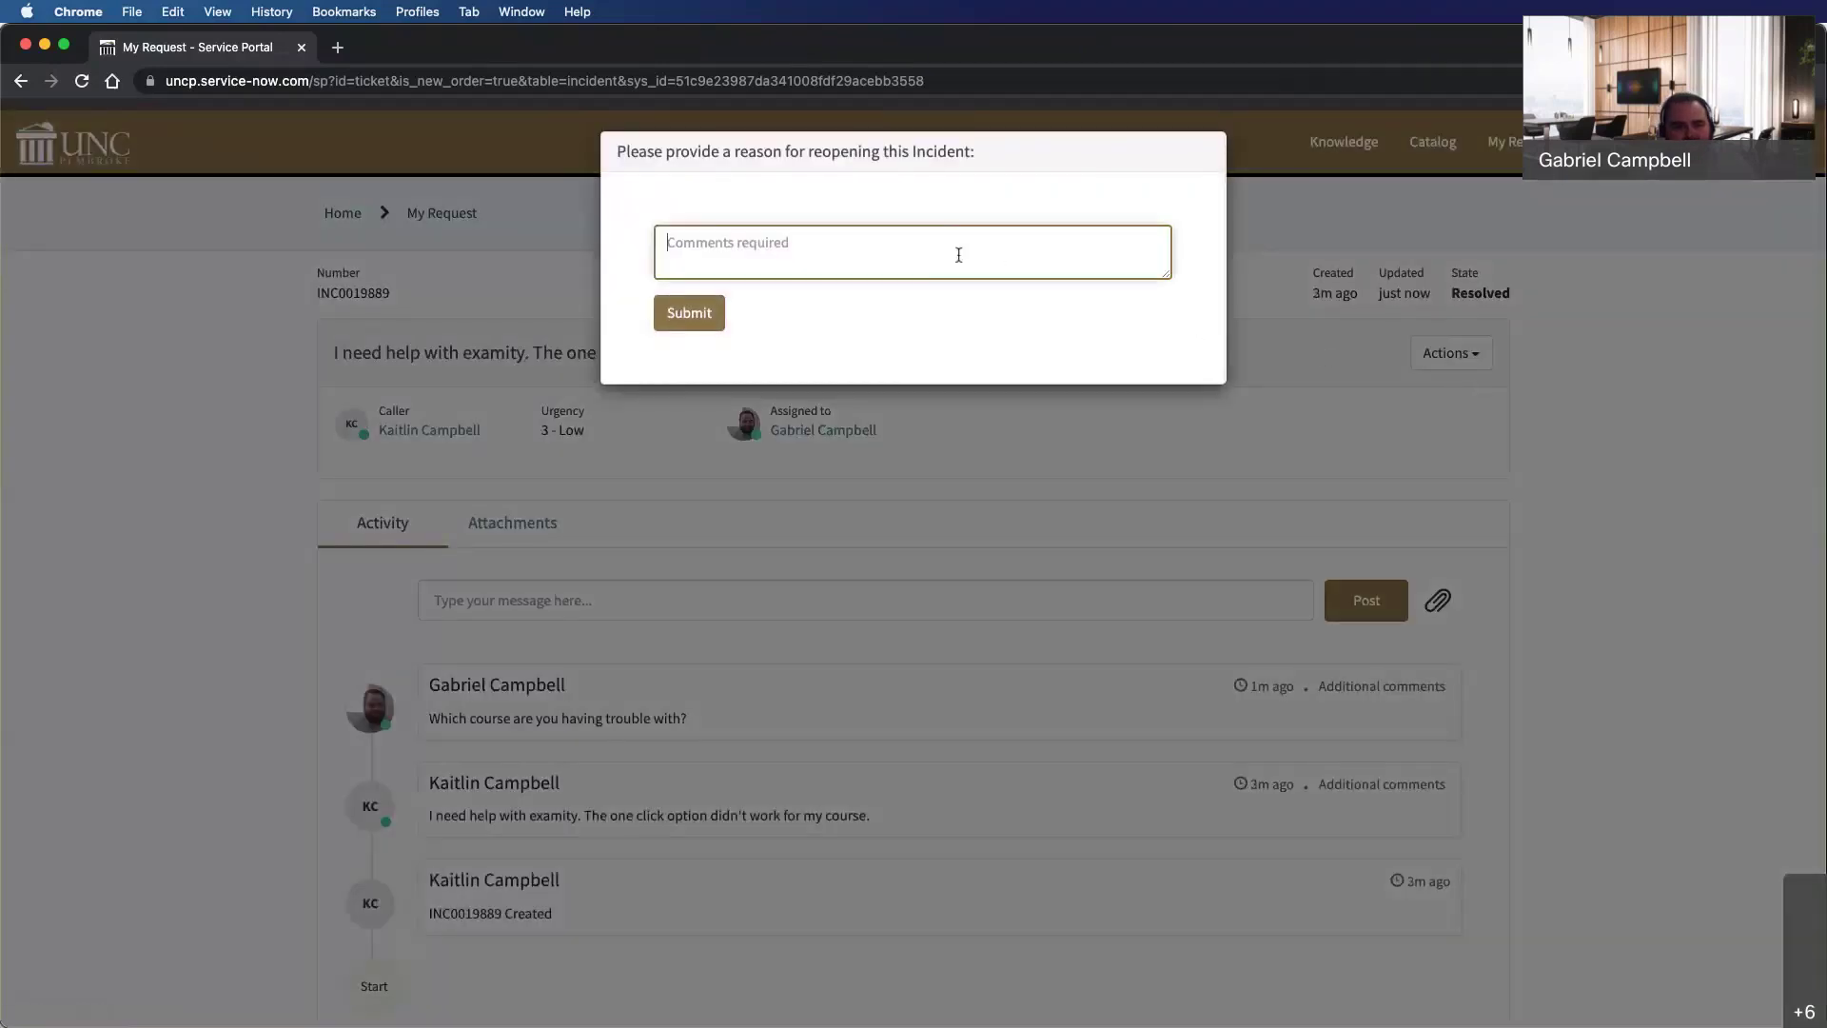
pyautogui.write("It's really")
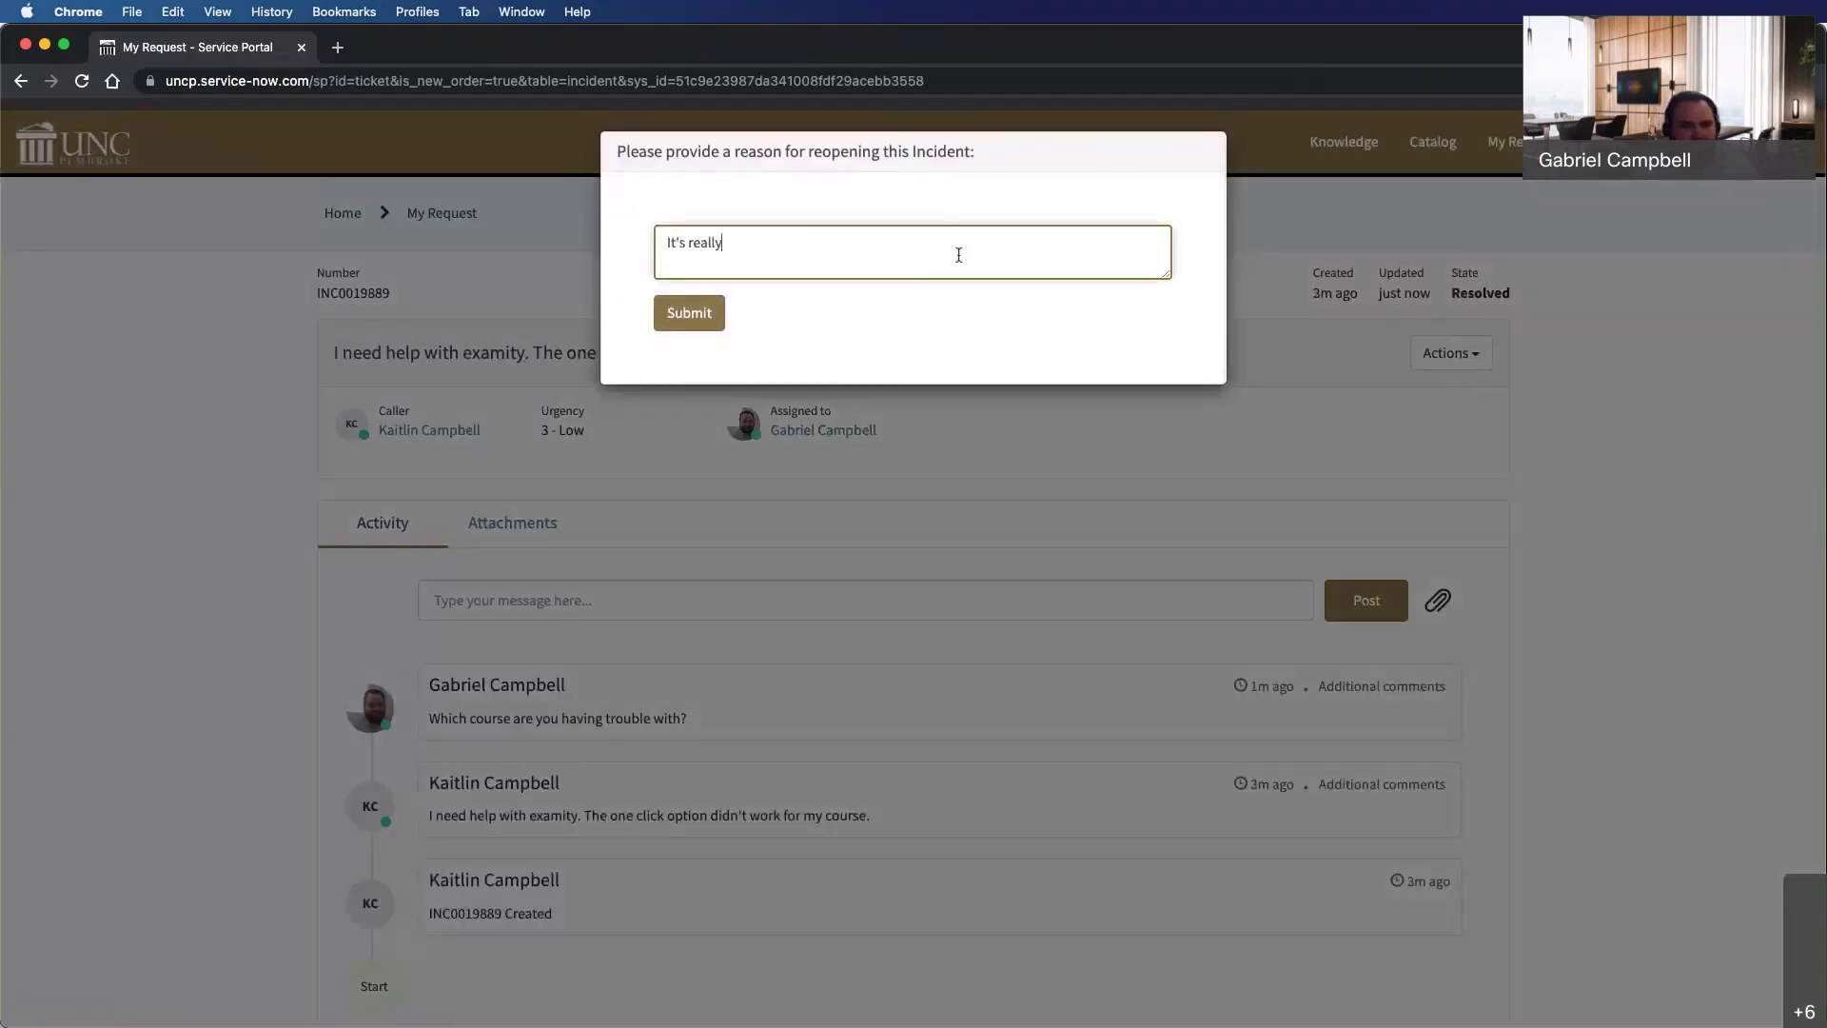
pyautogui.write(' still broken!')
pyautogui.click(665, 317)
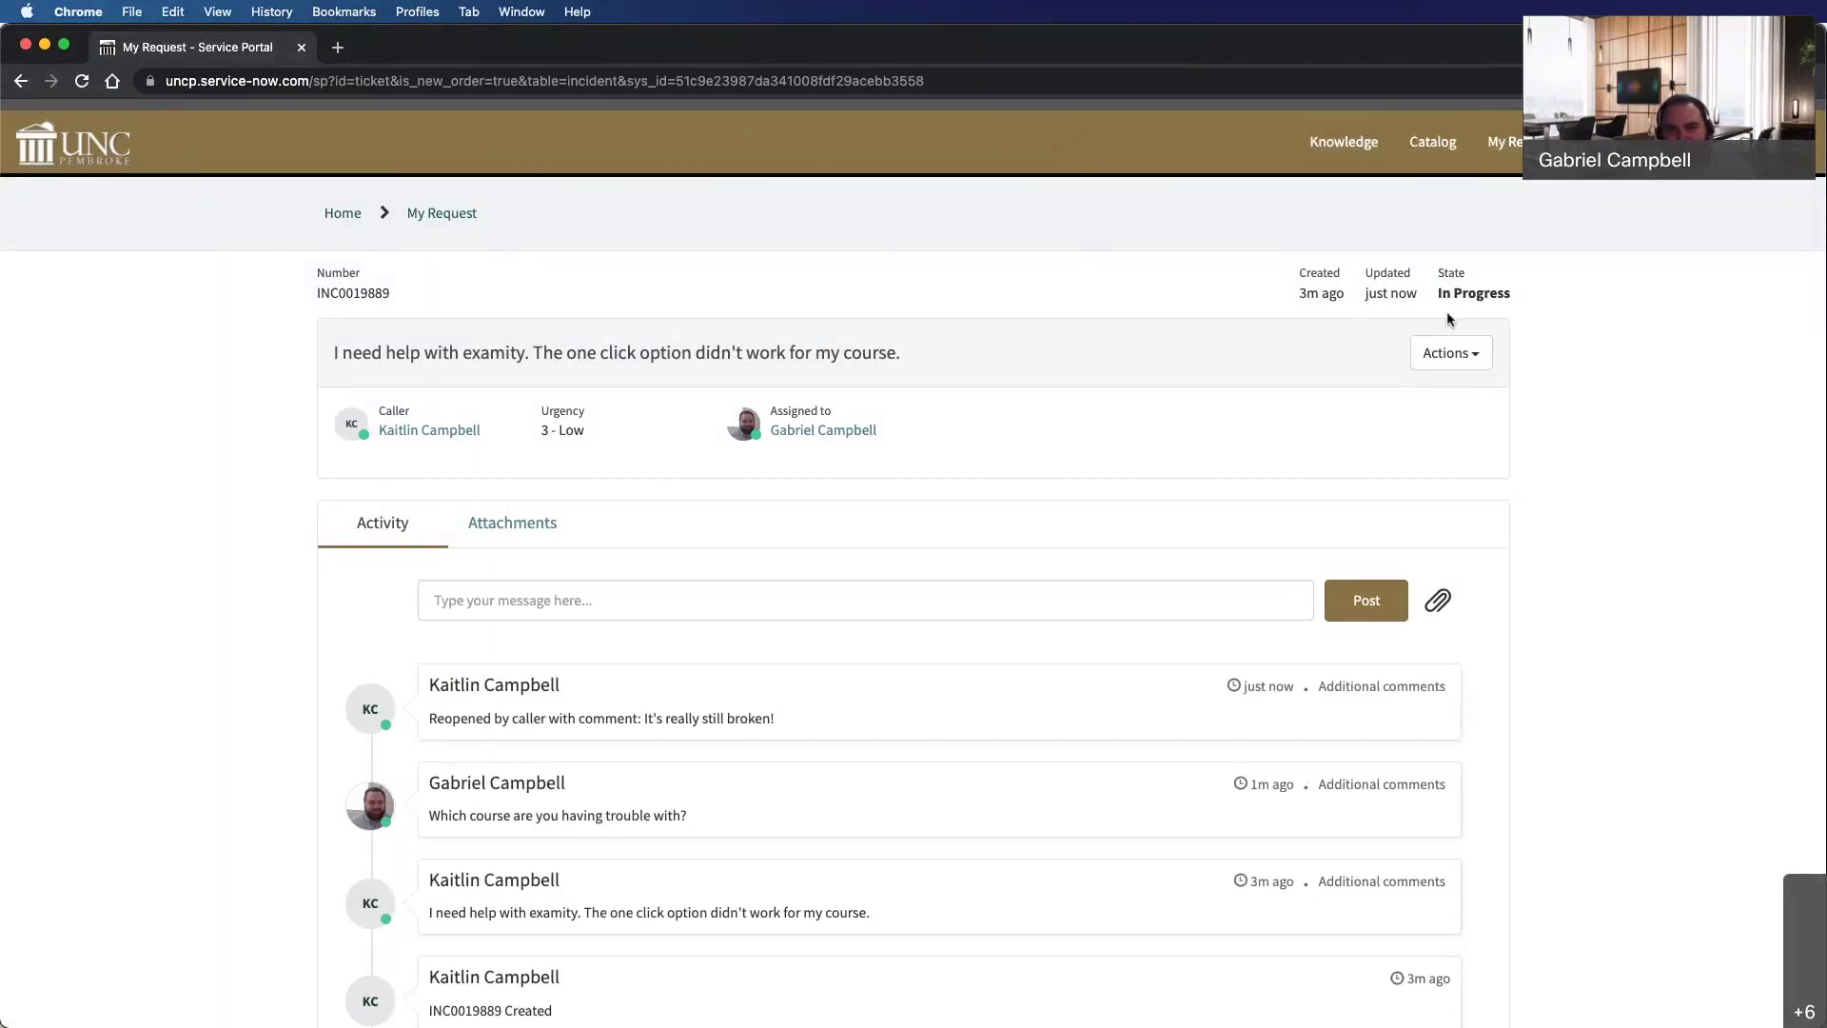
pyautogui.click(1471, 355)
pyautogui.click(1352, 350)
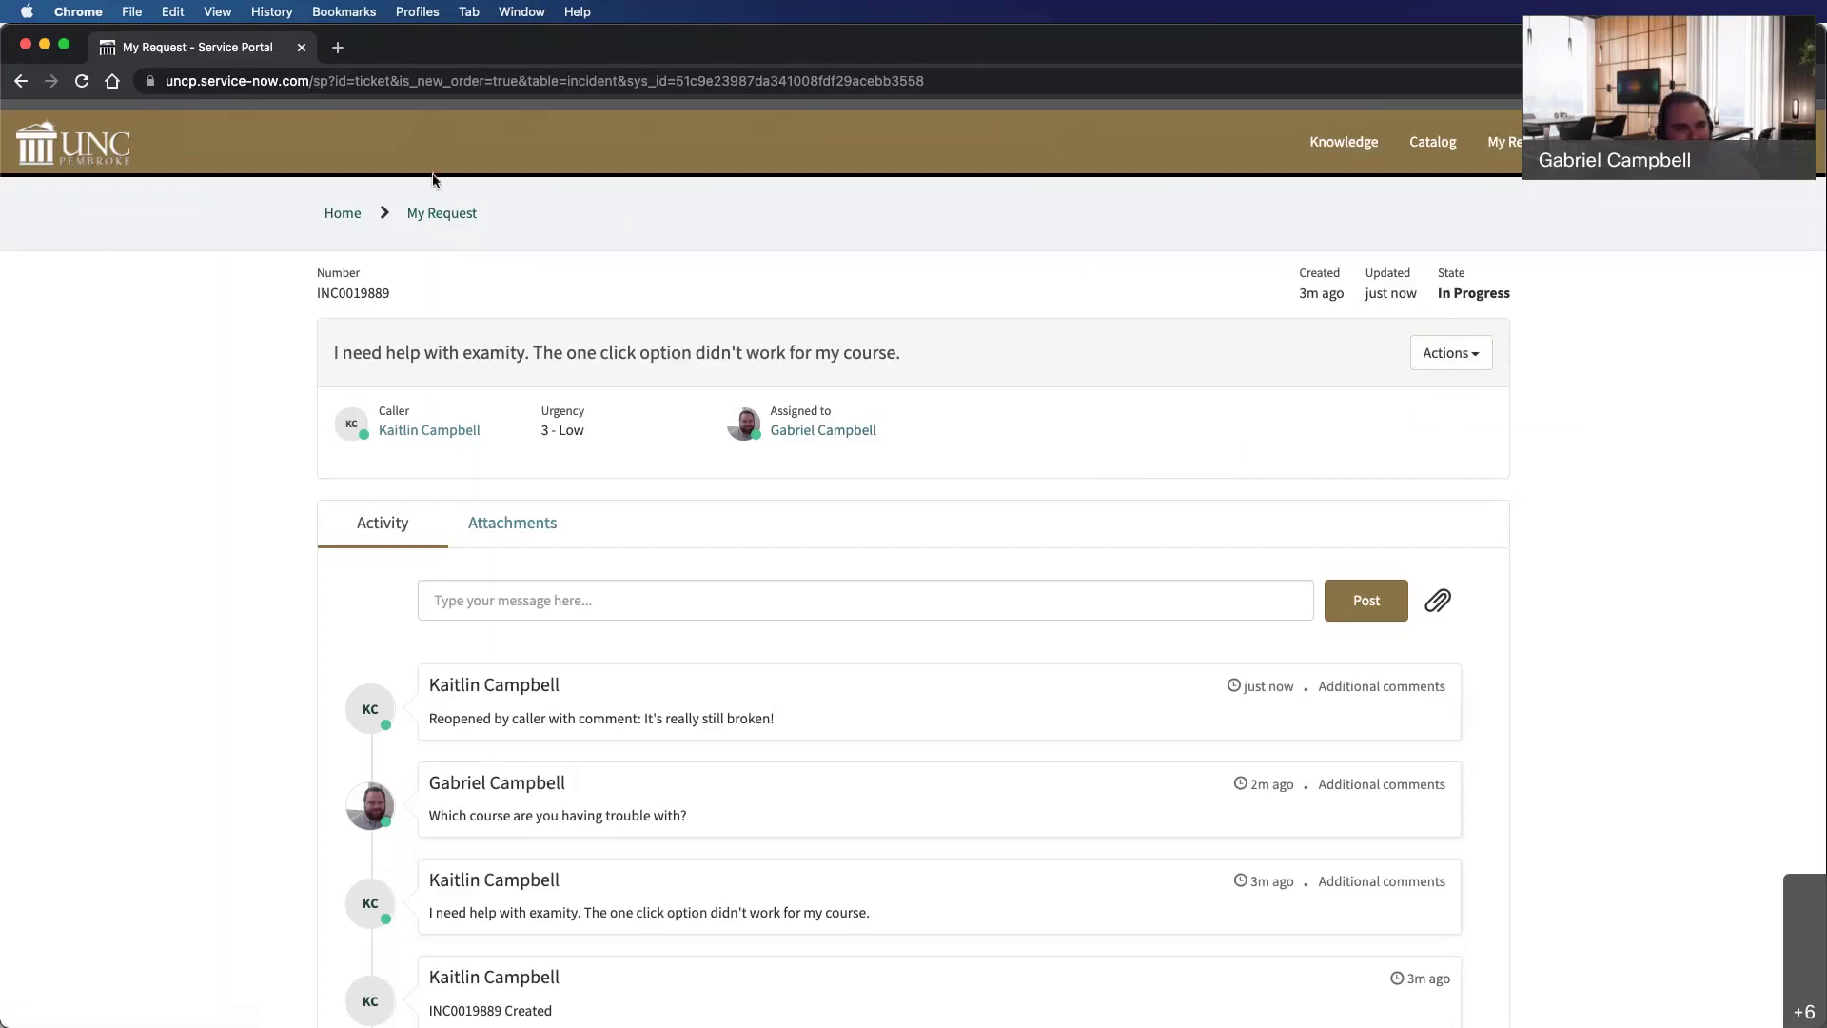
# Go from the portal home page to the list of submitted requests, view the closed ones, and switch back to the open ones.
pyautogui.click(88, 156)
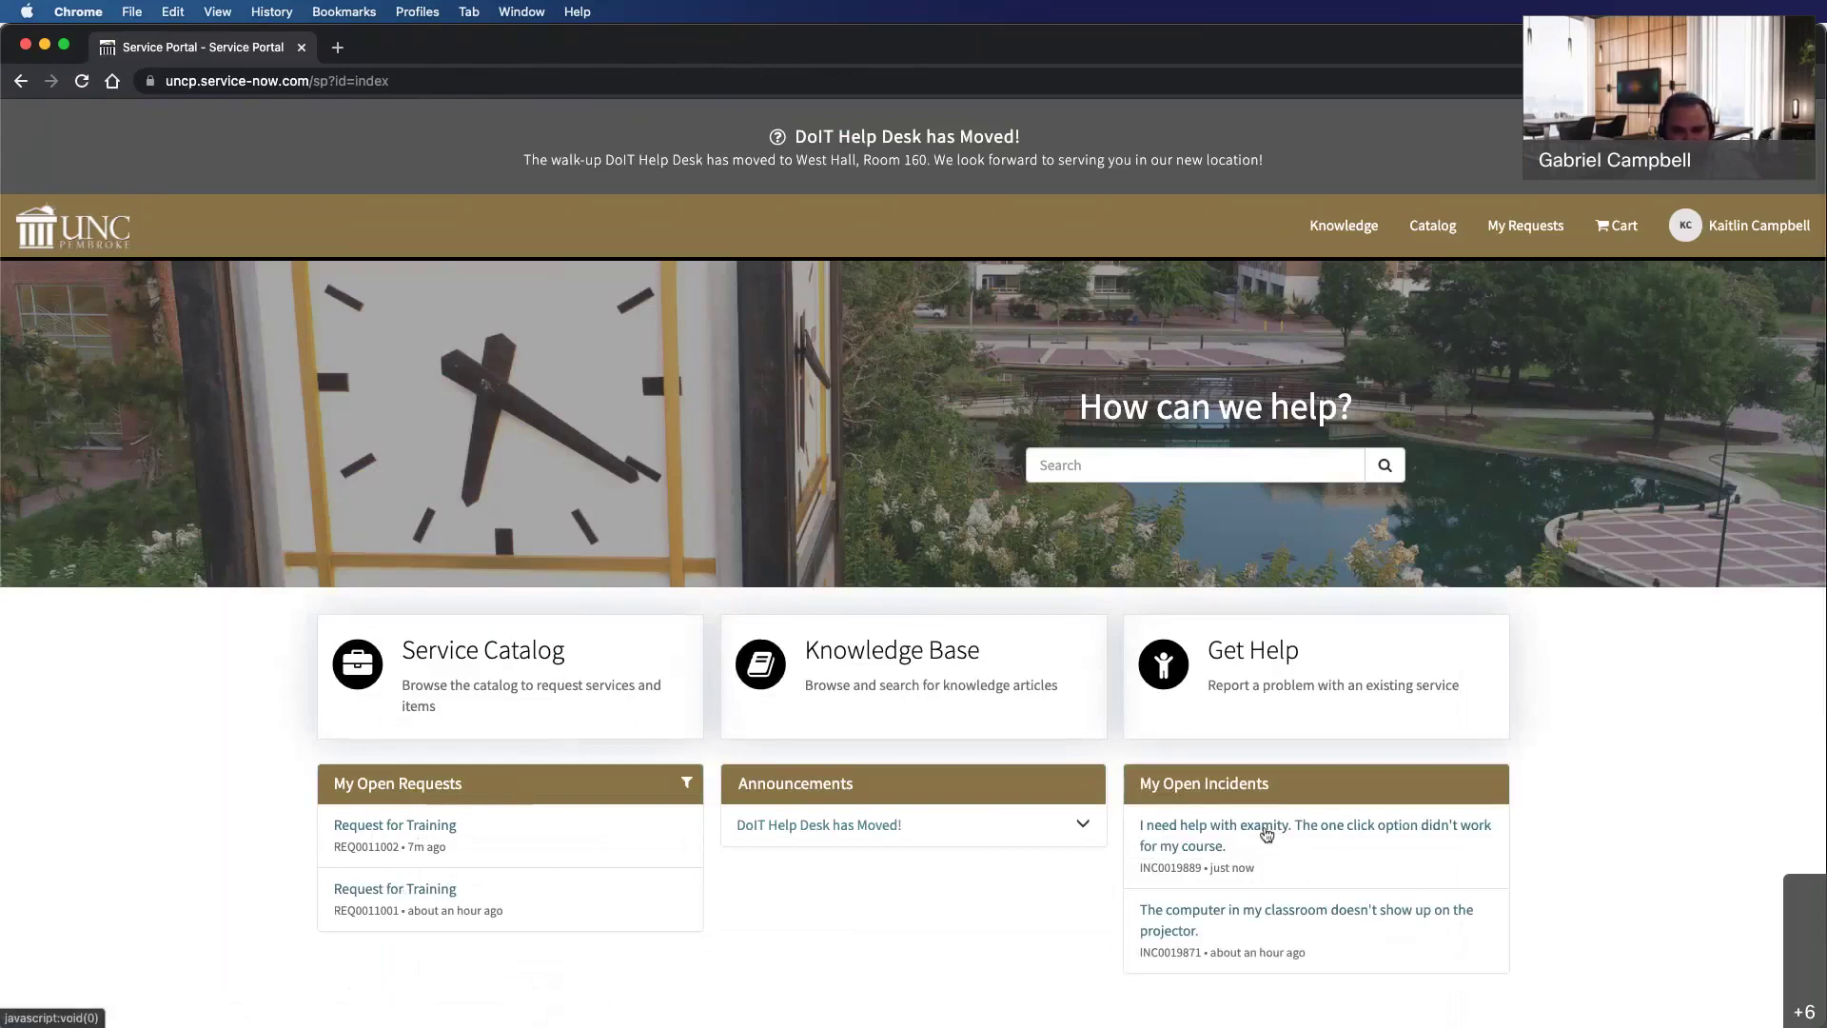
pyautogui.click(1541, 236)
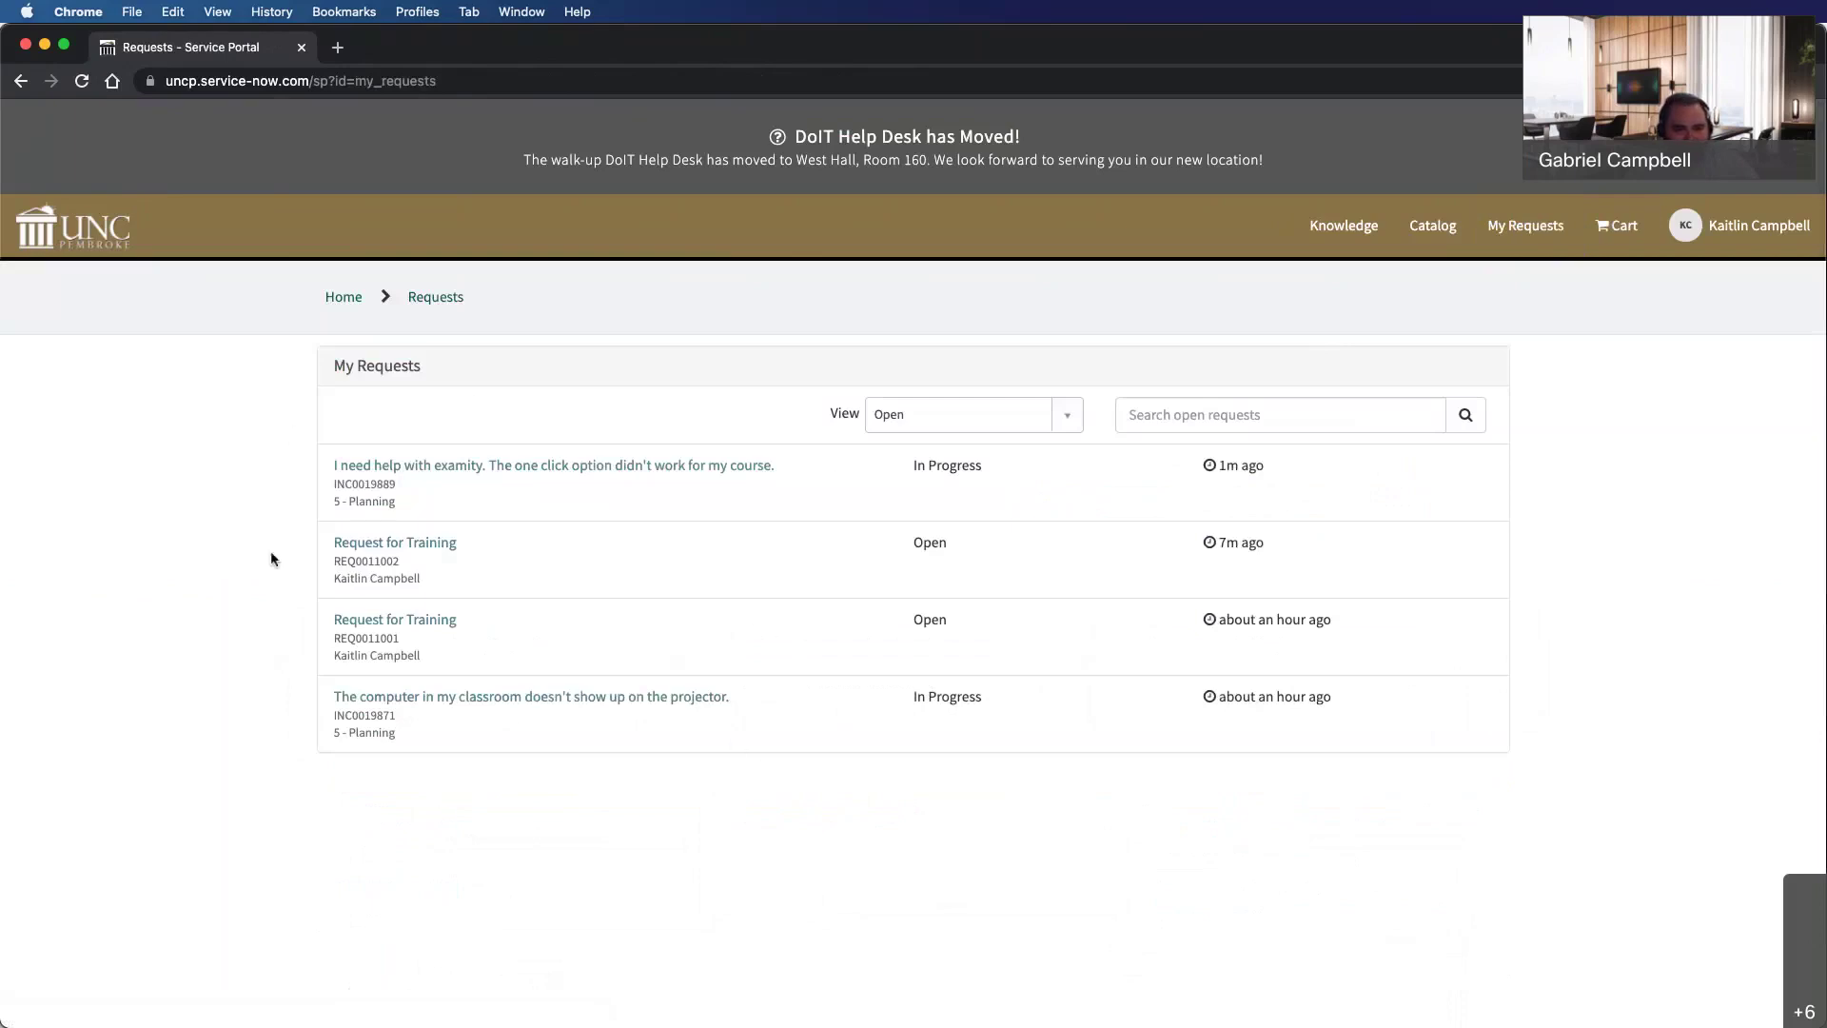
pyautogui.click(1052, 420)
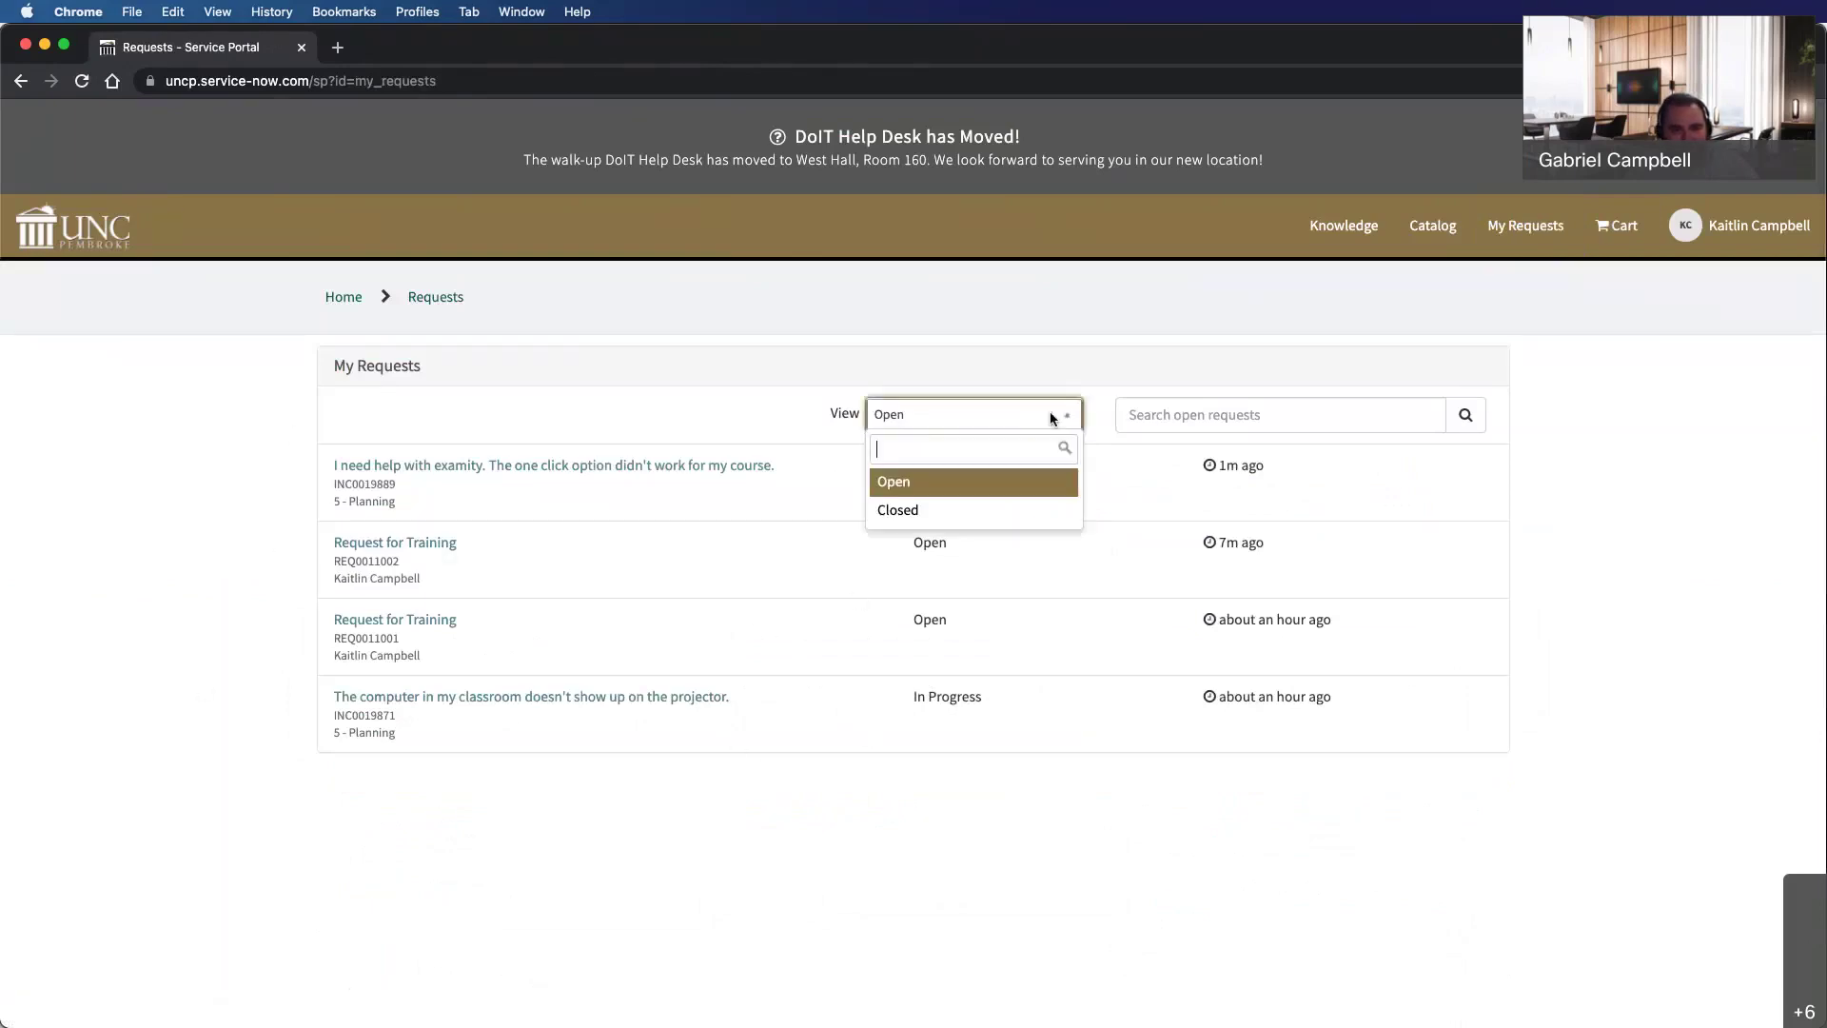
pyautogui.click(918, 511)
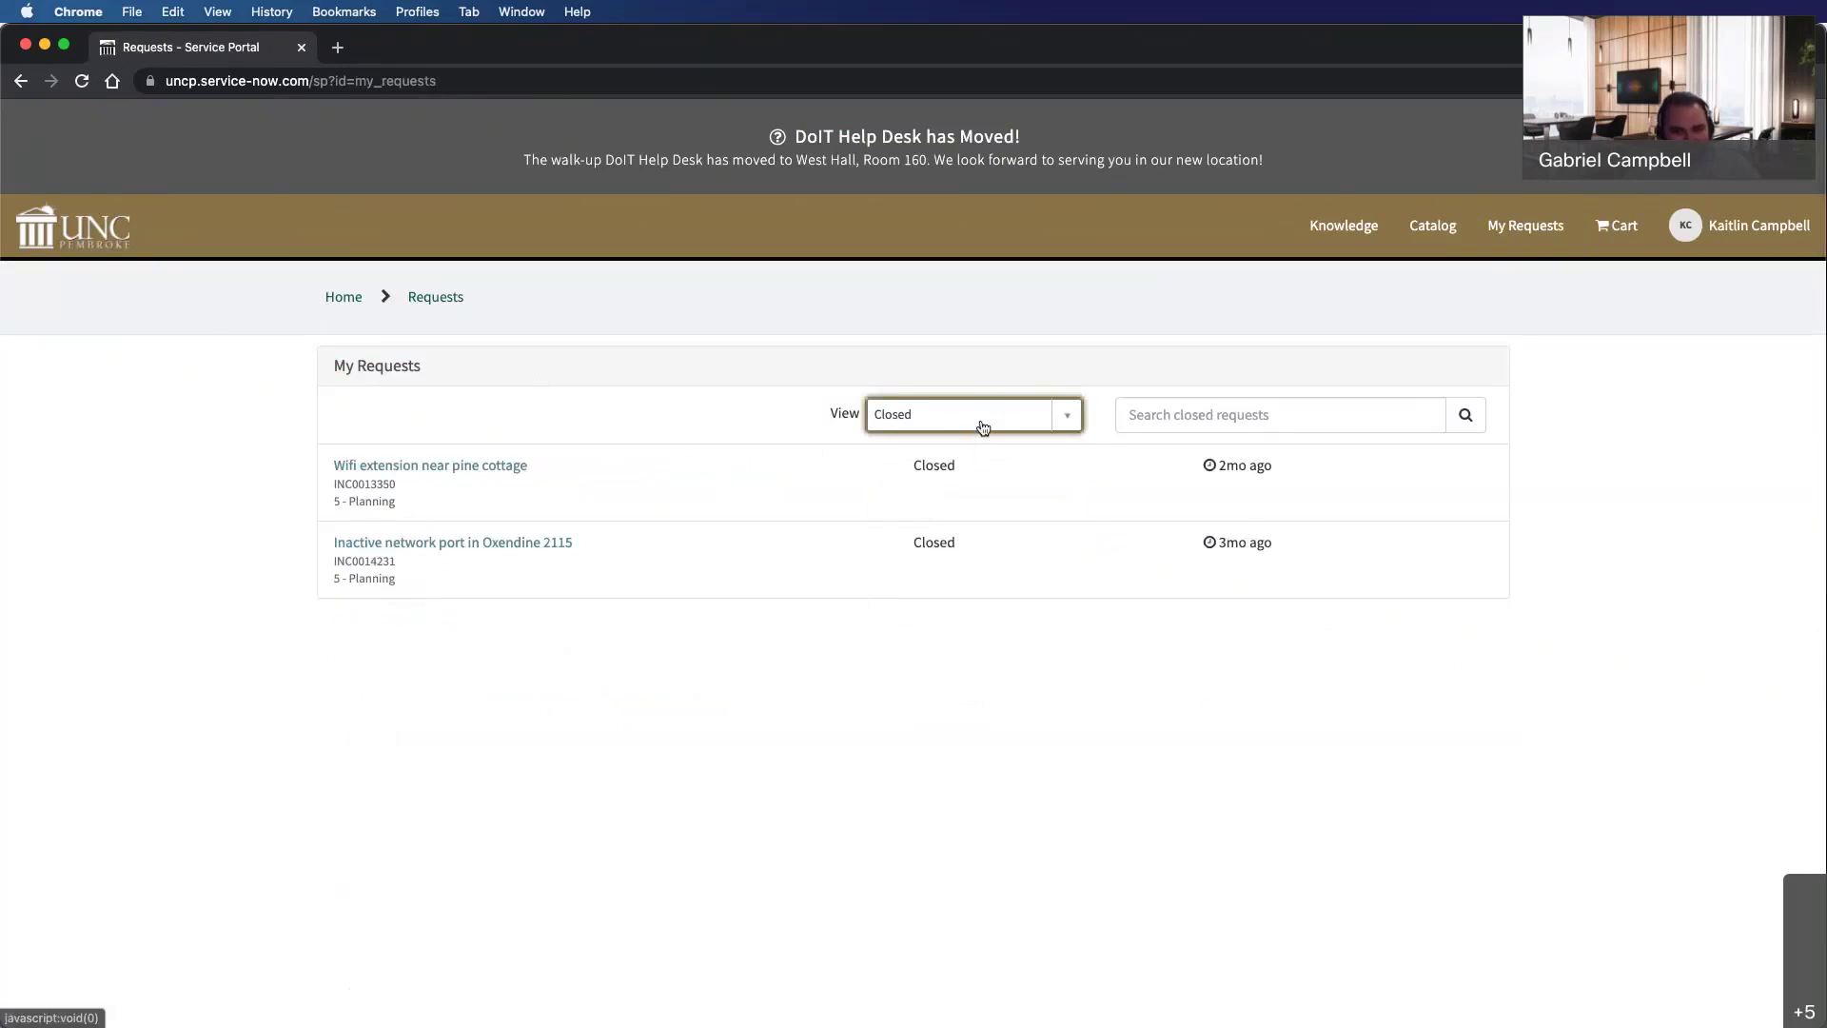
pyautogui.click(1040, 417)
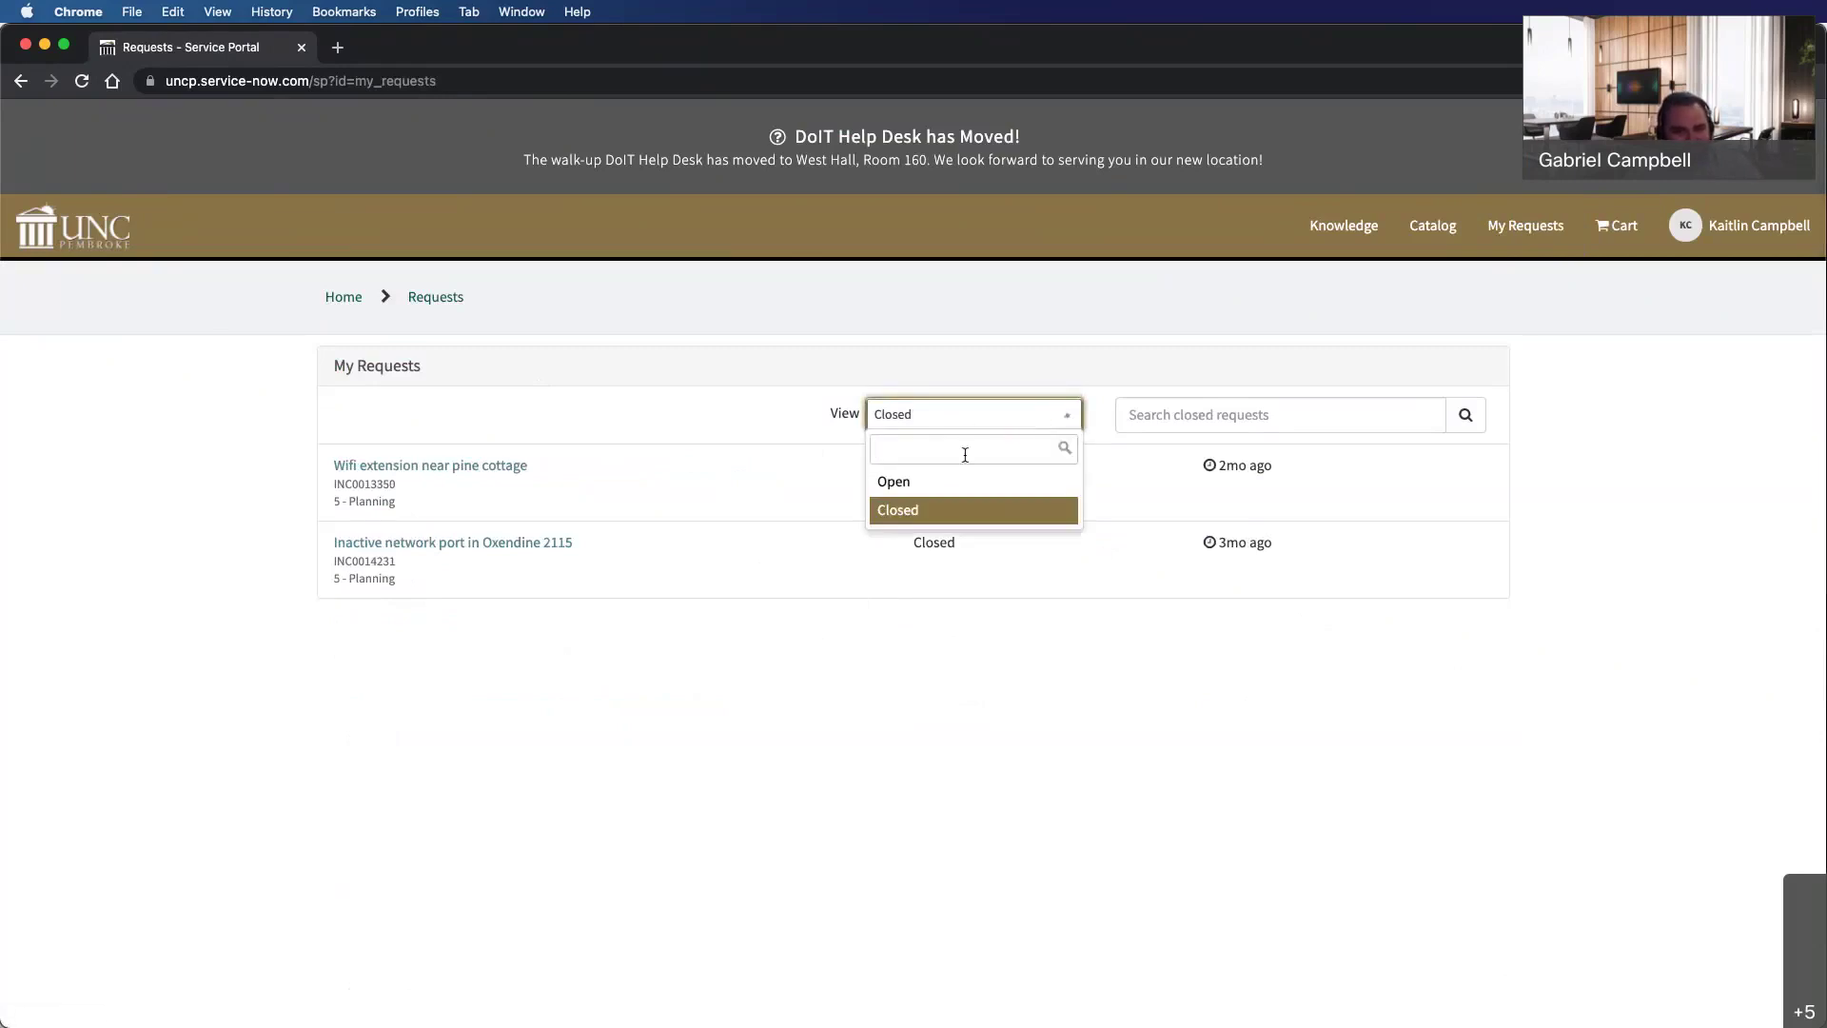
pyautogui.click(917, 491)
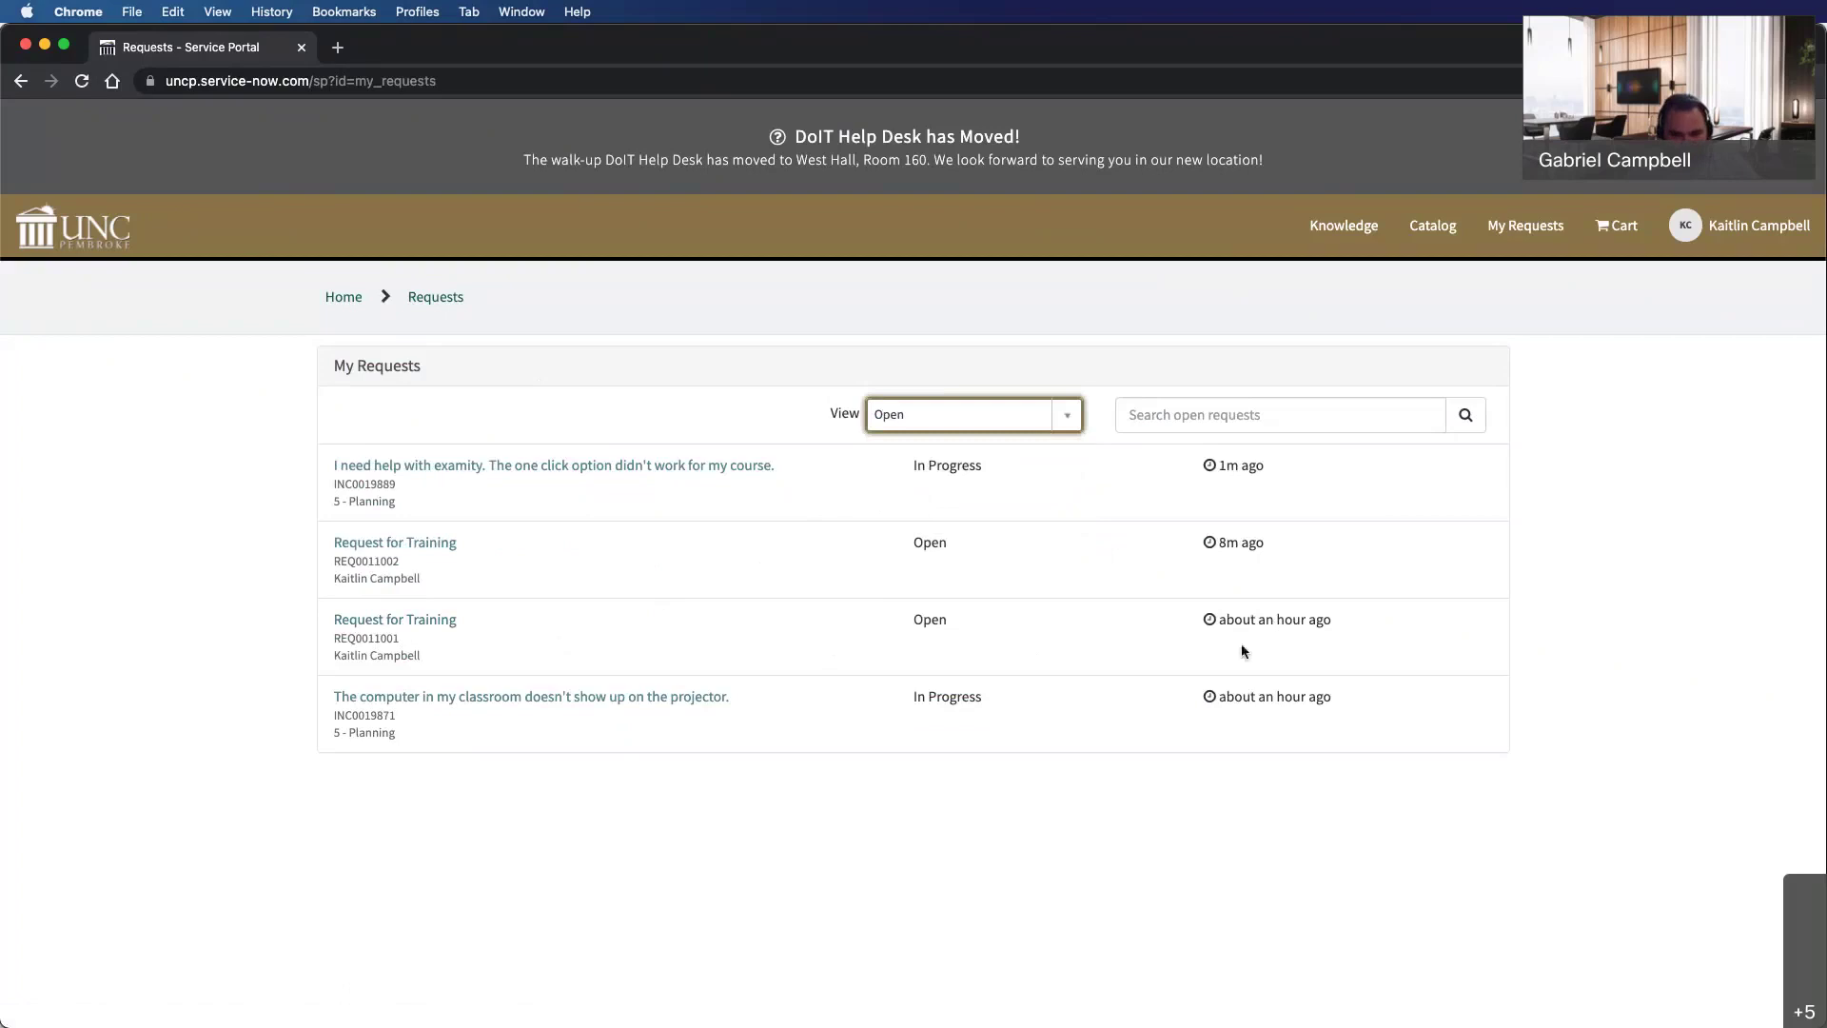
# Open the older training request, look at its item page, return to the summary and expand its stages to check fulfillment progress.
pyautogui.click(393, 621)
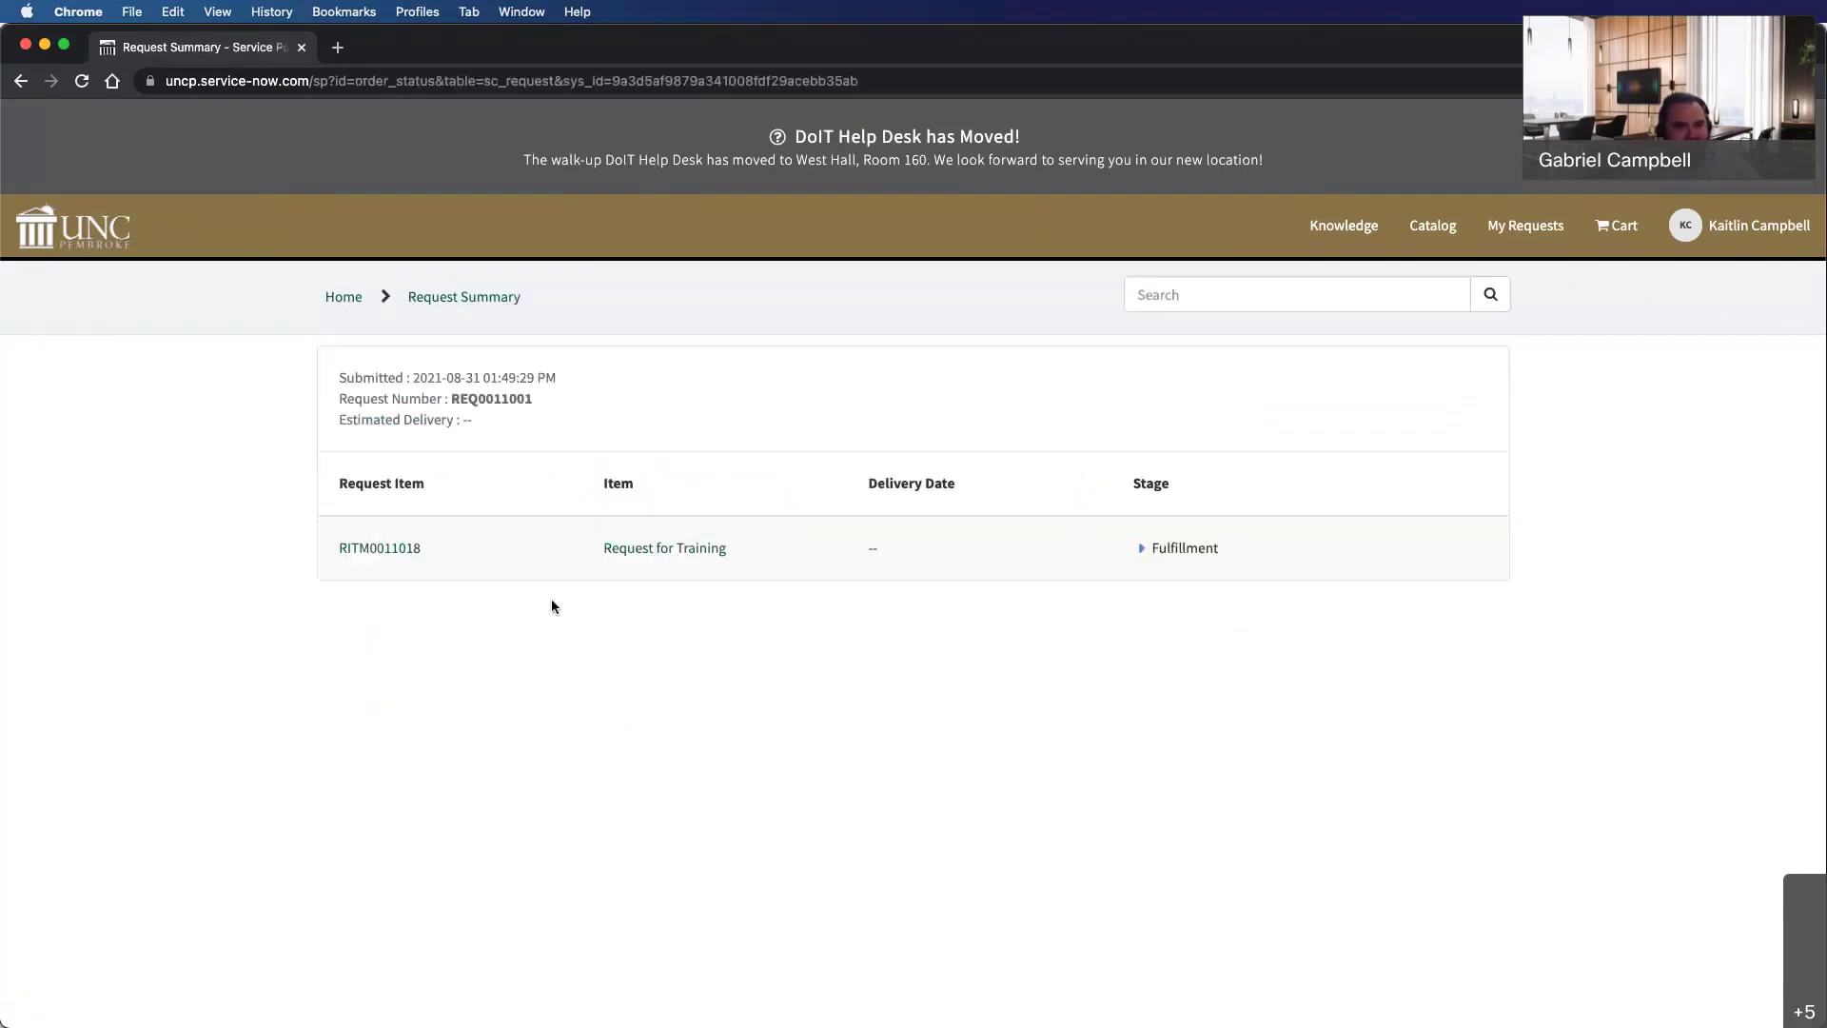
pyautogui.click(675, 553)
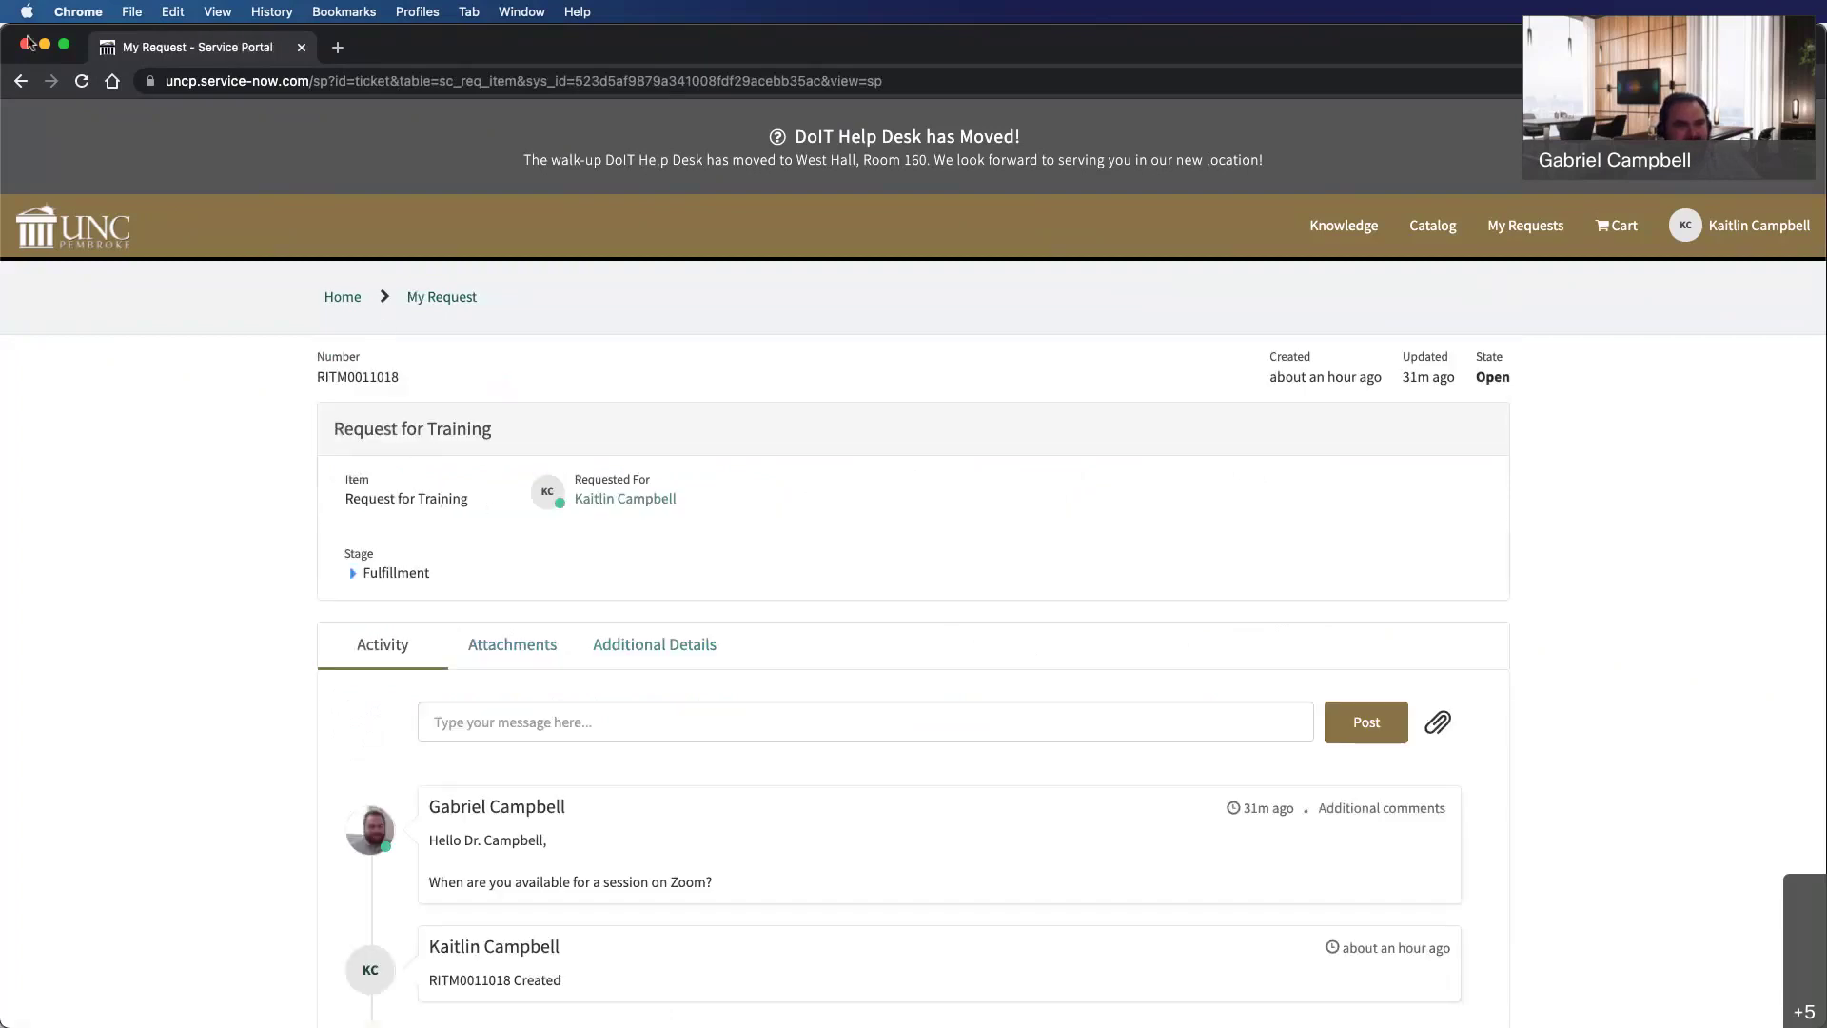
pyautogui.click(20, 81)
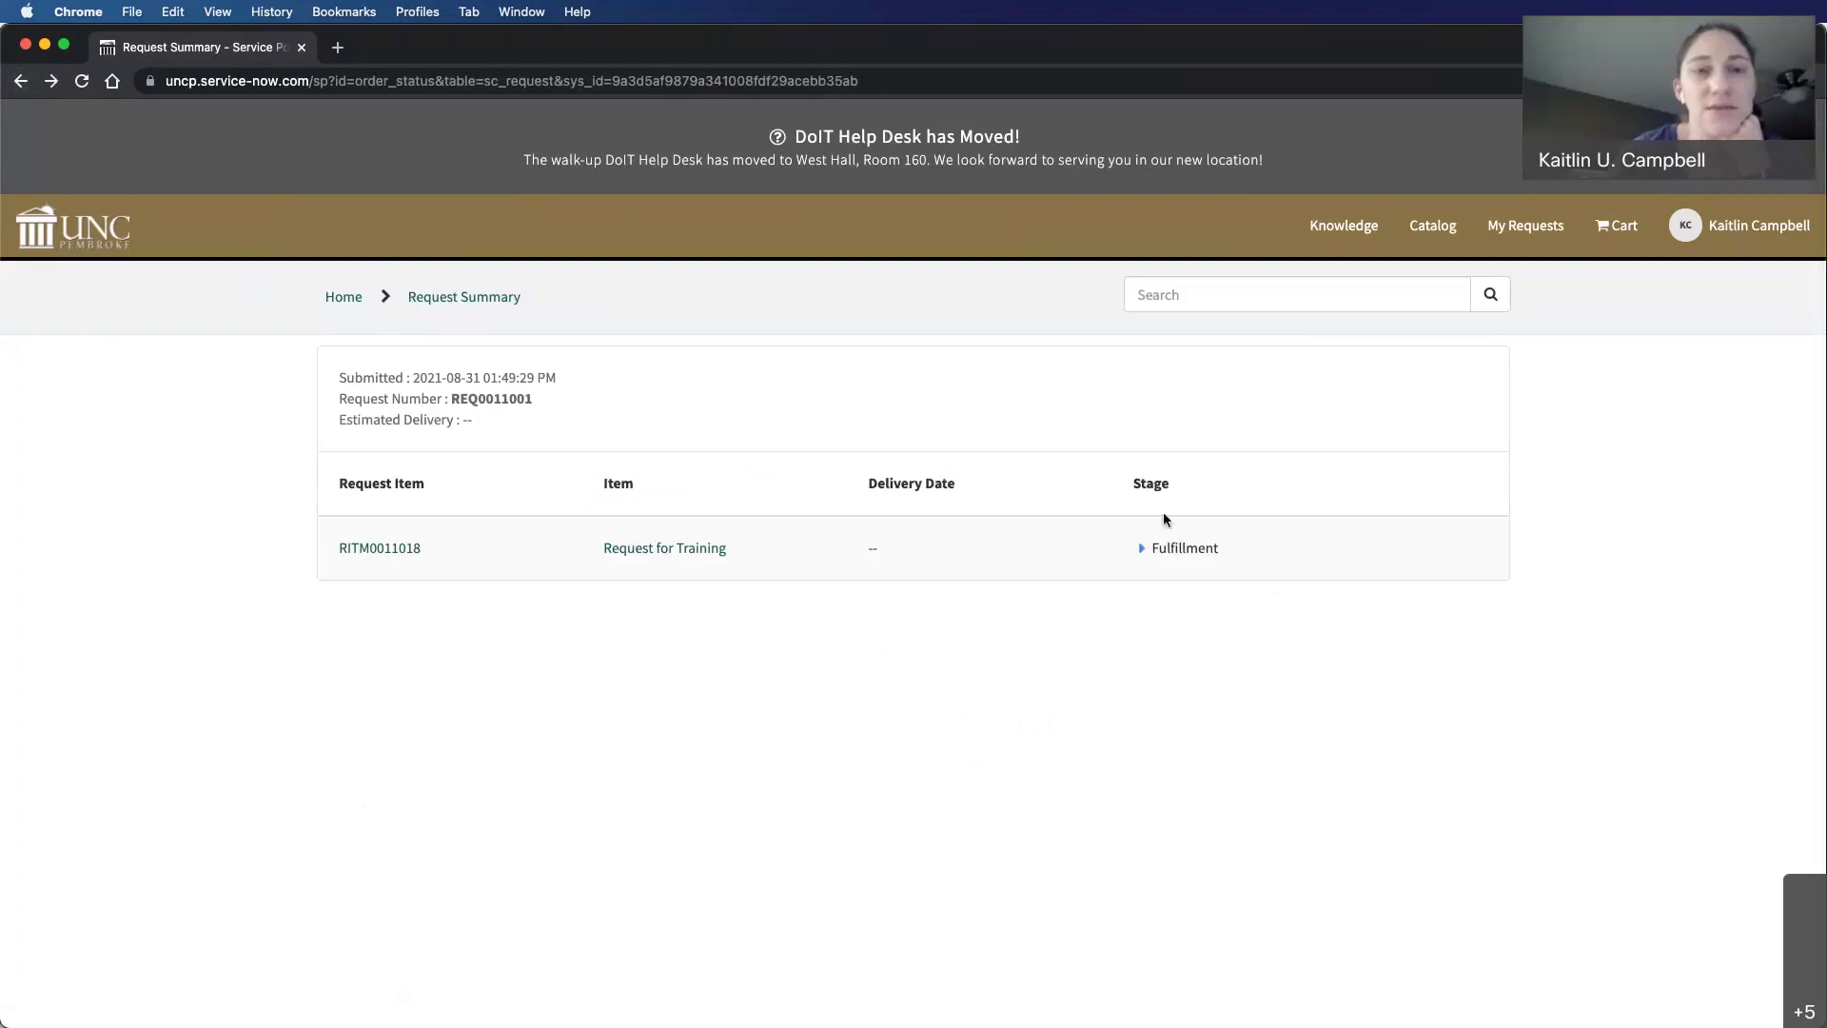
pyautogui.click(1142, 550)
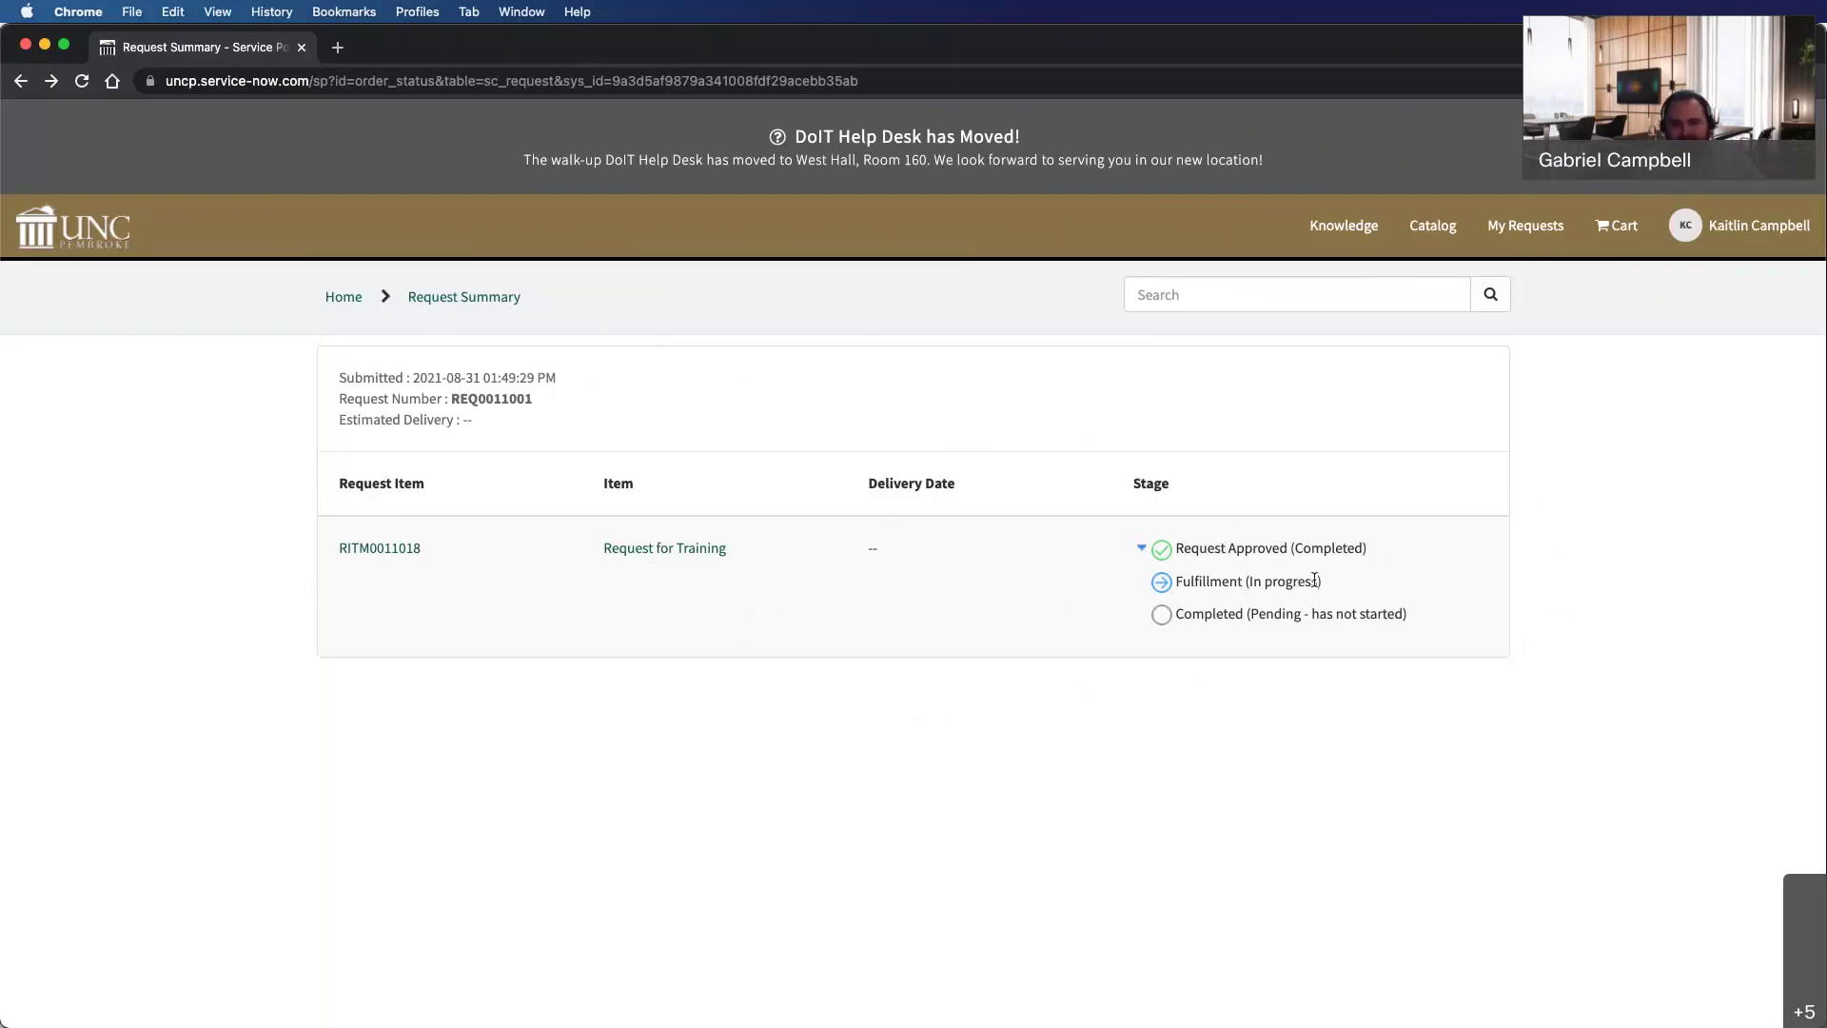
pyautogui.moveTo(1314, 580); pyautogui.dragTo(1249, 581)
pyautogui.click(1032, 707)
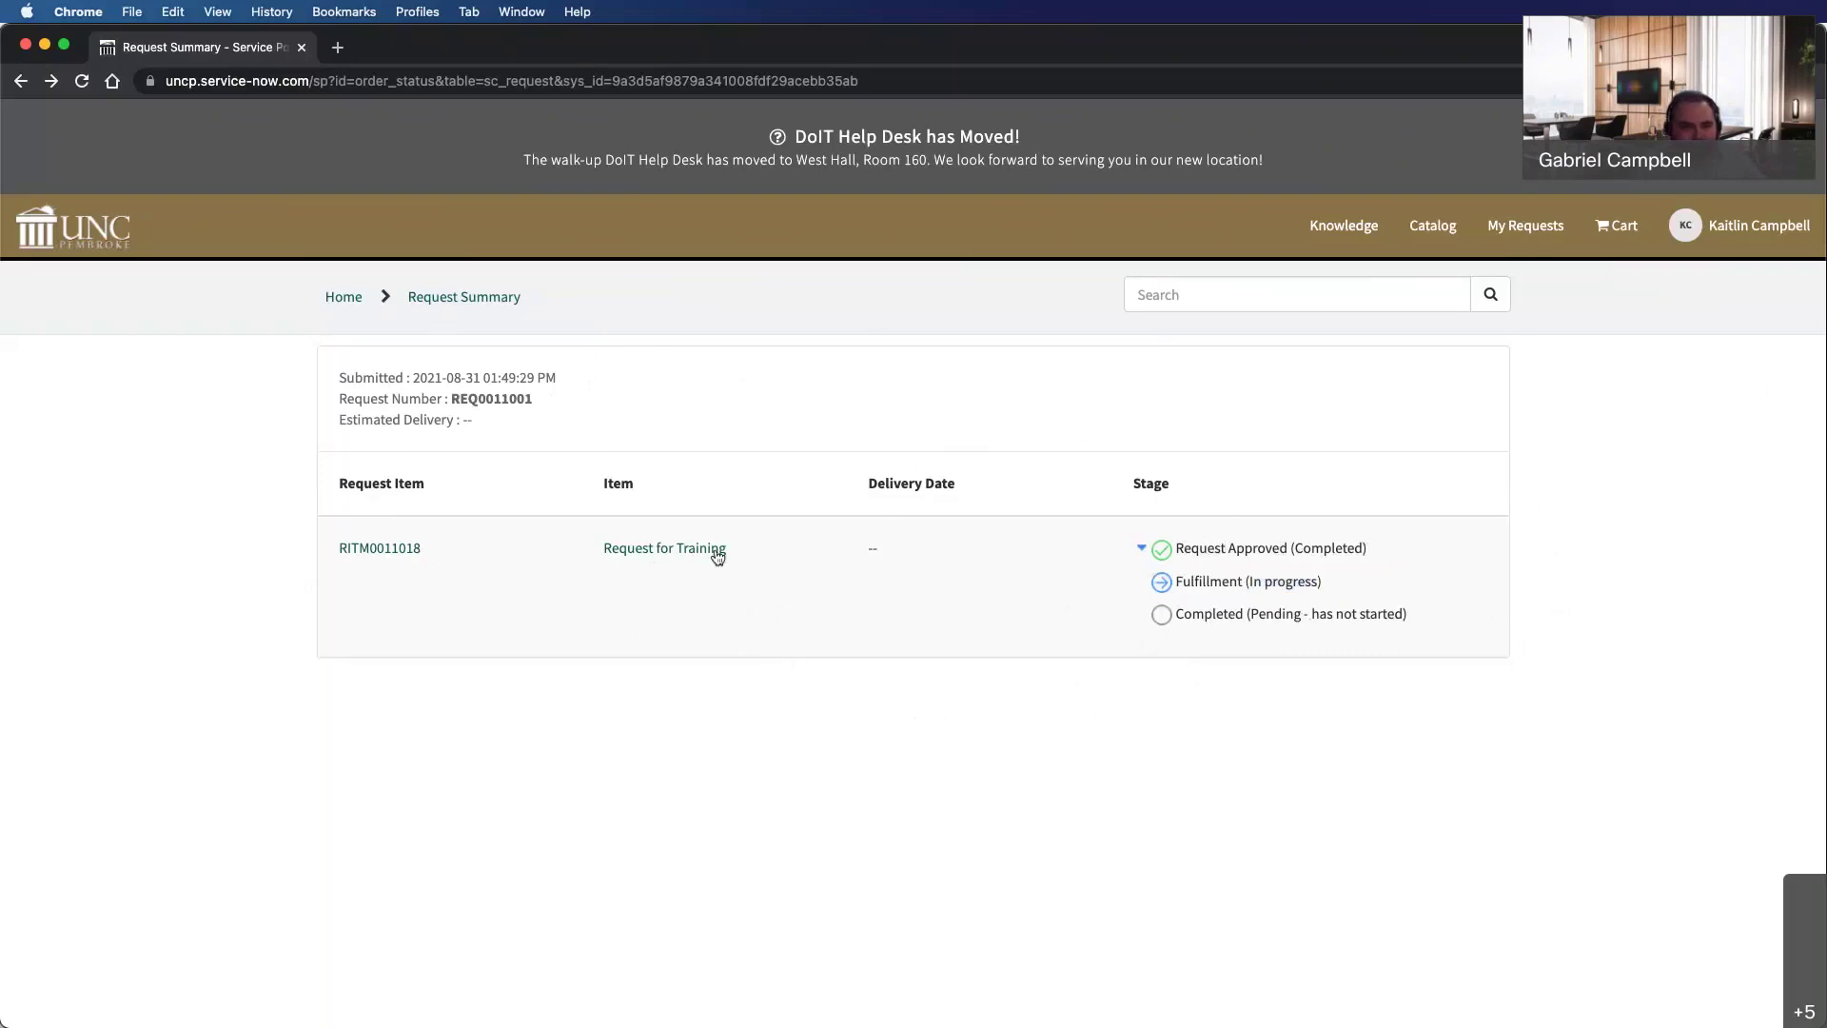
# Open the Request for Training item and review its status and activity messages.
pyautogui.click(651, 550)
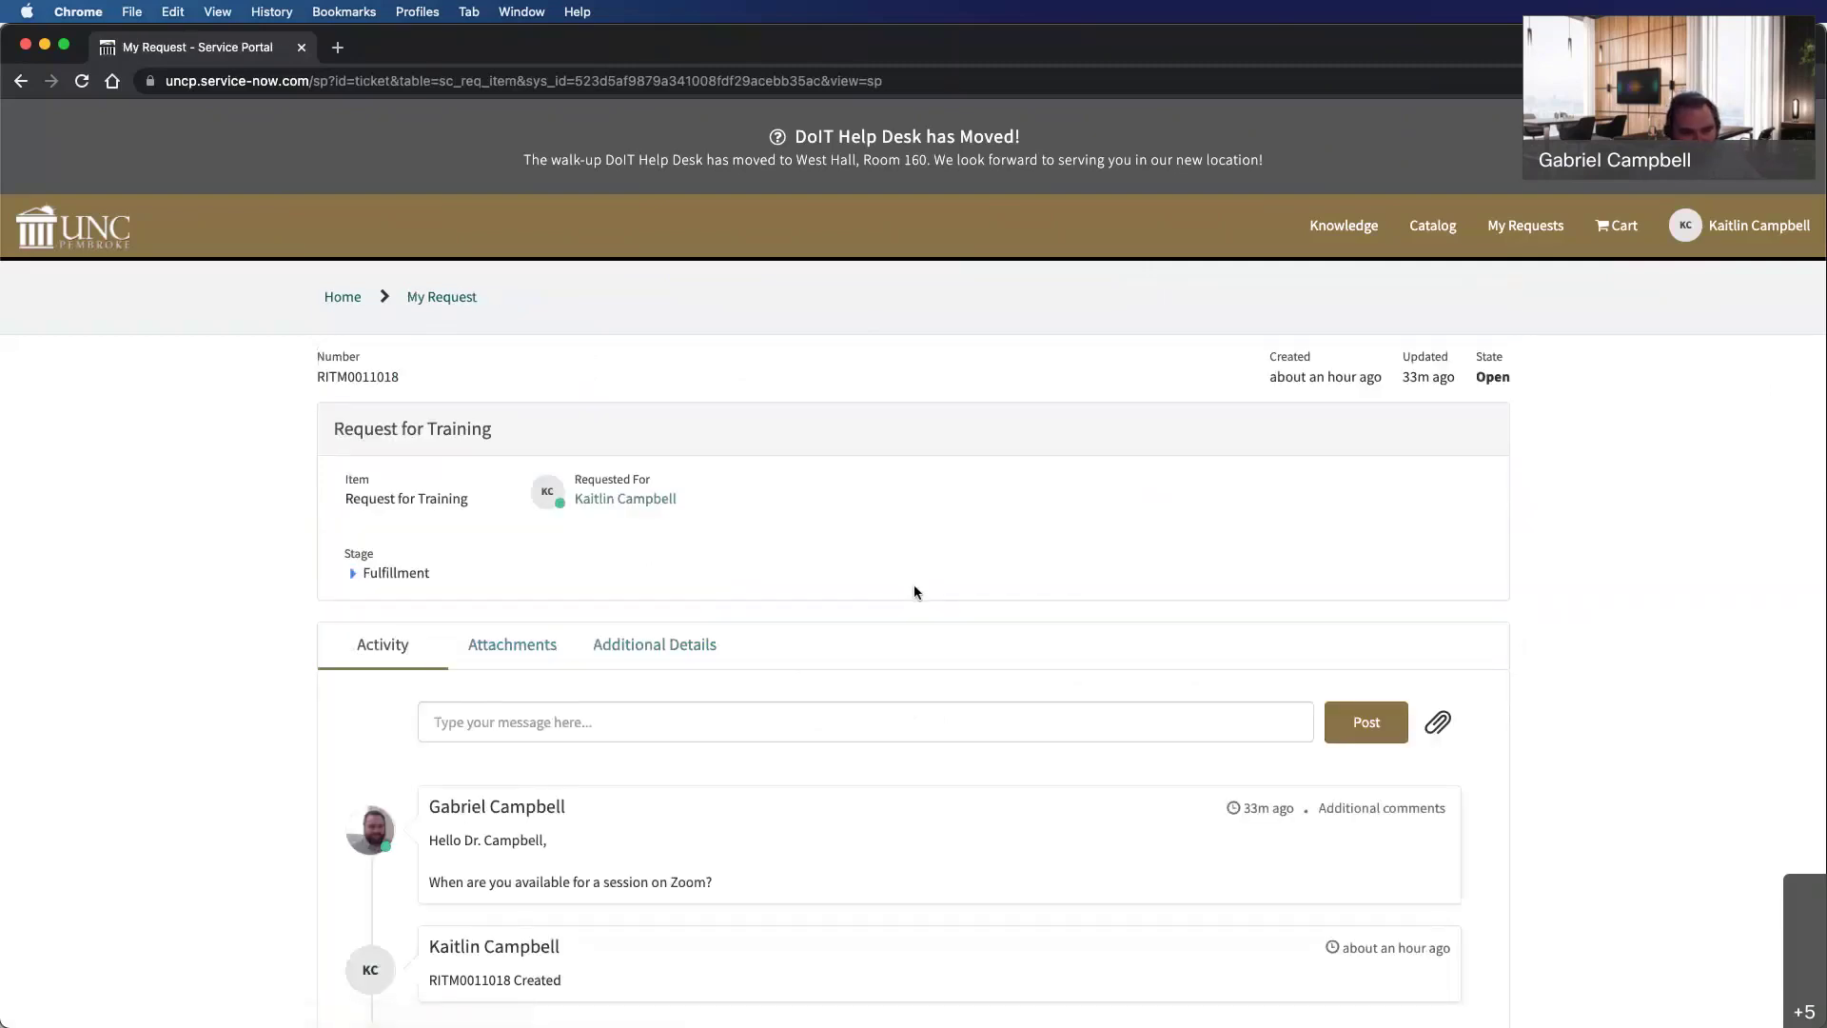
pyautogui.scroll(-3, 921, 591)
pyautogui.scroll(-1, 921, 591)
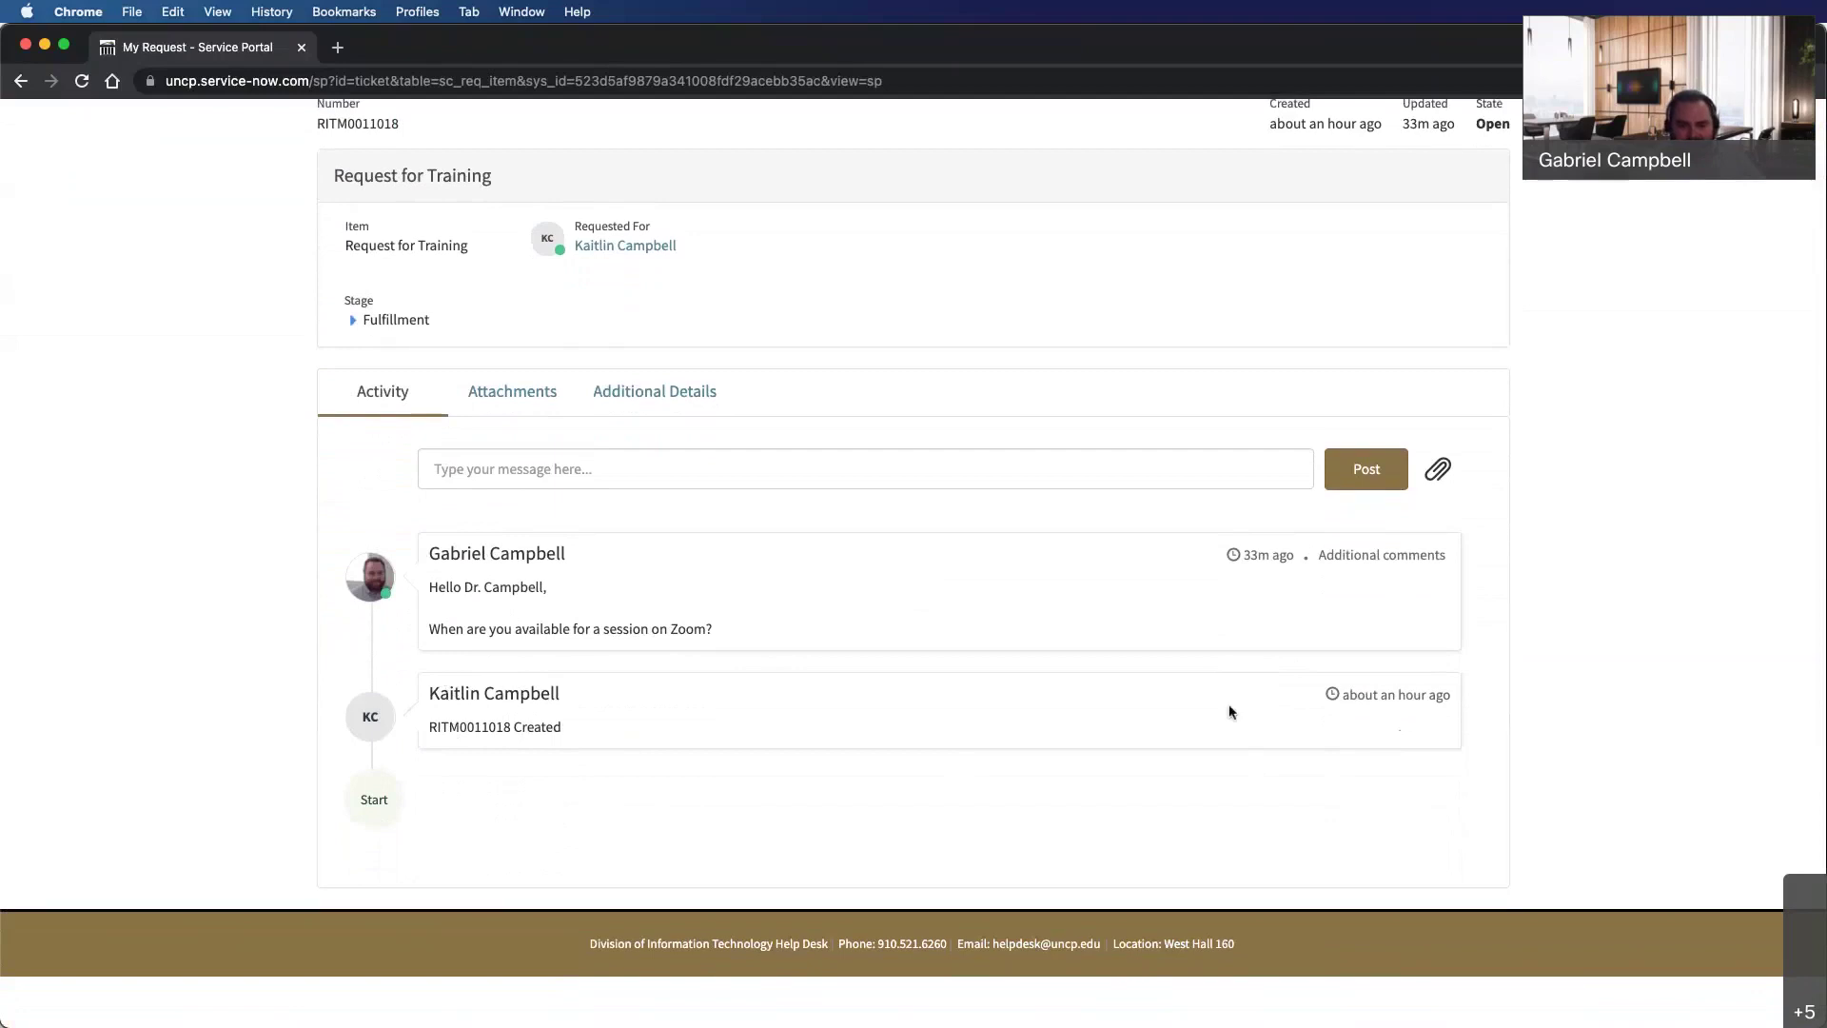
pyautogui.scroll(1, 1218, 709)
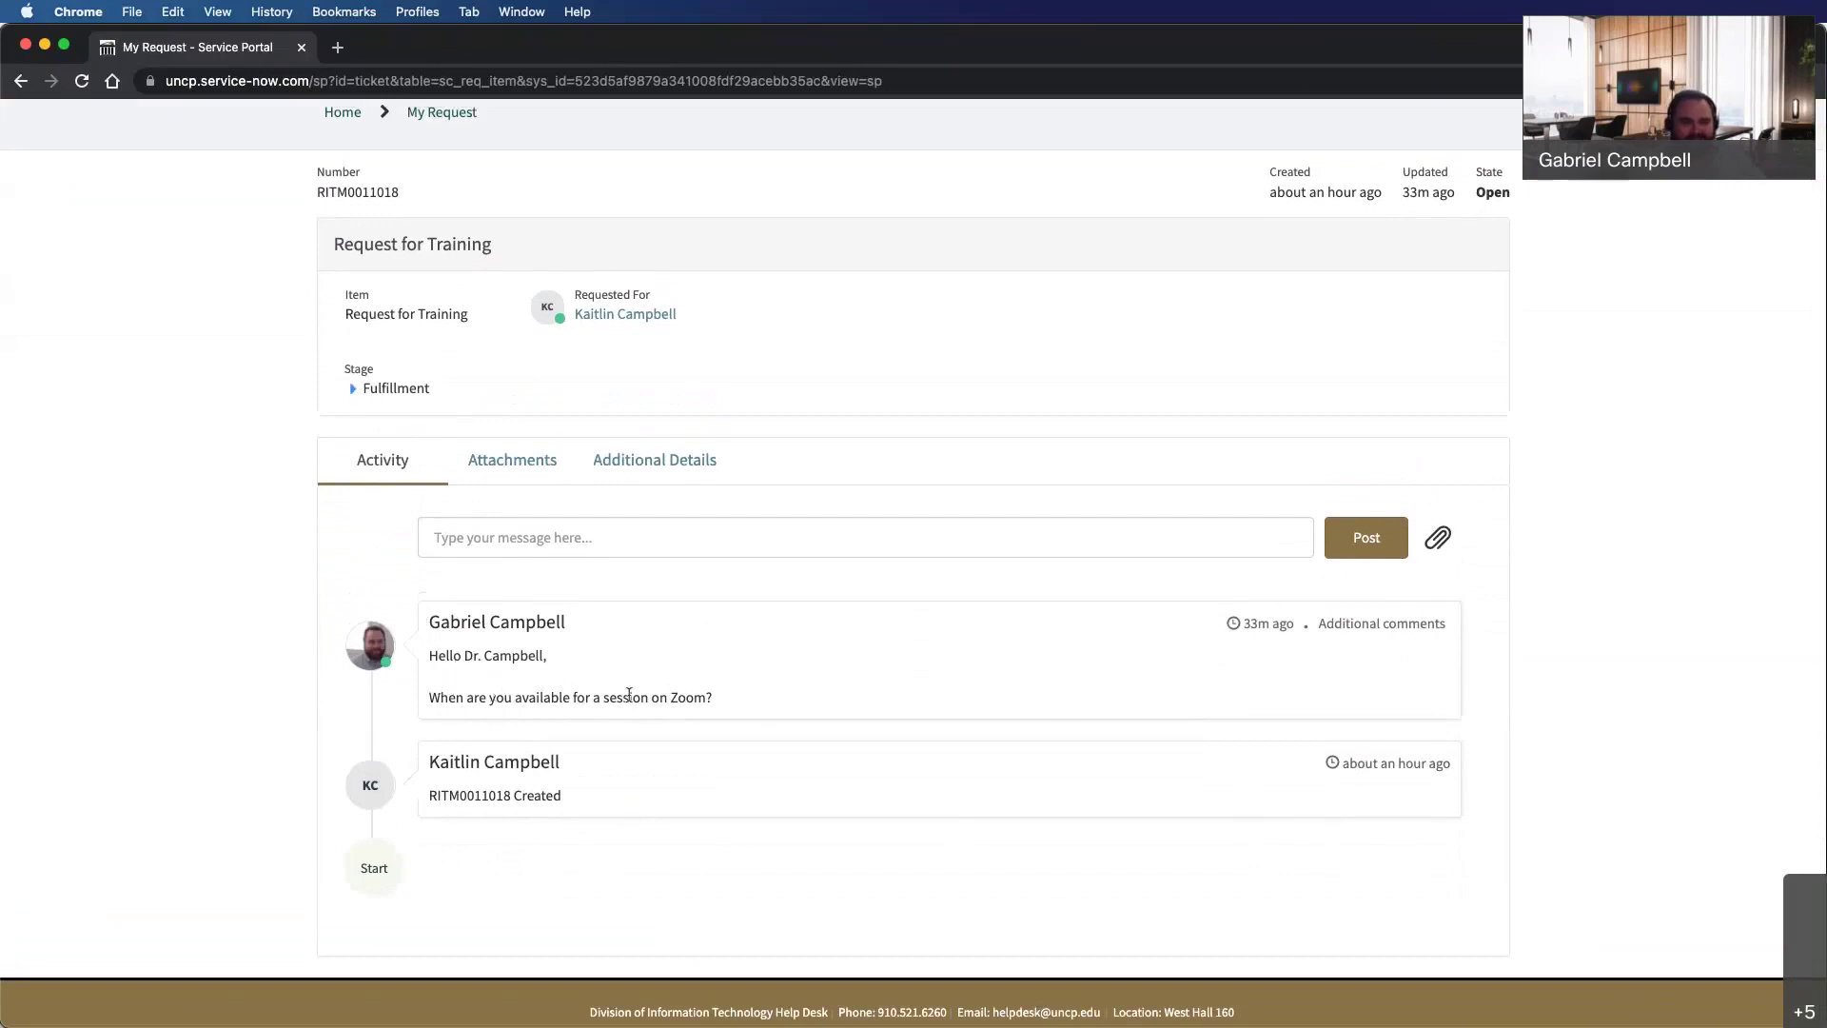
pyautogui.scroll(2, 727, 694)
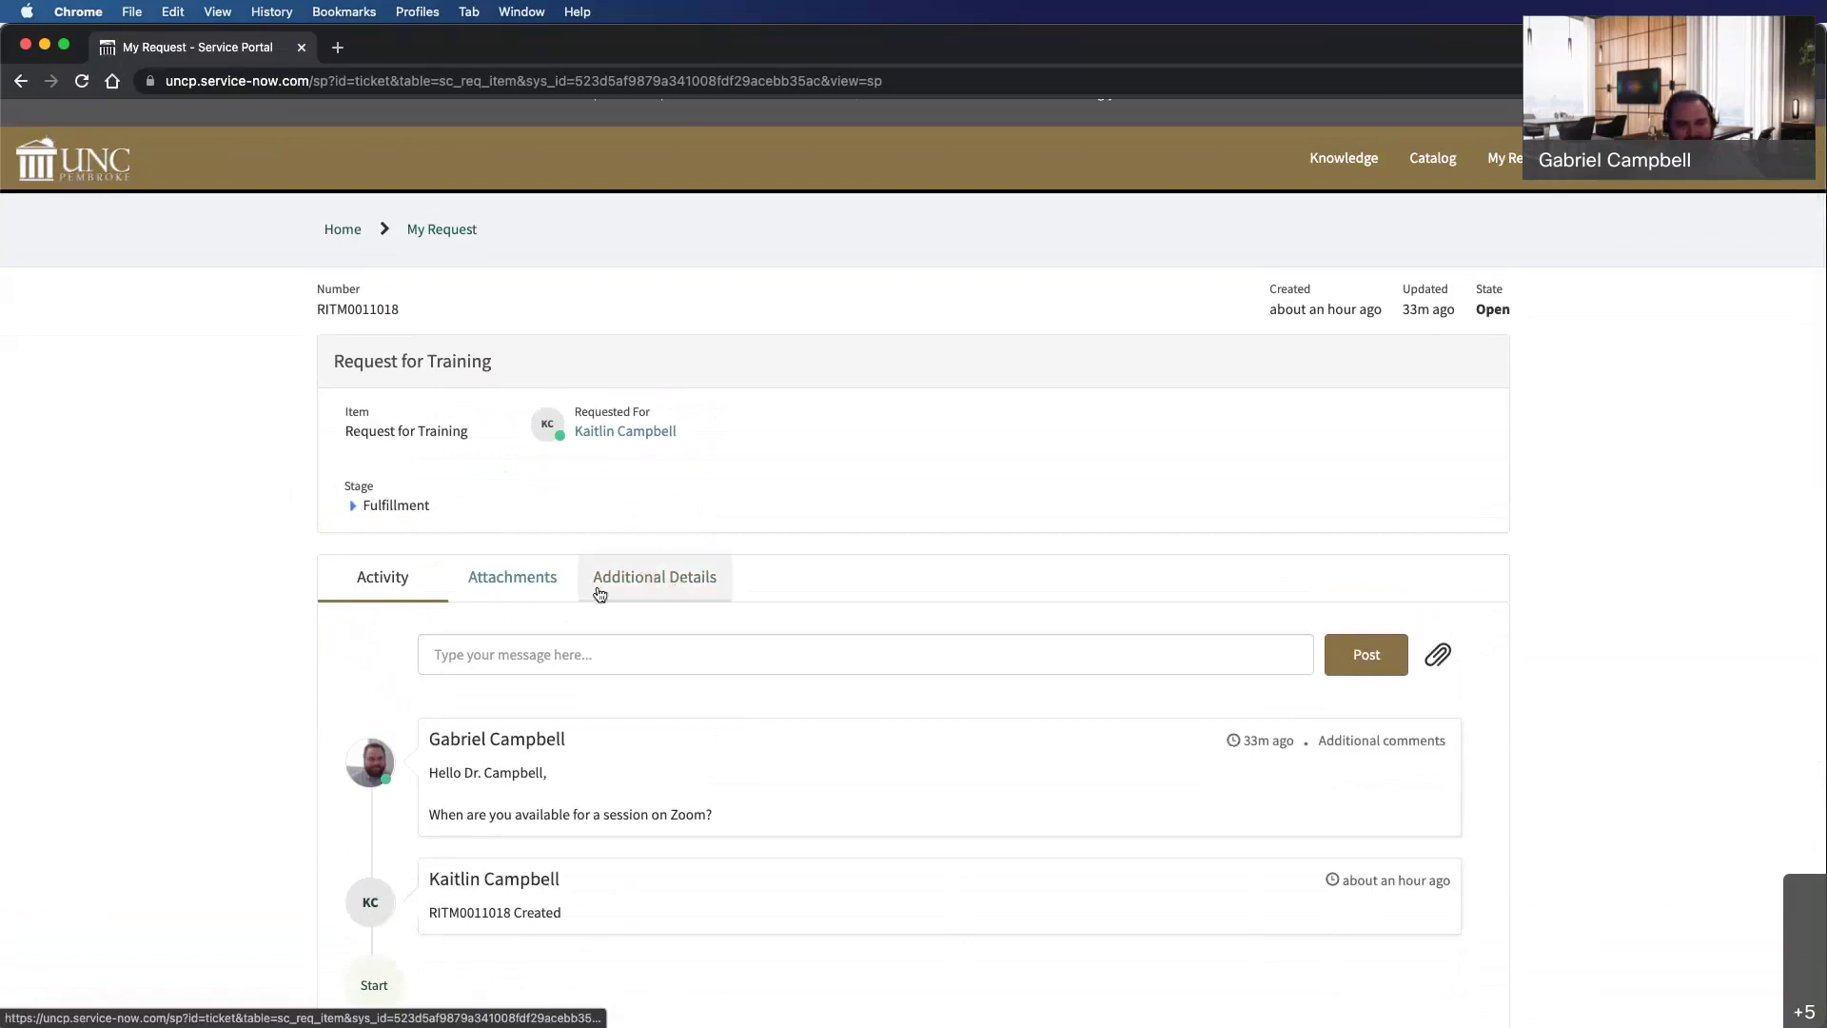
# Examine the training request's attachments and additional details, highlighting the type of training, the tool name and the notes.
pyautogui.click(507, 583)
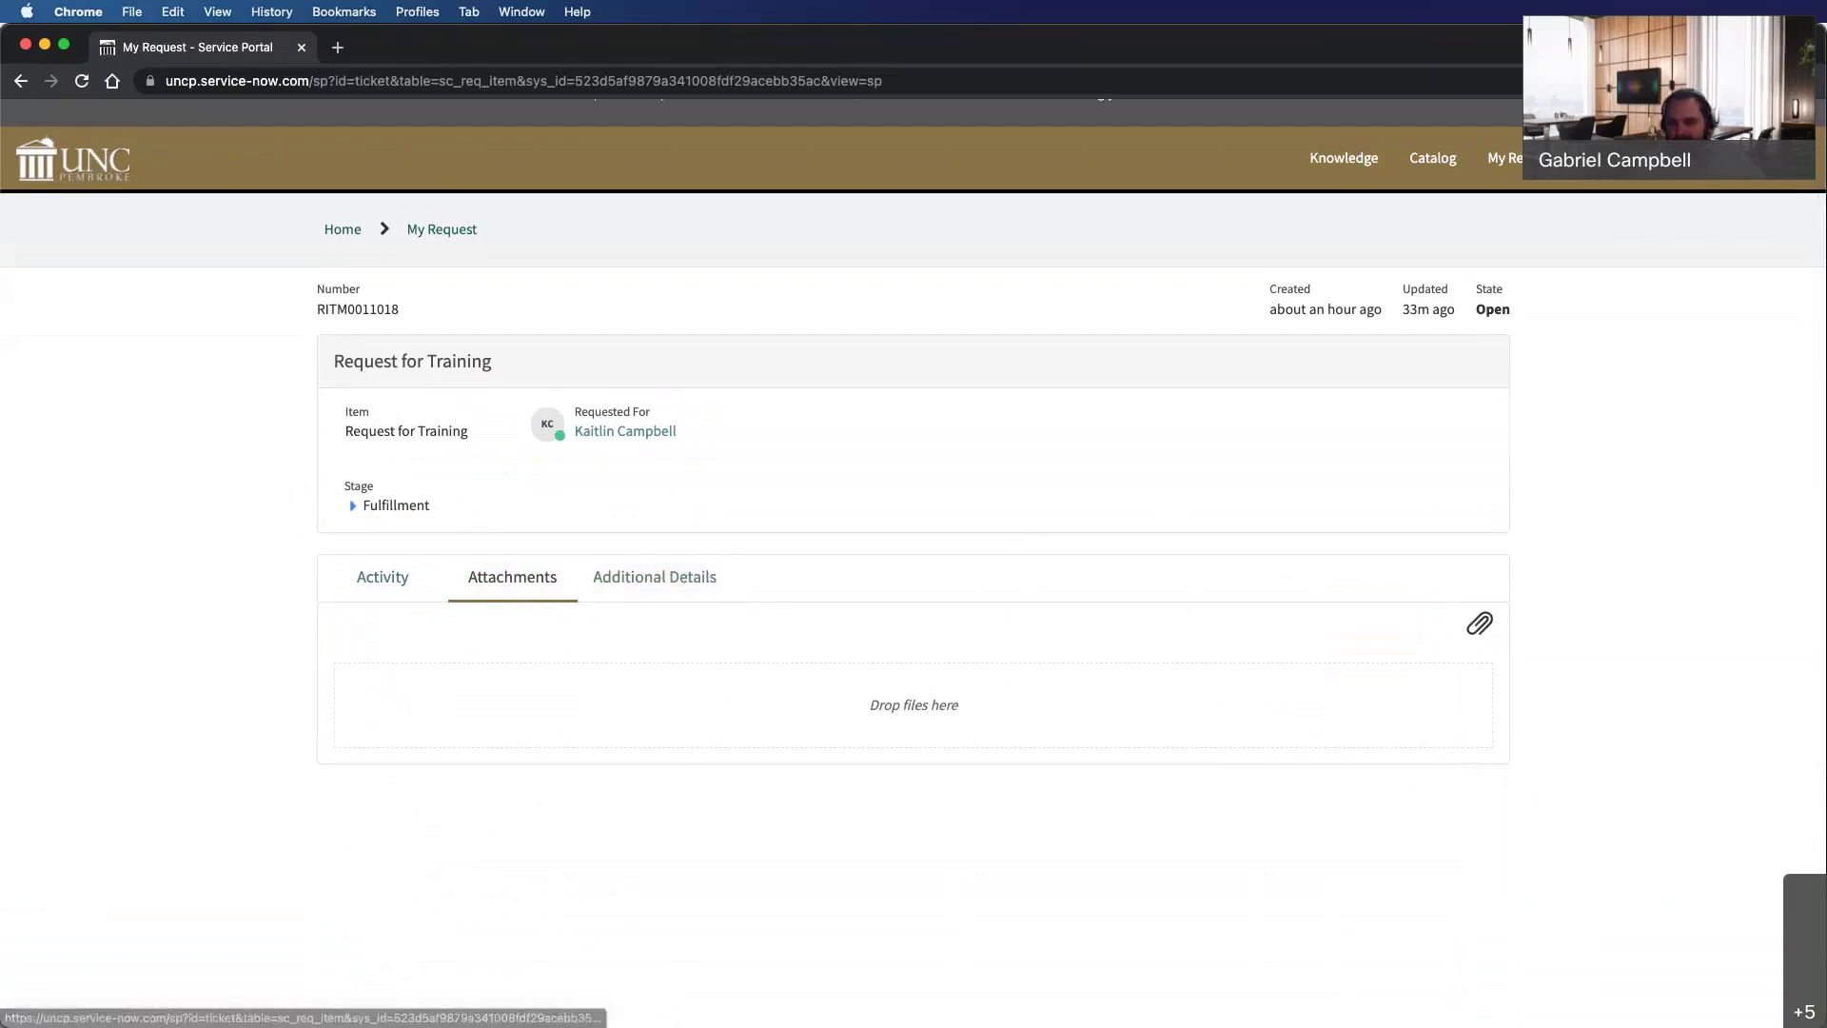
pyautogui.click(666, 591)
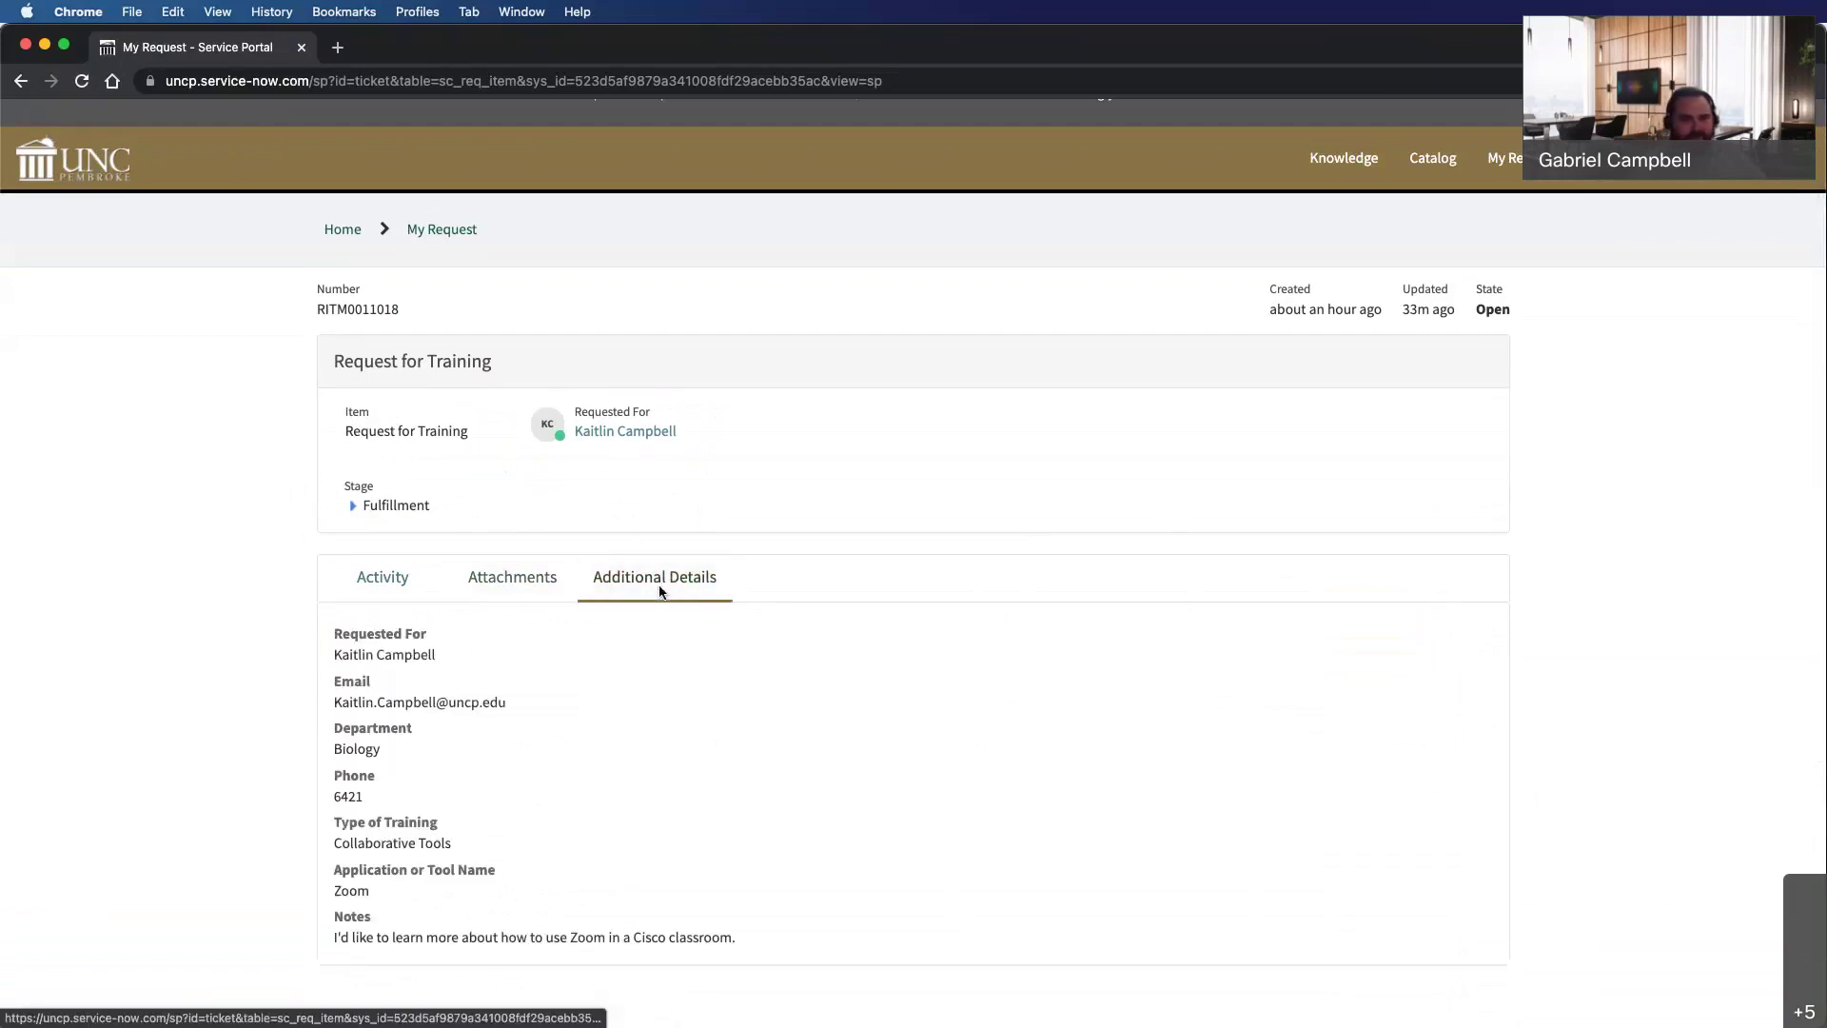
pyautogui.scroll(-2, 681, 625)
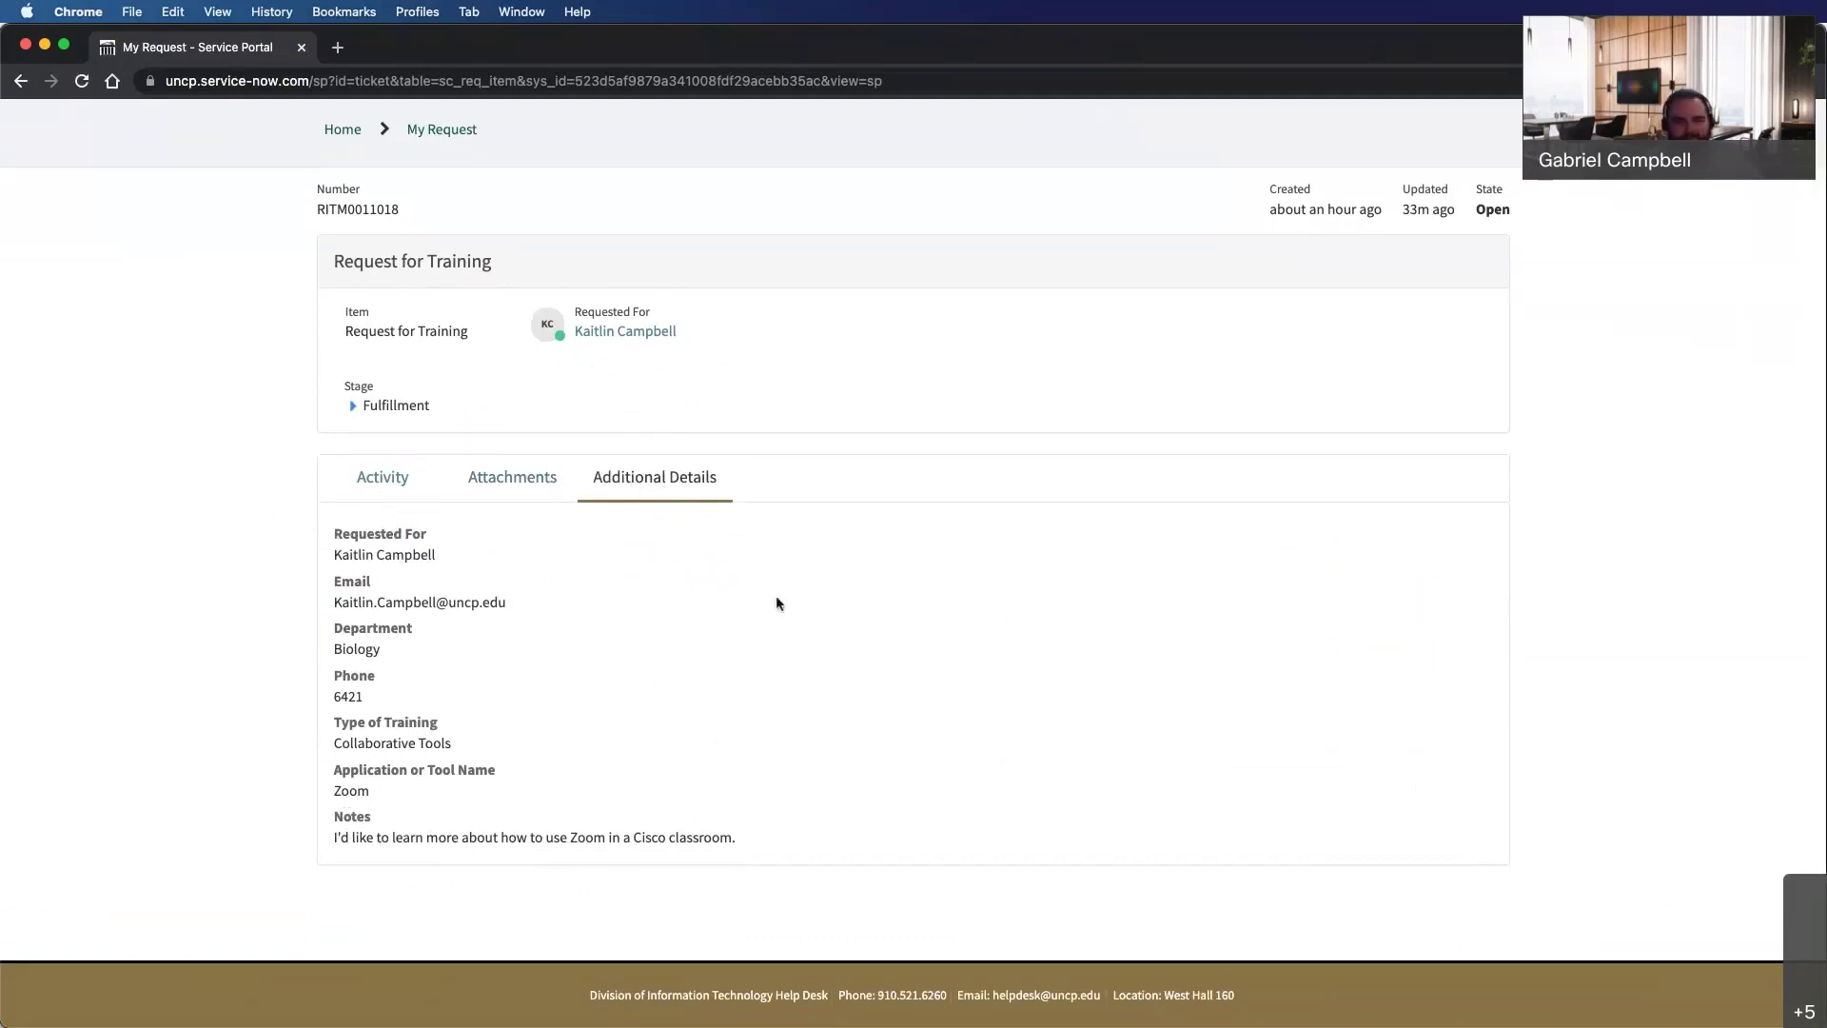
pyautogui.scroll(1, 705, 621)
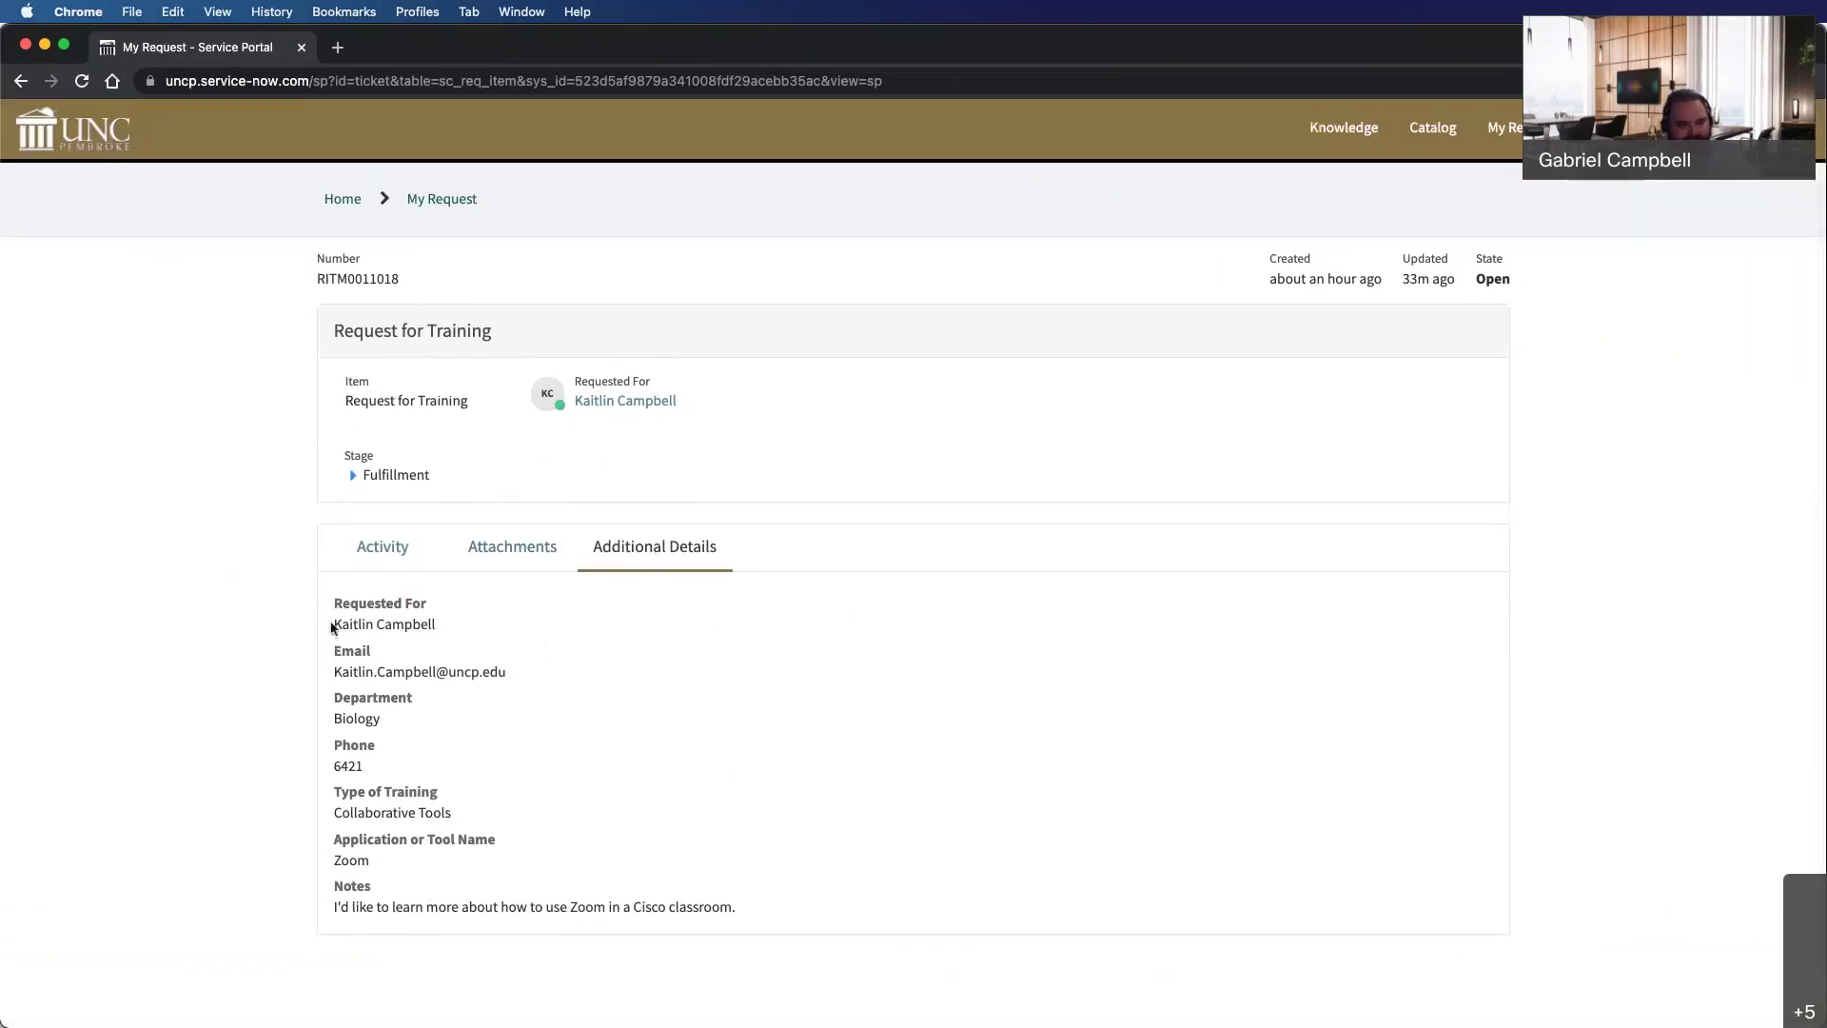
pyautogui.moveTo(348, 623); pyautogui.dragTo(470, 746)
pyautogui.scroll(-1, 470, 736)
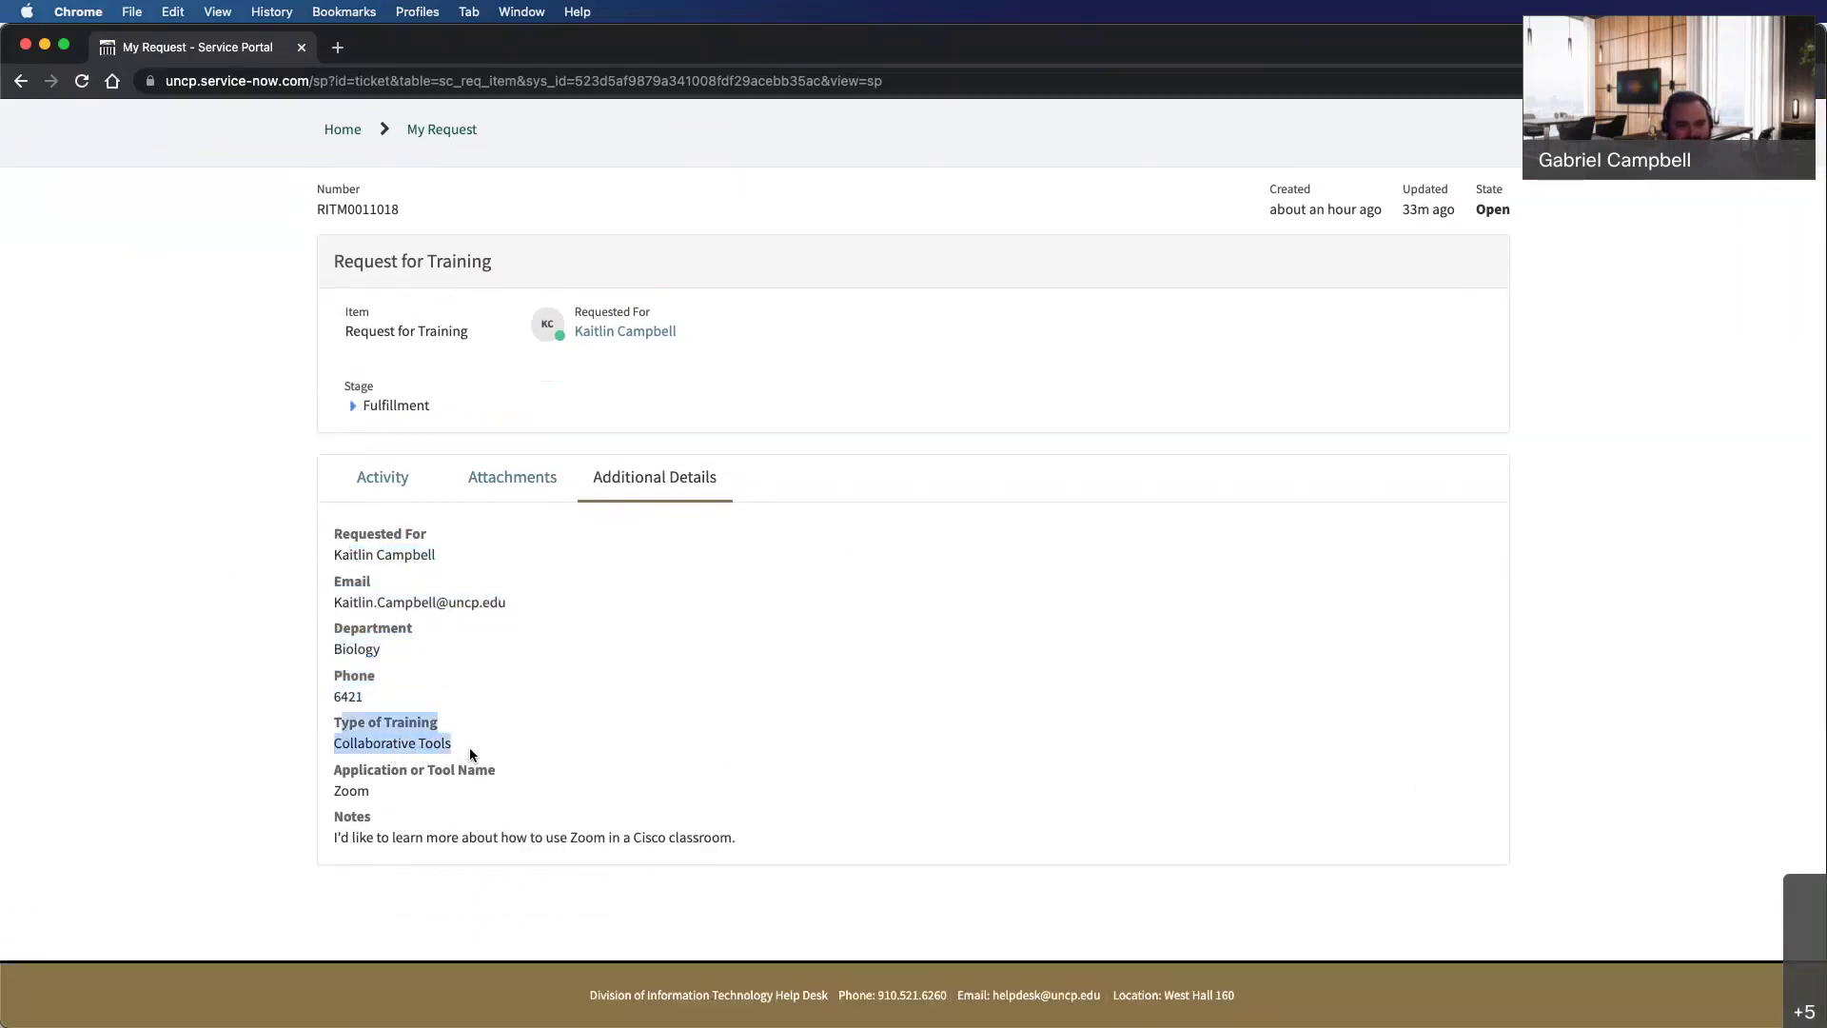
pyautogui.doubleClick(368, 788)
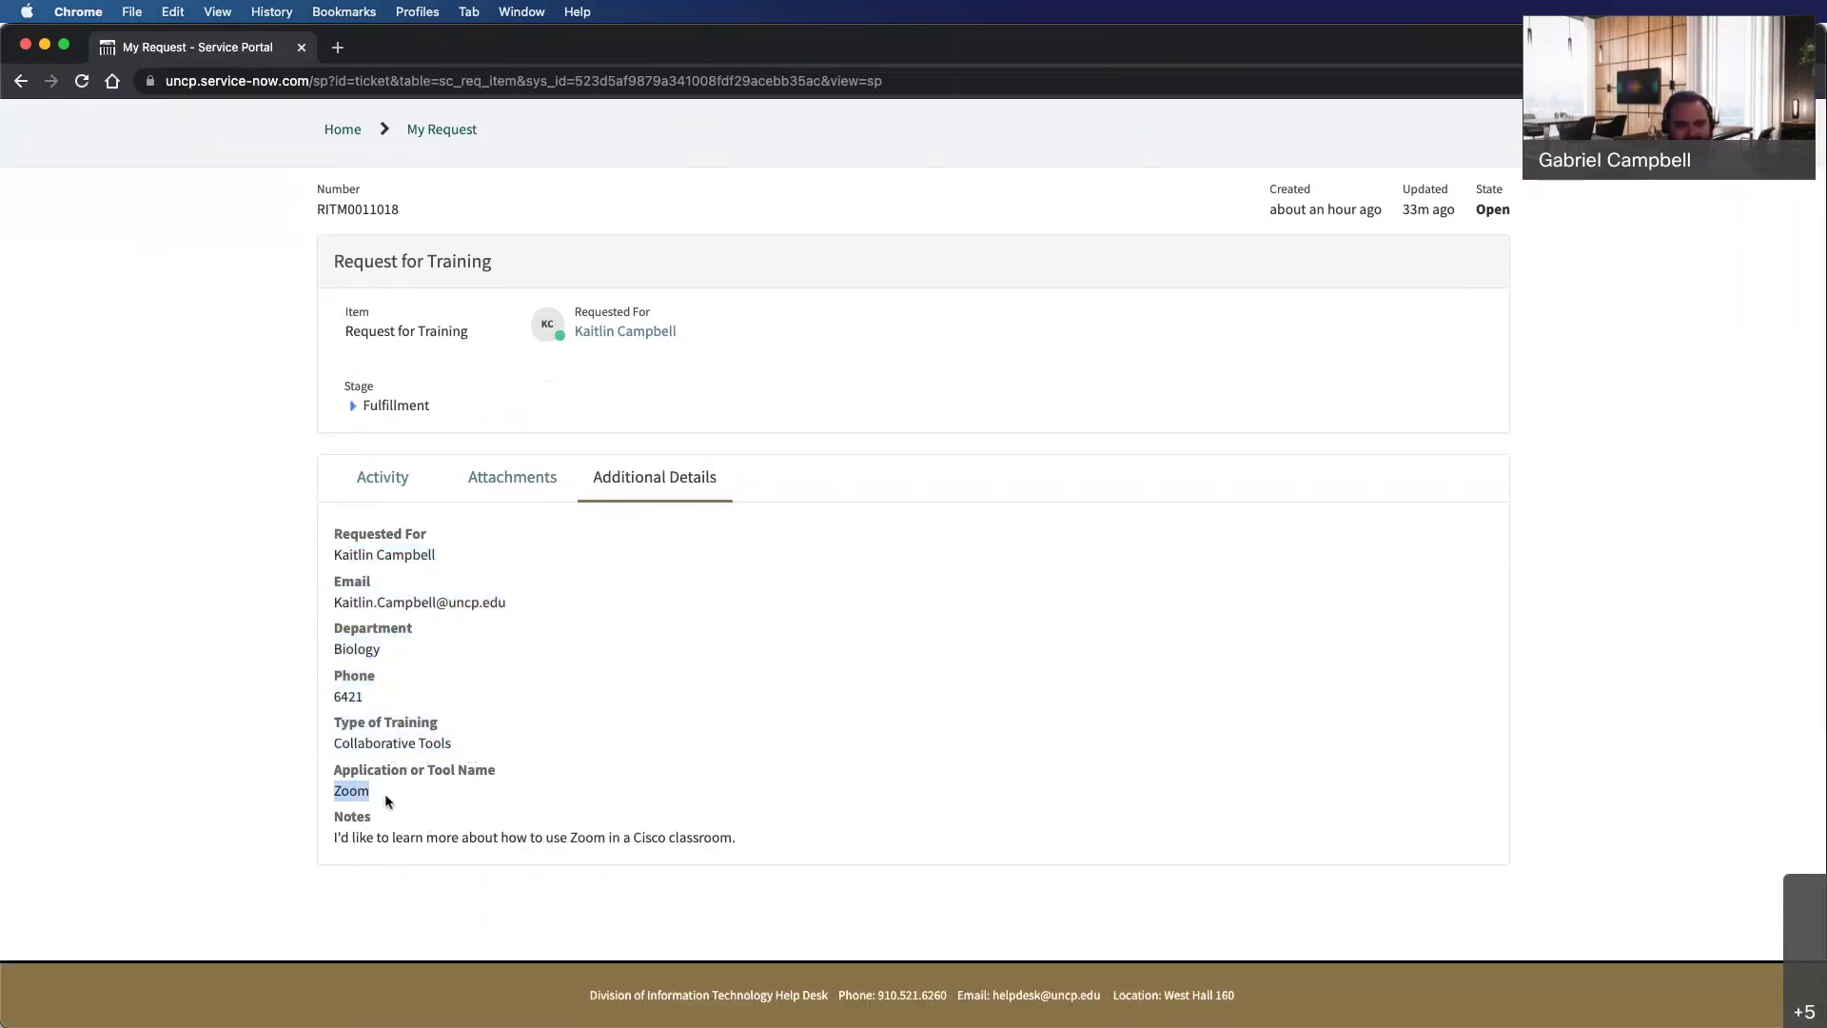
pyautogui.moveTo(333, 836); pyautogui.dragTo(771, 845)
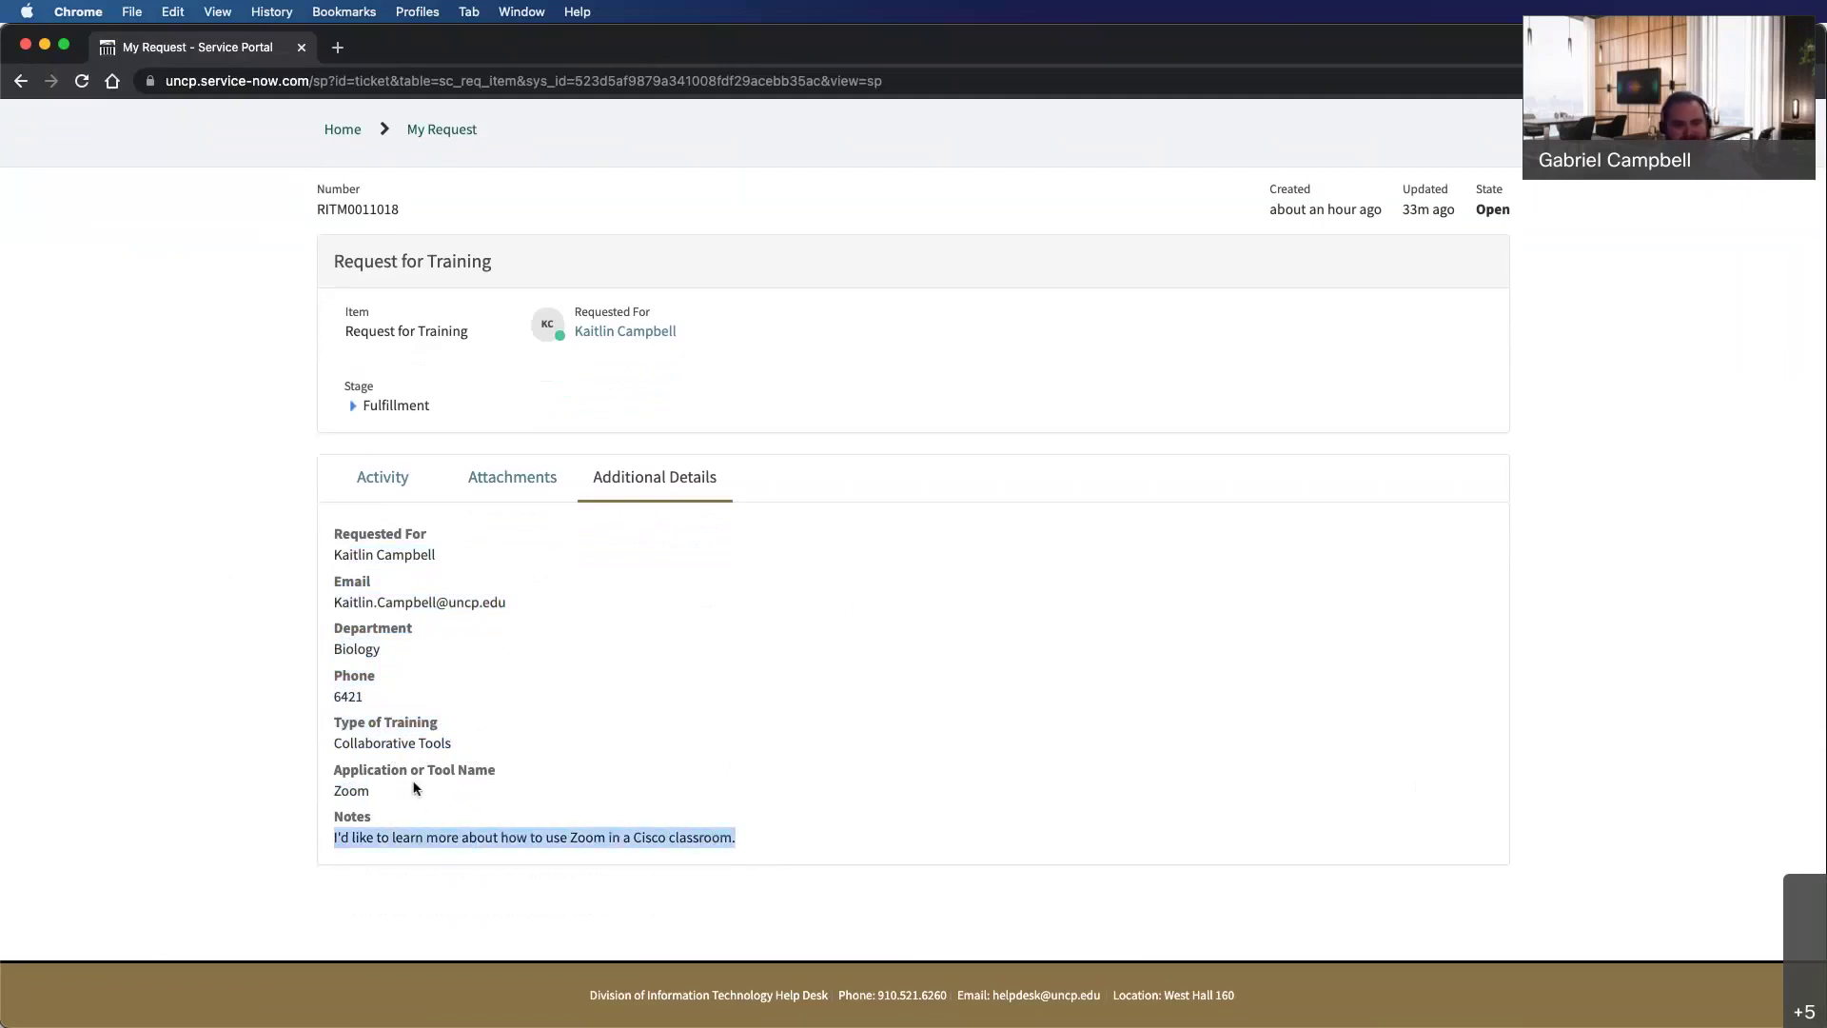
pyautogui.click(831, 795)
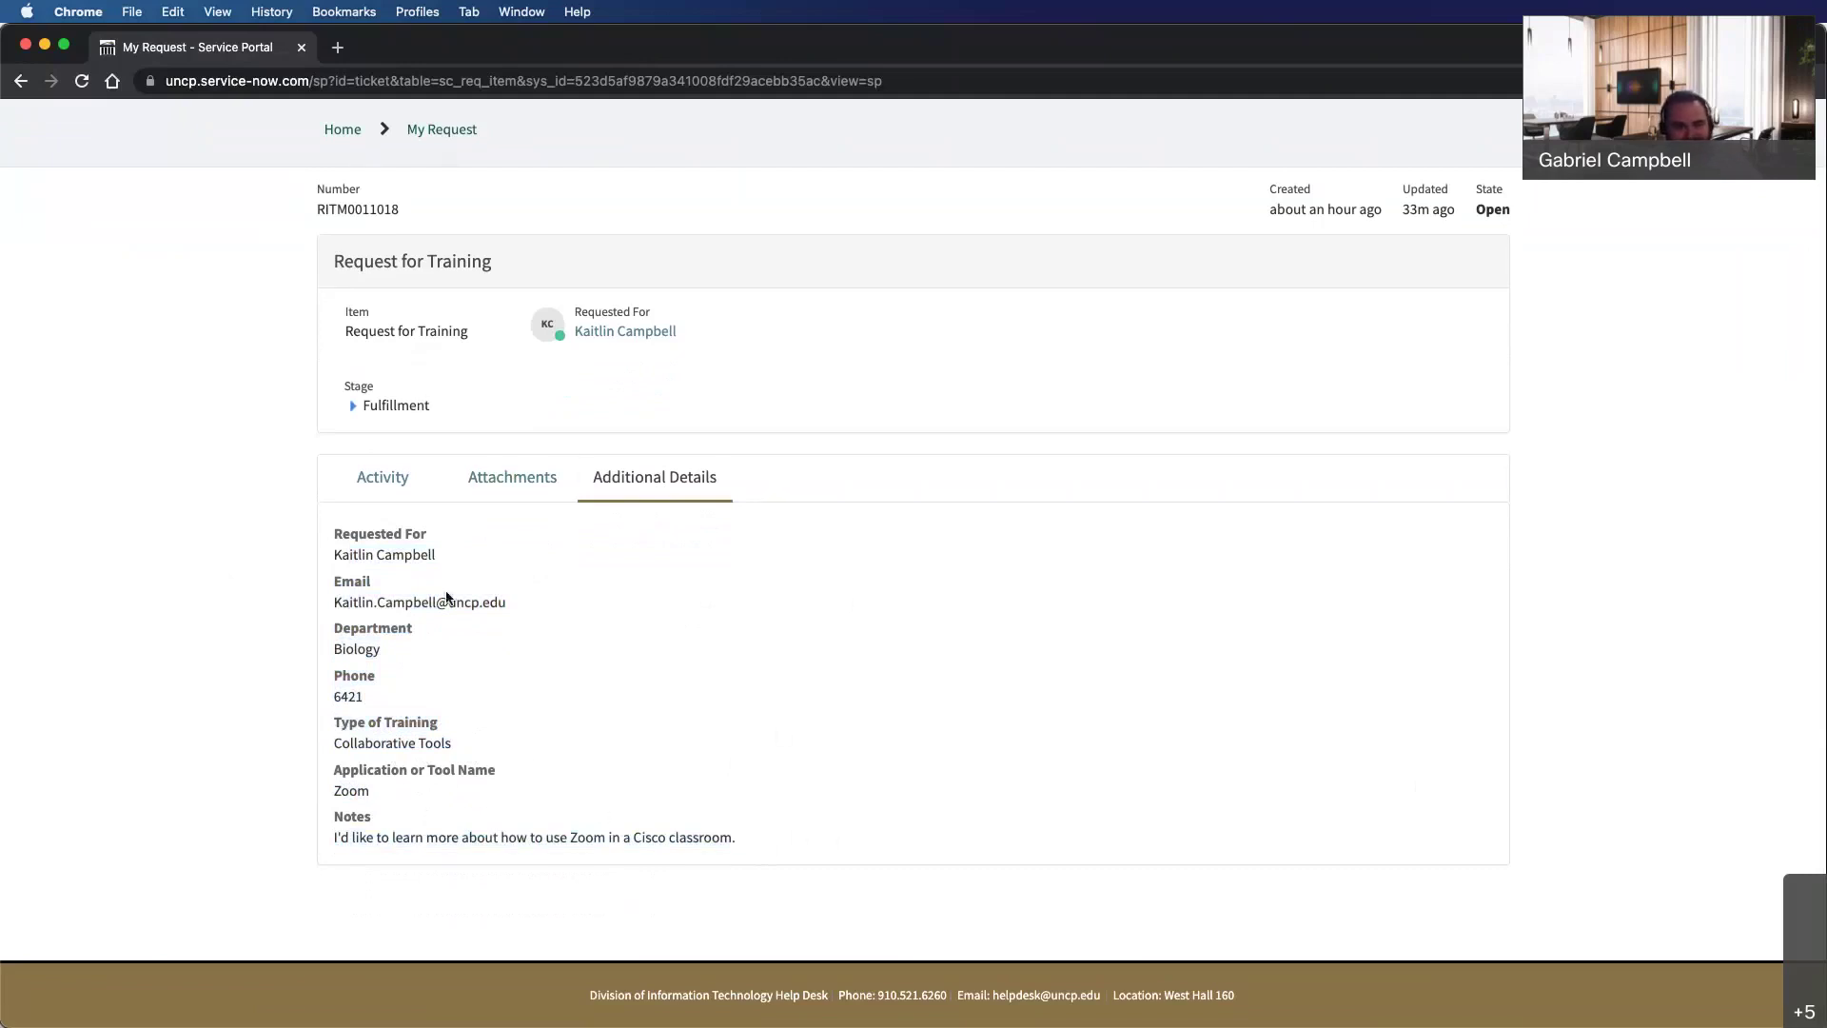
pyautogui.scroll(2, 1249, 624)
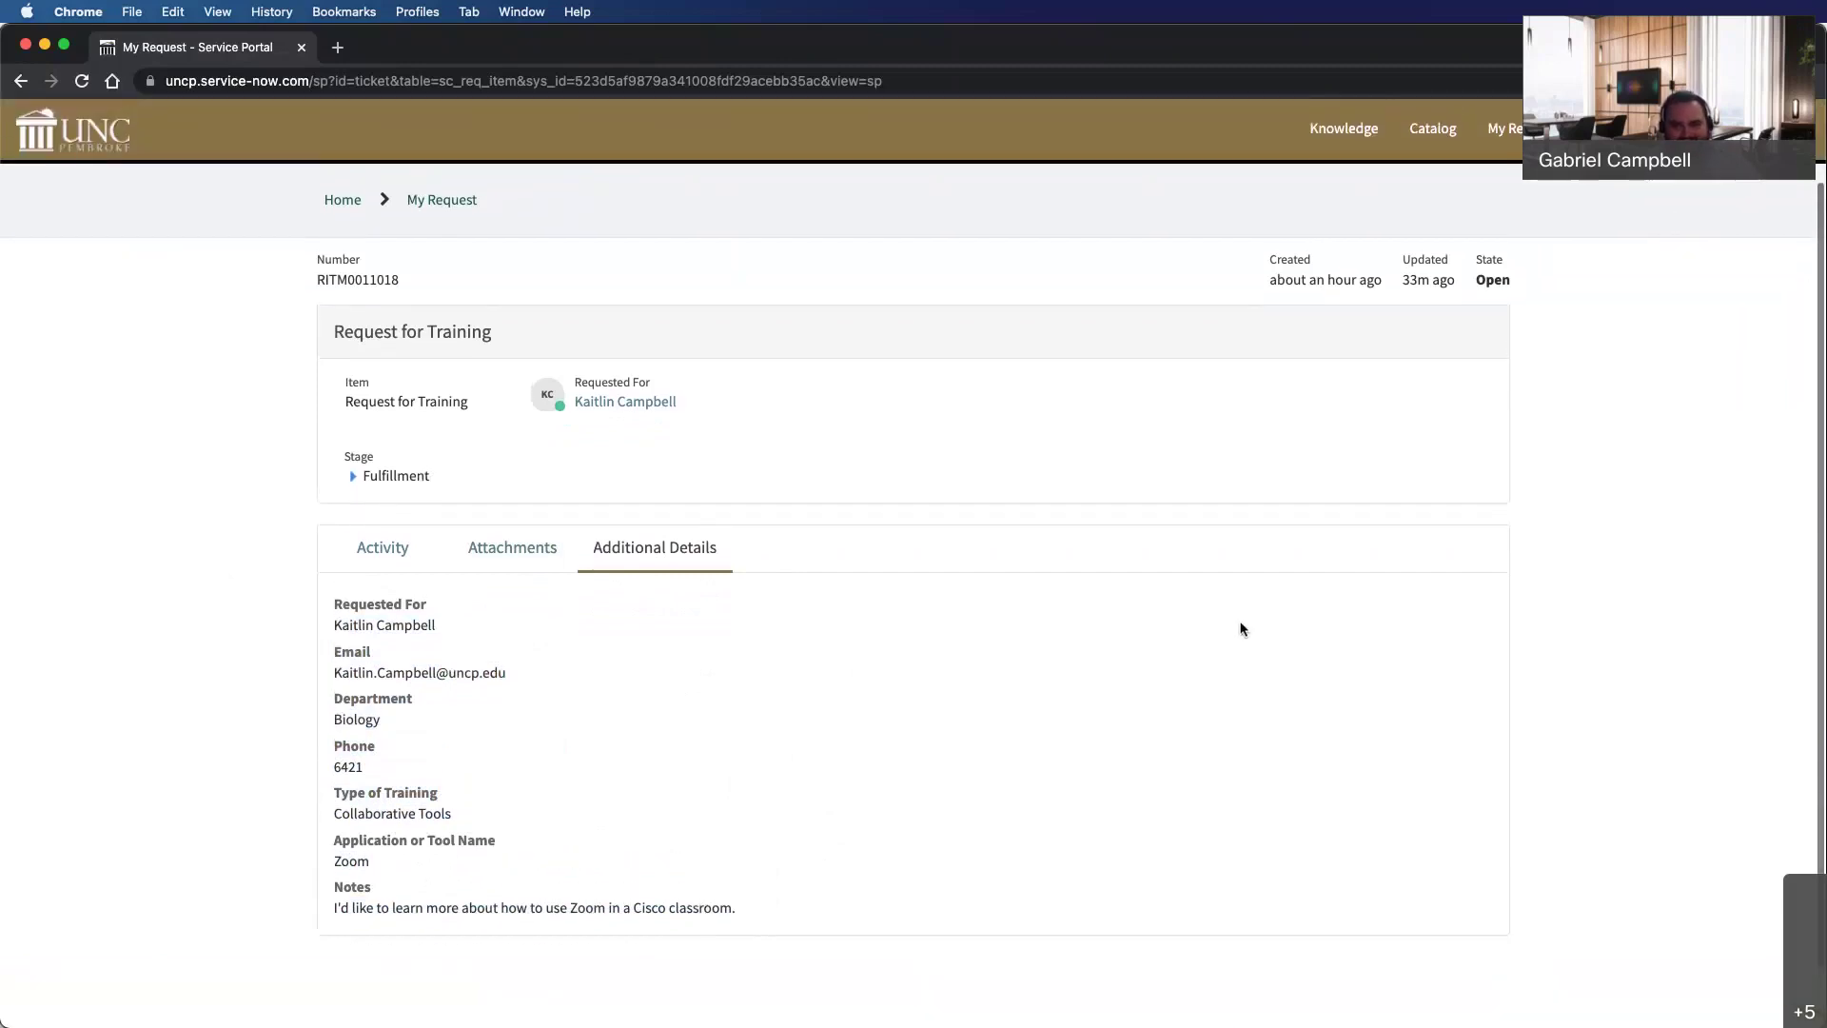
# Post the reply "I'm available Mondays, Wednesdays, and Fridays from 12-4." in the training request's activity.
pyautogui.click(376, 552)
pyautogui.scroll(-3, 1087, 536)
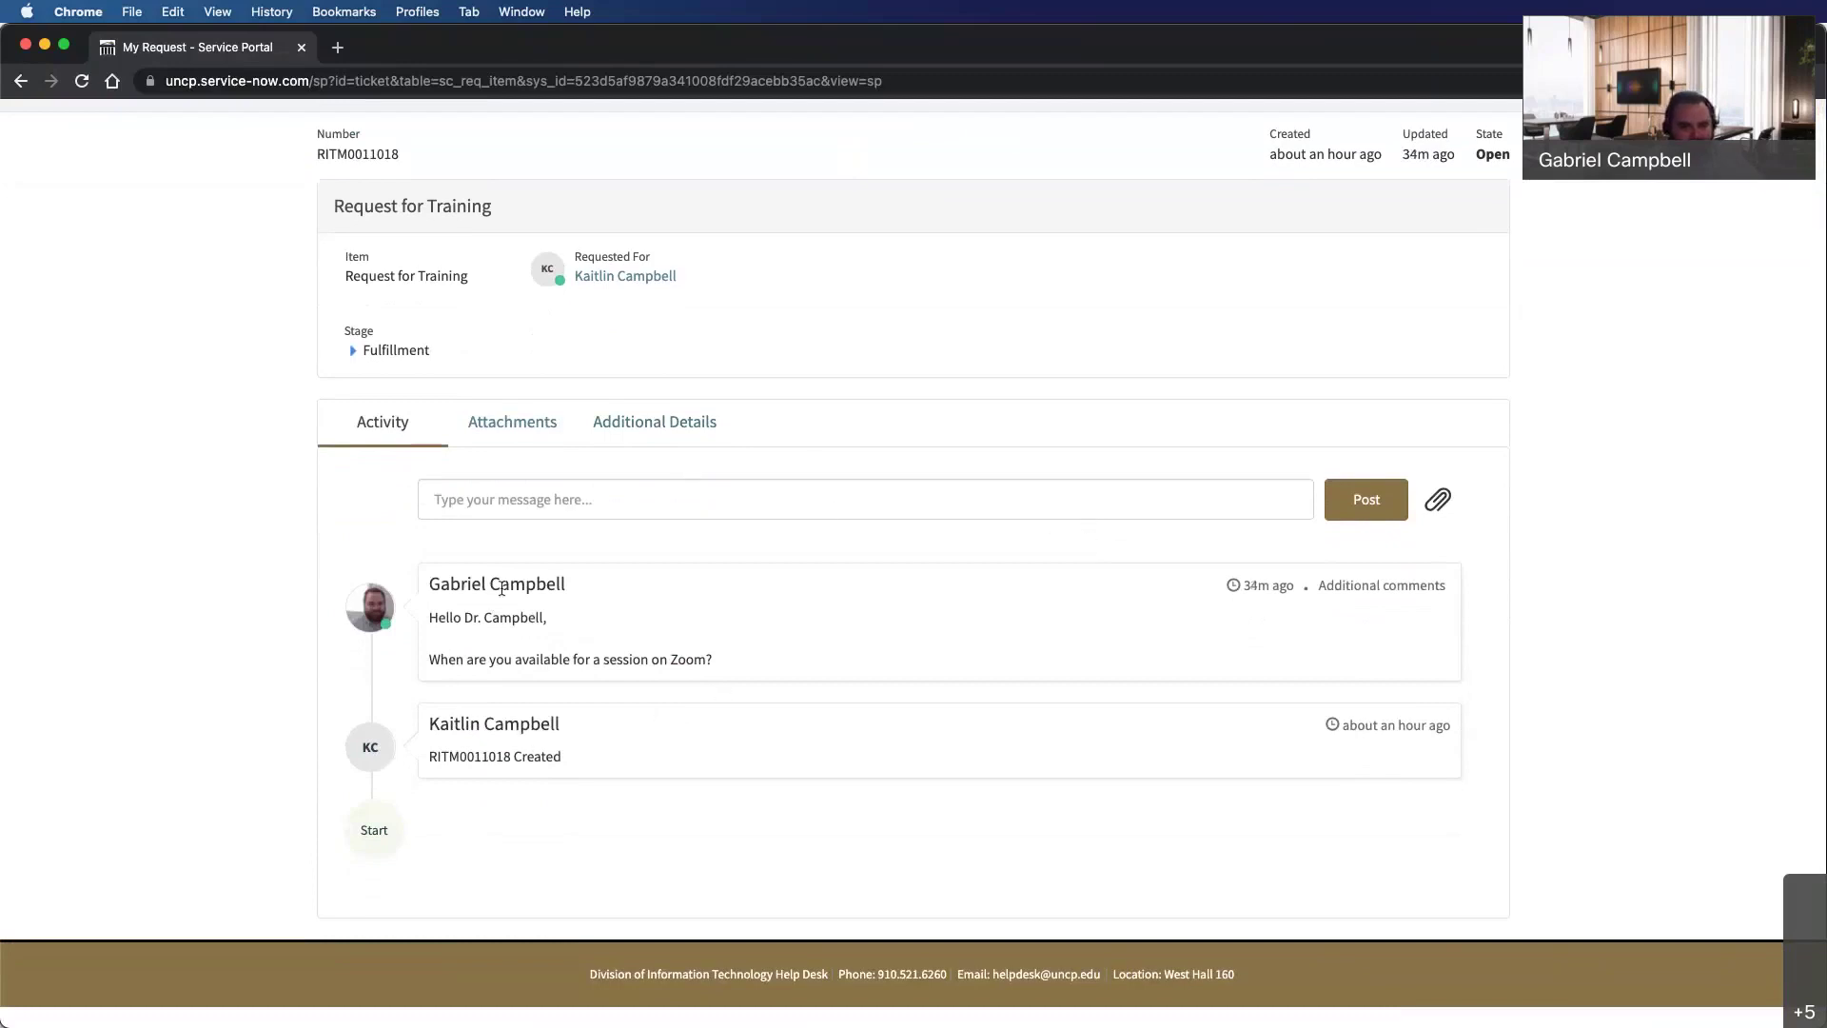
pyautogui.click(620, 508)
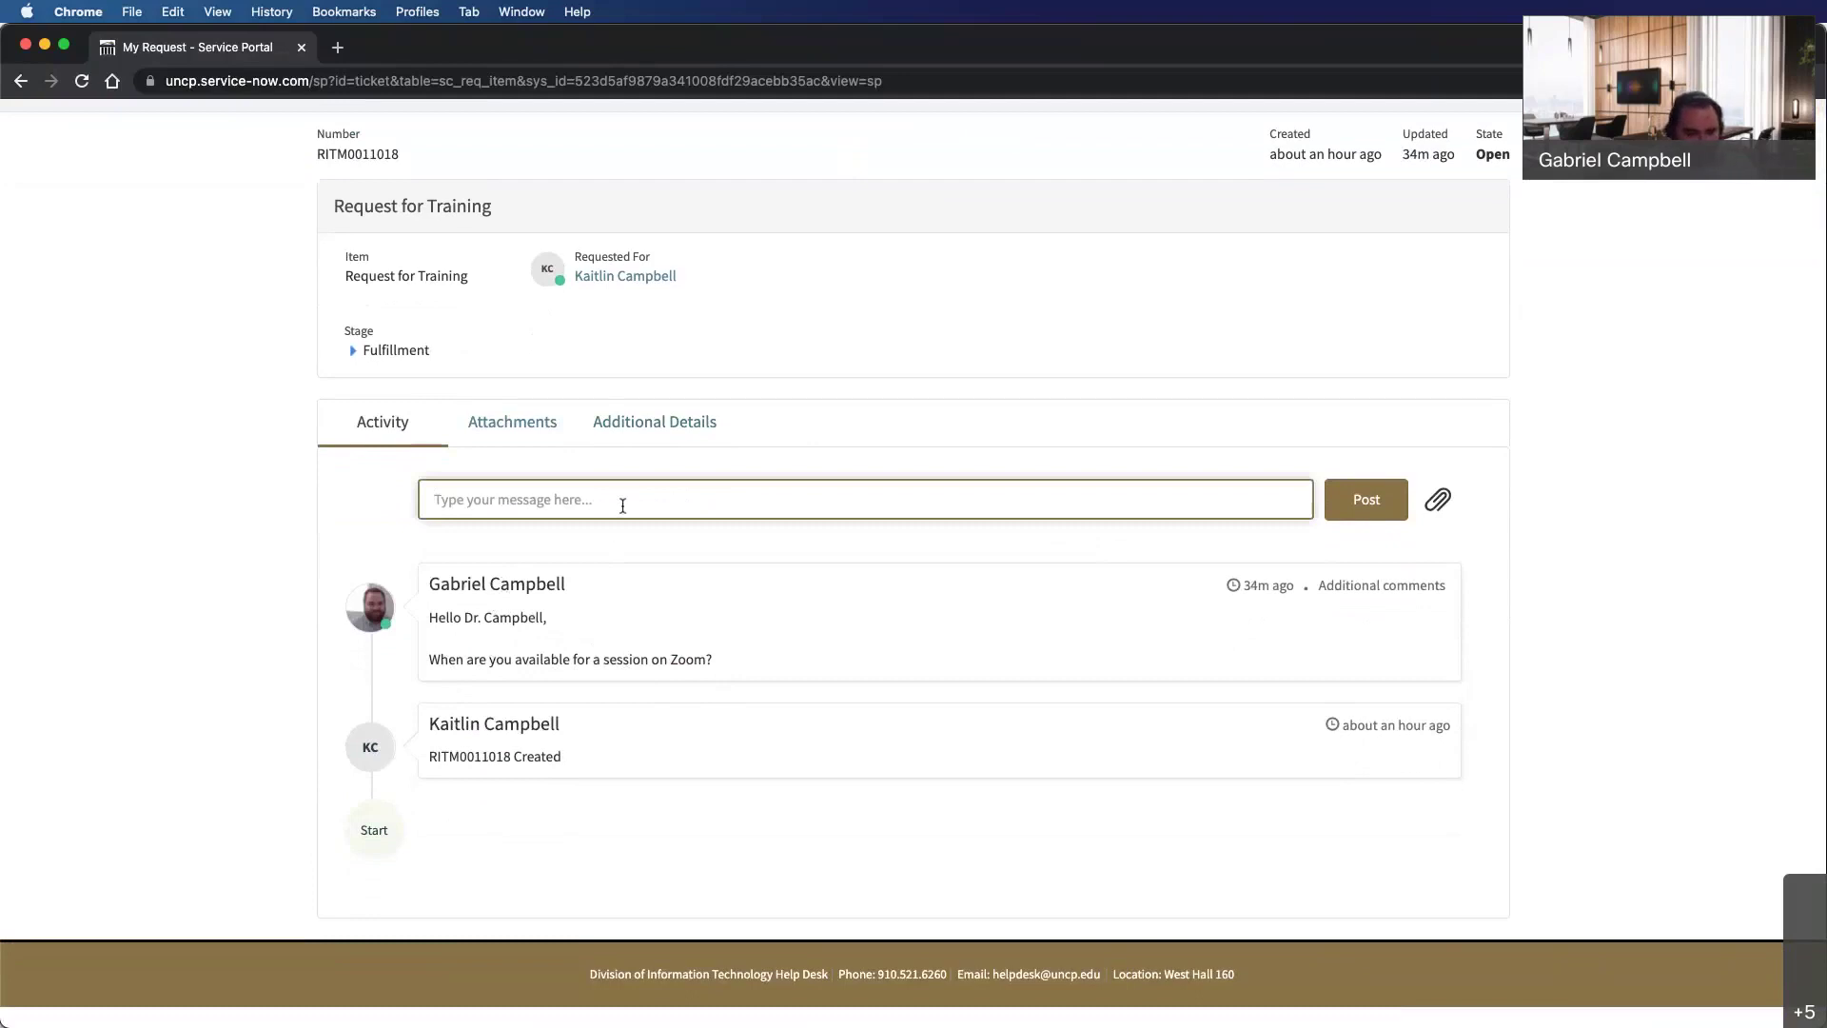
pyautogui.write("I'm a")
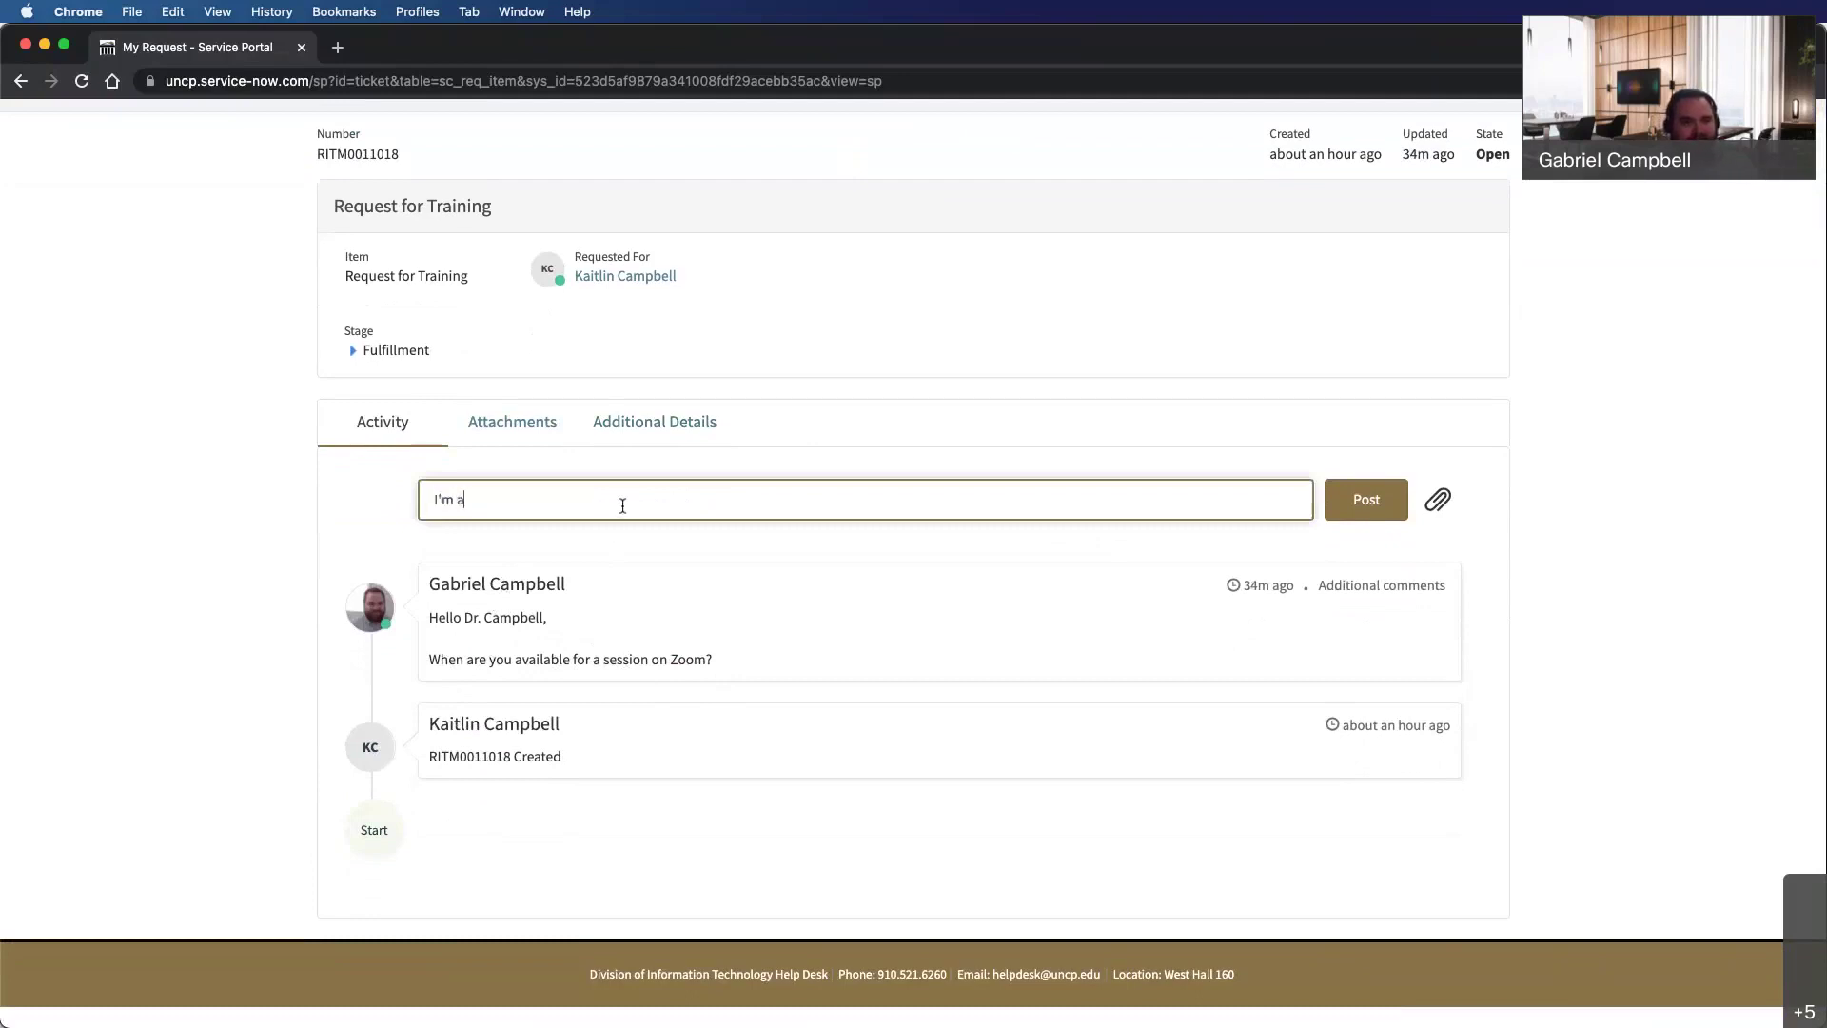
pyautogui.write('vailable Mondays, Wednesdays, and Fridays from 12-4.')
pyautogui.click(1381, 501)
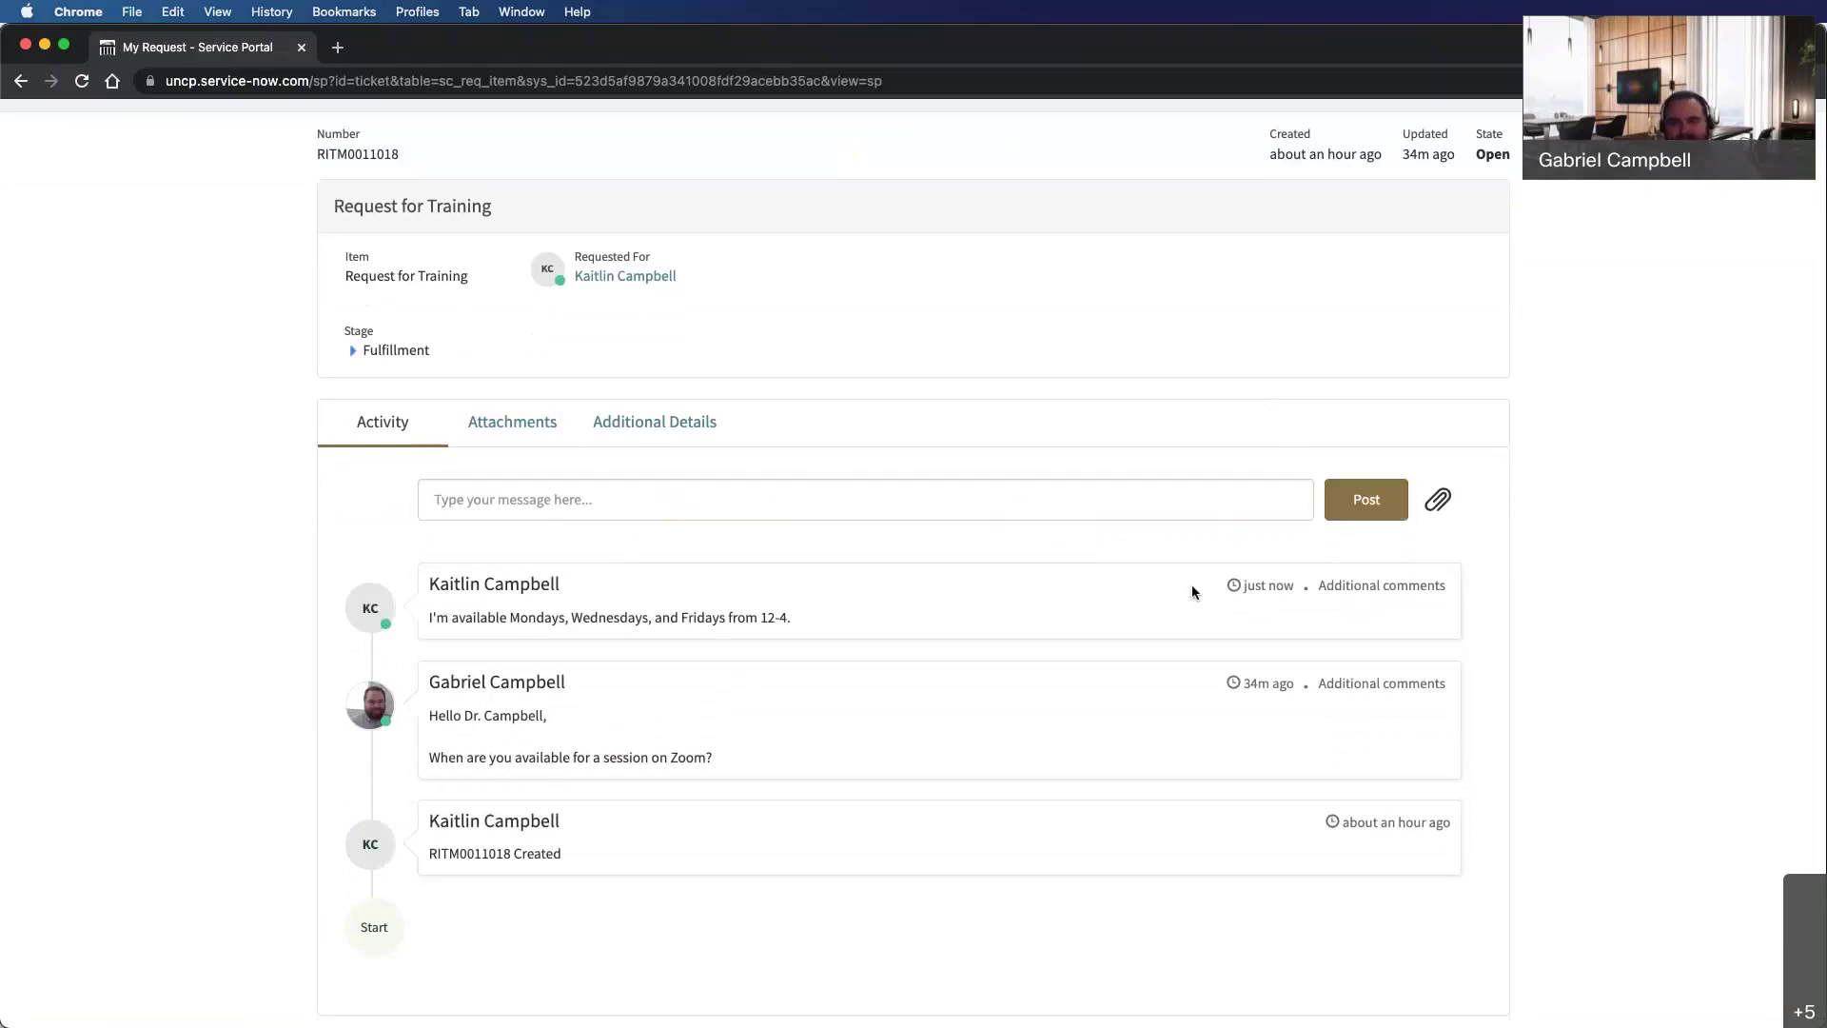
# Return to the list of open requests and highlight the ticket numbers of the Examity incident and the newer training request.
pyautogui.scroll(2, 1169, 579)
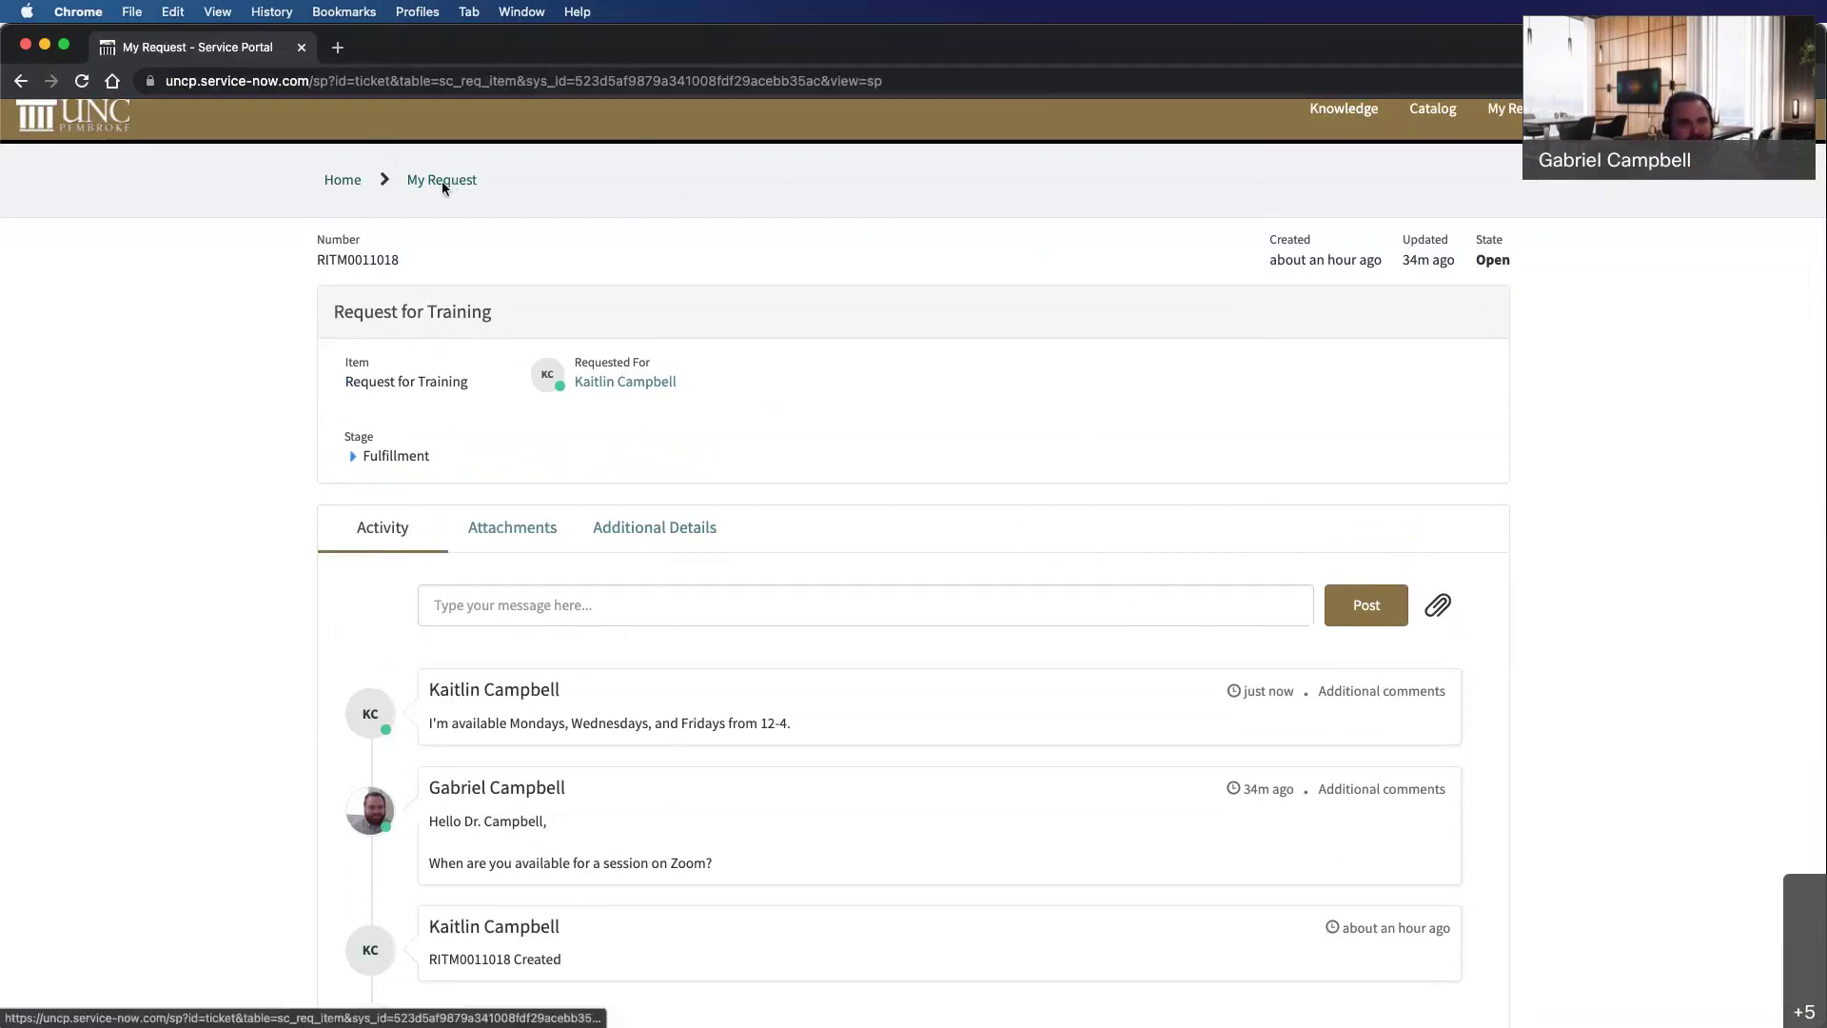
pyautogui.scroll(2, 1469, 129)
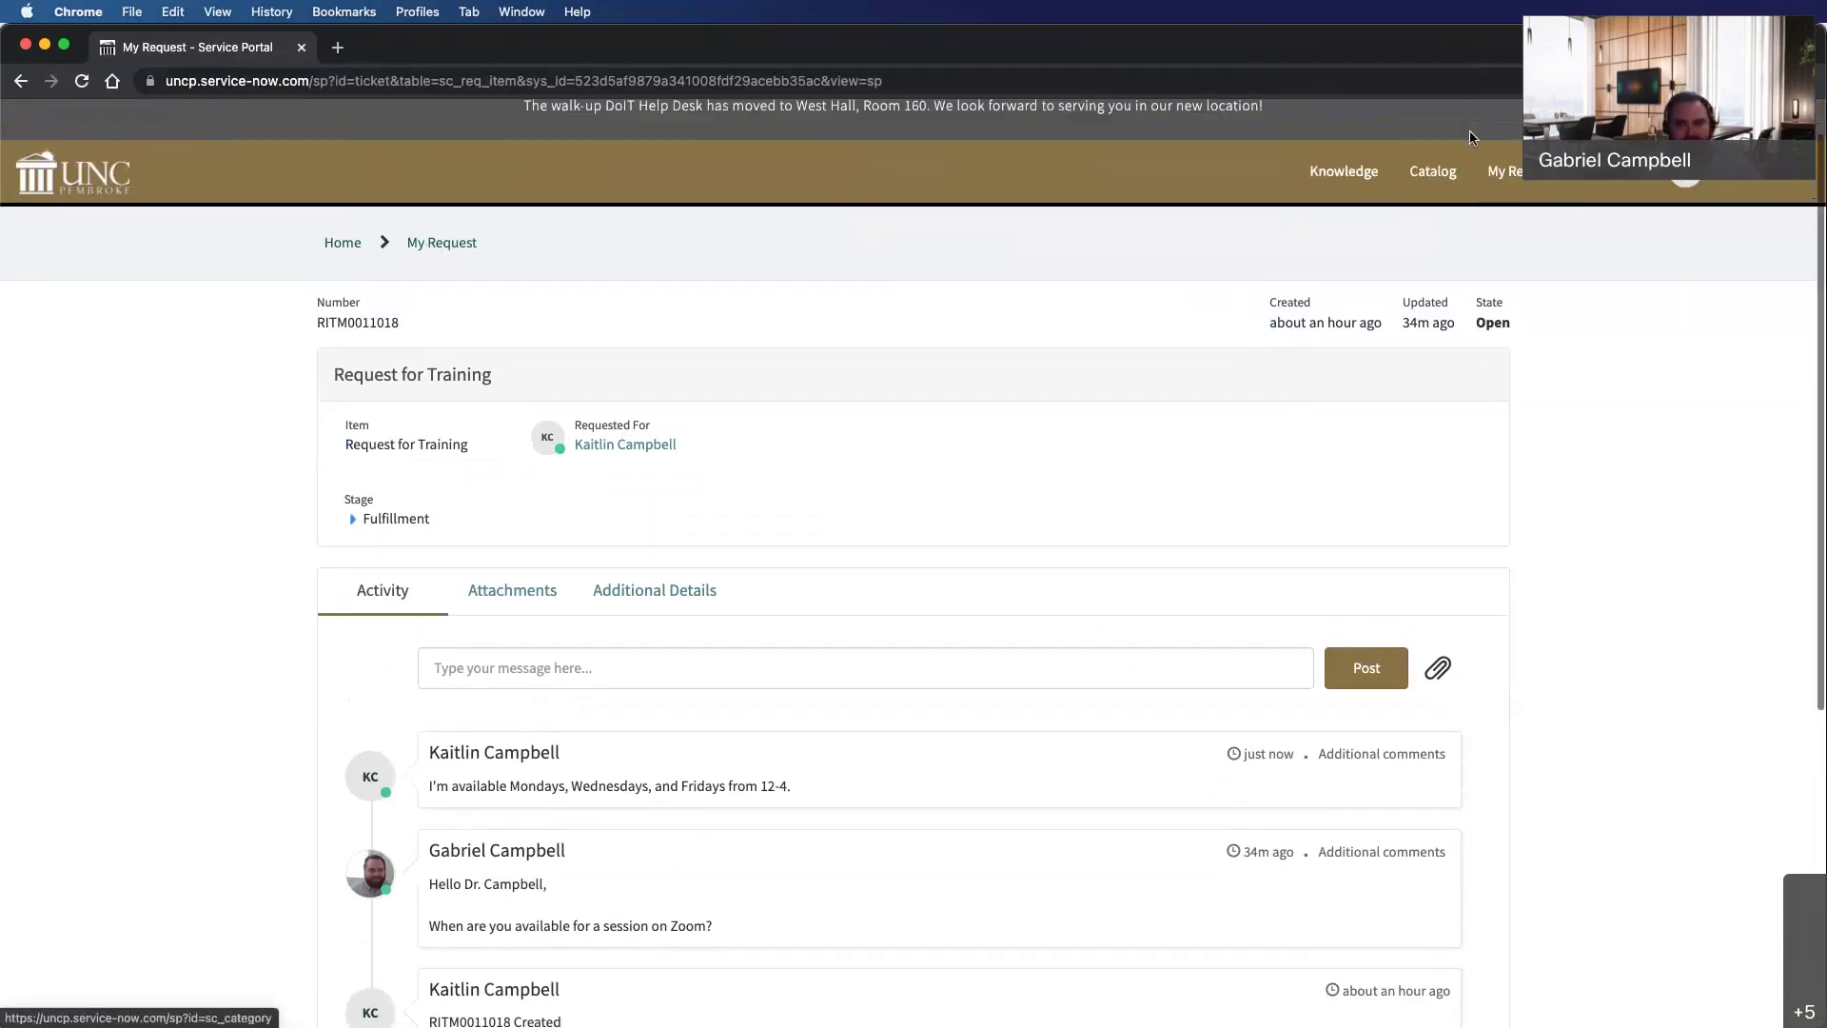
pyautogui.click(1517, 178)
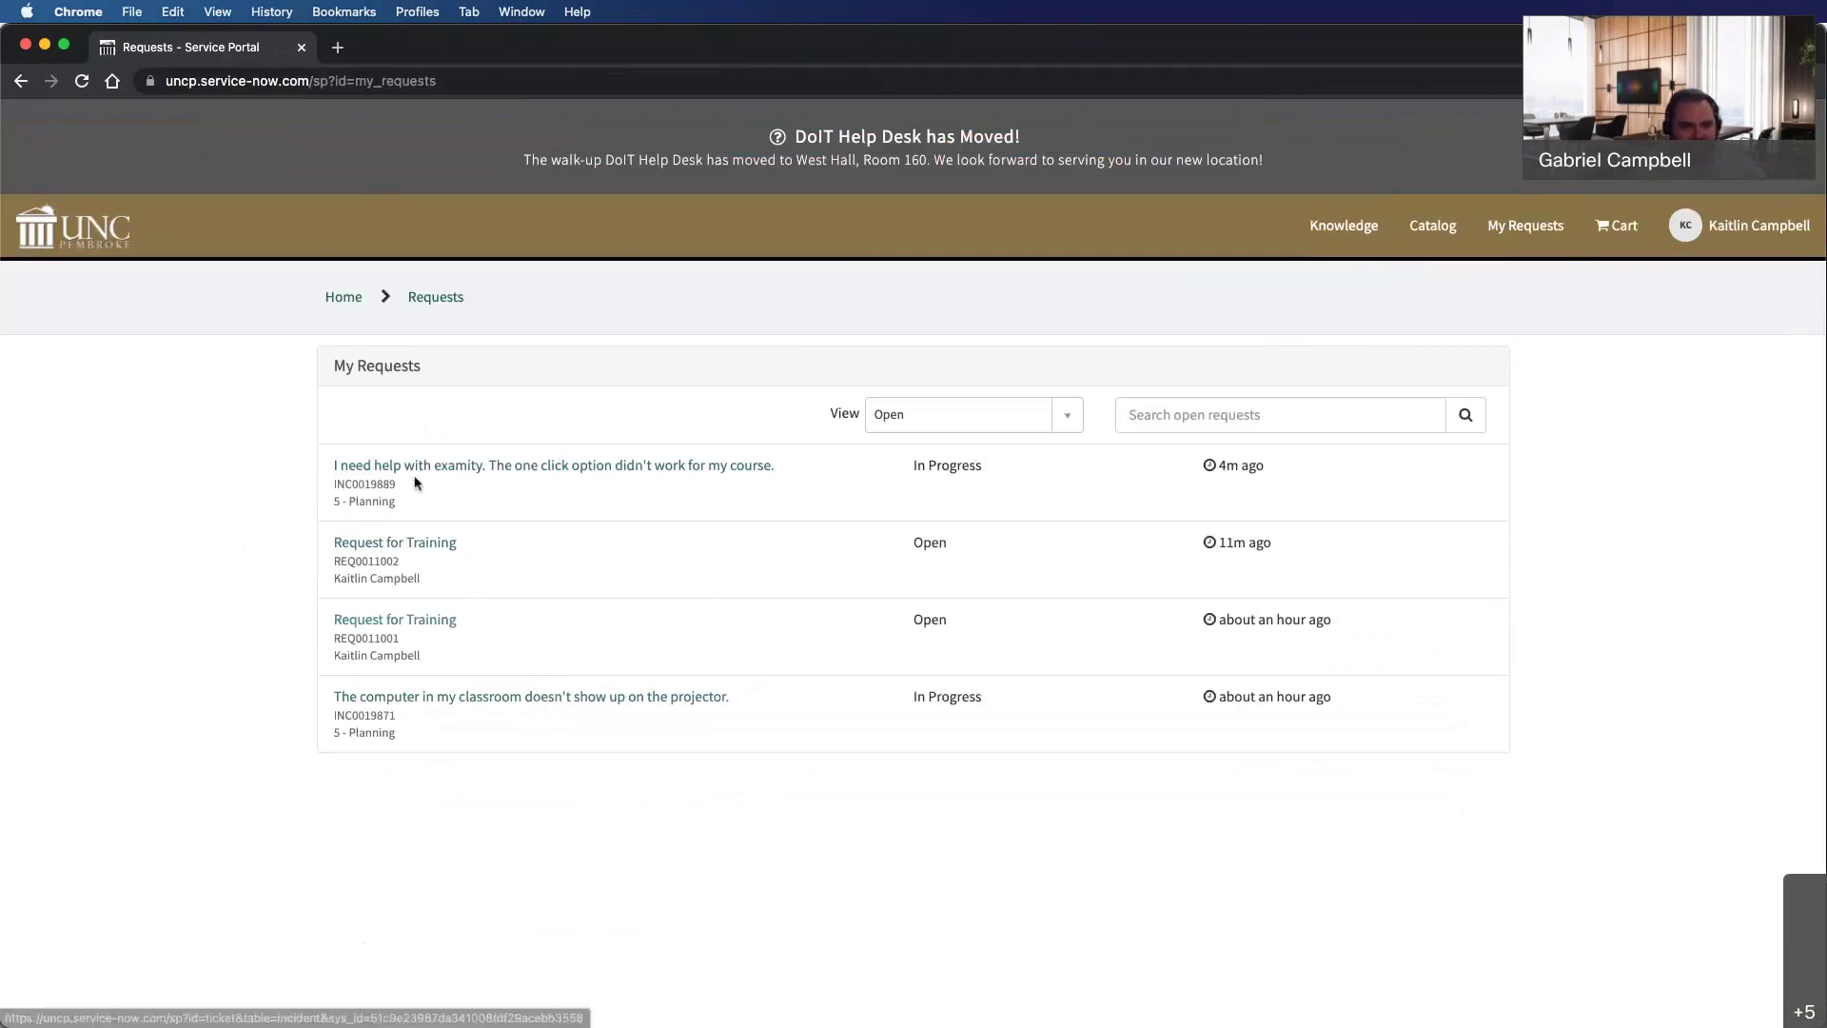
pyautogui.moveTo(398, 485); pyautogui.dragTo(330, 483)
pyautogui.click(333, 488)
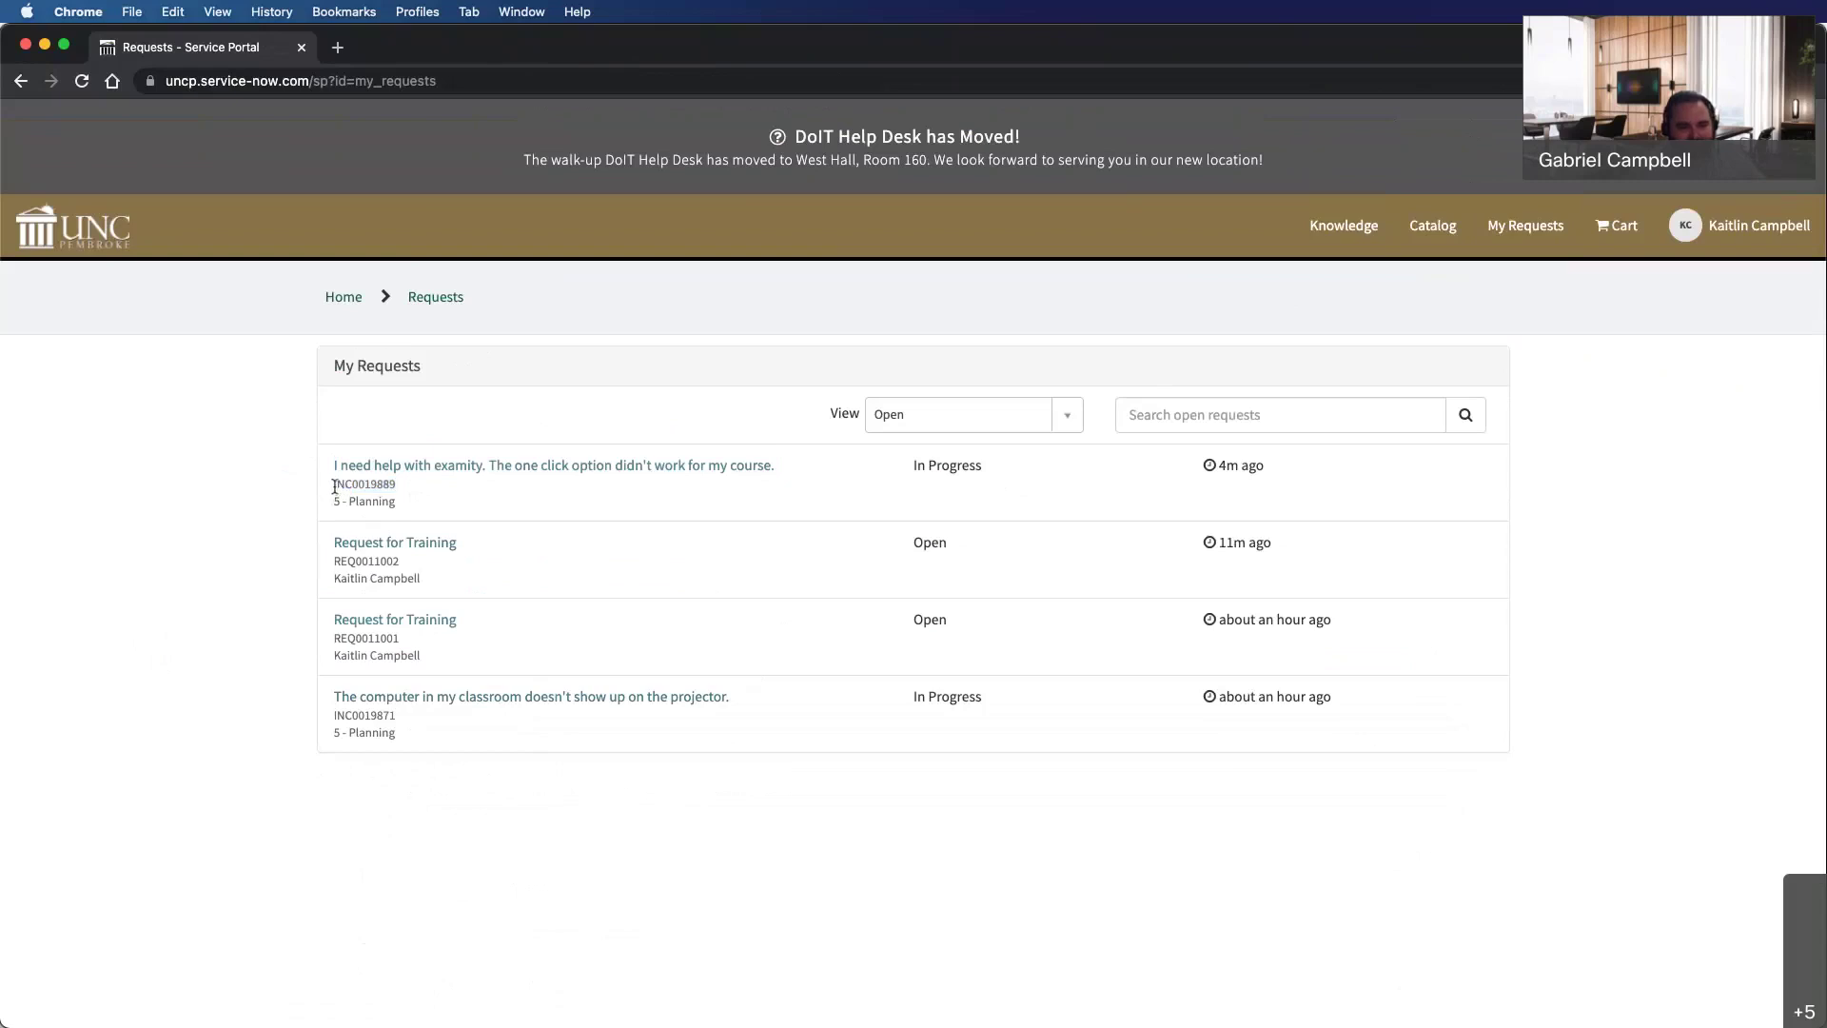
pyautogui.moveTo(333, 562); pyautogui.dragTo(405, 568)
pyautogui.click(266, 574)
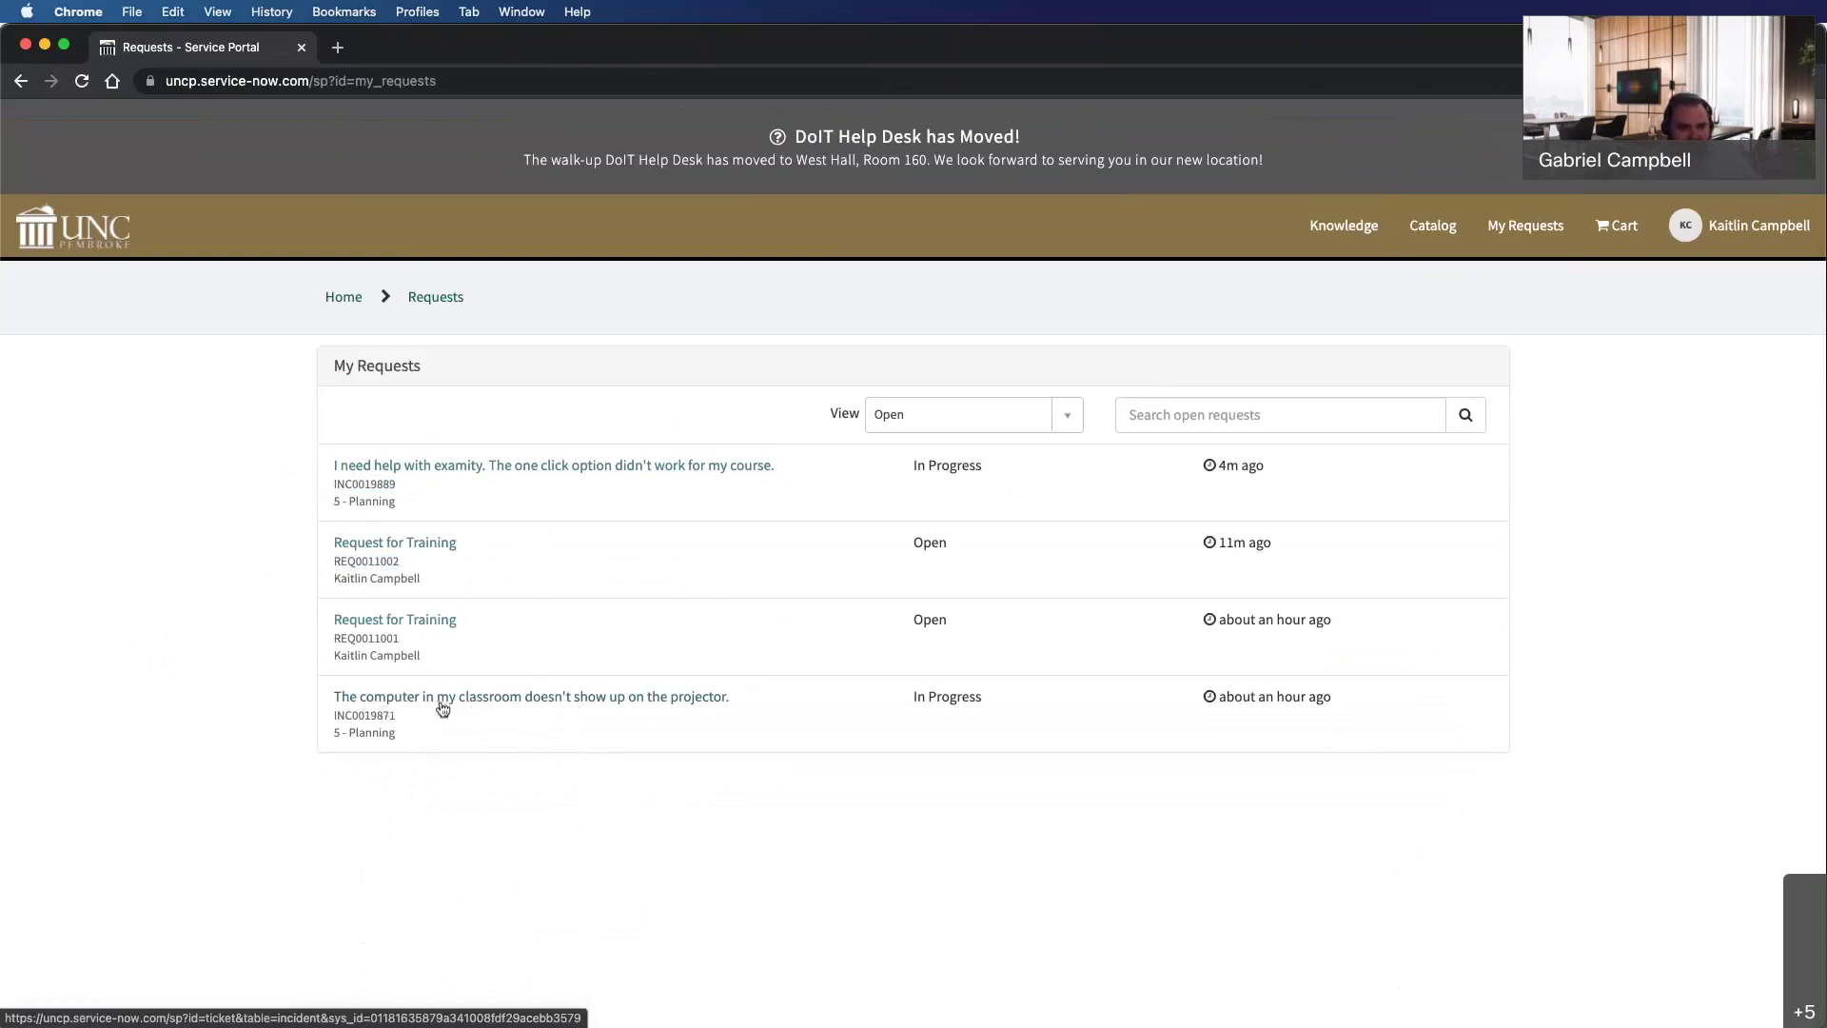
# Open the incident about the classroom computer not showing on the projector and review the support agent's question in its activity.
pyautogui.click(533, 706)
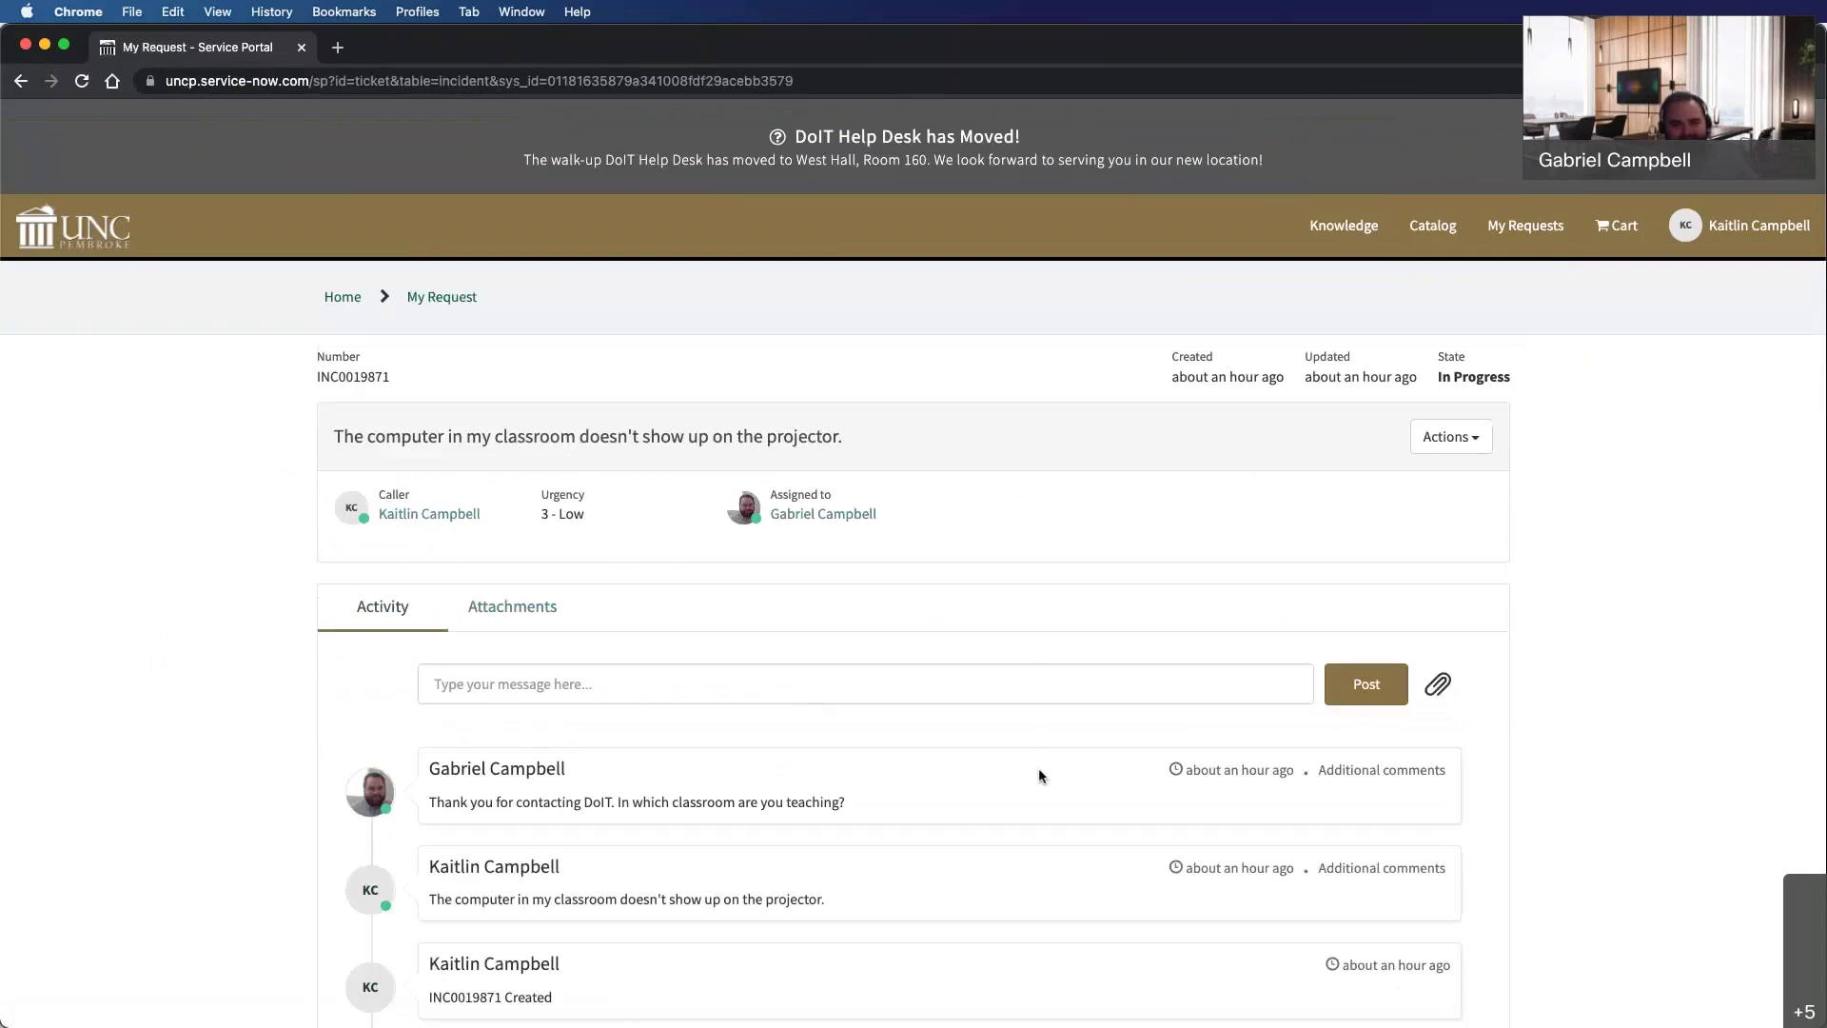
pyautogui.scroll(-2, 1009, 771)
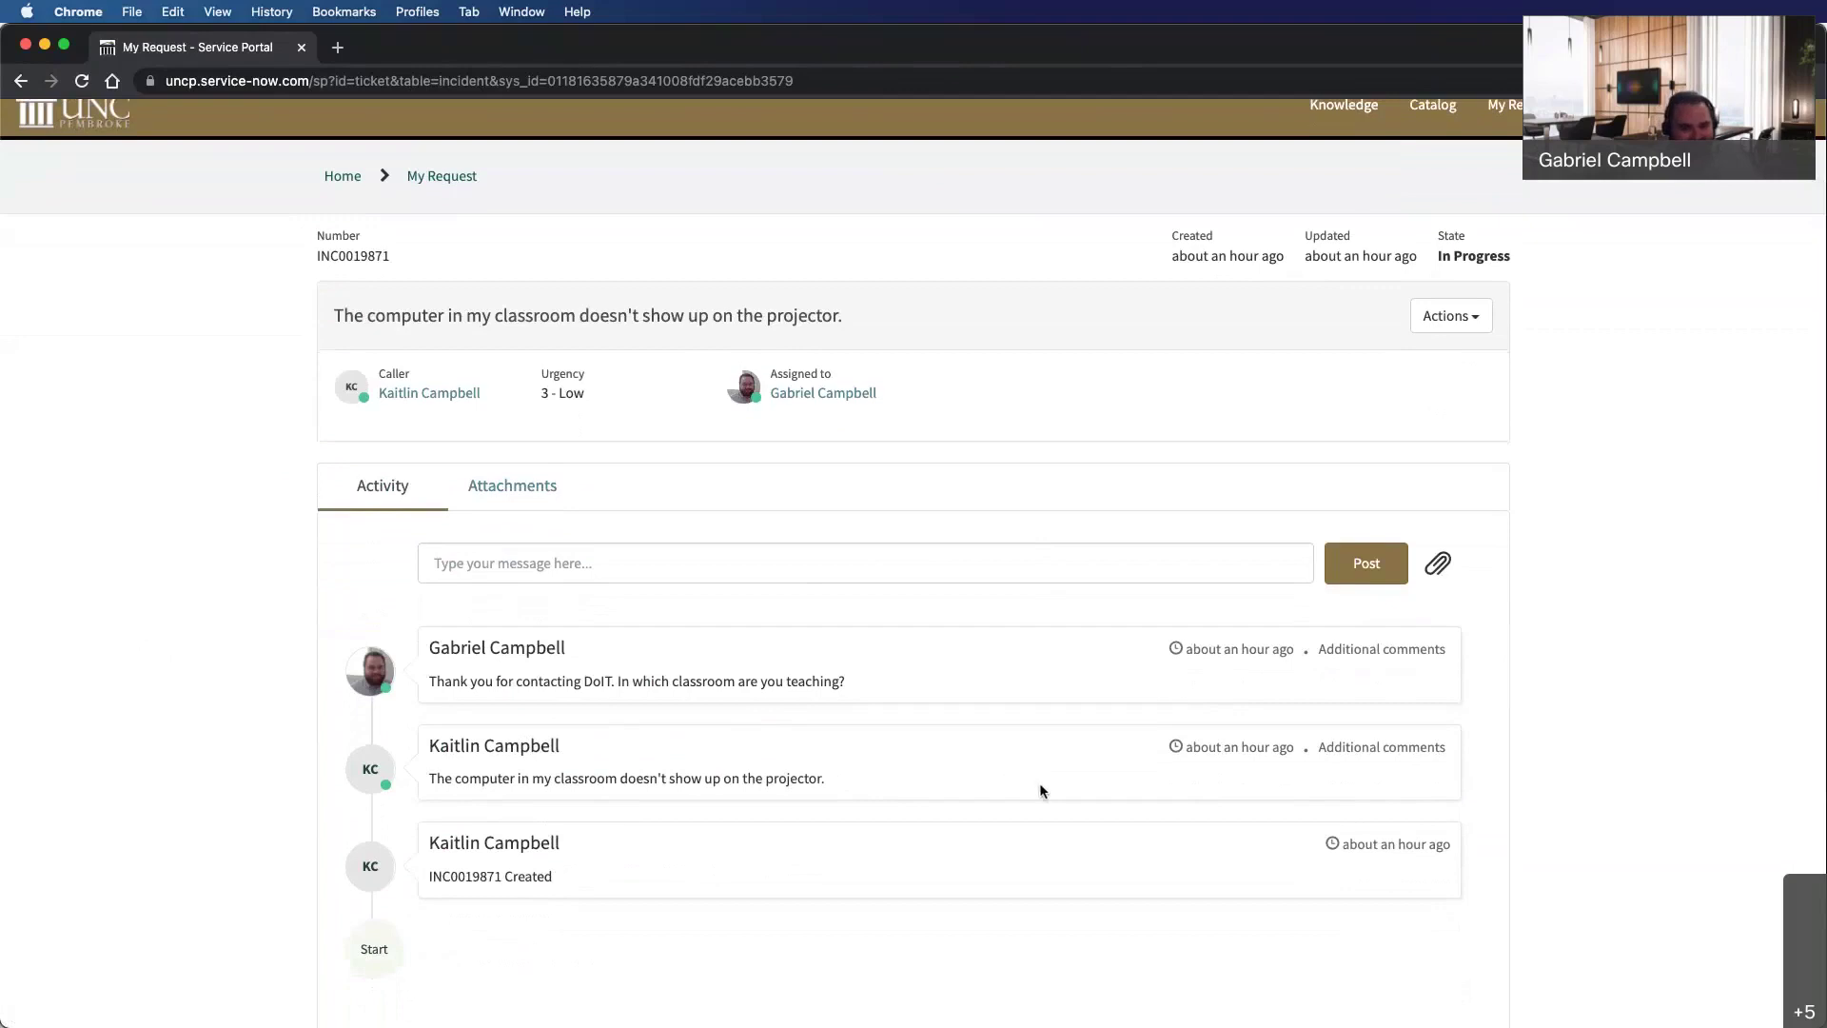
pyautogui.scroll(-1, 1123, 718)
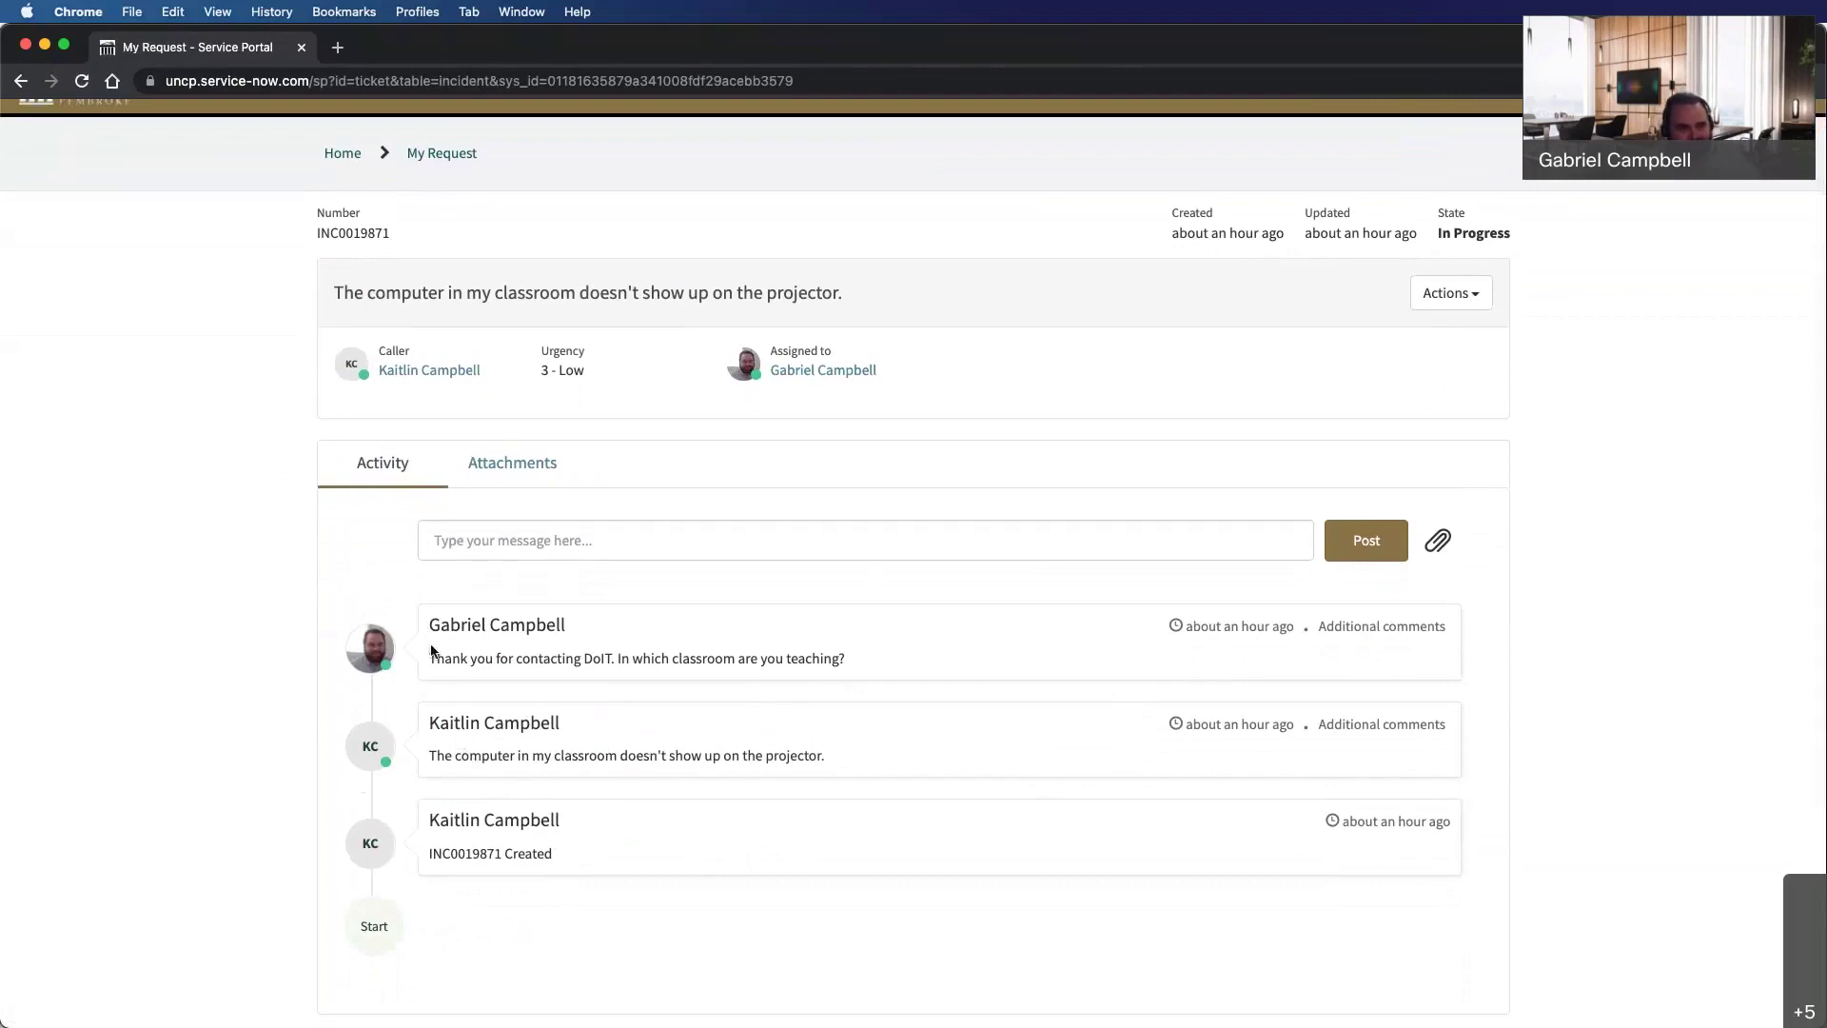
pyautogui.moveTo(846, 664); pyautogui.dragTo(469, 663)
# Post the reply "Oxendine 2250" in the projector incident's activity.
pyautogui.click(618, 535)
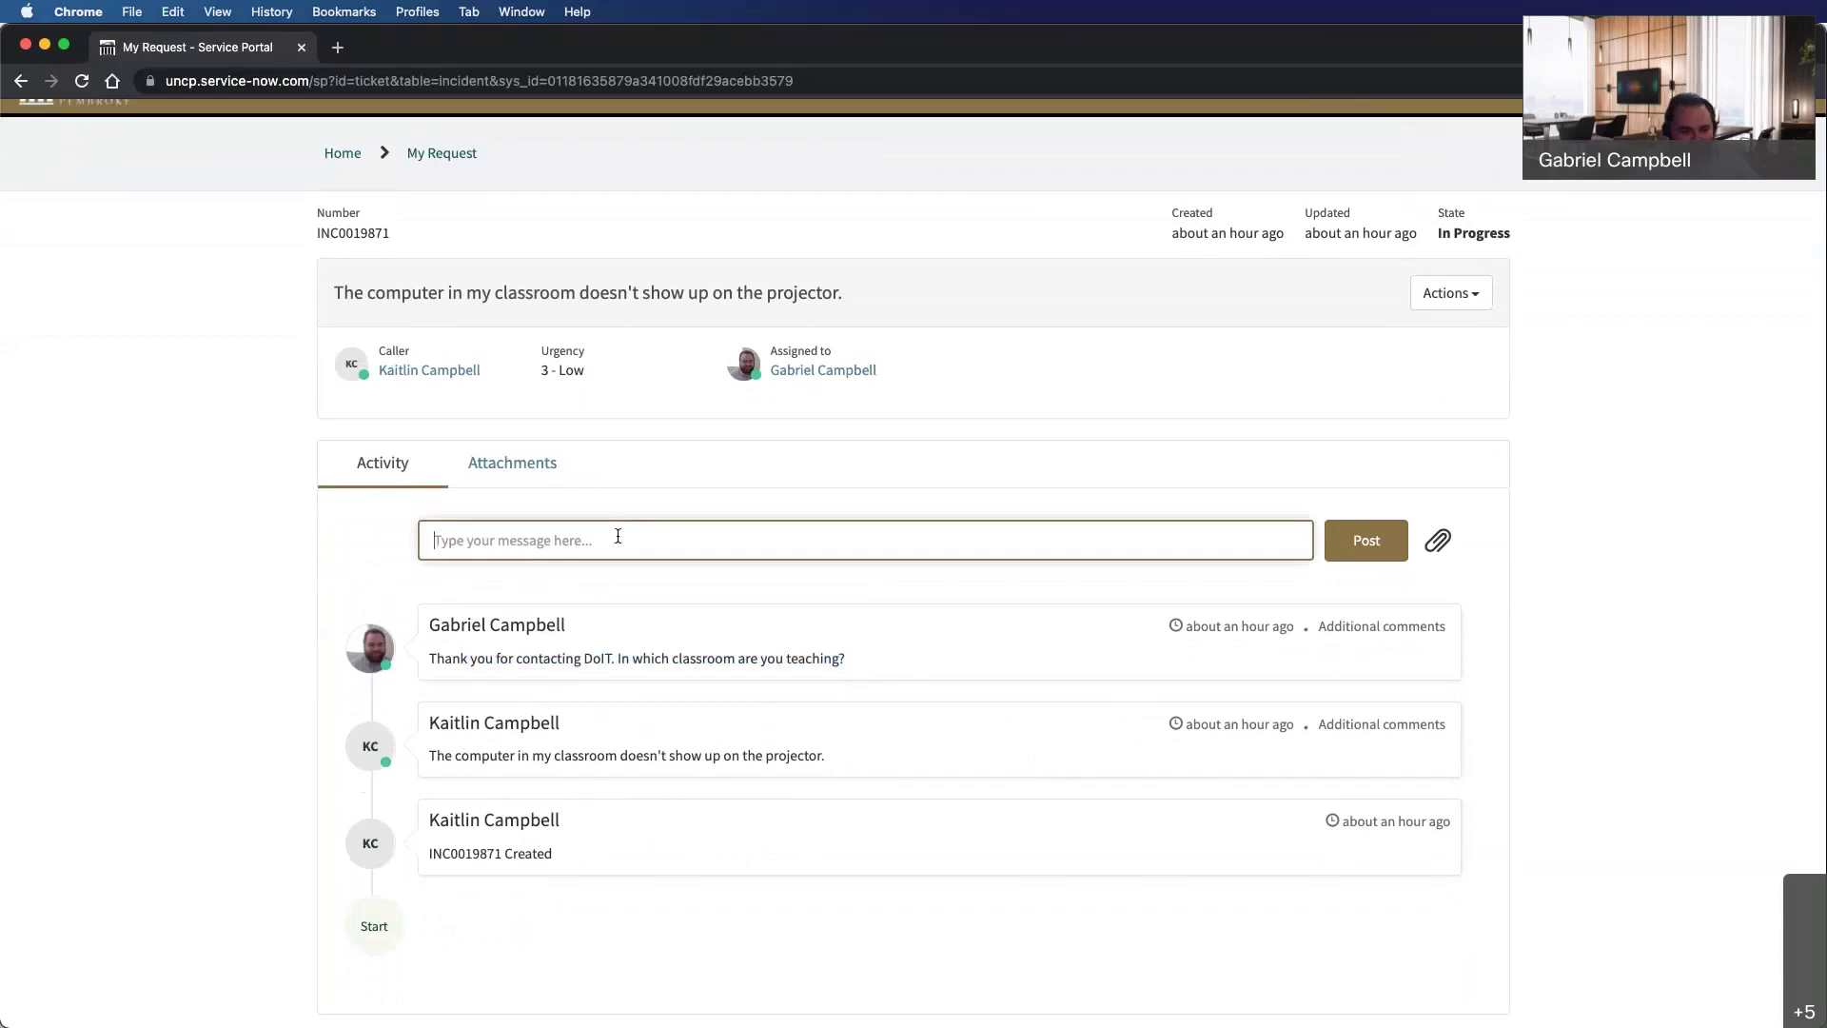
pyautogui.write('Oxn')
pyautogui.write('ndine 2250')
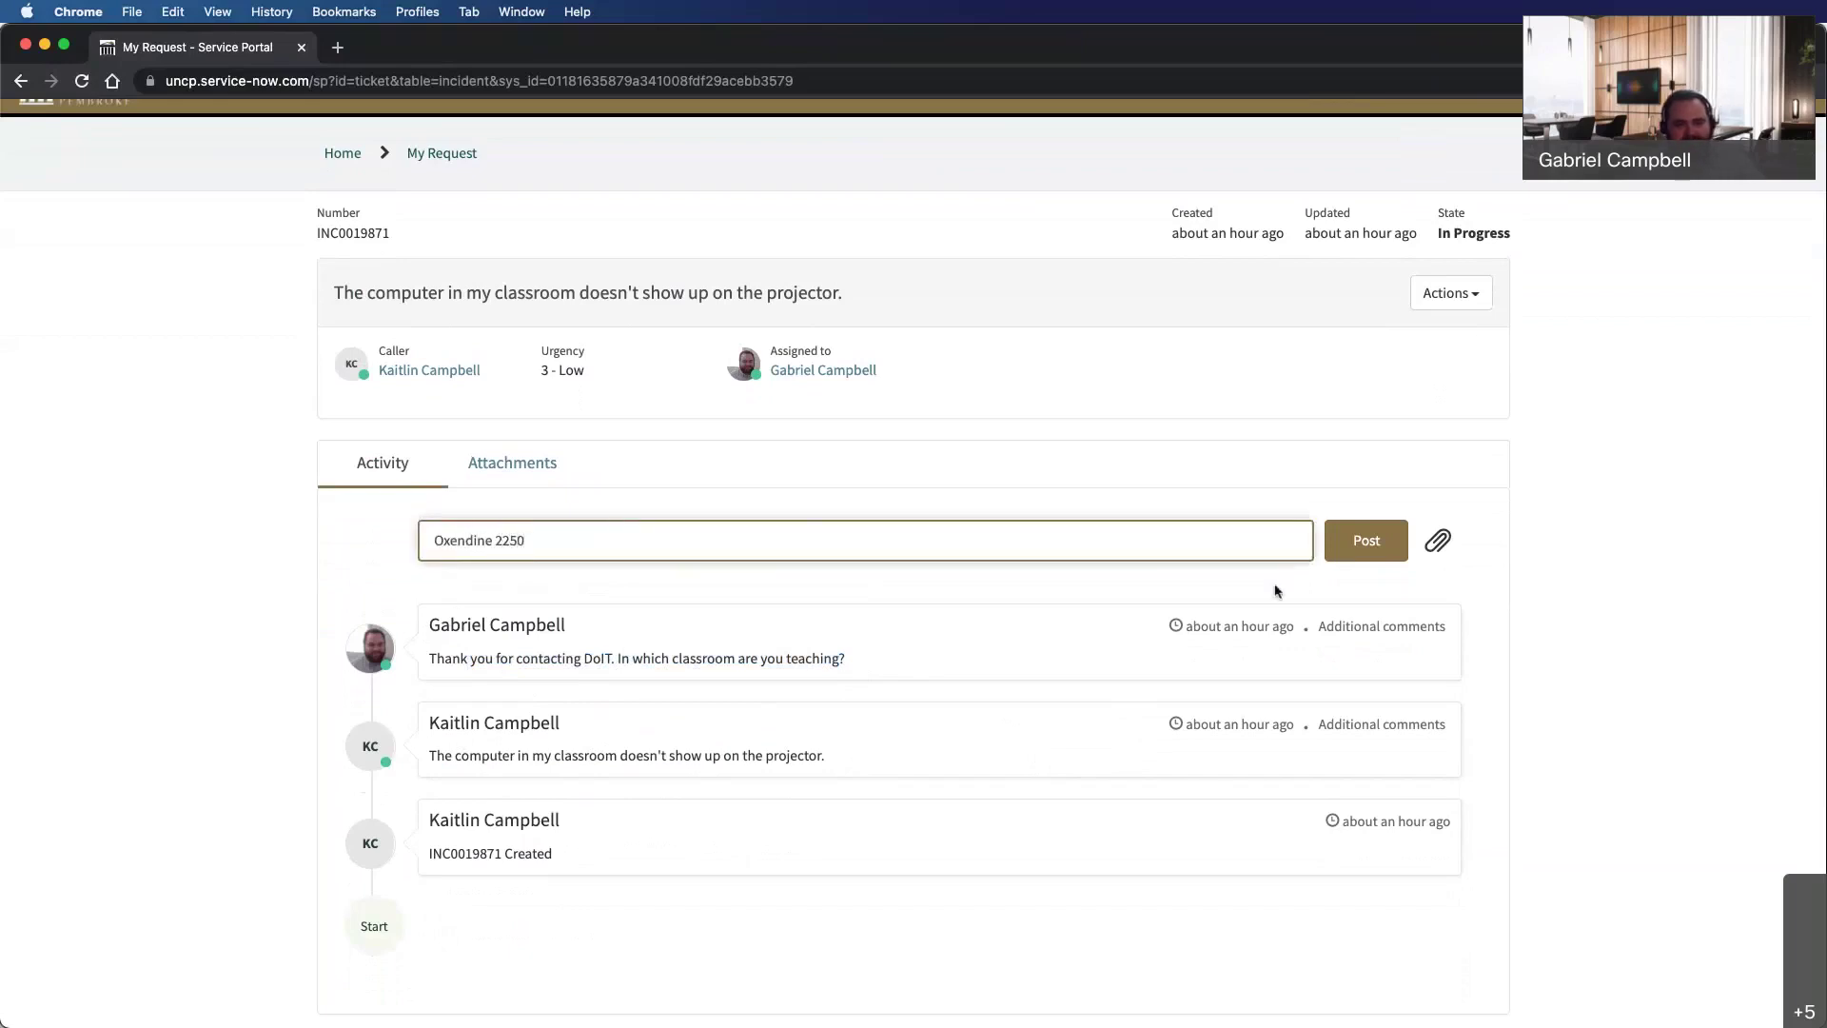
pyautogui.click(1363, 542)
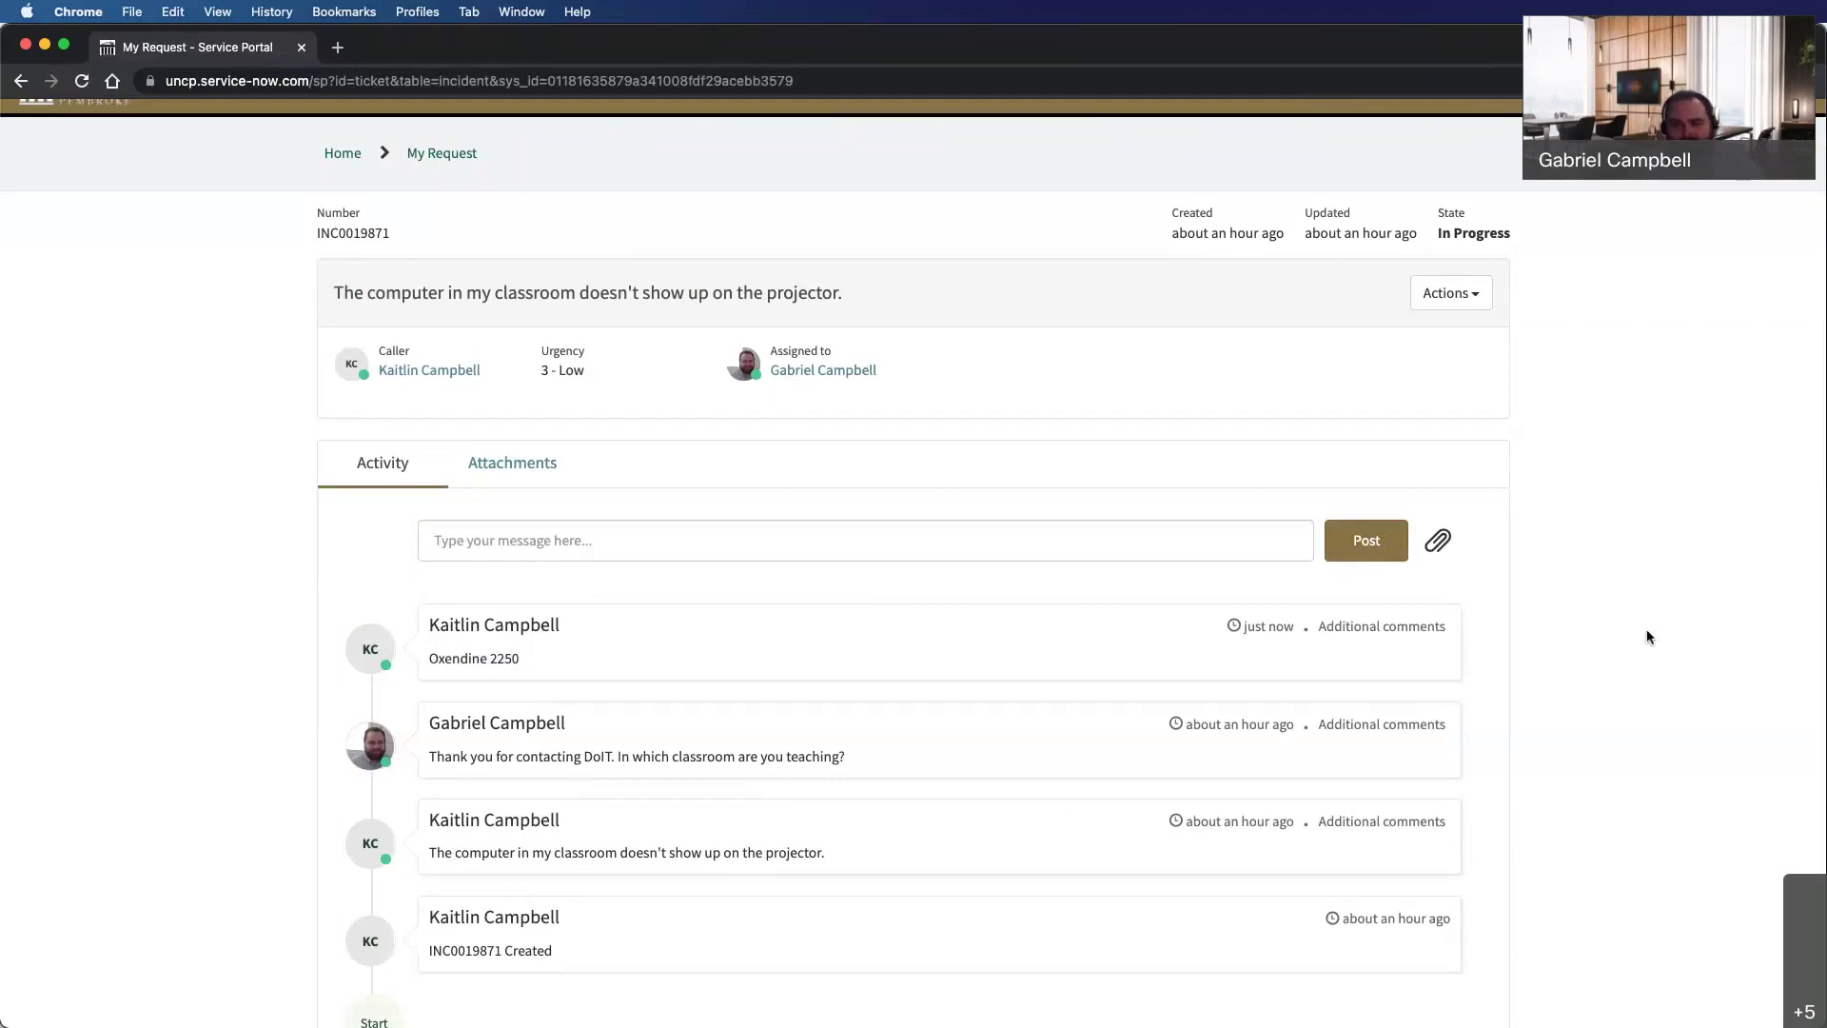
# Look over the updated incident, return to the portal home page and review its open requests and incidents.
pyautogui.scroll(3, 1650, 637)
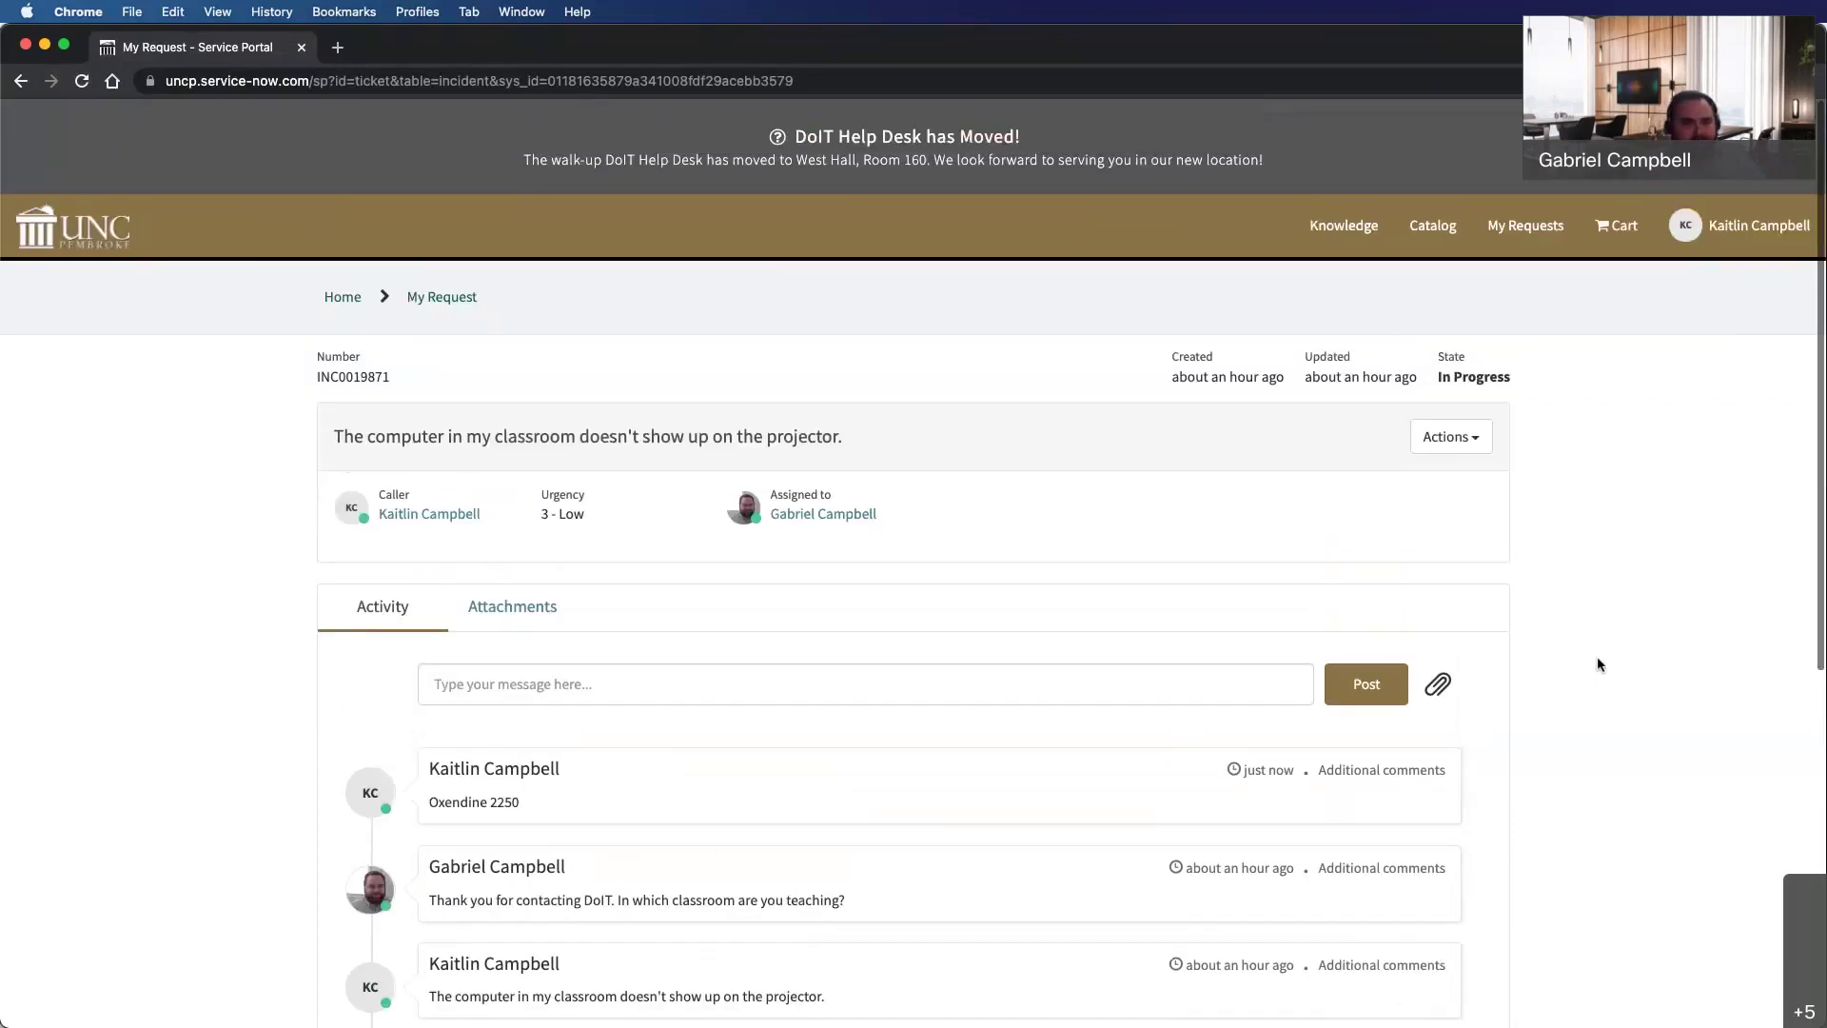
pyautogui.scroll(-2, 211, 591)
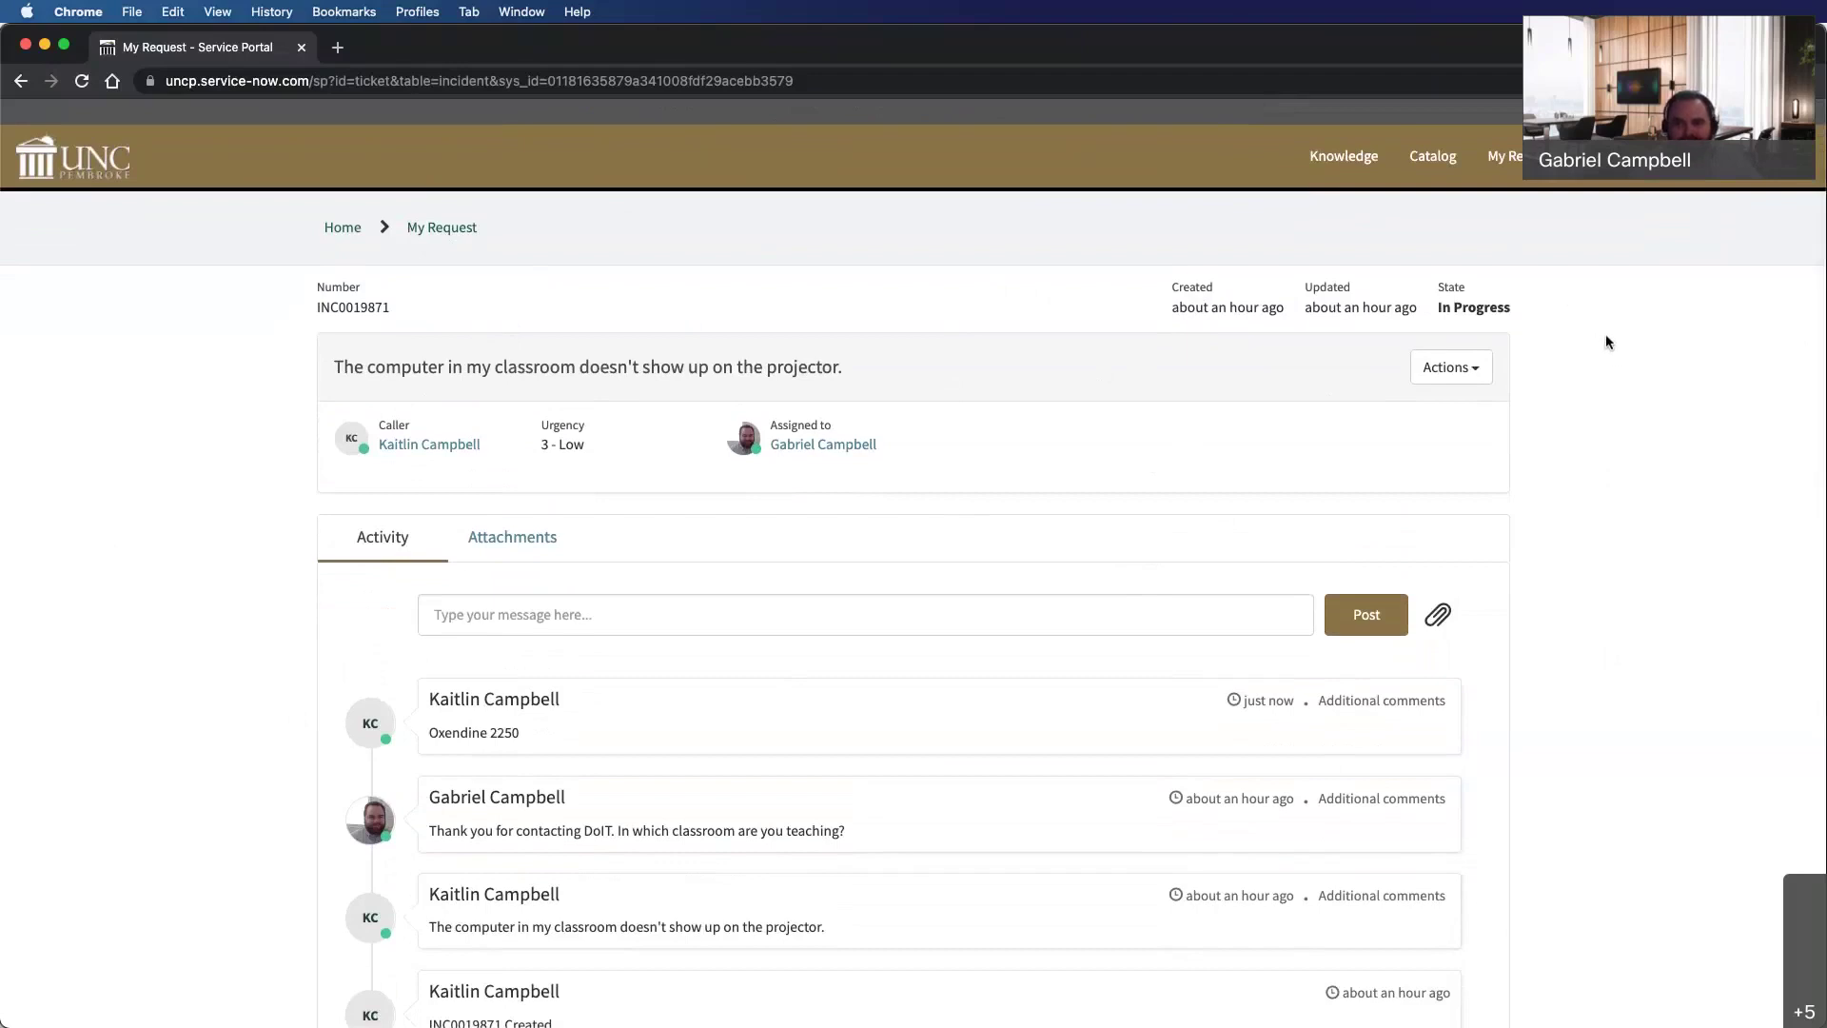
pyautogui.click(36, 170)
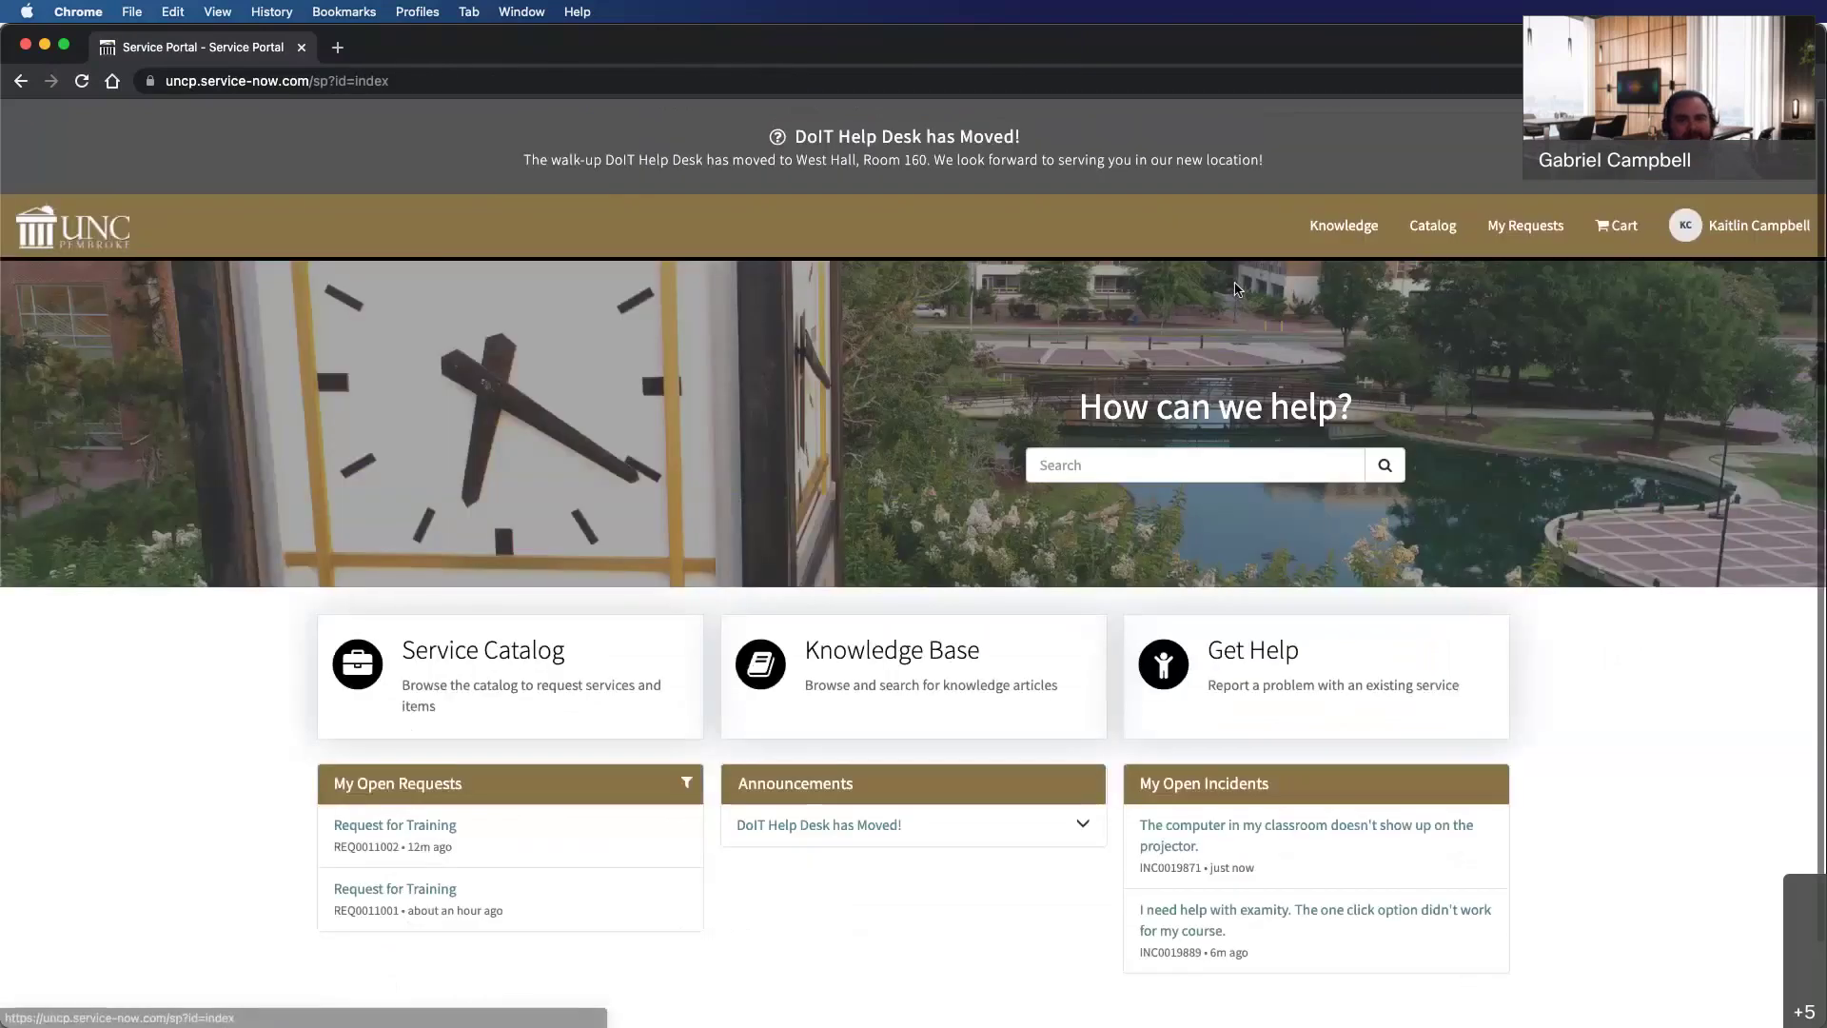
pyautogui.scroll(-2, 1670, 404)
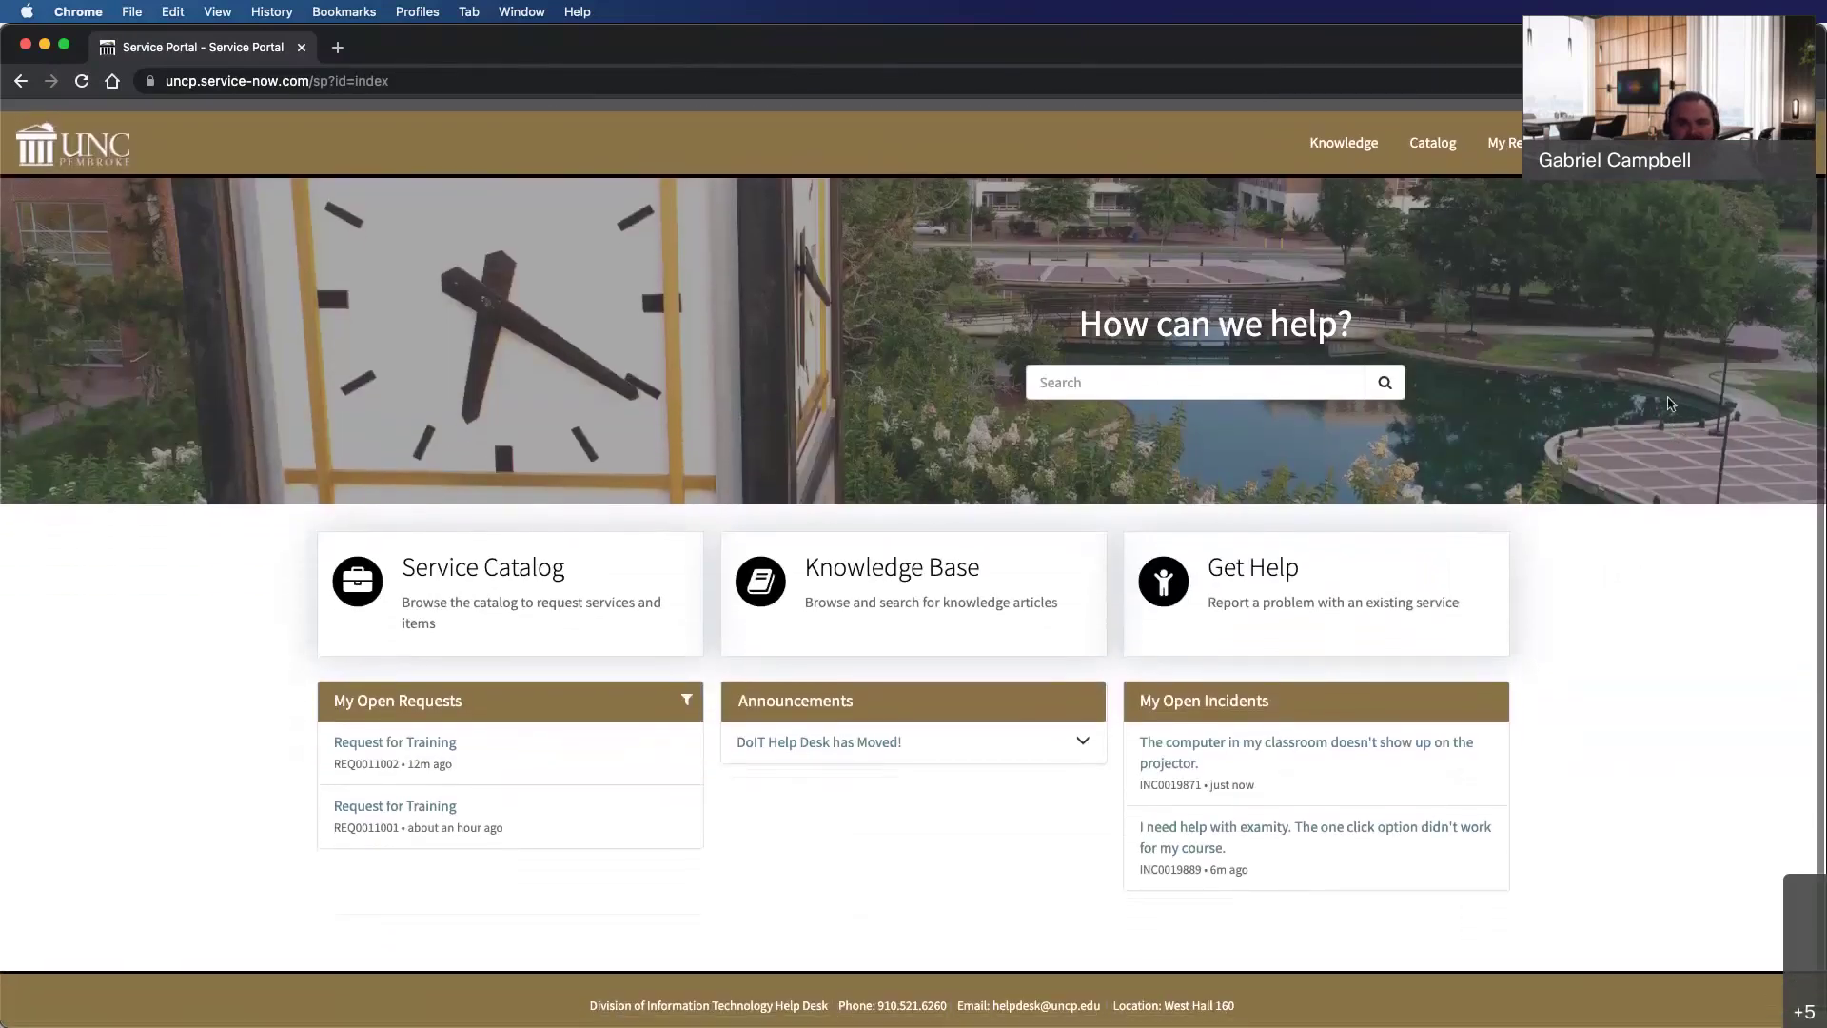
pyautogui.scroll(2, 1670, 405)
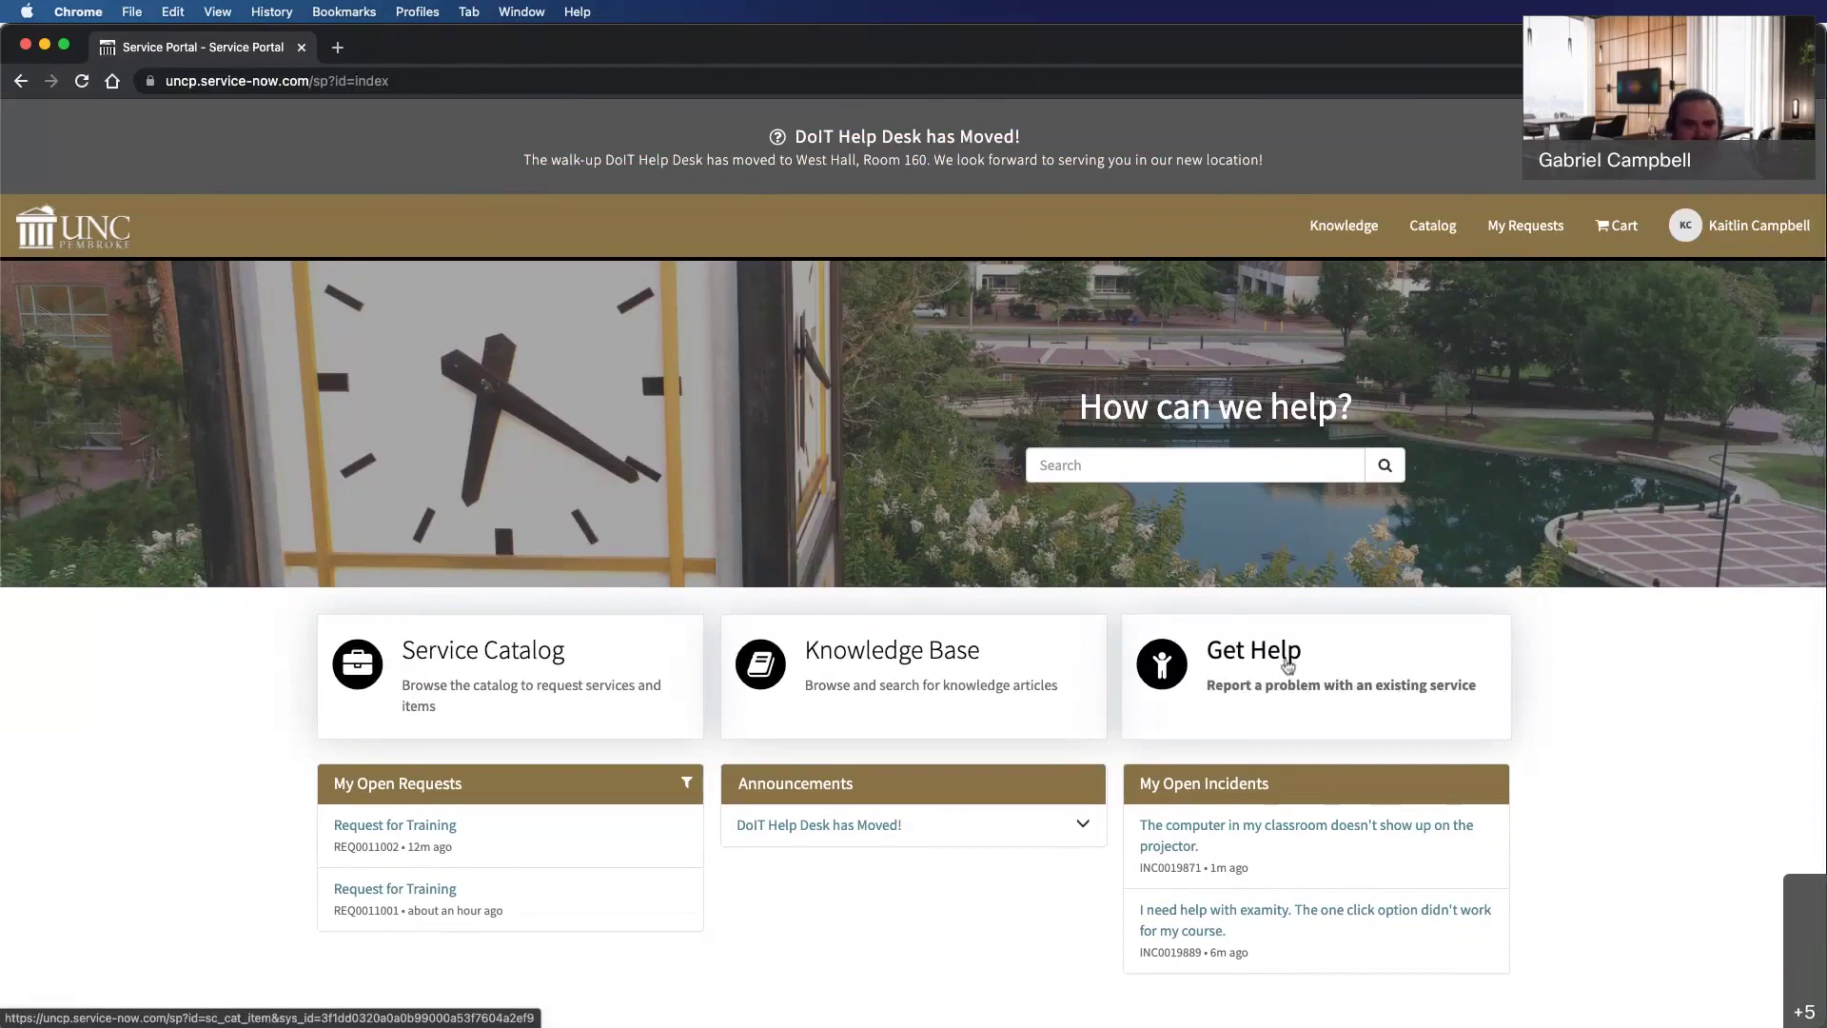
# Open the Project Request Form from the Incident / Project Request category of the Service Catalog.
pyautogui.click(462, 677)
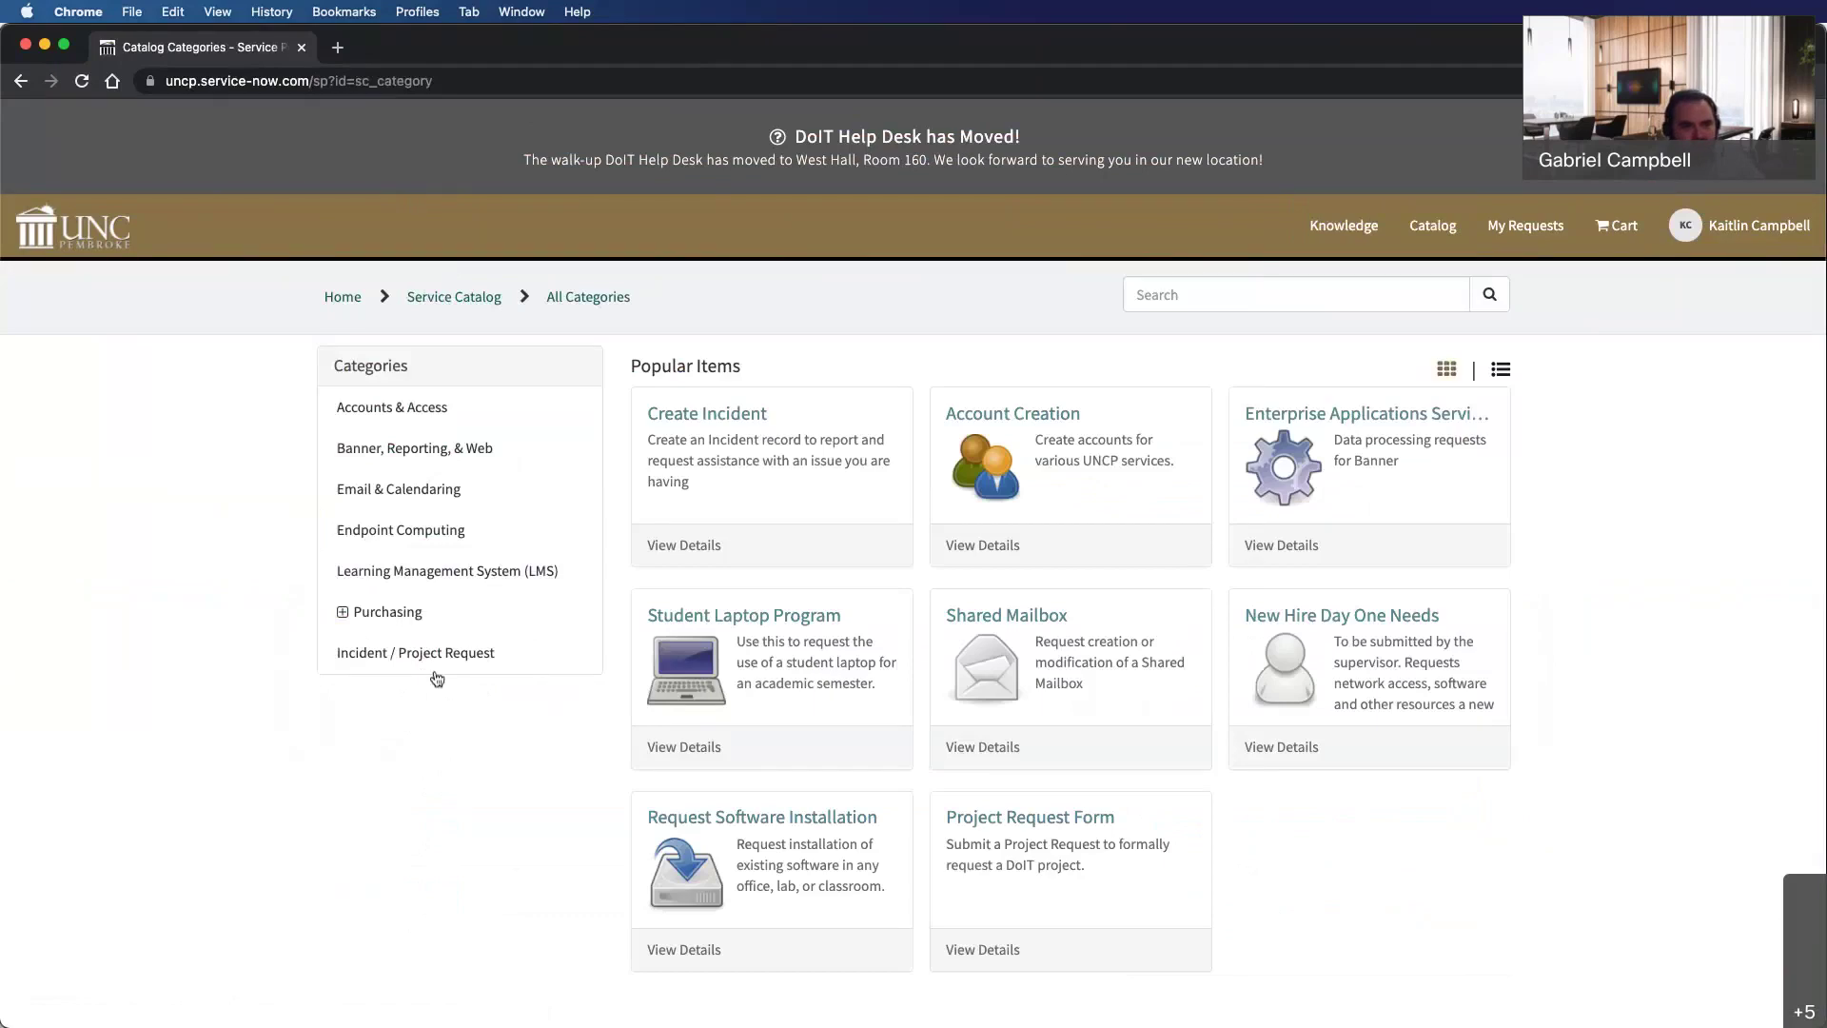
pyautogui.click(394, 661)
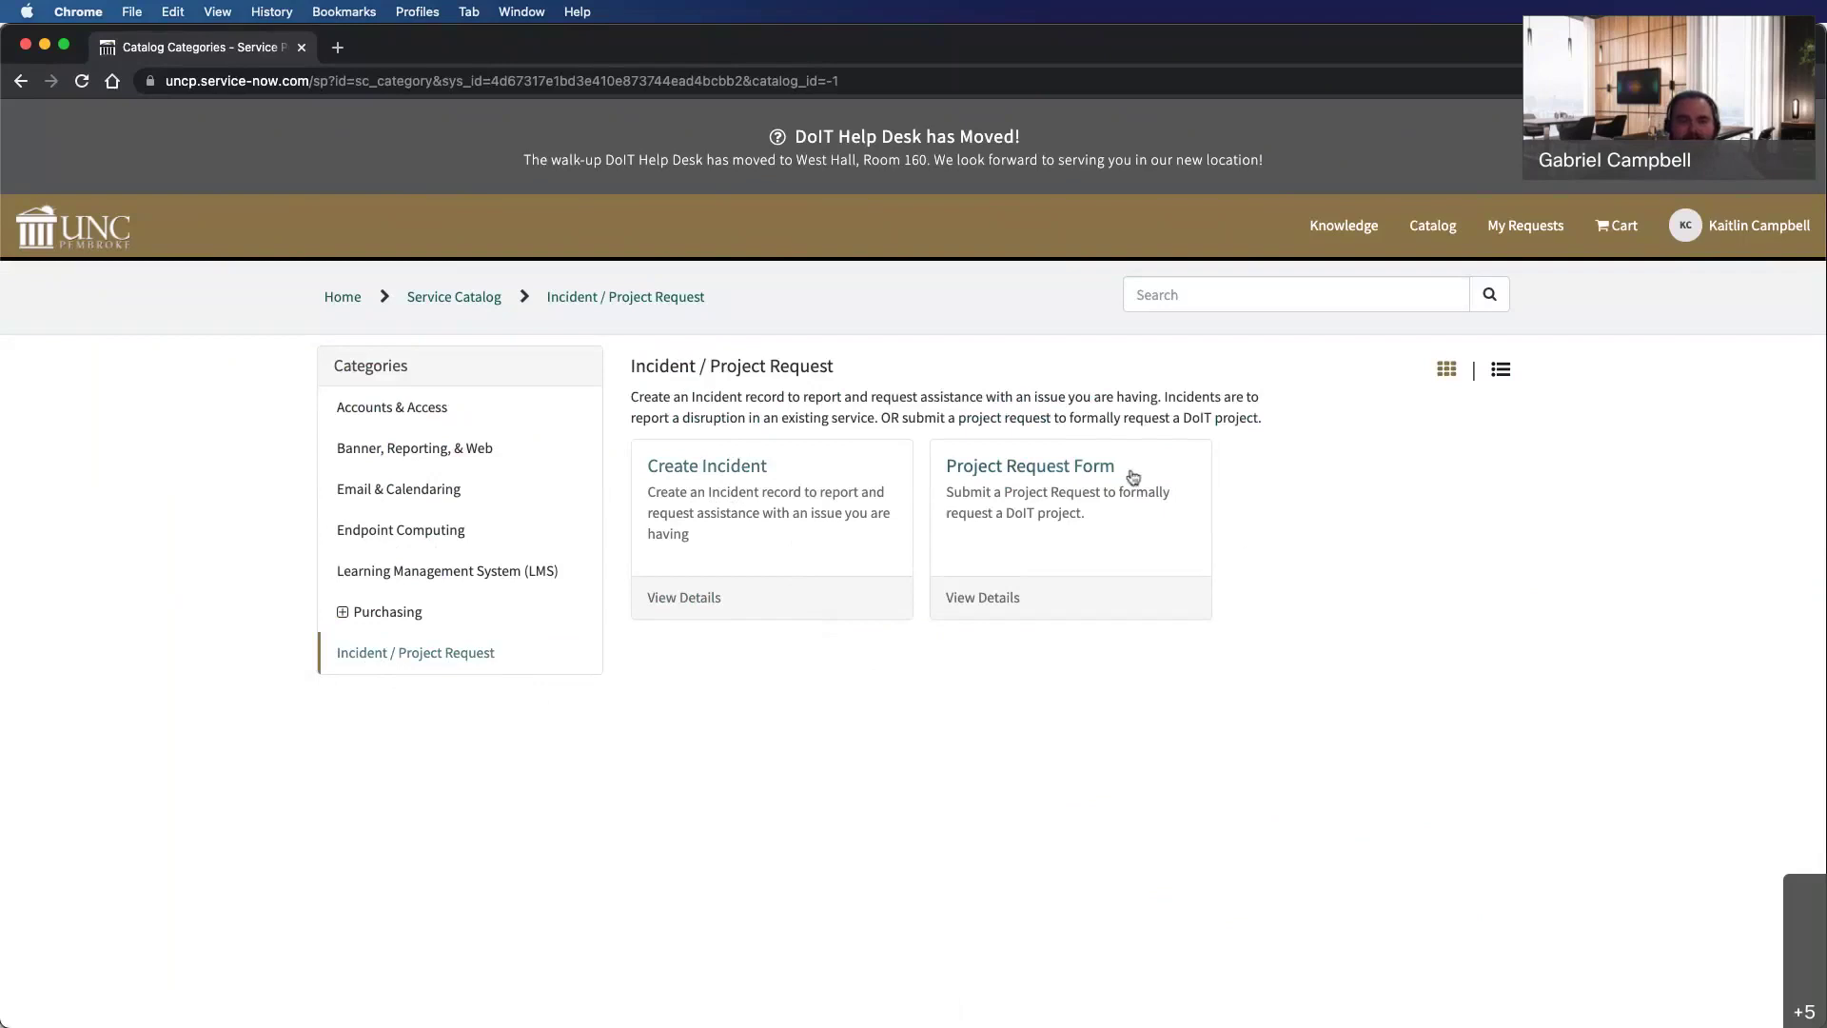
pyautogui.click(1042, 507)
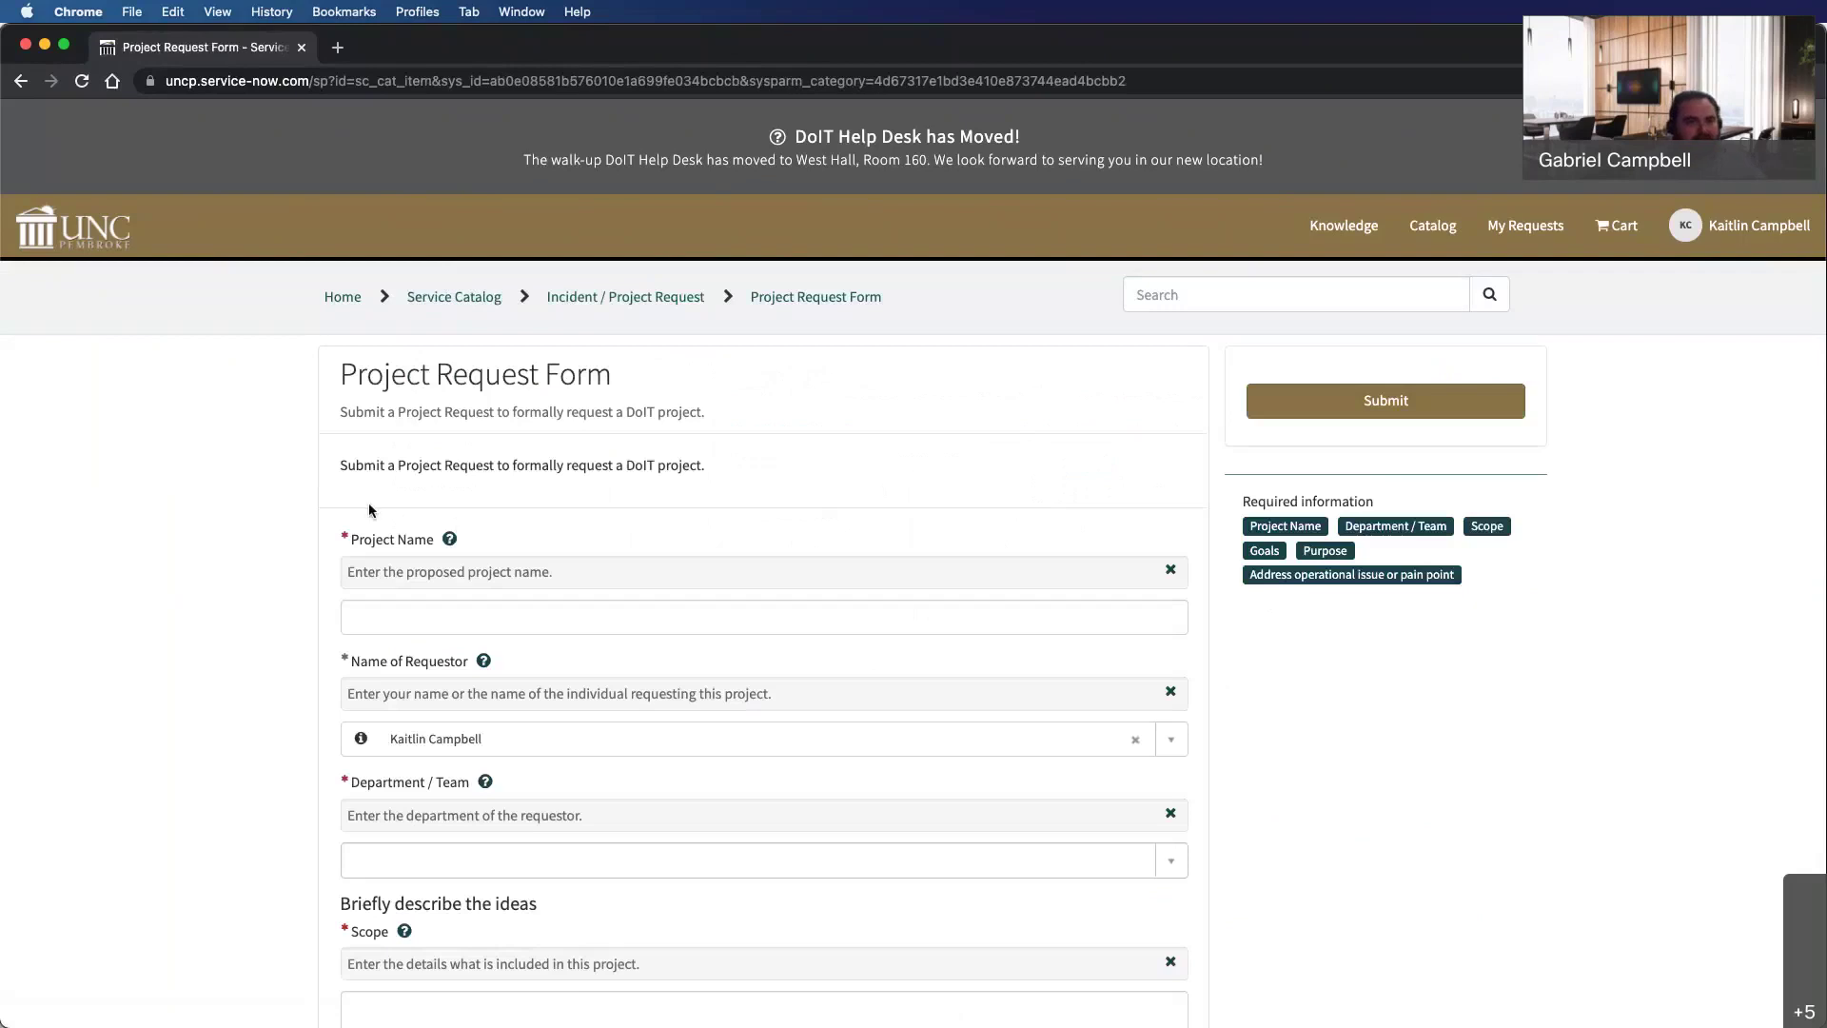
# Look through the whole Project Request Form, from project name, scope and goals to business outcomes, timelines and funding.
pyautogui.scroll(-5, 369, 510)
pyautogui.scroll(-5, 282, 559)
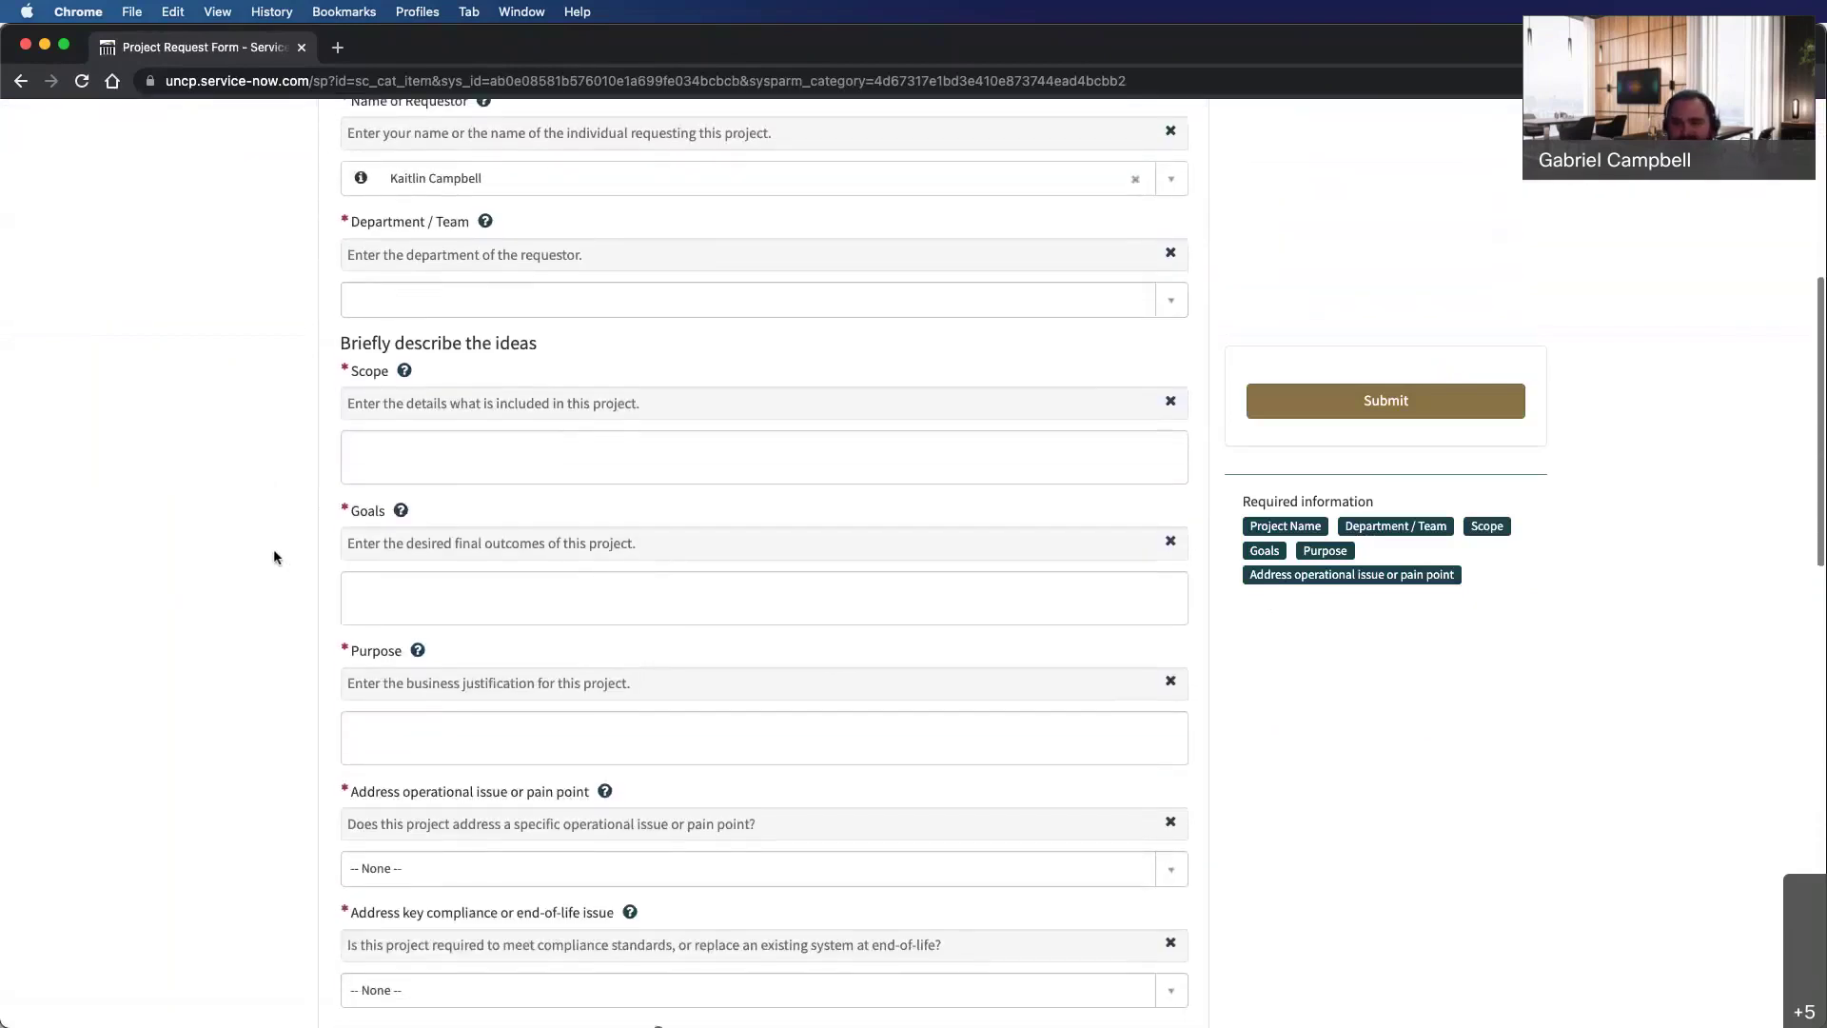
pyautogui.scroll(-4, 273, 552)
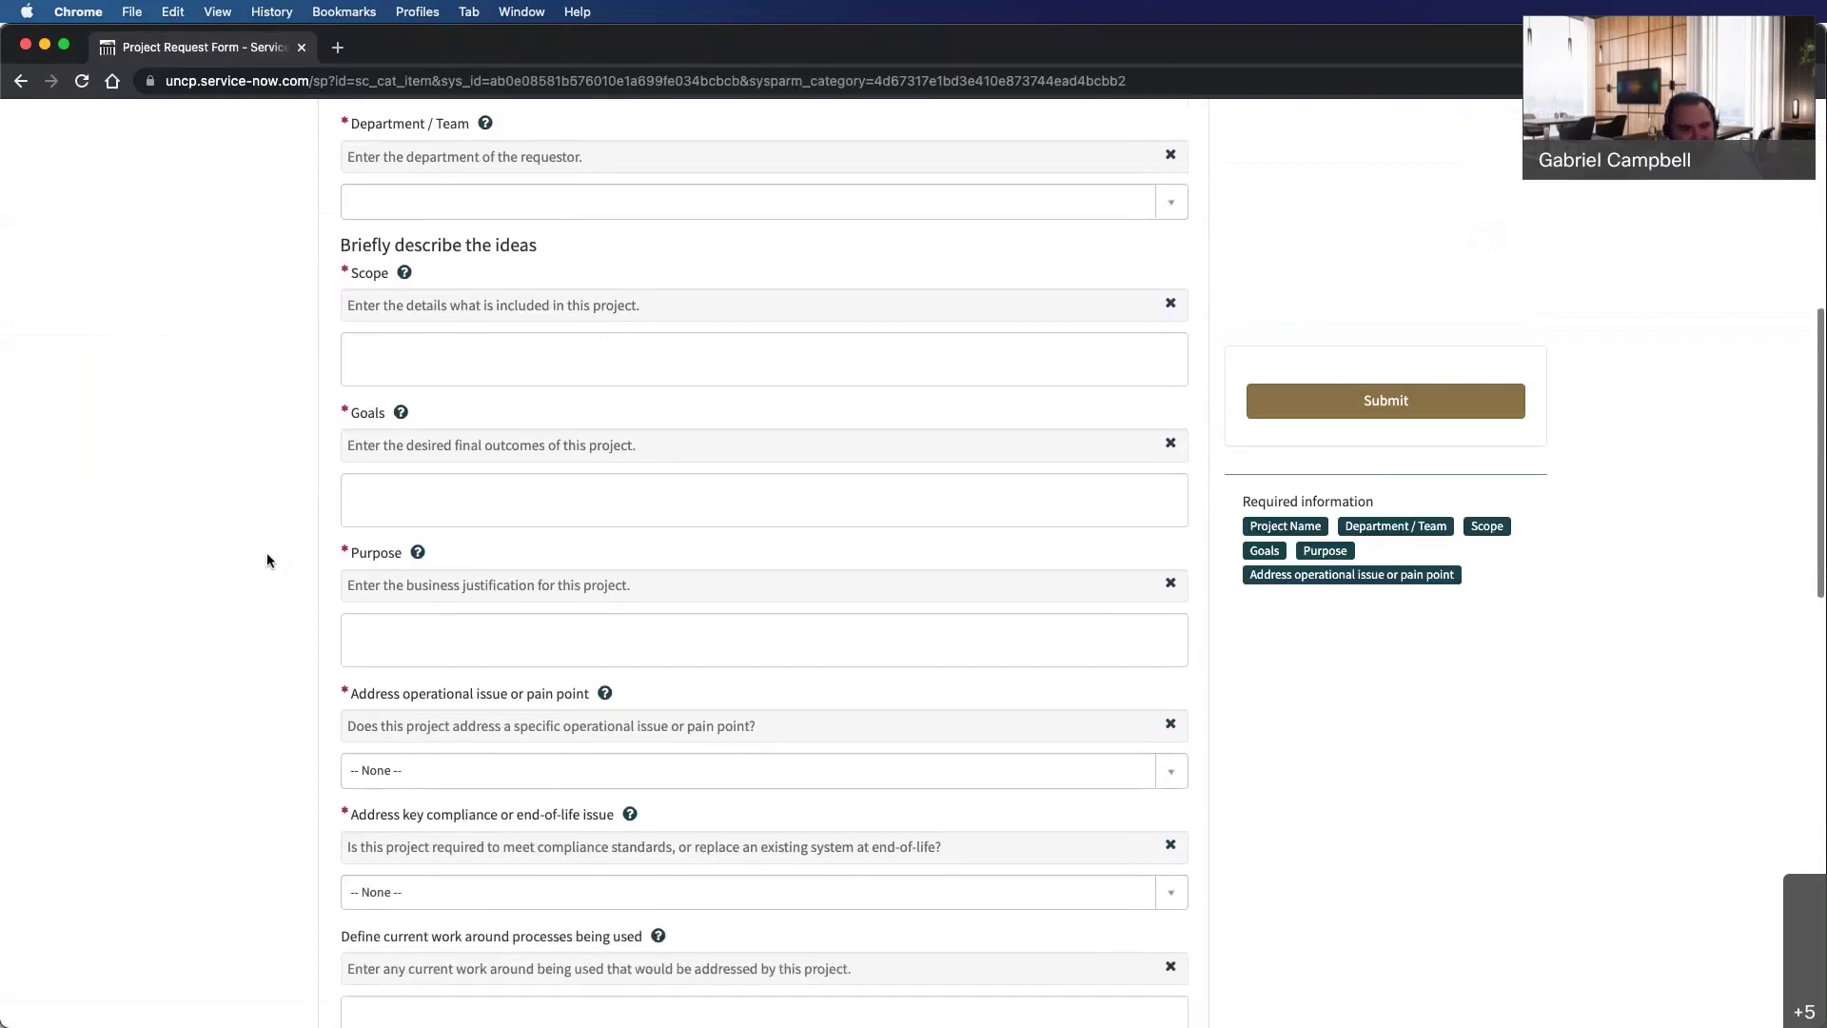
pyautogui.scroll(-1, 270, 555)
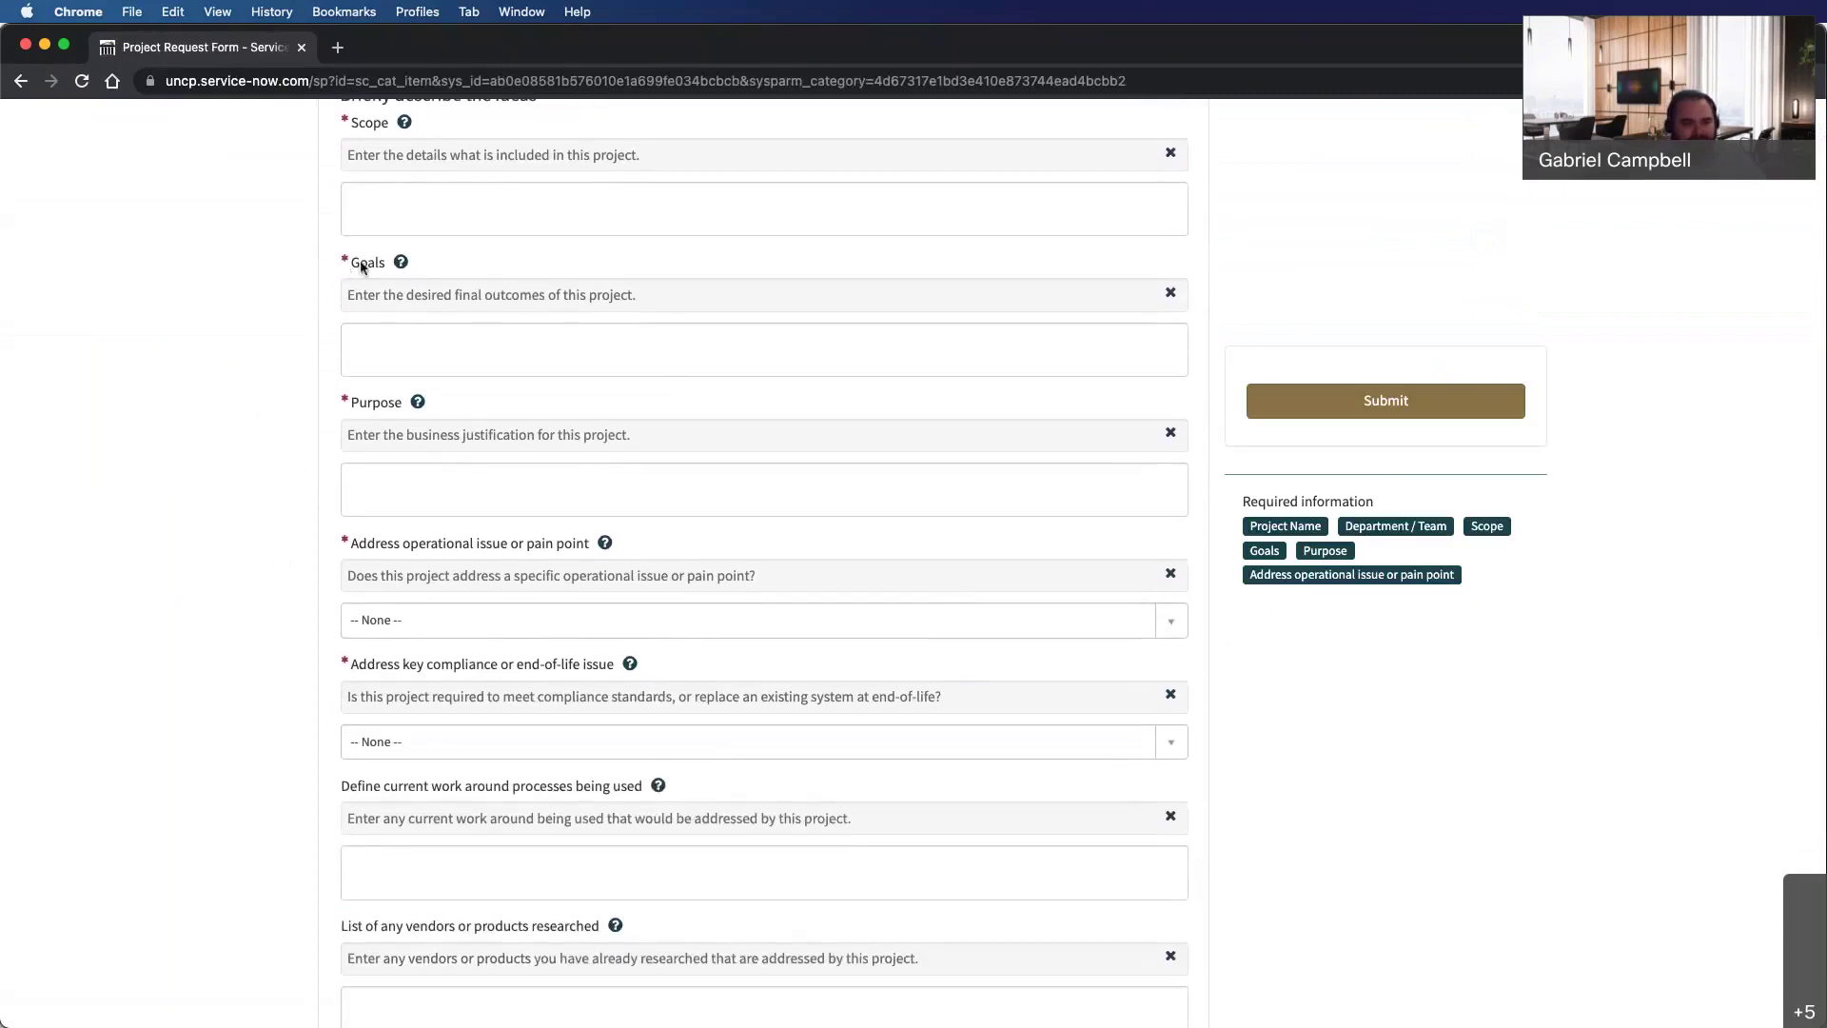
pyautogui.scroll(-2, 345, 324)
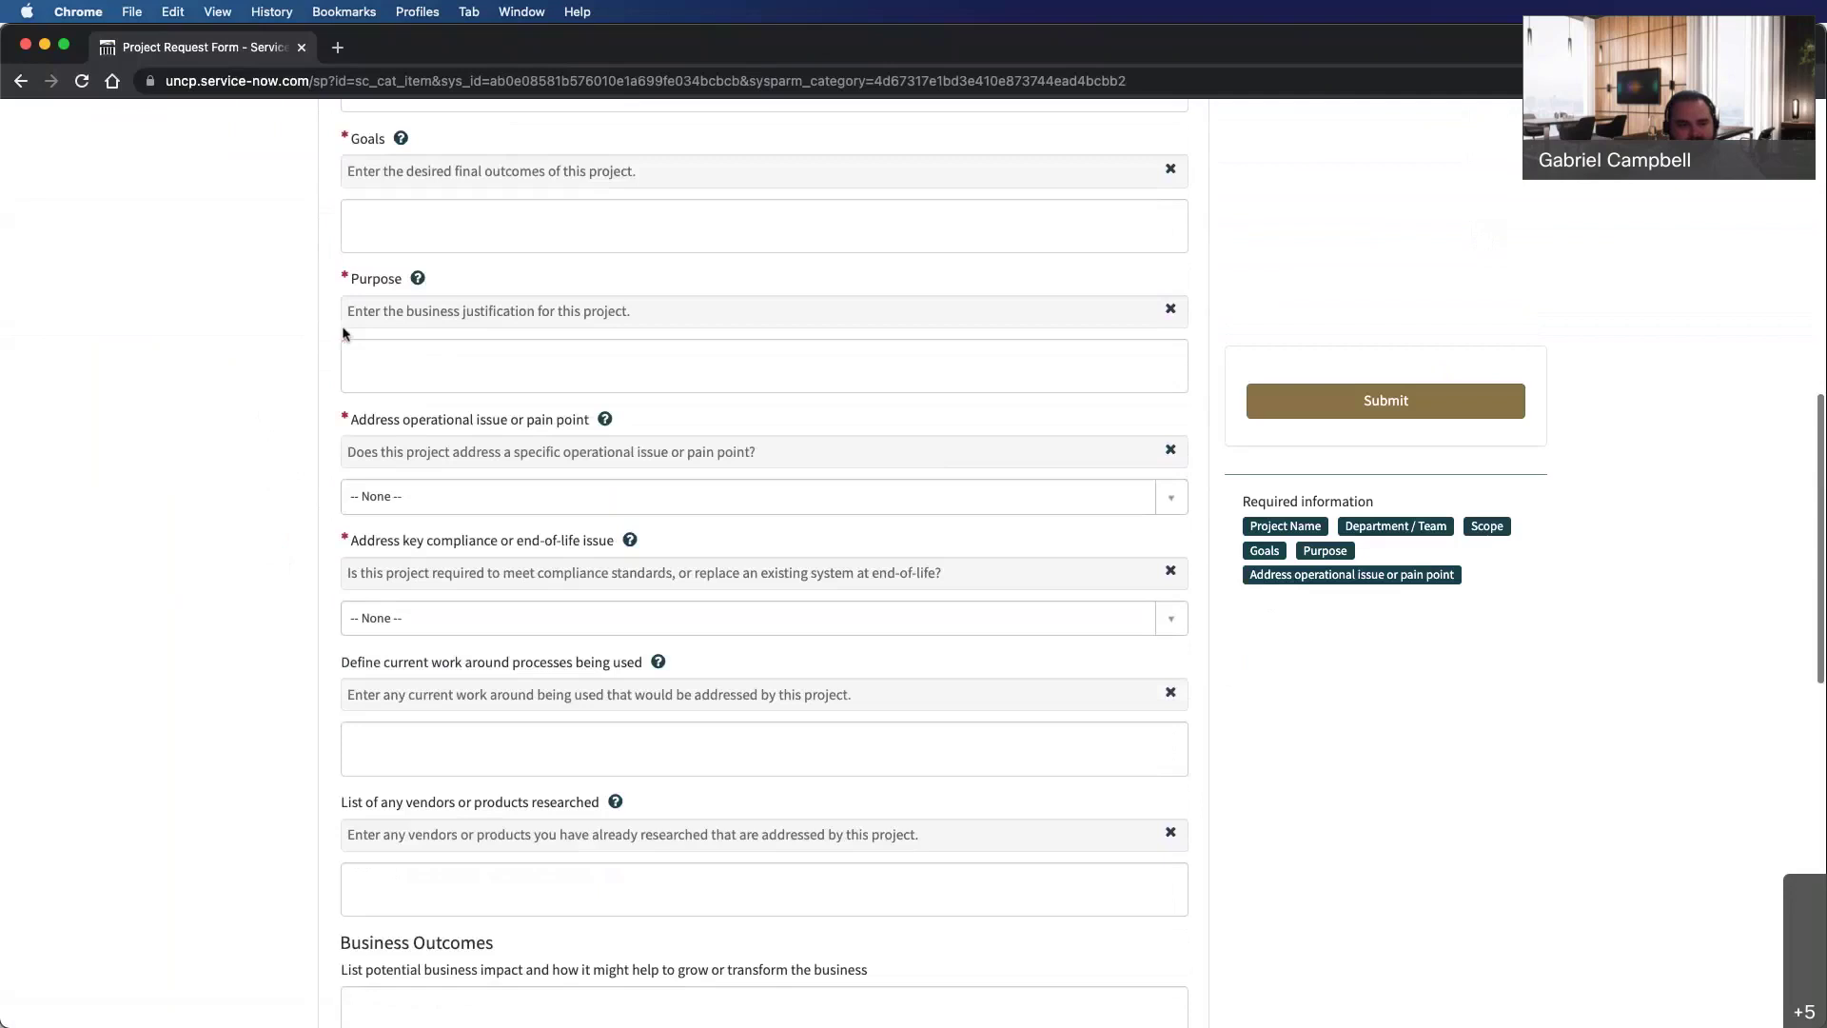
pyautogui.scroll(-6, 344, 333)
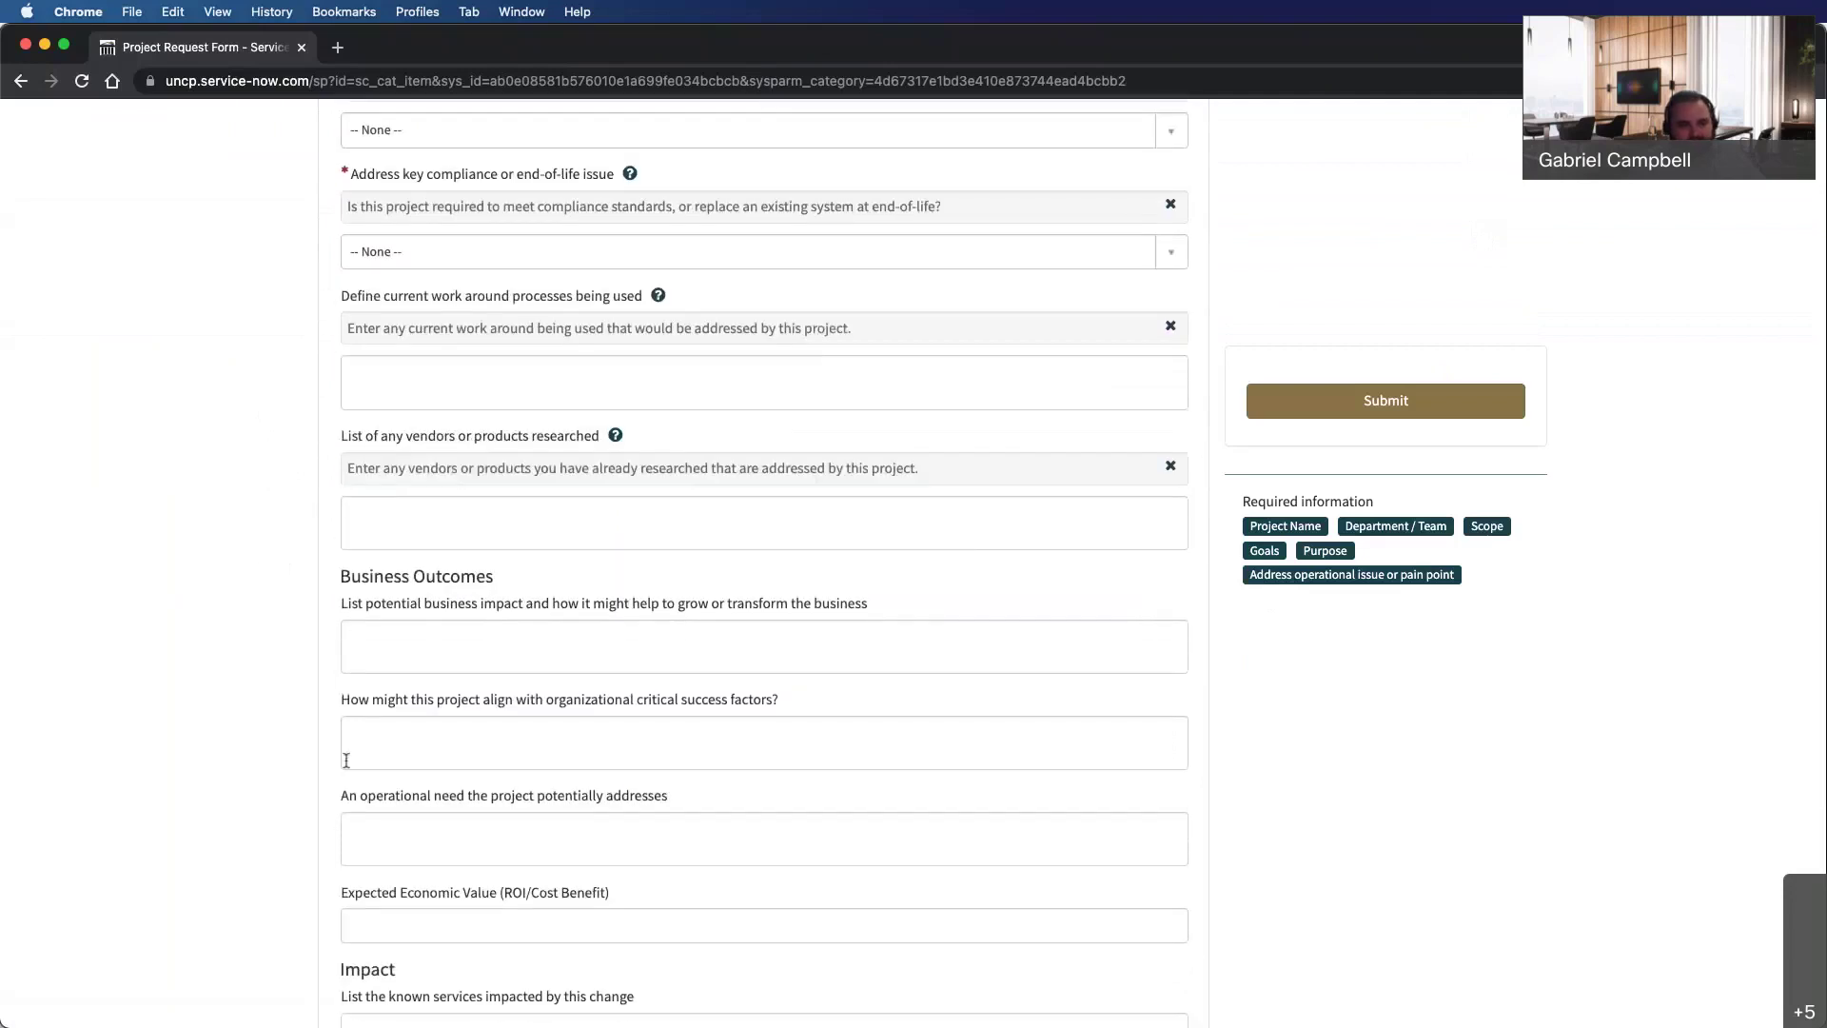
pyautogui.scroll(2, 388, 828)
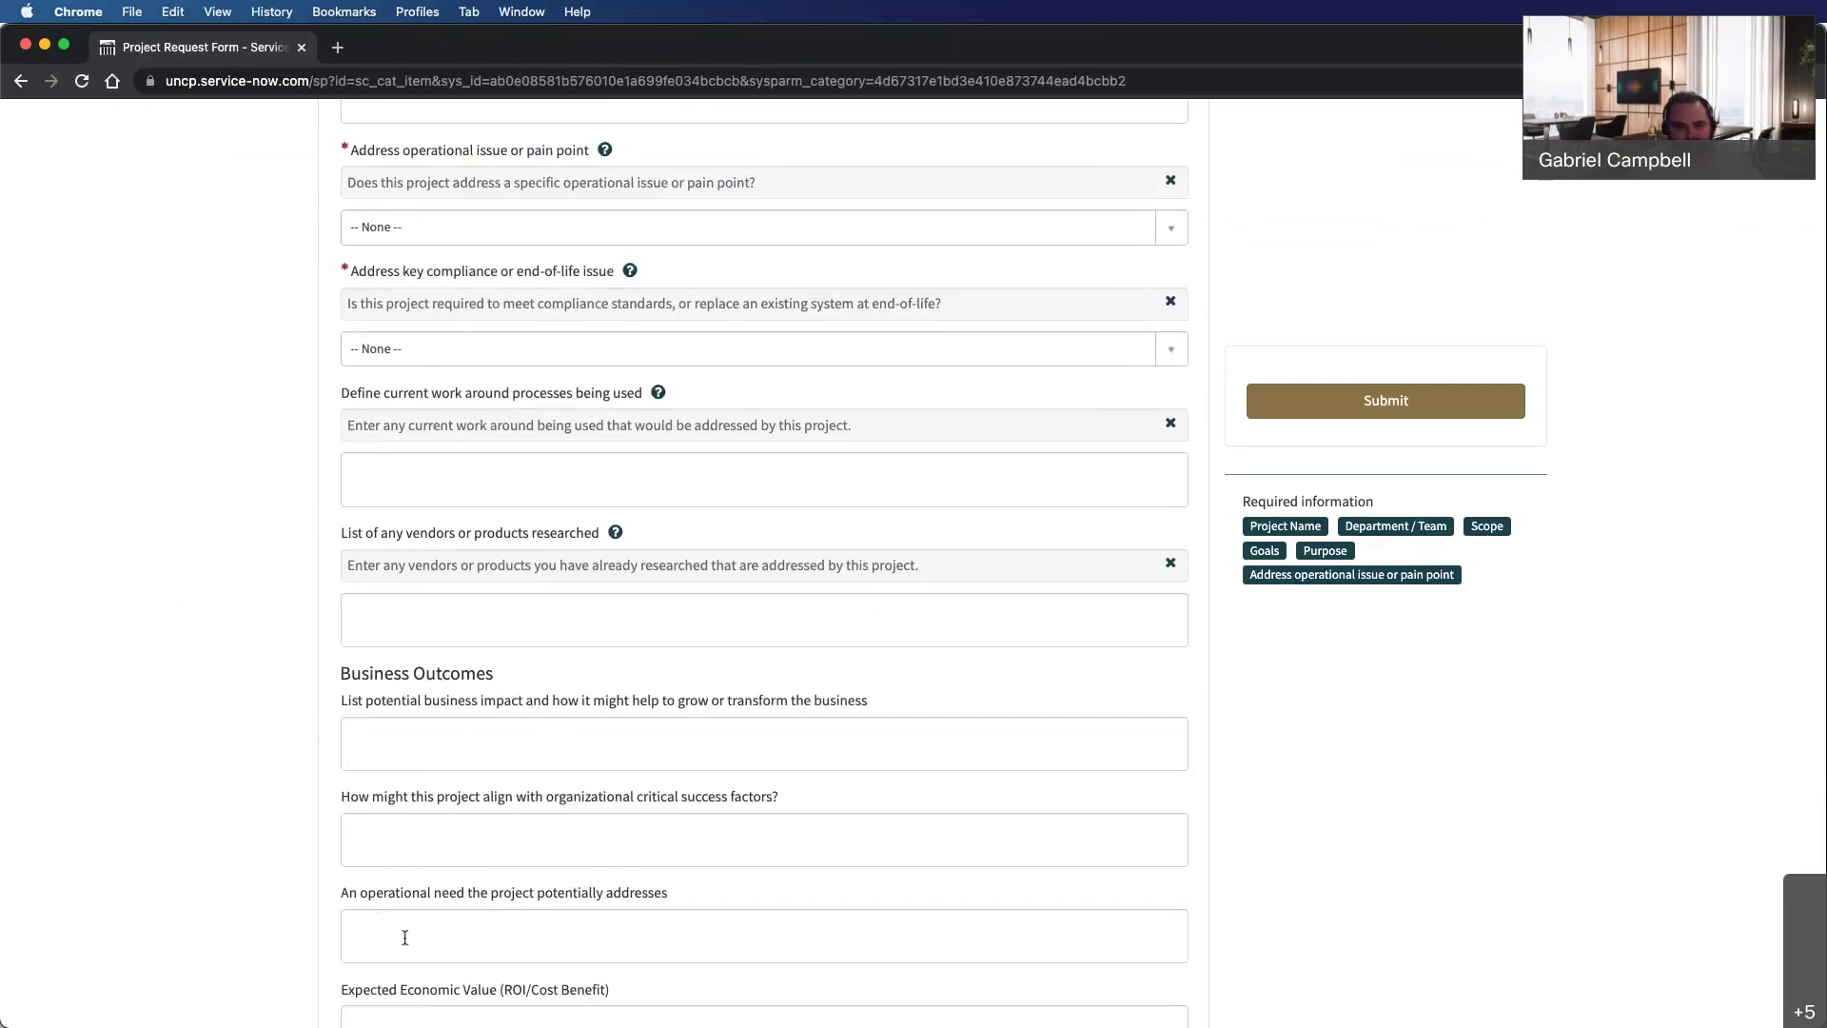
pyautogui.scroll(-12, 407, 815)
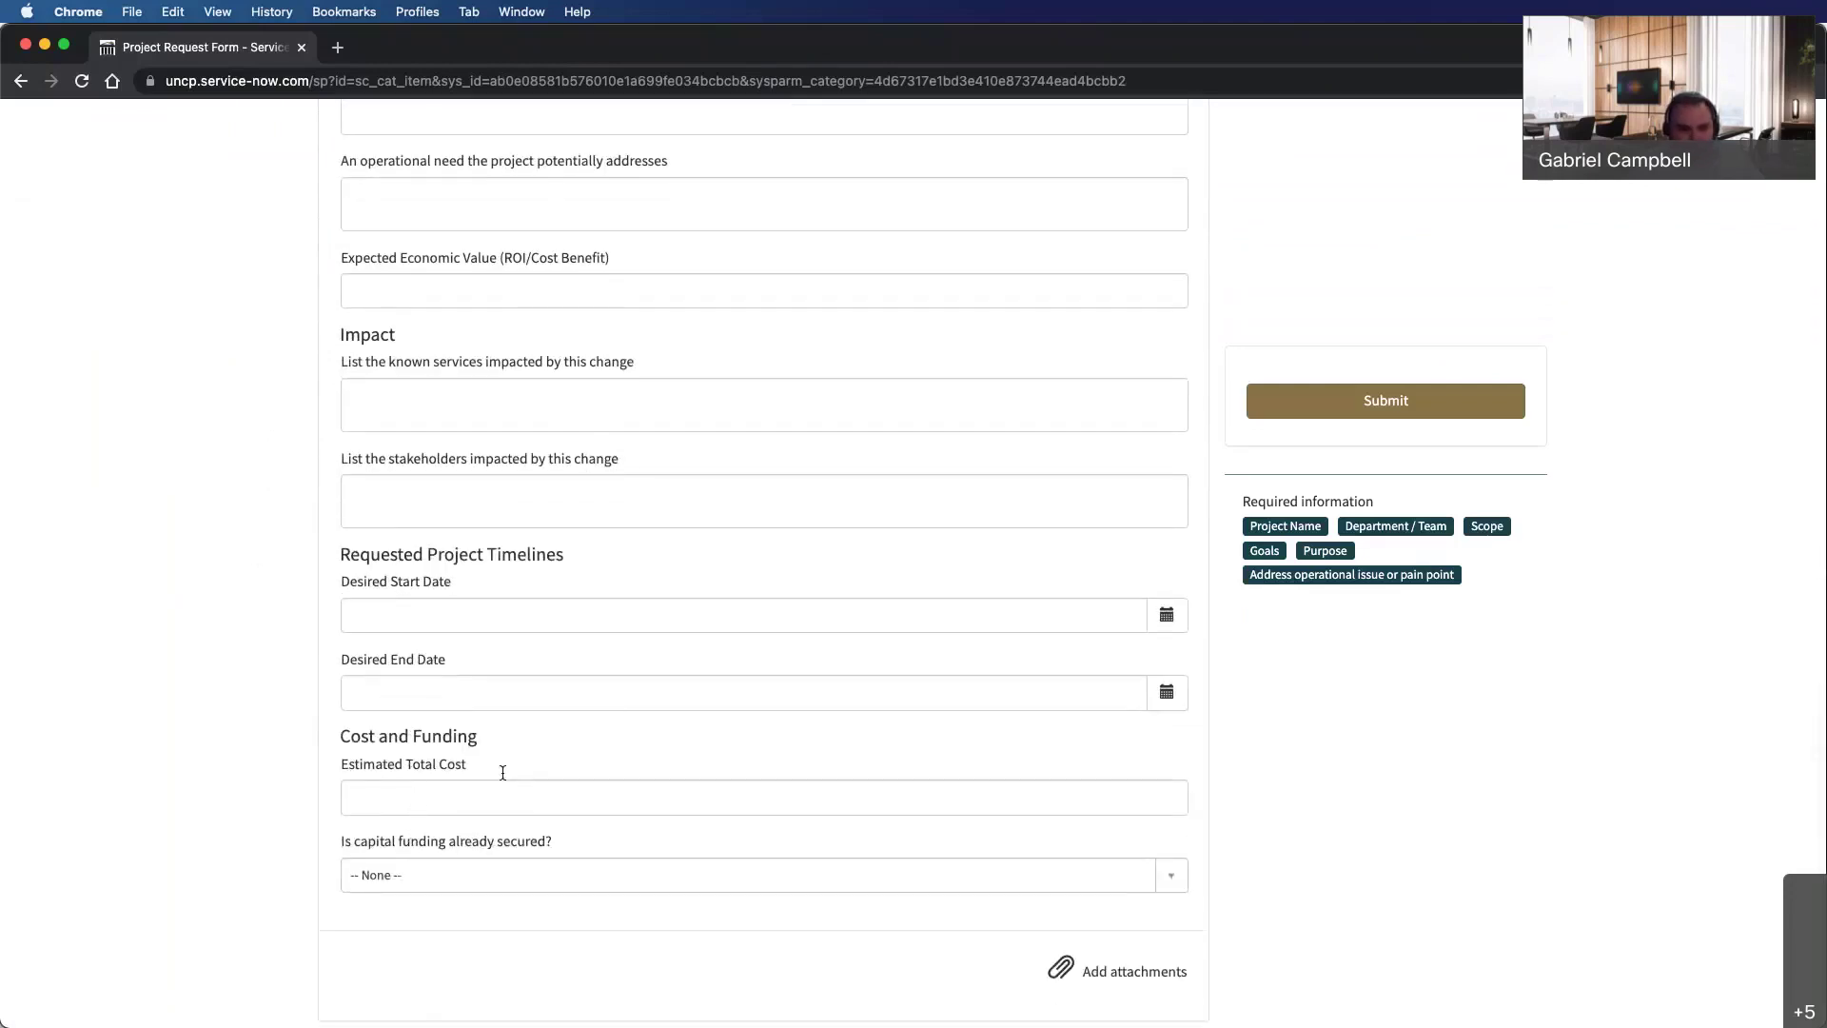
pyautogui.scroll(5, 535, 615)
pyautogui.scroll(15, 535, 614)
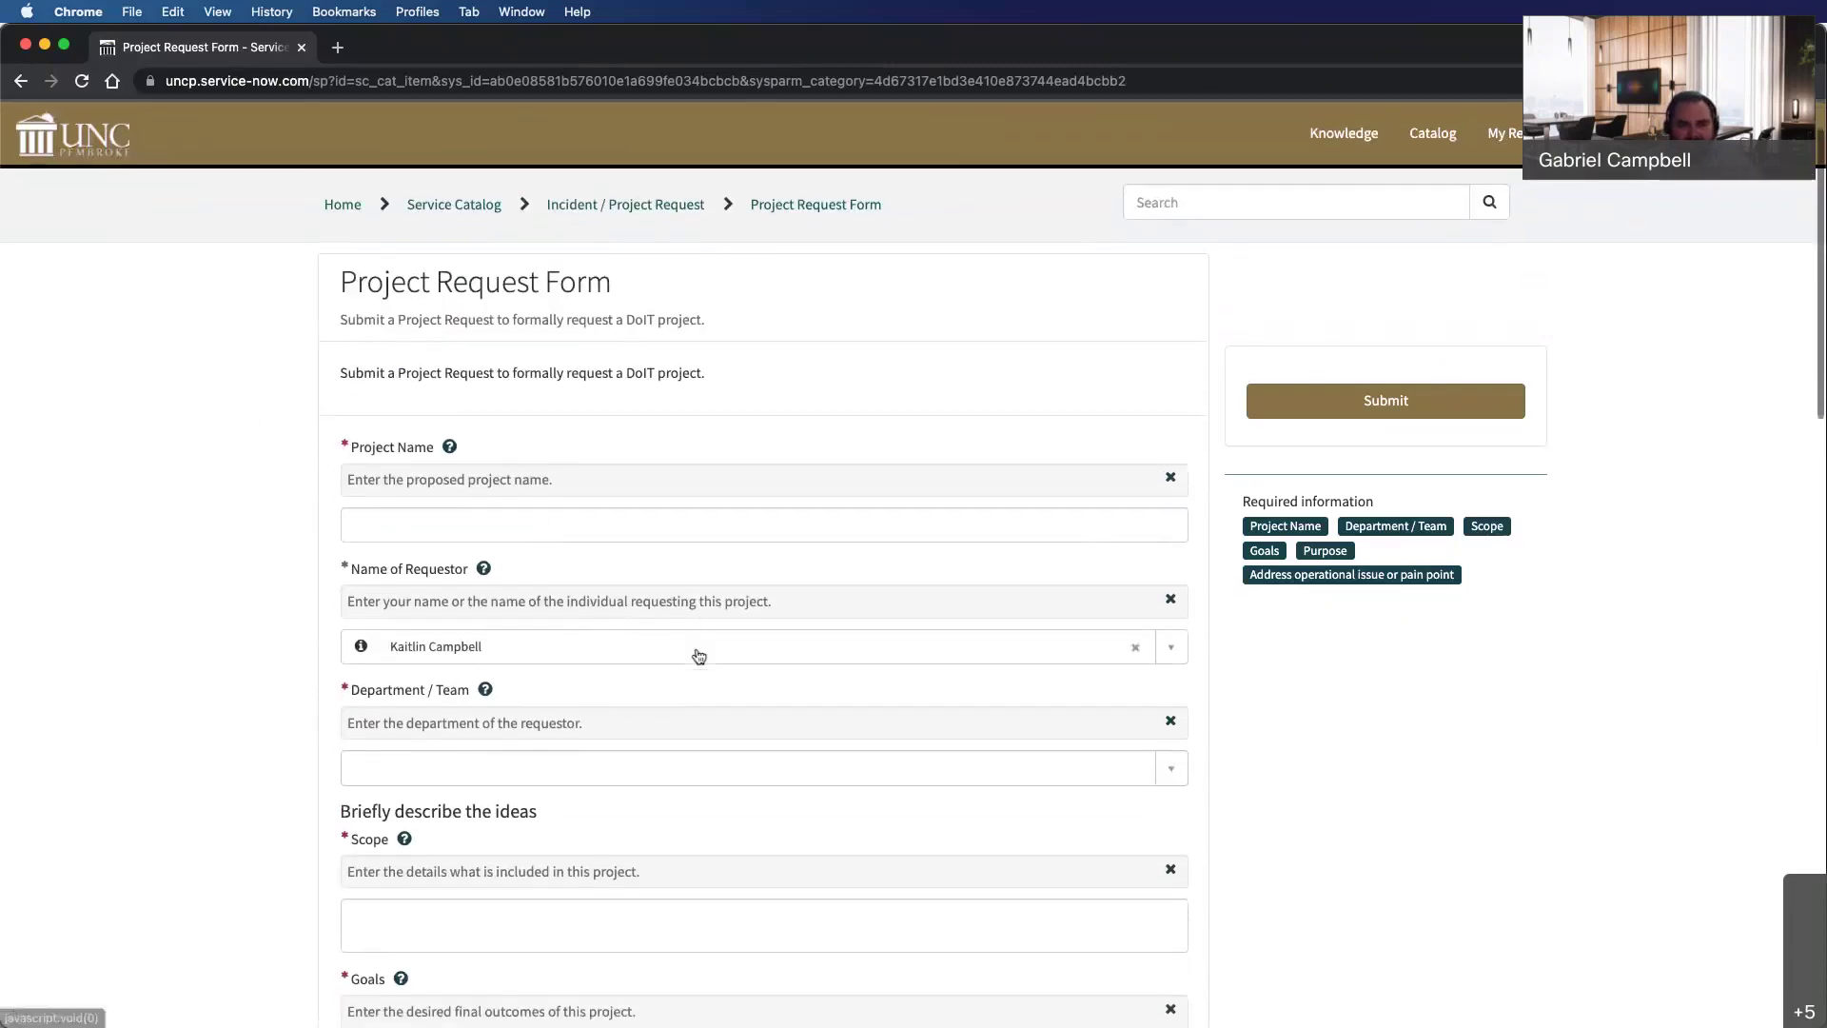
# Review the form's fields again from project name and department through impact, desired dates, estimated cost and attachments.
pyautogui.scroll(-1, 352, 410)
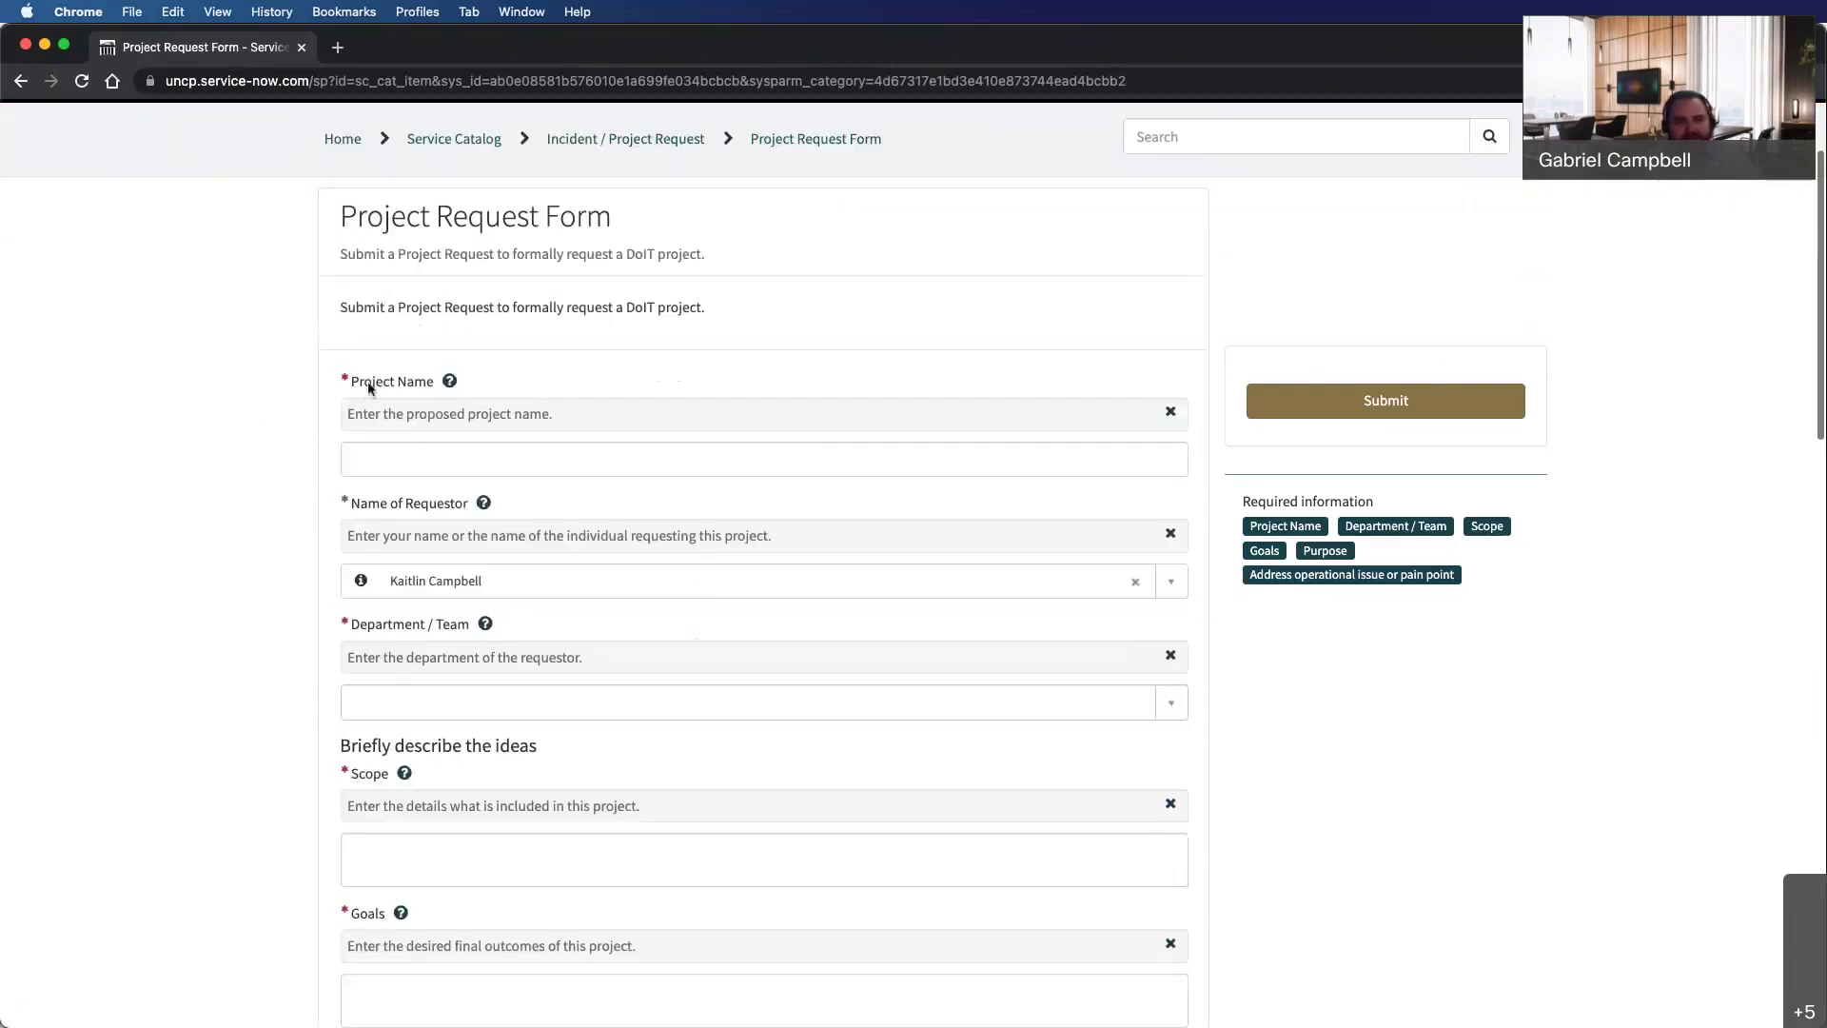
pyautogui.scroll(-2, 355, 547)
pyautogui.scroll(-2, 357, 562)
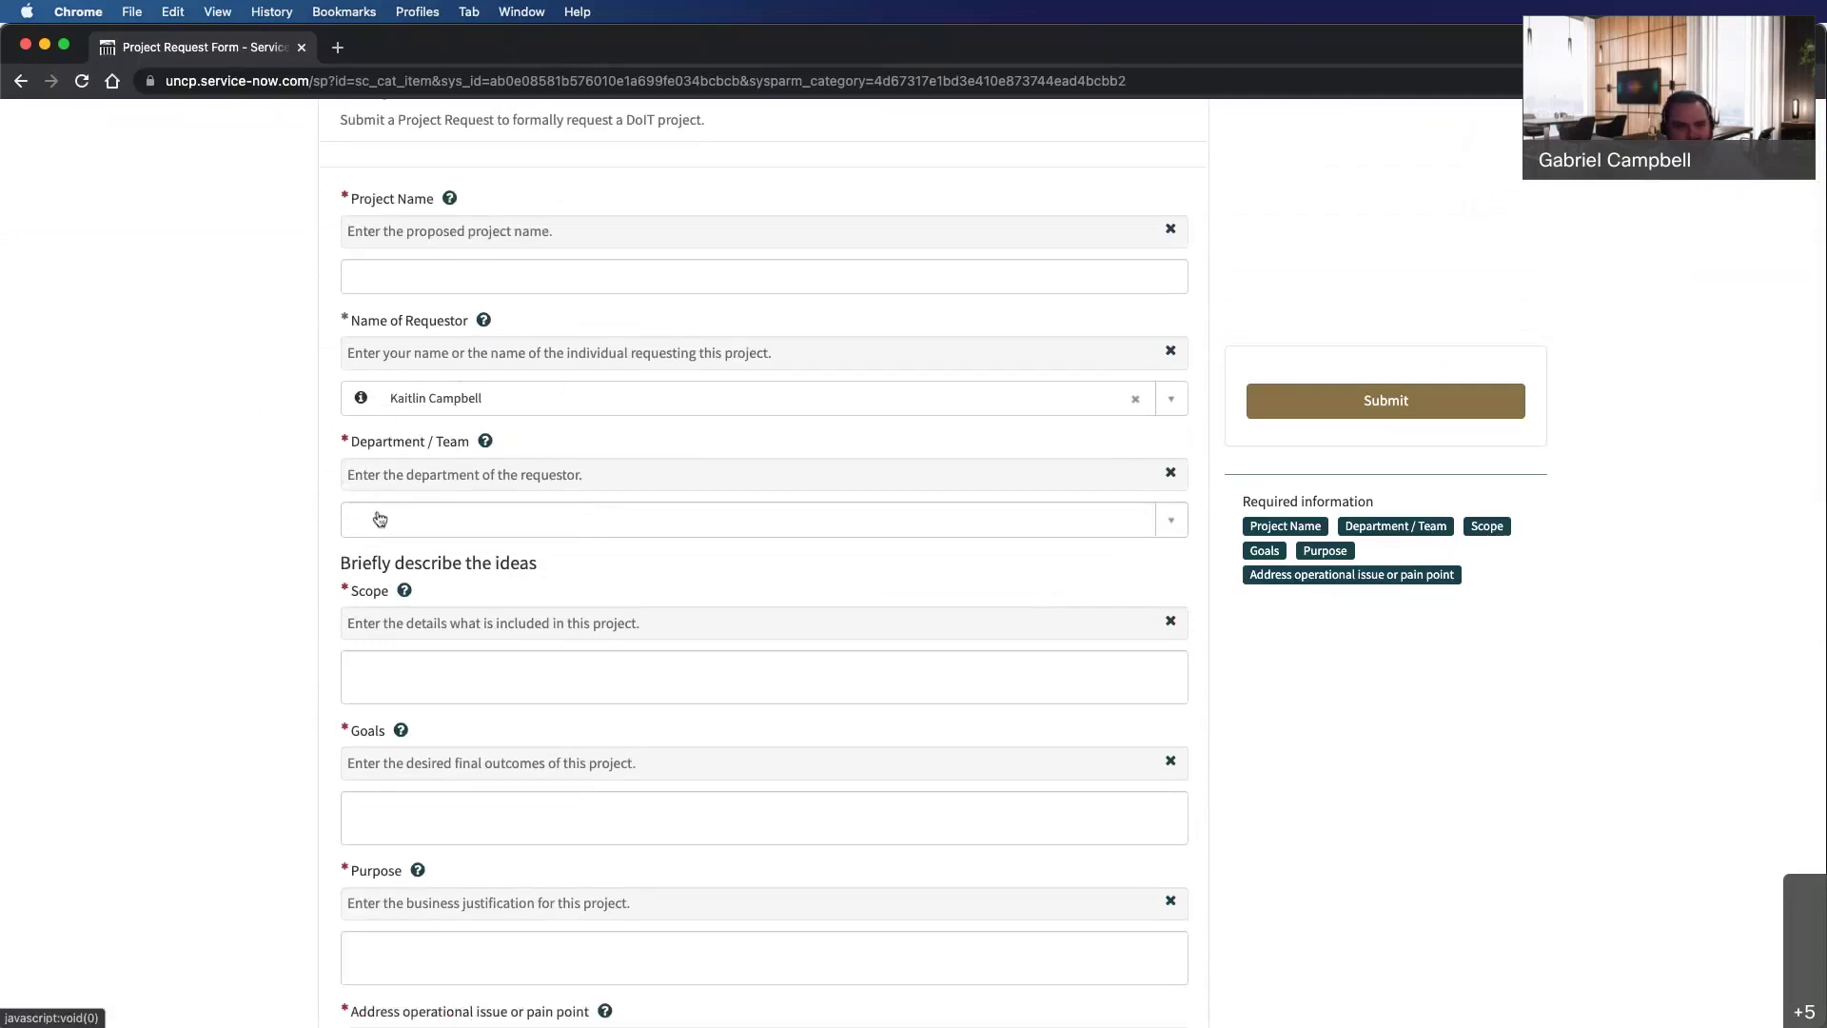
pyautogui.scroll(-10, 396, 469)
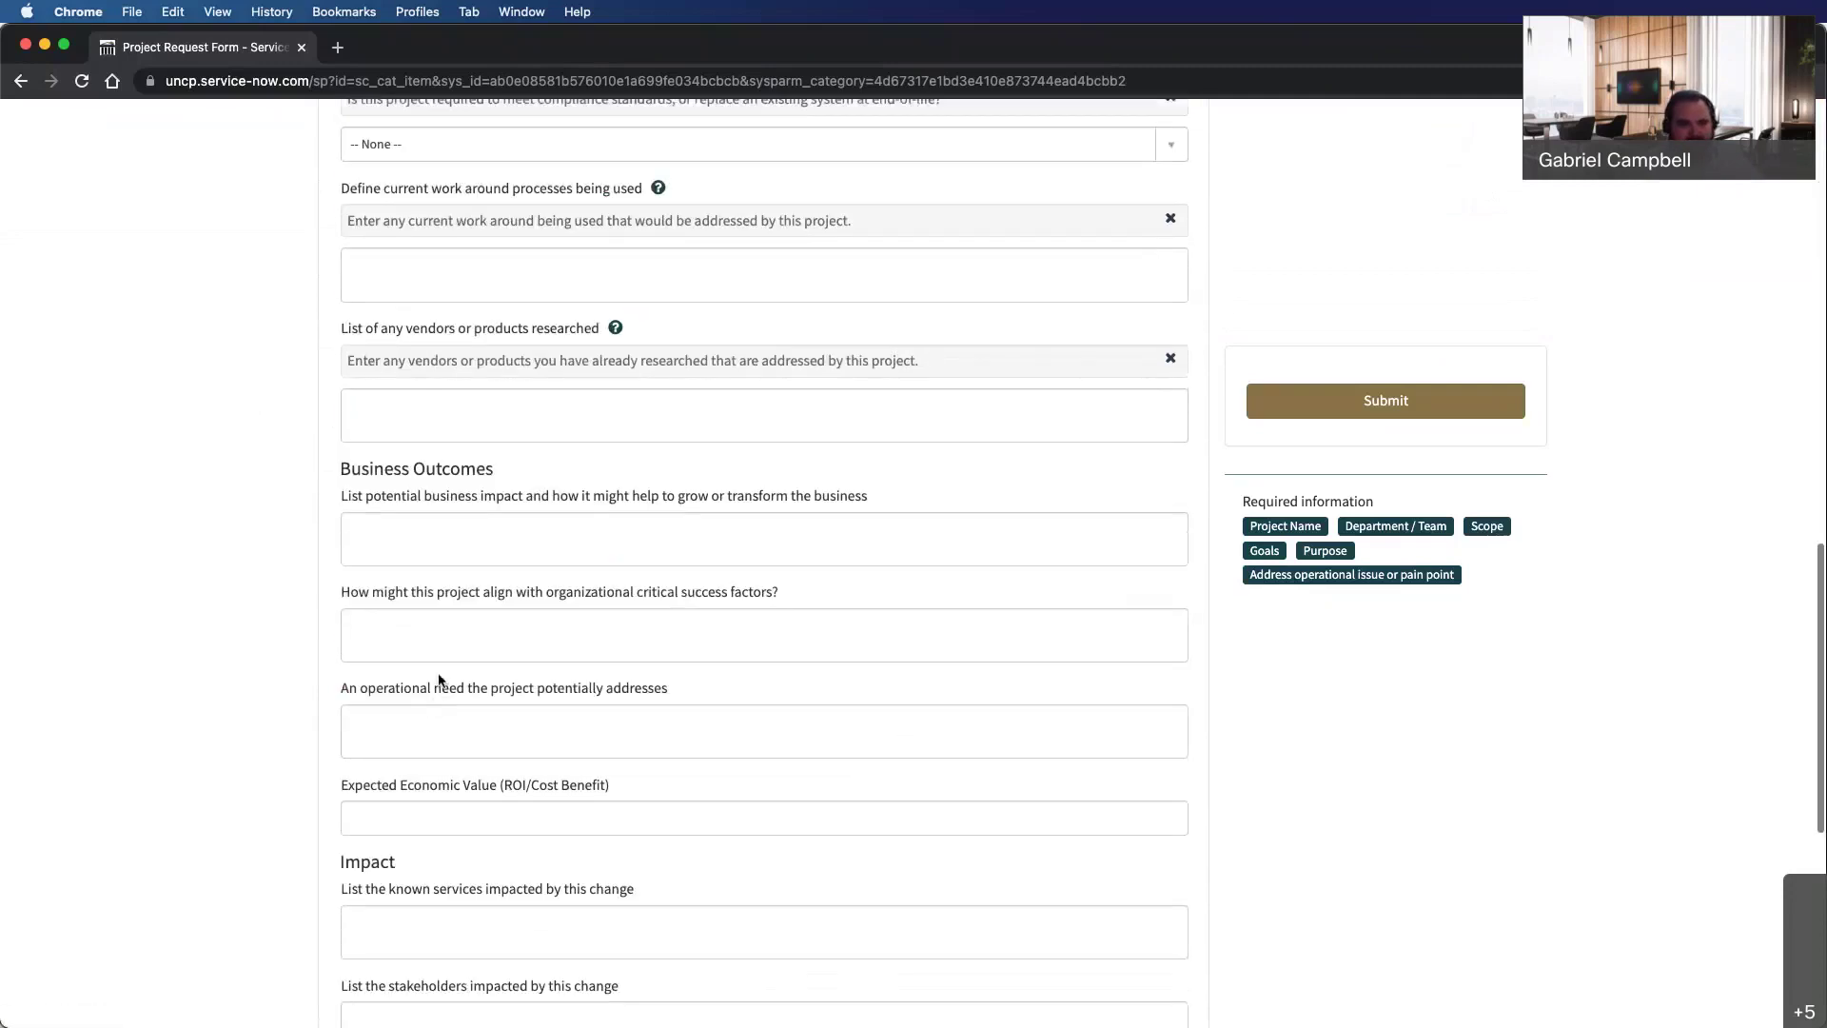
pyautogui.scroll(-2, 437, 686)
pyautogui.scroll(-2, 443, 674)
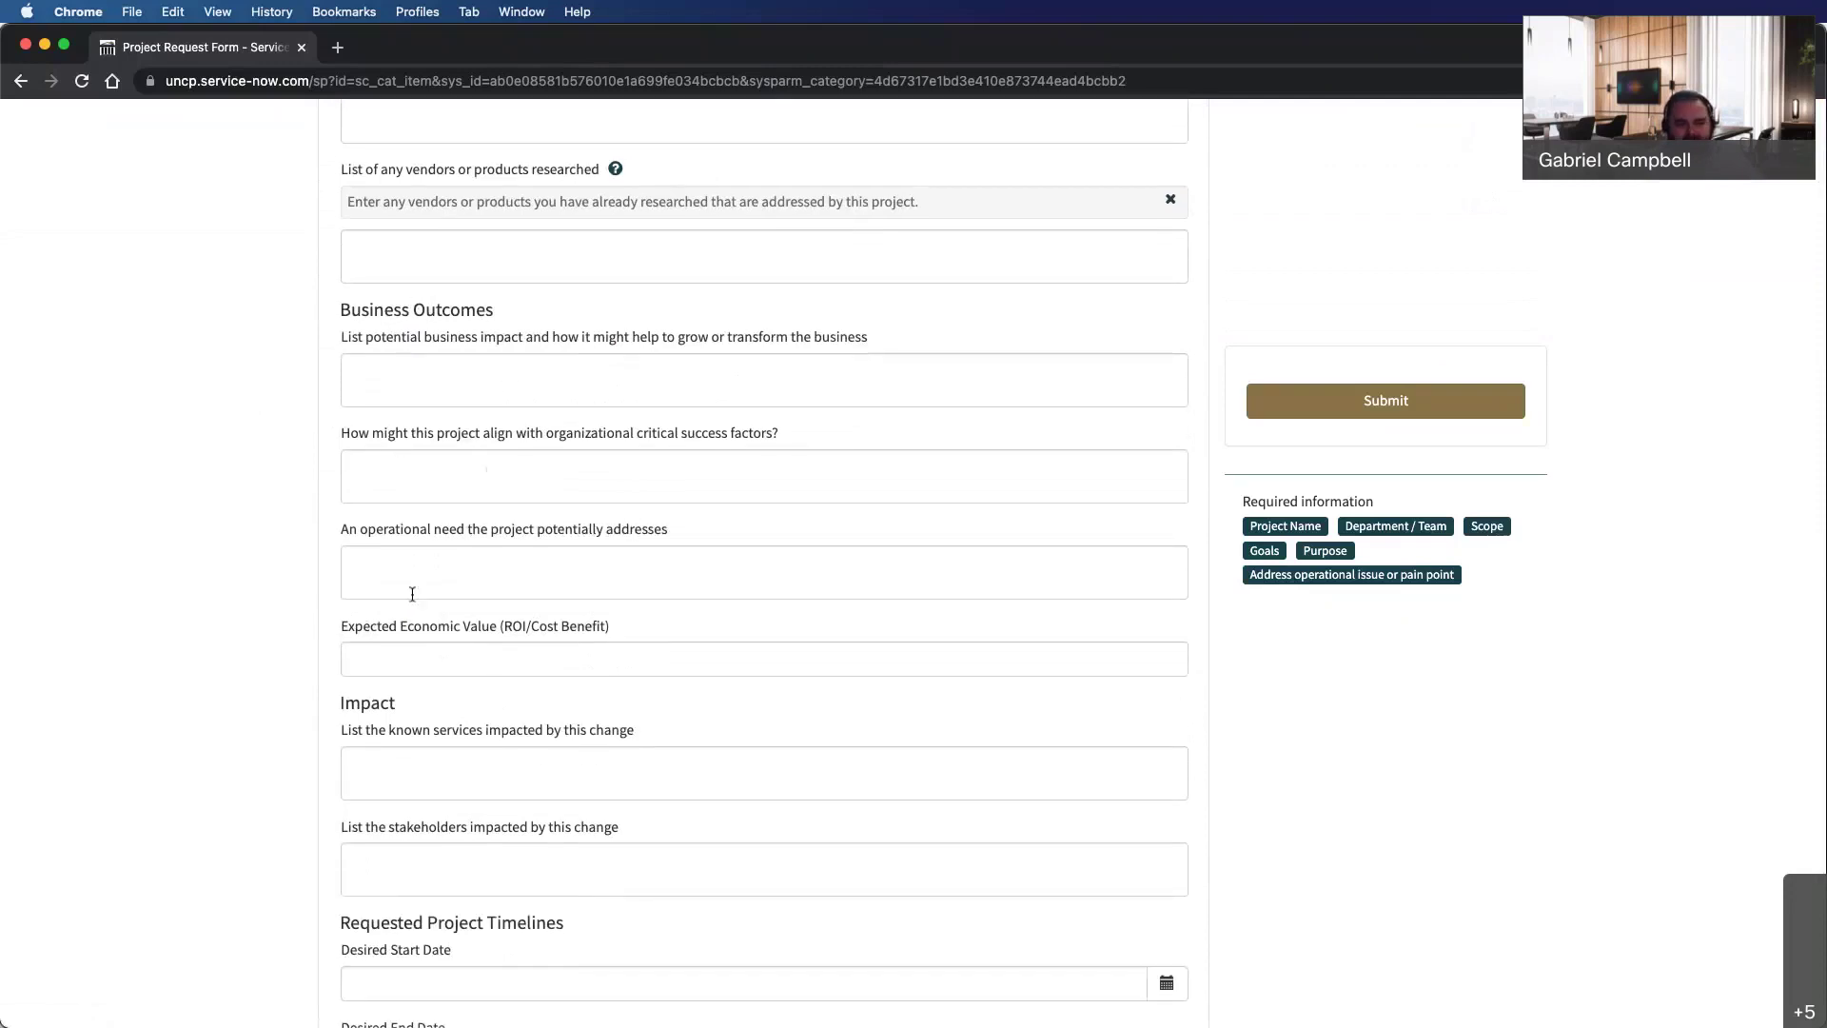
pyautogui.scroll(-2, 471, 695)
pyautogui.scroll(-1, 440, 571)
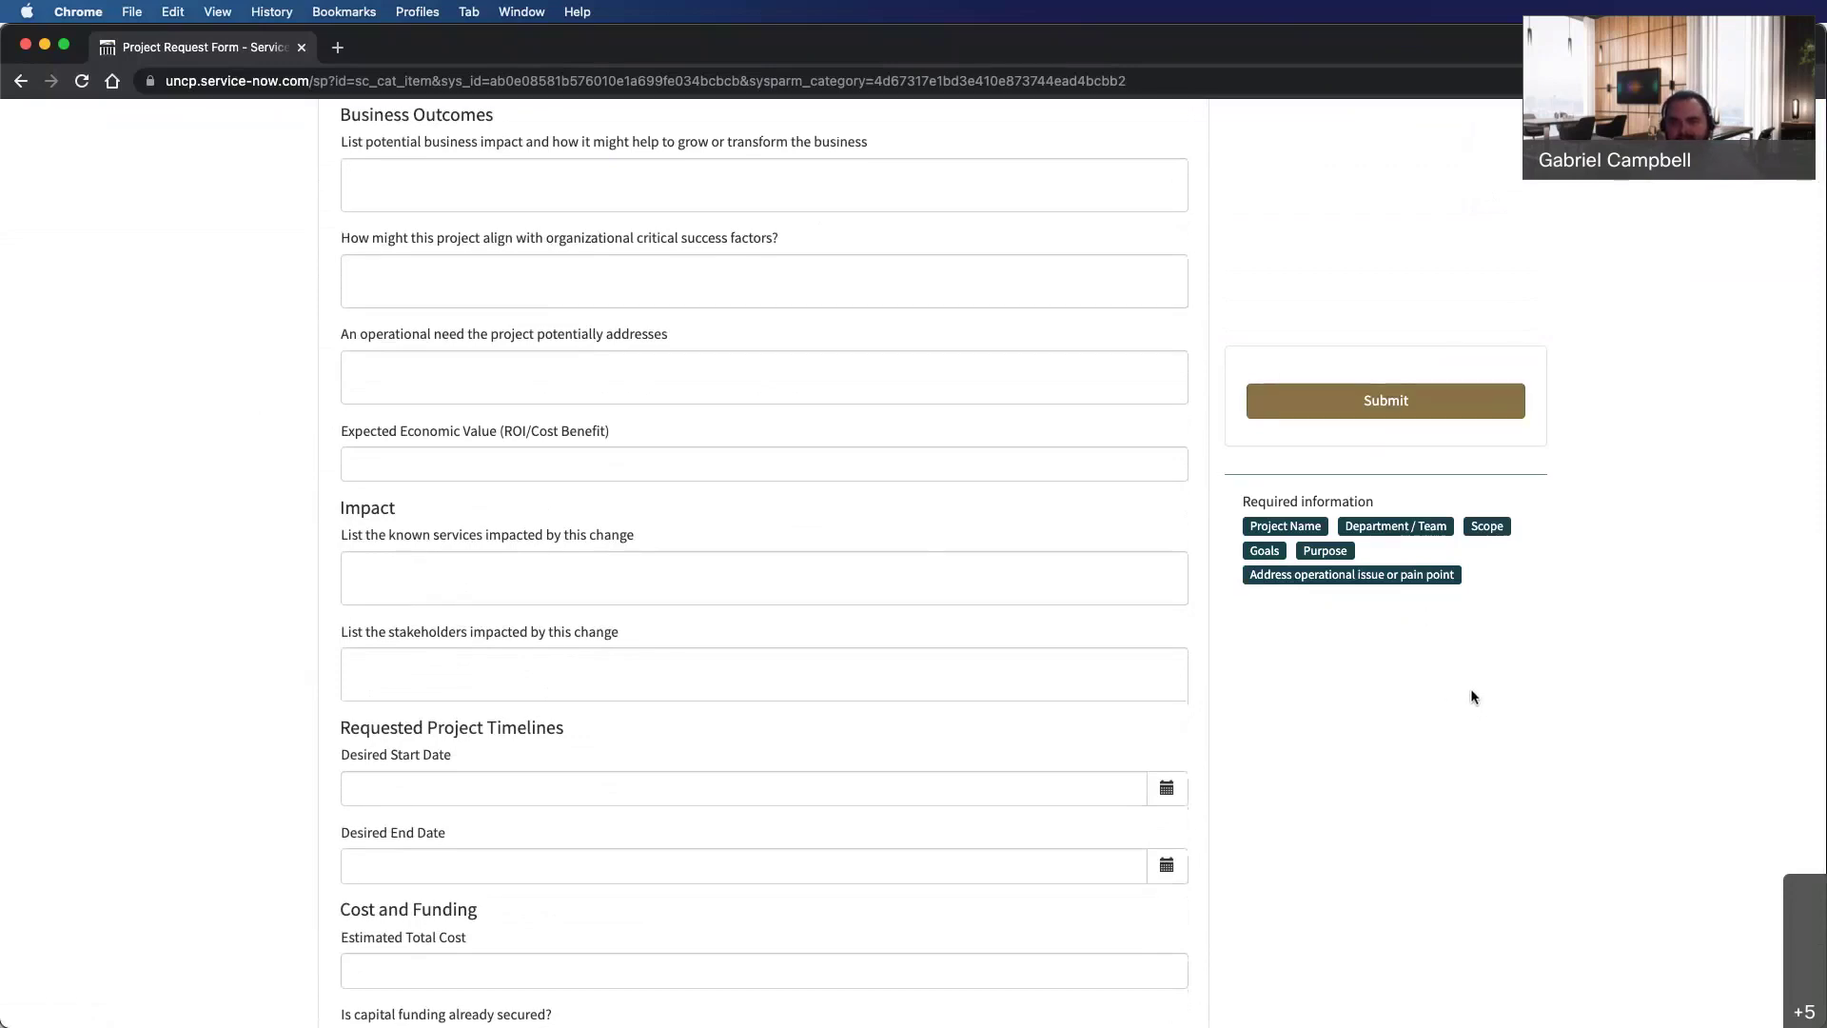
pyautogui.scroll(-3, 640, 714)
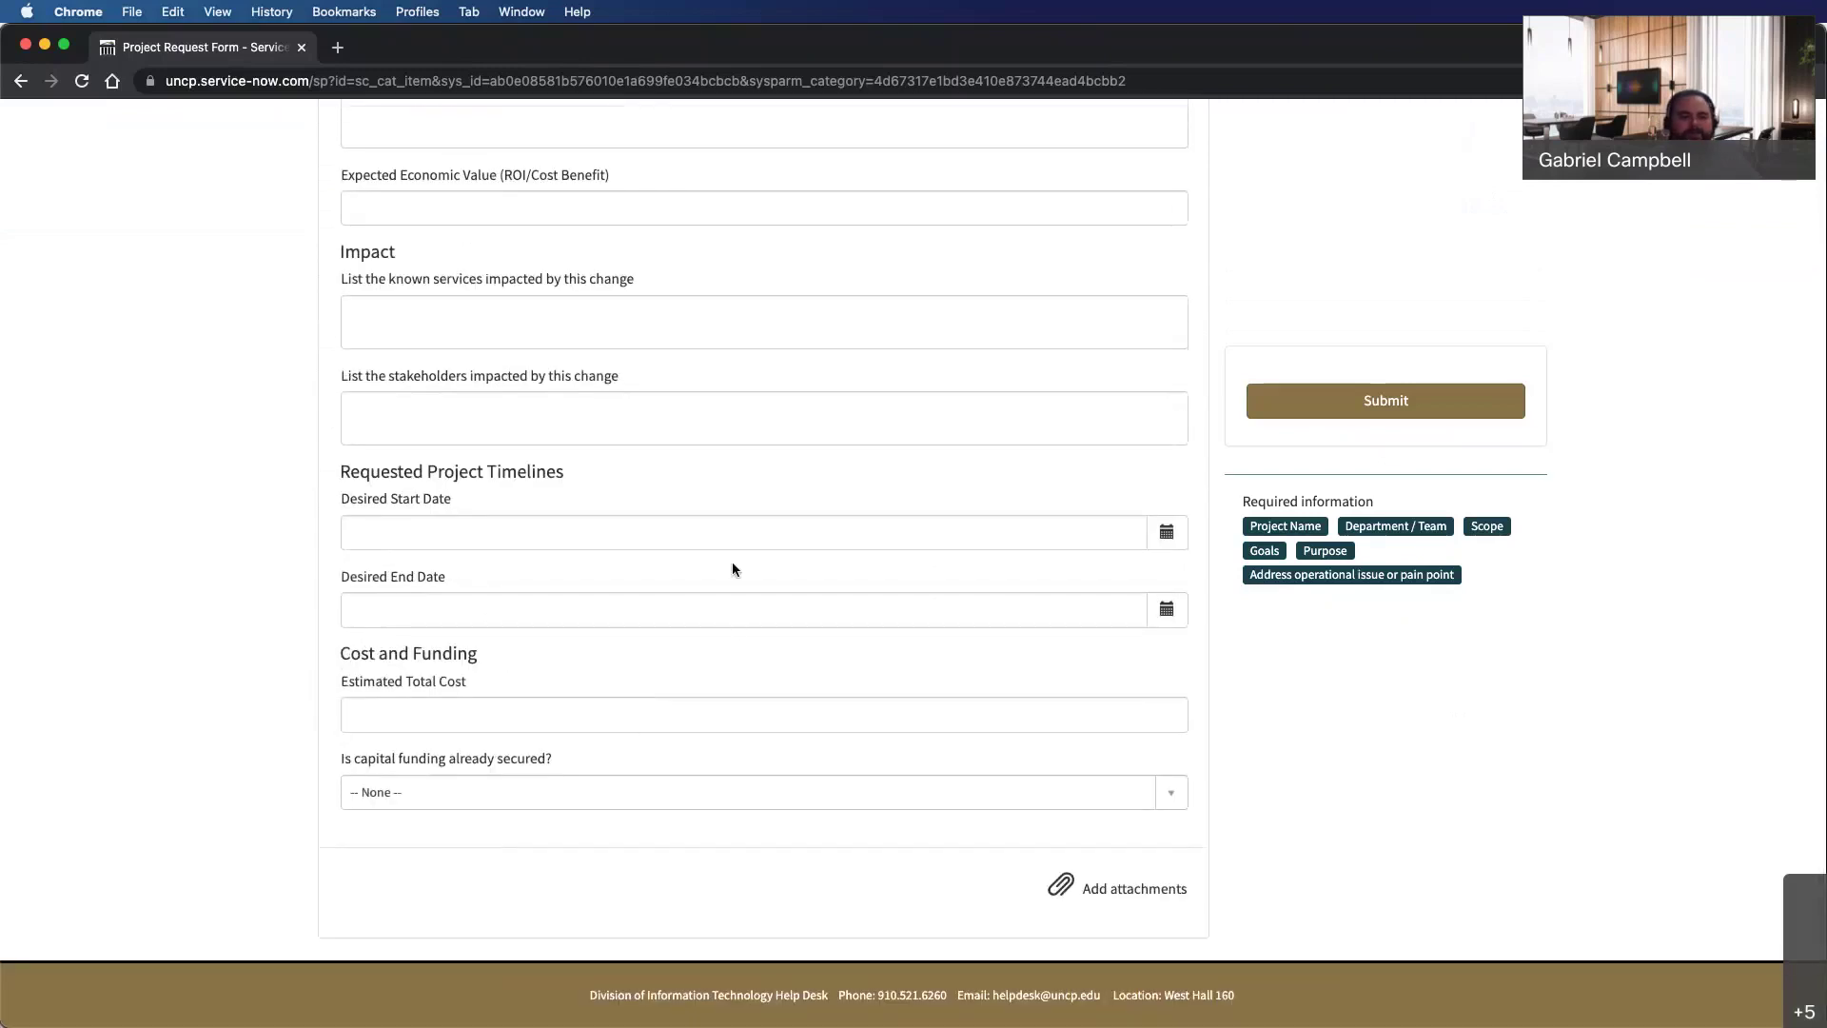
# Go back to the start of the Project Request Form and leave it for the main Service Catalog without submitting.
pyautogui.scroll(20, 733, 571)
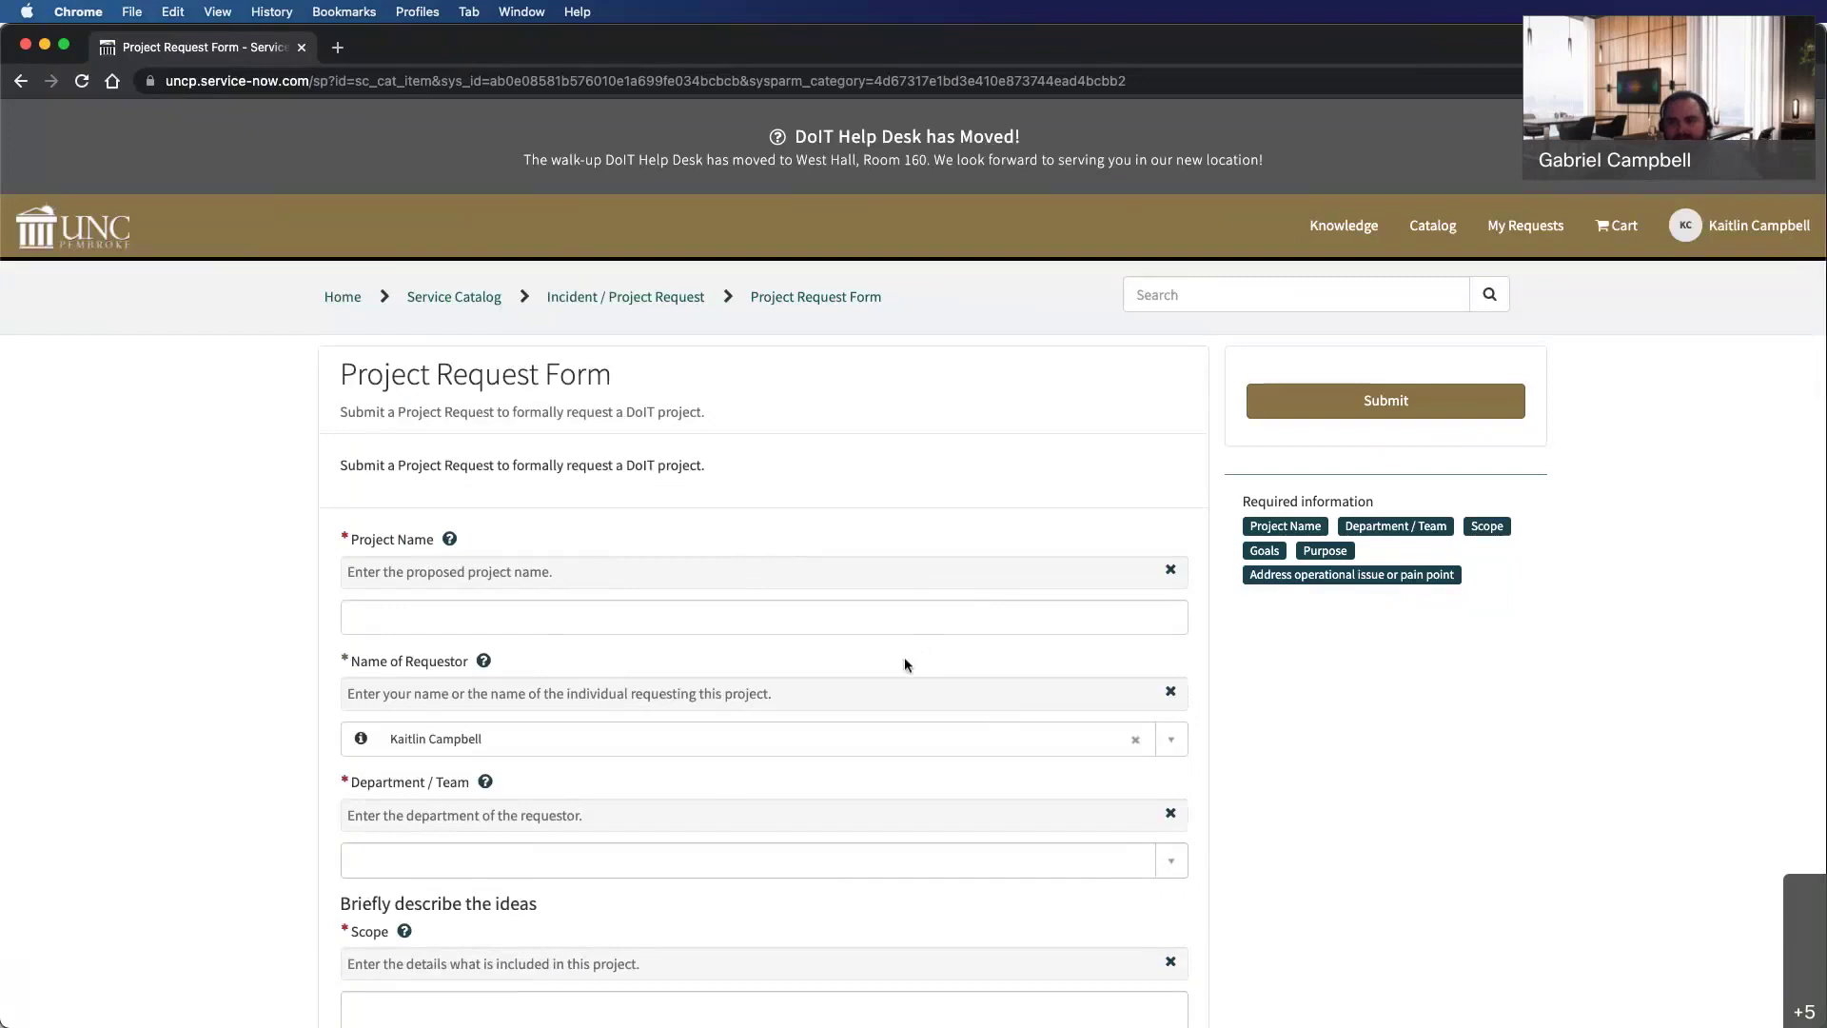
pyautogui.scroll(-1, 701, 786)
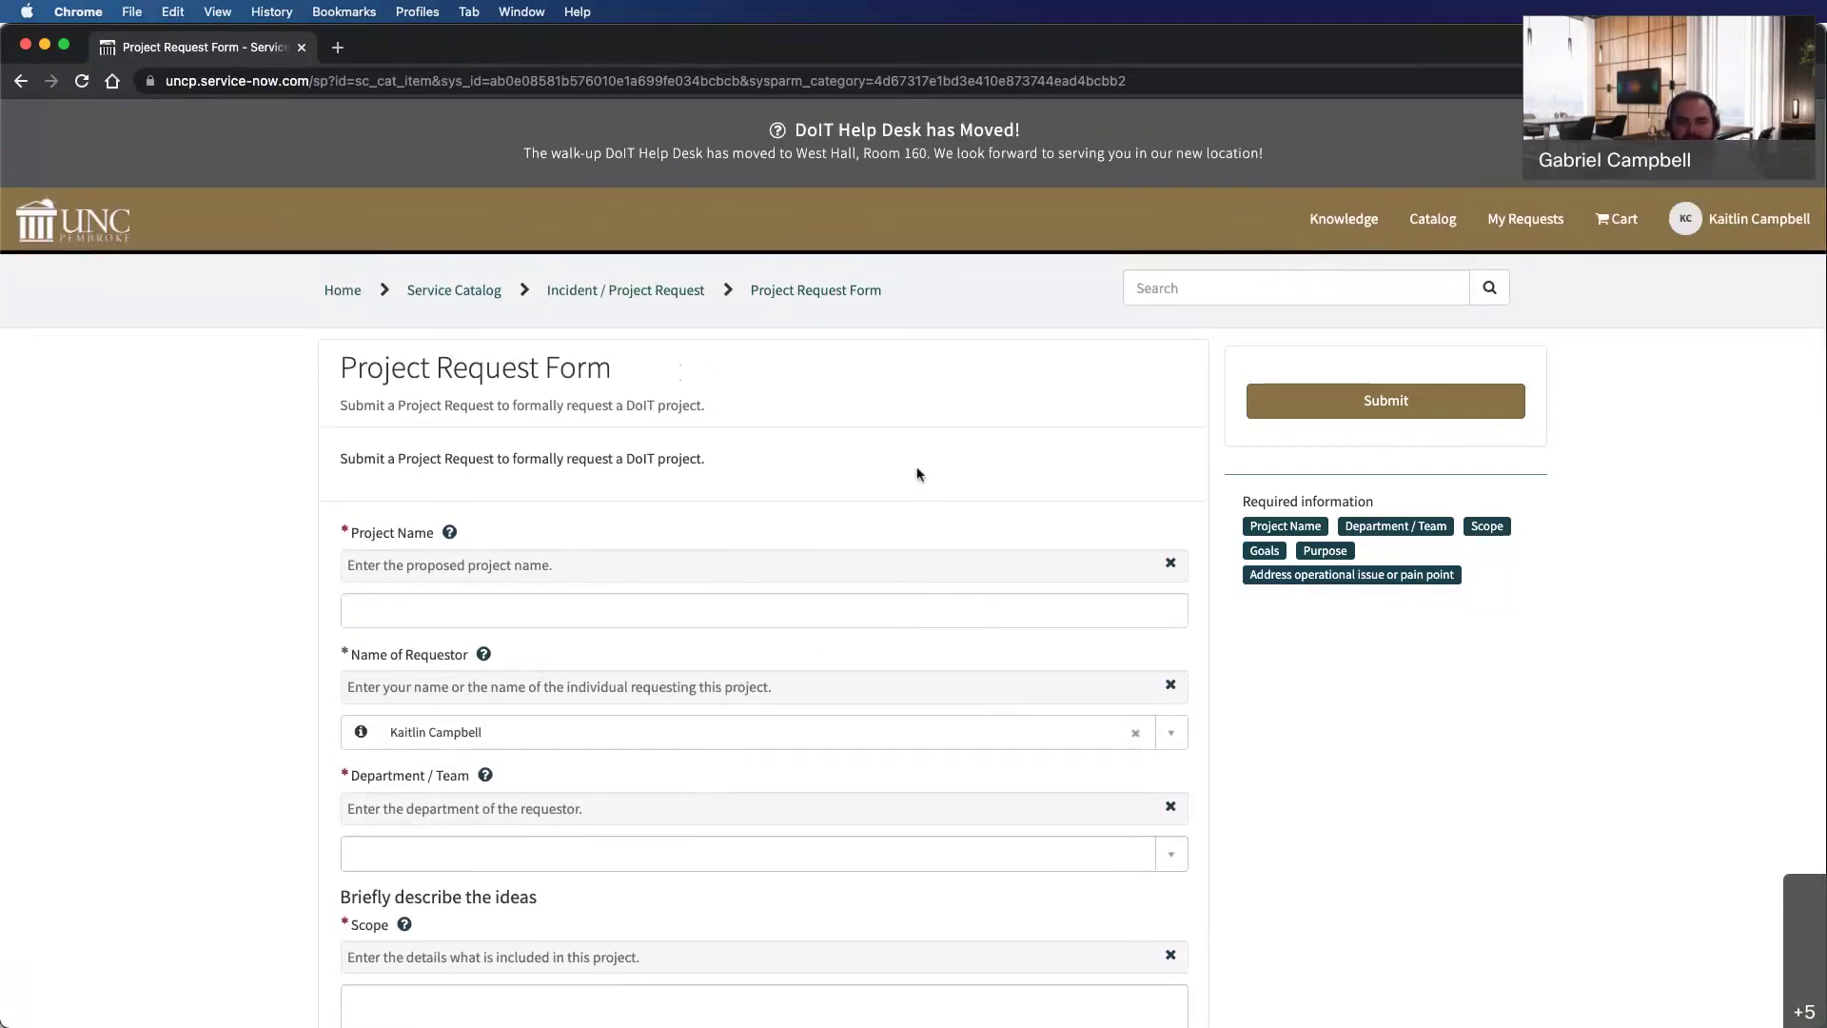
pyautogui.click(474, 291)
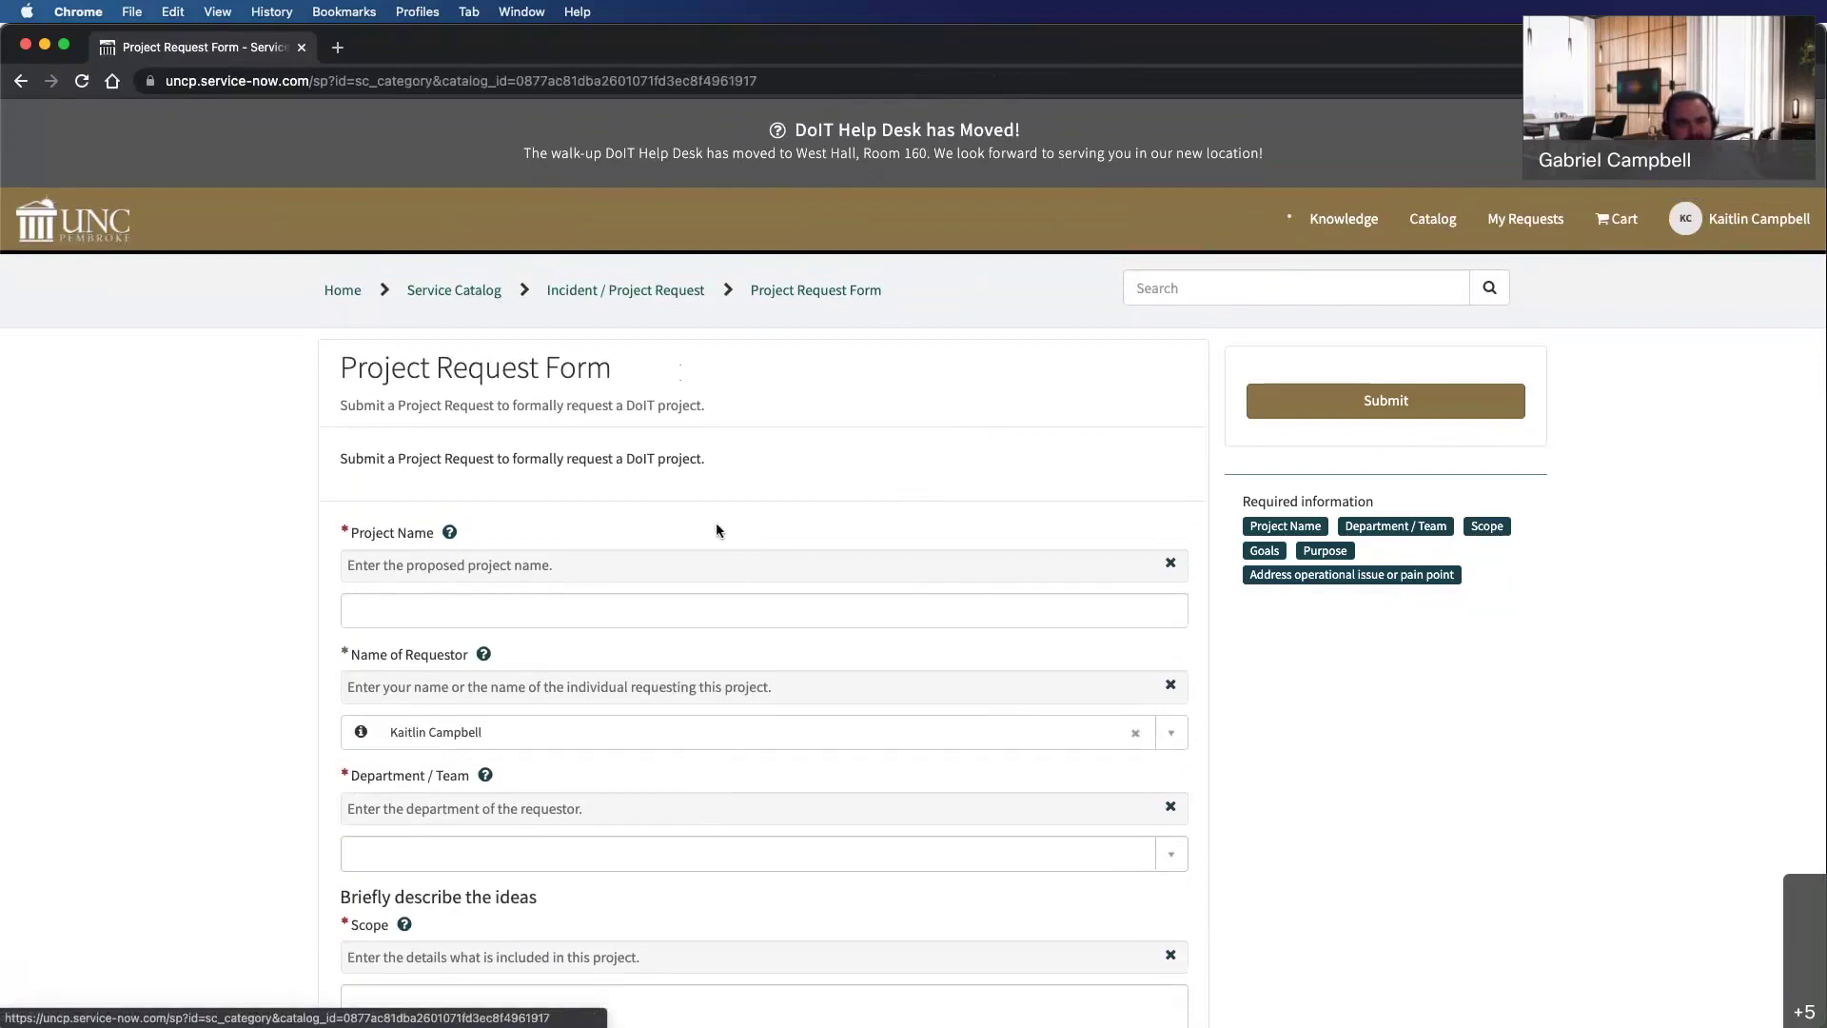